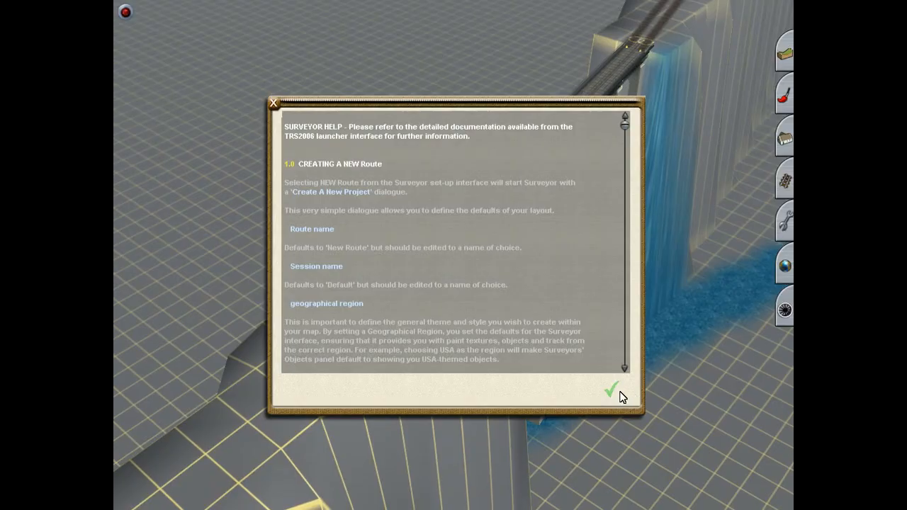
Step: Close the Surveyor help and use Move track to shift the bridge's track ends onto the adjoining ground tracks at the near end
left_click(612, 393)
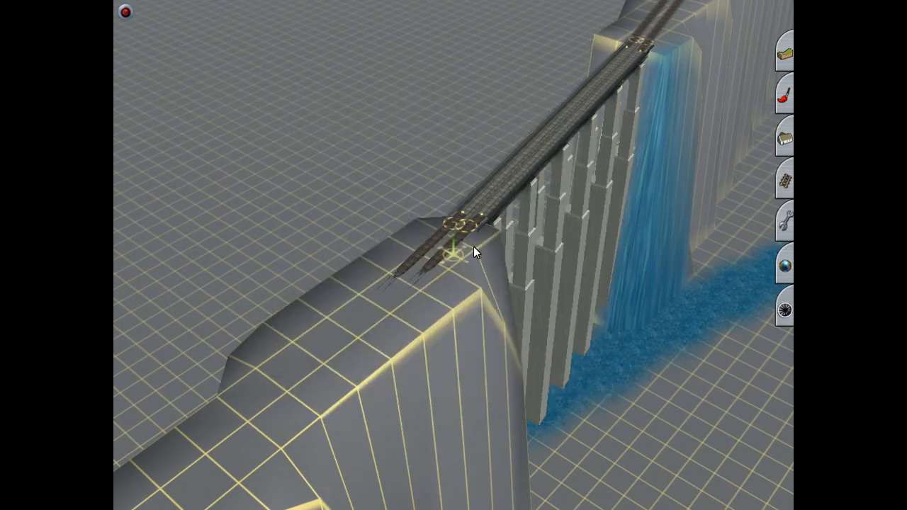
scroll(474, 248, "up", 5)
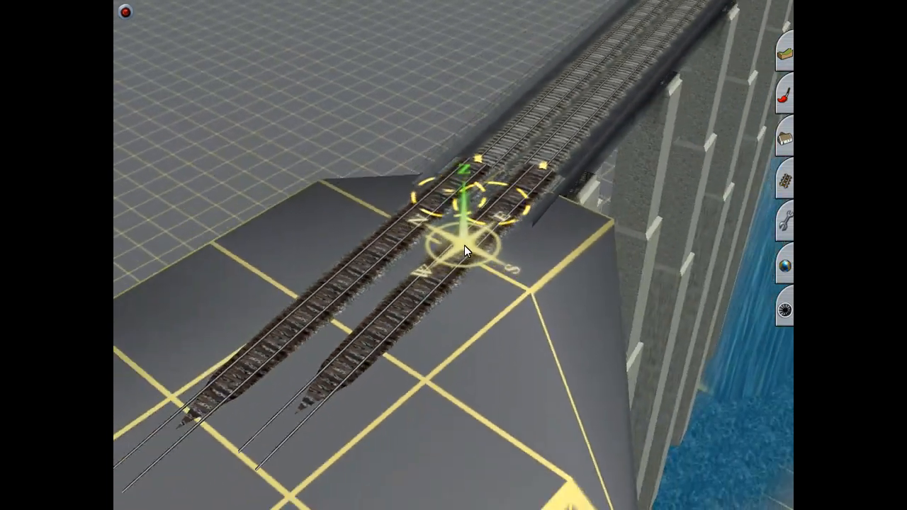
scroll(464, 245, "down", 1)
key("Up")
left_click(780, 189)
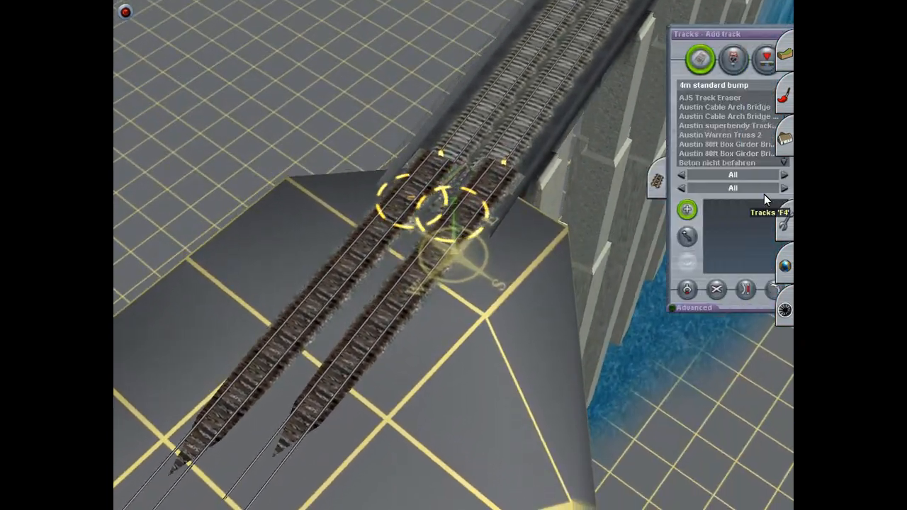
left_click(659, 241)
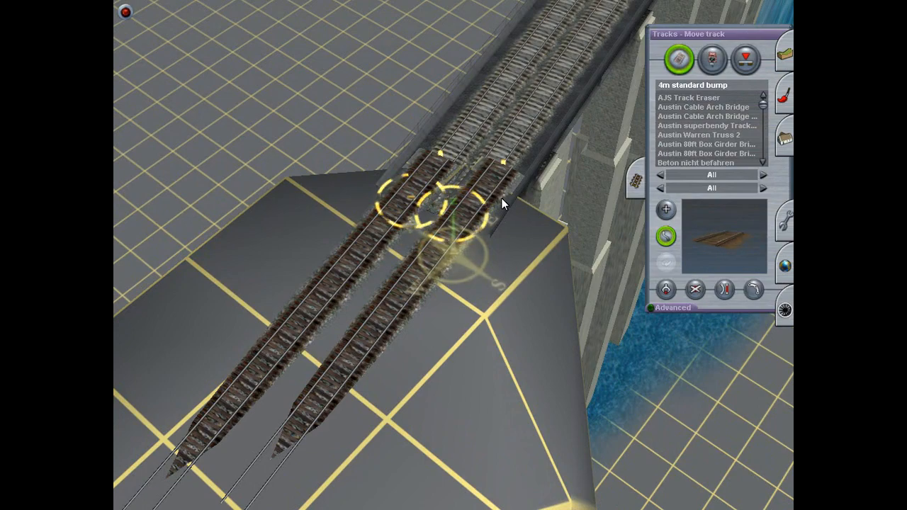
key("Up")
key("Right")
right_click(489, 233)
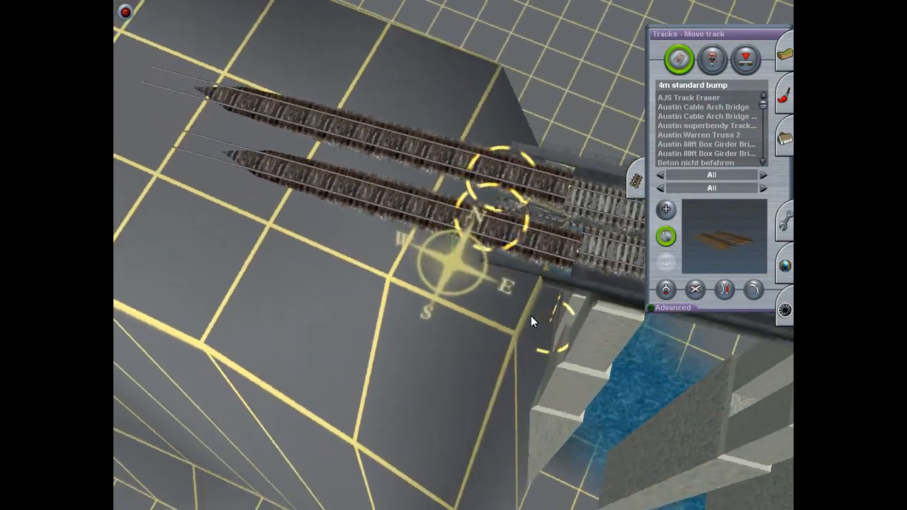
key("Right")
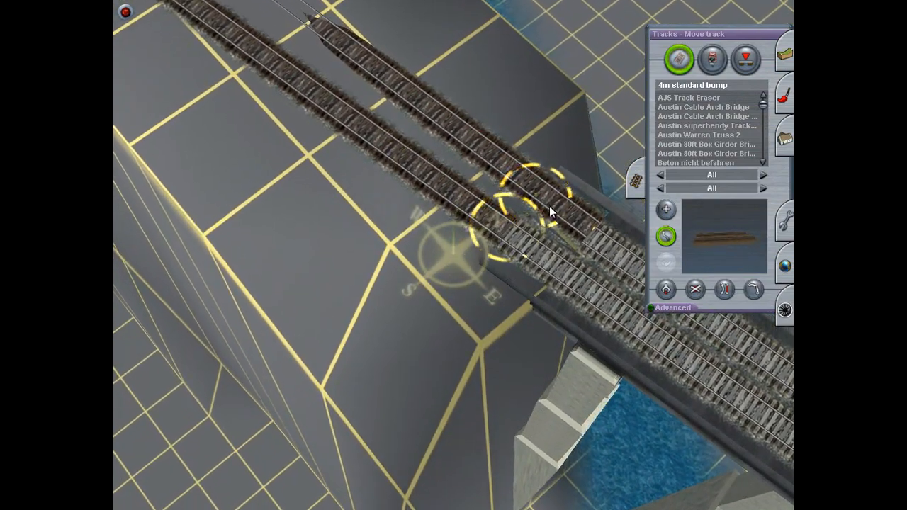
right_click_drag(586, 331, 458, 146)
Step: Line up the bridge's two track ends with the ground tracks at the next bridge end using Move track
key("Right")
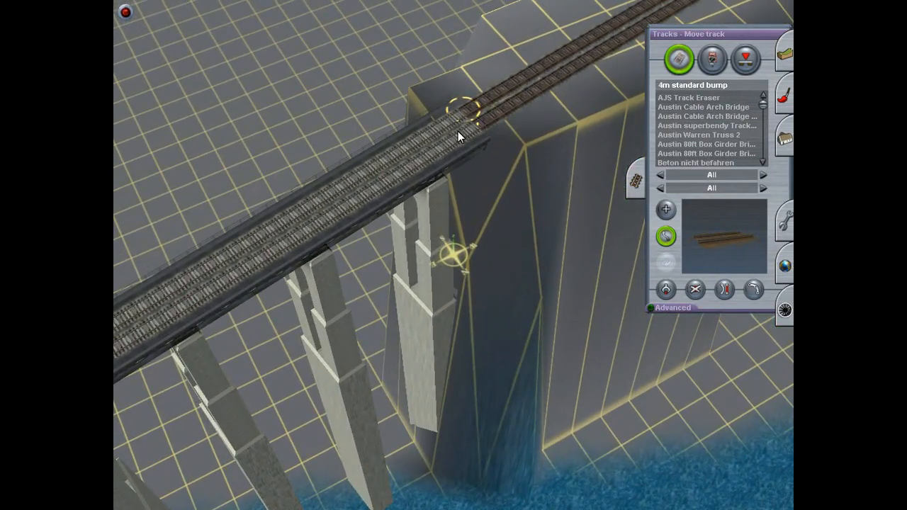
left_click_drag(451, 119, 452, 111)
right_click_drag(458, 120, 484, 232)
key("Left")
scroll(484, 232, "down", 5)
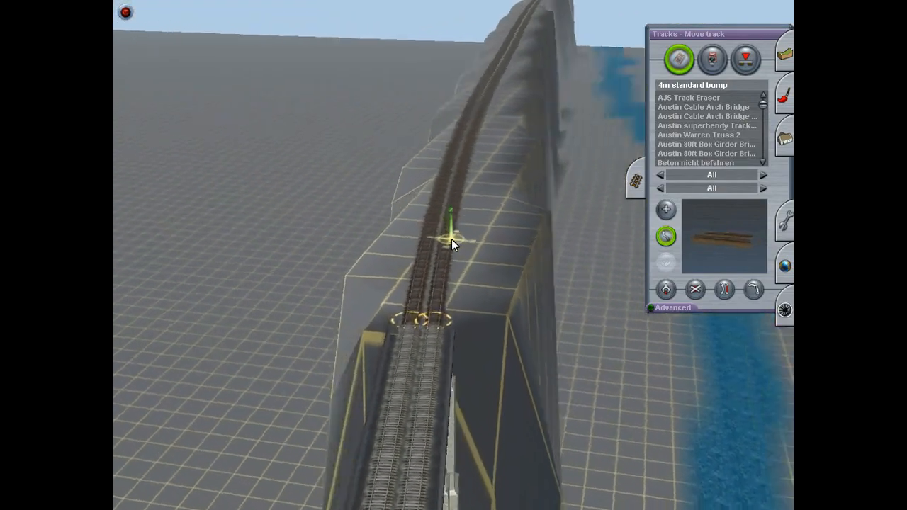
Step: Move the overlapping track ends at the waterfall end of the bridge so both bridge tracks meet the ground tracks
scroll(450, 238, "up", 5)
right_click_drag(441, 218, 381, 192)
scroll(448, 124, "down", 5)
right_click_drag(374, 125, 459, 151)
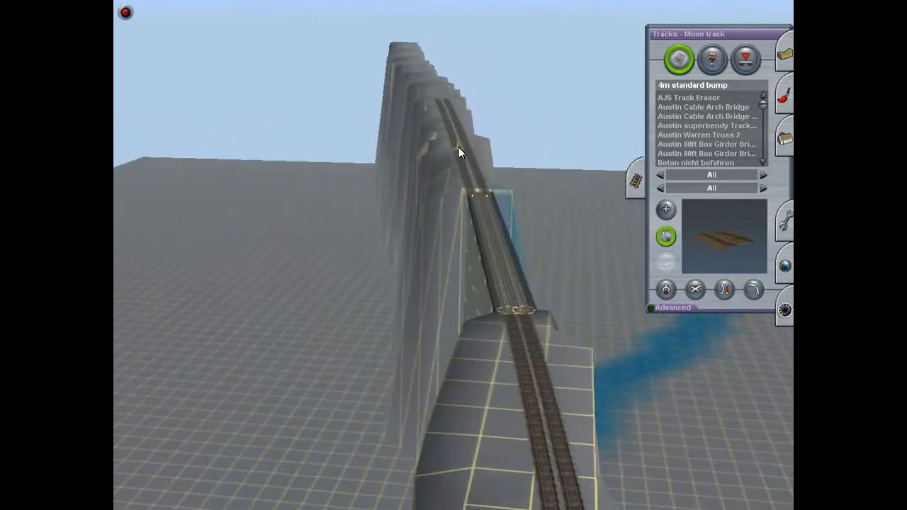
mouse_move(469, 253)
right_mouse_down()
mouse_move(478, 373)
mouse_move(460, 263)
right_mouse_up()
key("Up")
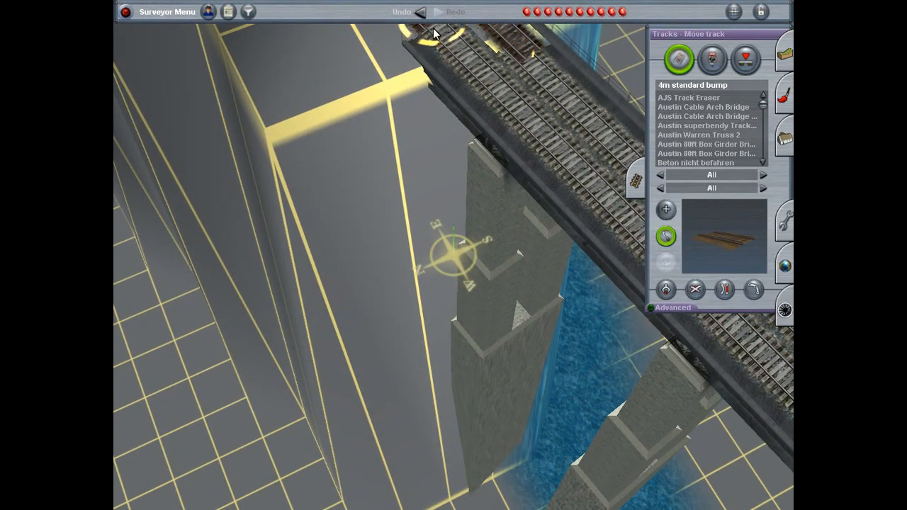
right_click_drag(441, 45, 473, 279)
key("Down")
key("Left")
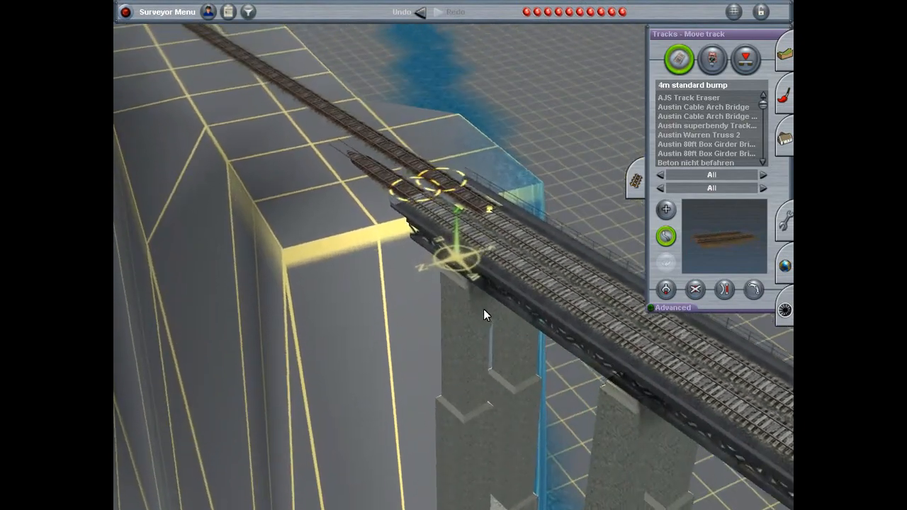
right_click_drag(484, 310, 473, 397)
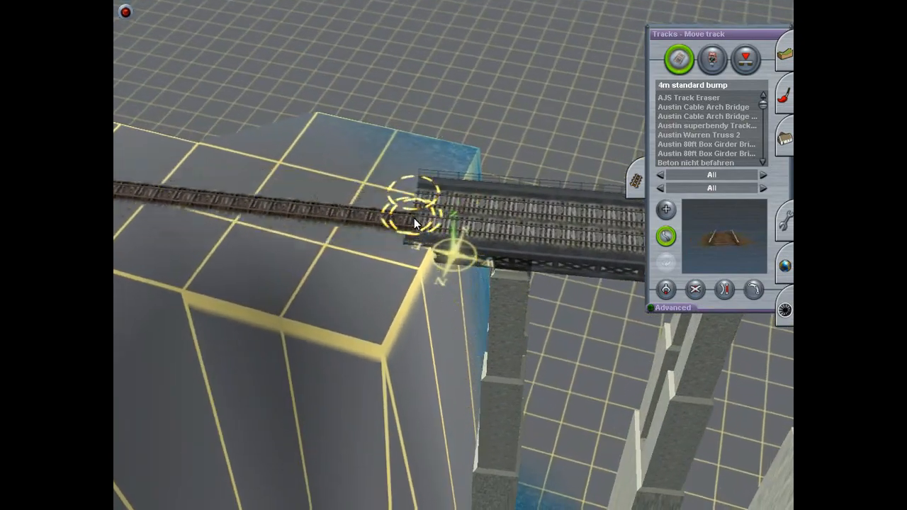
right_click(283, 257)
key("Left")
key("Down")
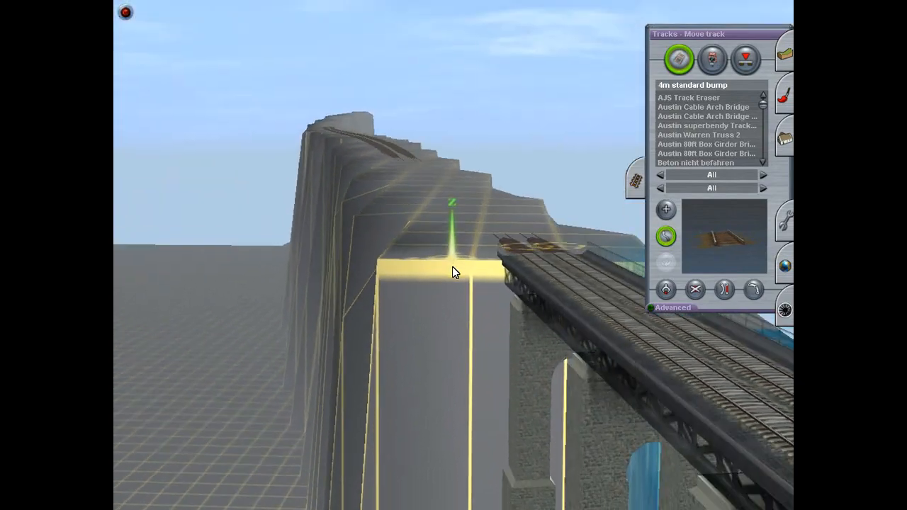
Step: Apply the Flatten spline tool to the sunken double track on the ridge beyond the bridge
key("Up")
right_click(463, 249)
key("Down")
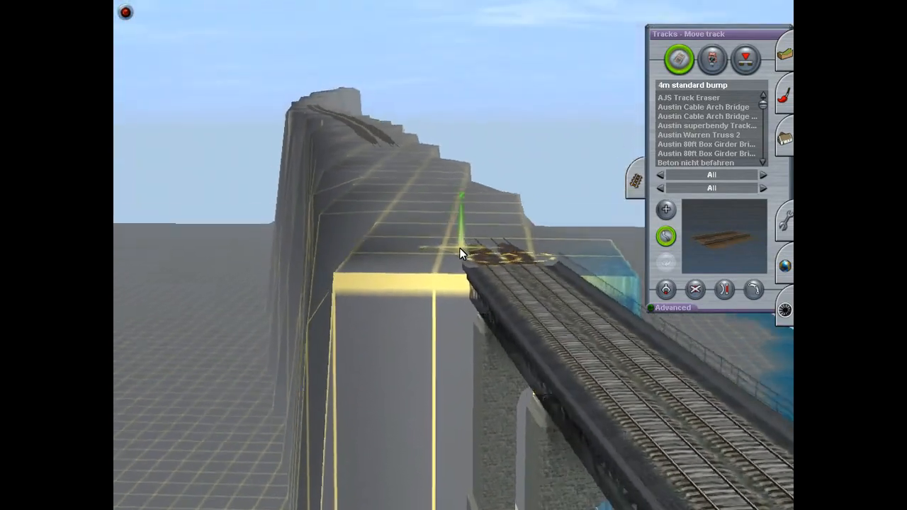
key("Up")
left_click(788, 310)
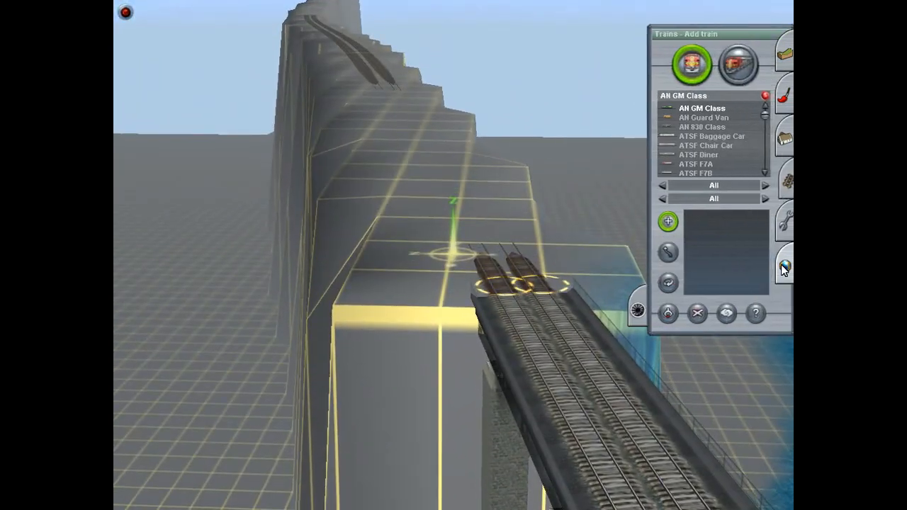
left_click(785, 221)
left_click(772, 294)
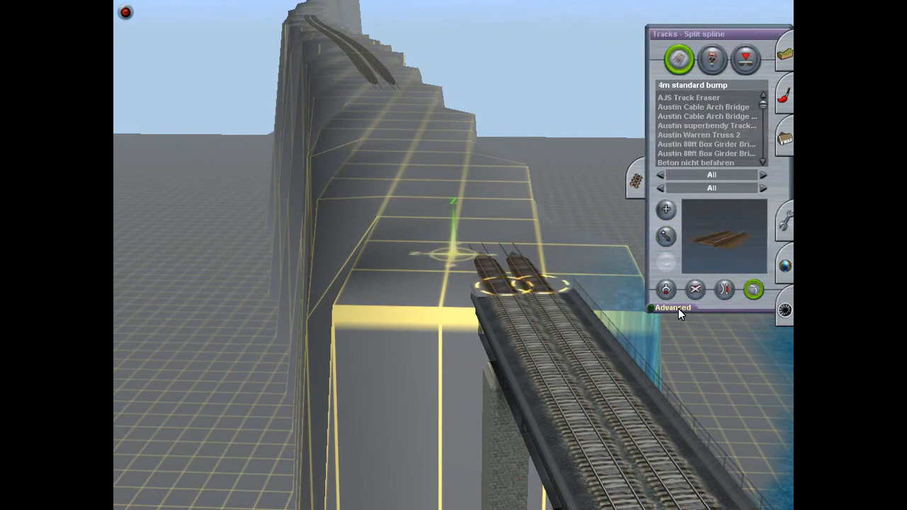
left_click(753, 325)
left_click(465, 221)
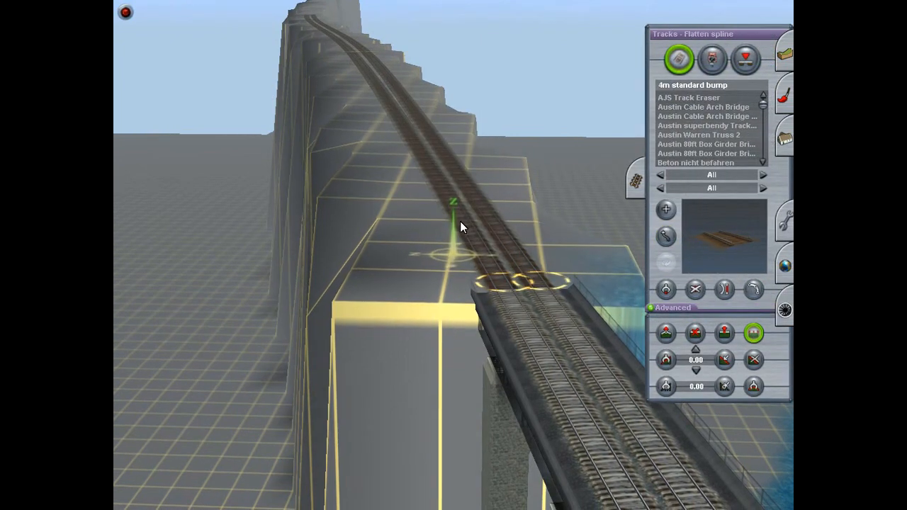
right_click_drag(567, 364, 470, 261)
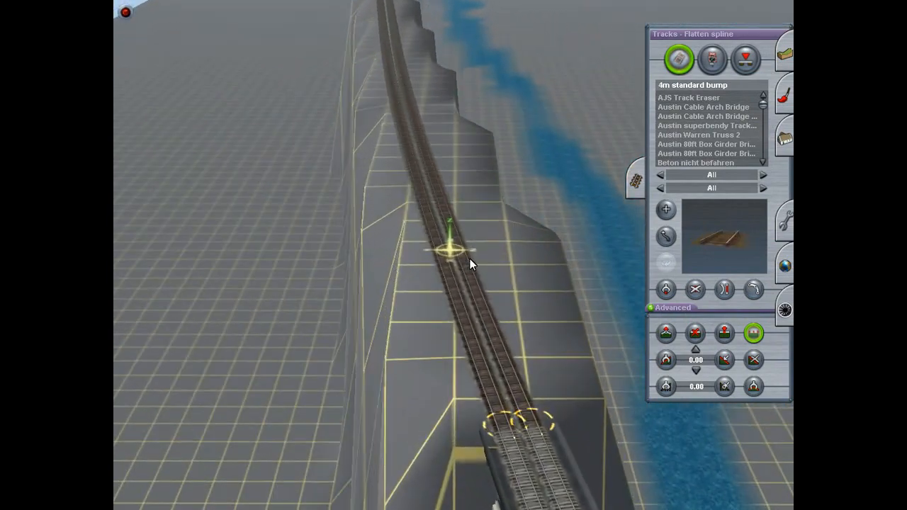
right_click_drag(422, 207, 431, 97)
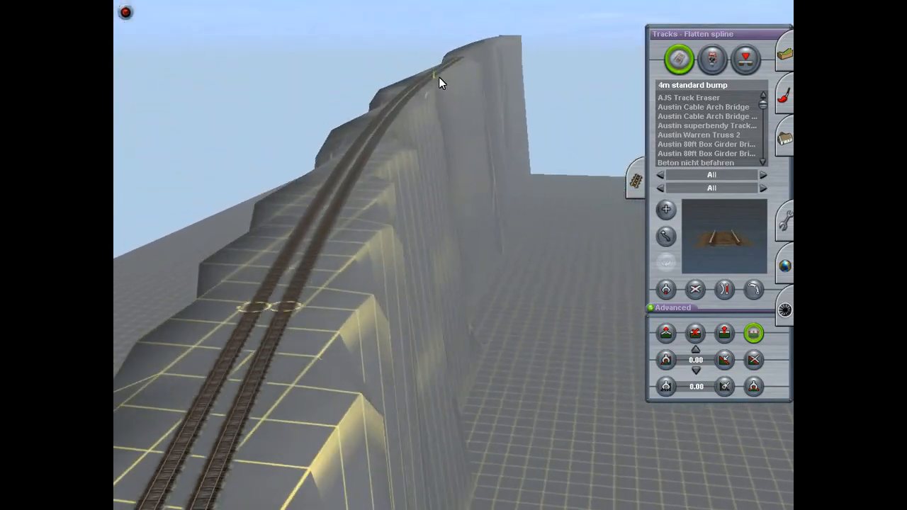
right_click_drag(443, 78, 614, 190)
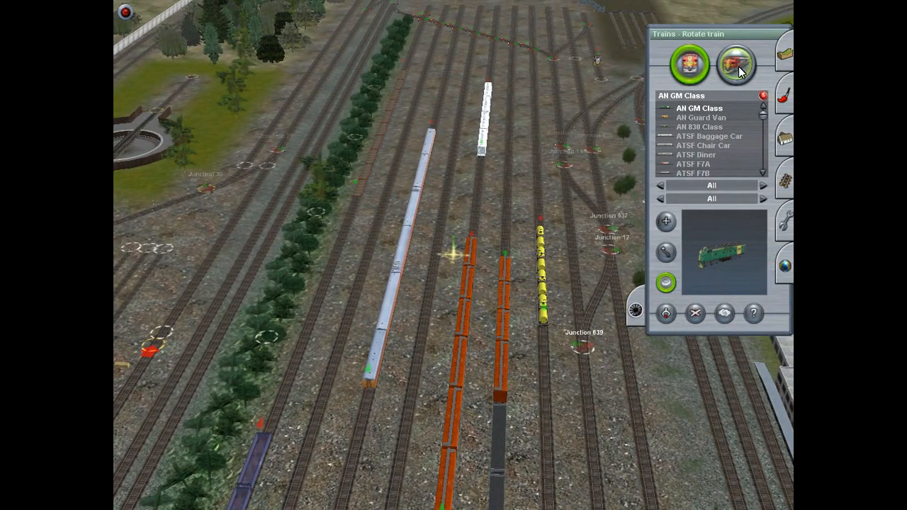
Step: Move the silver passenger consist onto the yard track beside the station building
right_click_drag(400, 253, 472, 273)
right_click_drag(550, 368, 440, 248)
left_click_drag(440, 248, 441, 246)
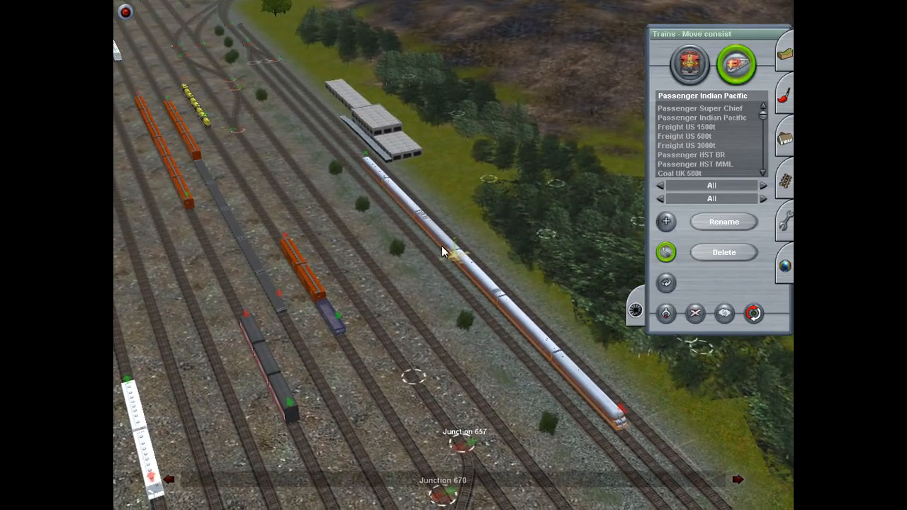
right_click_drag(434, 245, 531, 174)
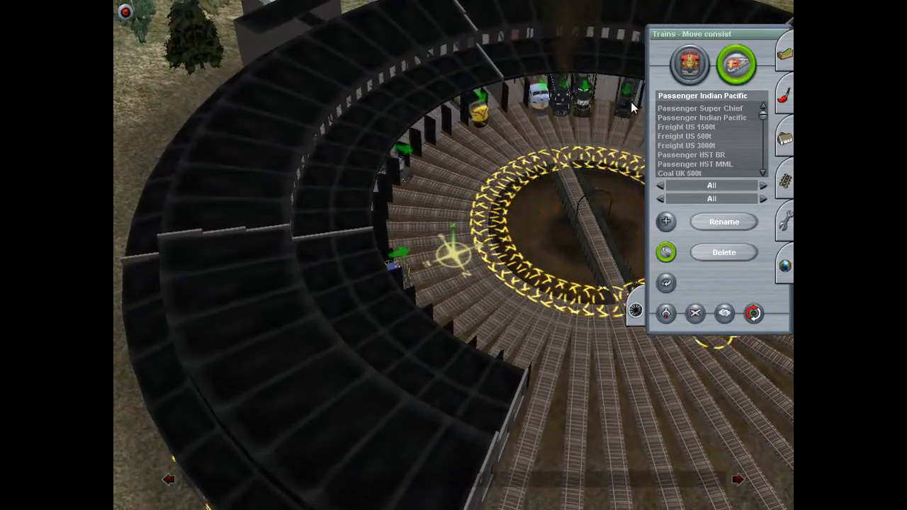
Step: Move the black steam locomotive from the roundhouse to the front of the passenger cars beside the station
left_click_drag(630, 103, 440, 254)
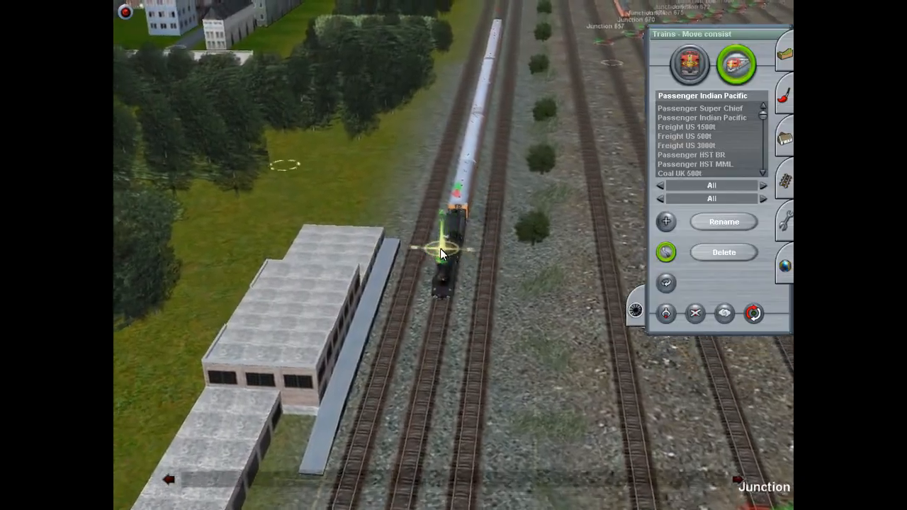
key("Left")
scroll(482, 286, "up", 4)
scroll(481, 287, "down", 4)
key("Down")
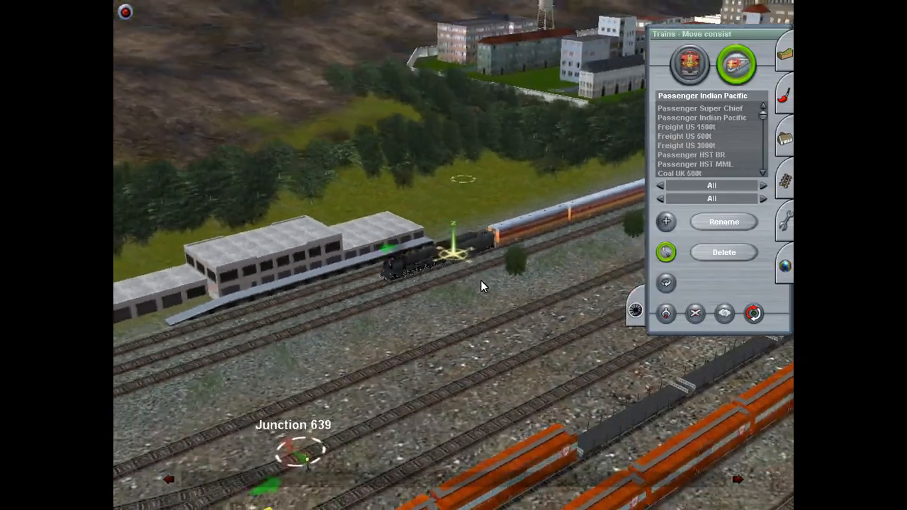
Step: Examine the steam locomotive and its coupling to the passenger cars beside the station platform
key("Right")
key("Right")
key("Up")
key("Left")
key("Down")
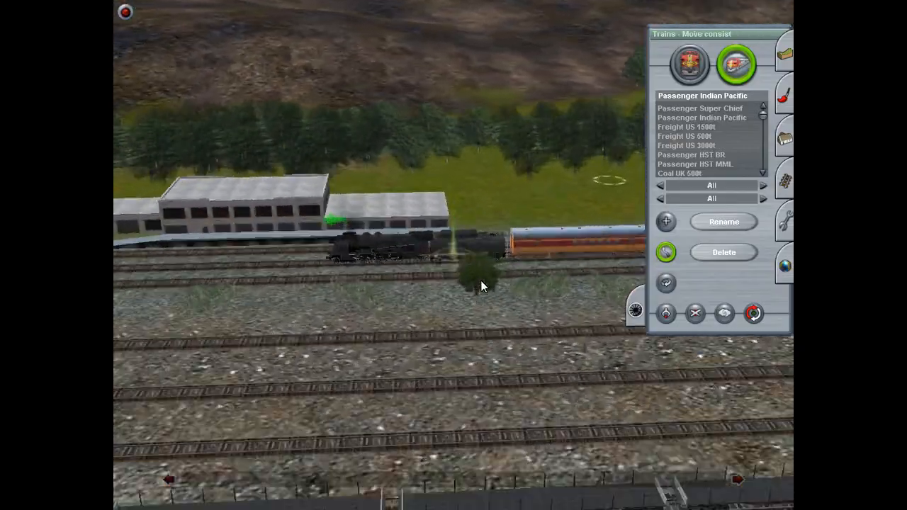
scroll(481, 281, "up", 4)
key("Up")
key("Right")
key("Down")
key("Up")
Step: Launch Quick Drive and overwrite the saved route Let's Play TRS
mouse_move(227, 6)
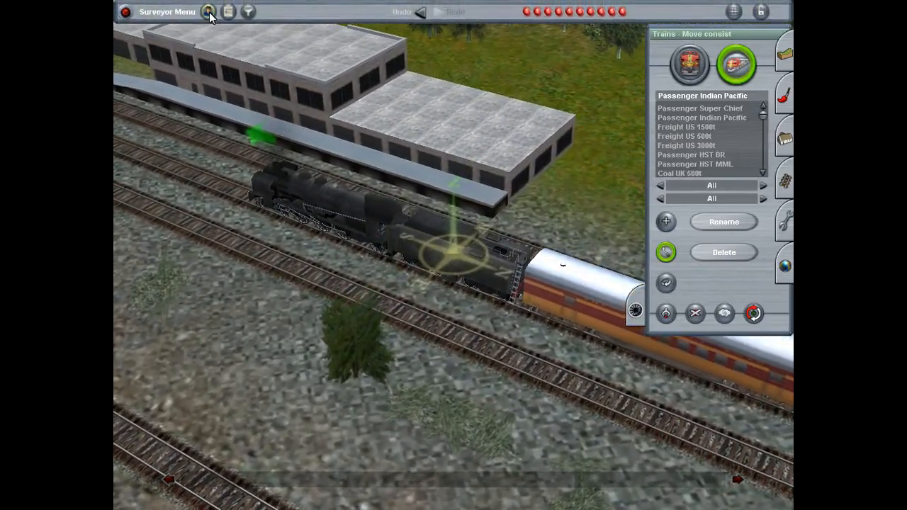
left_click(208, 12)
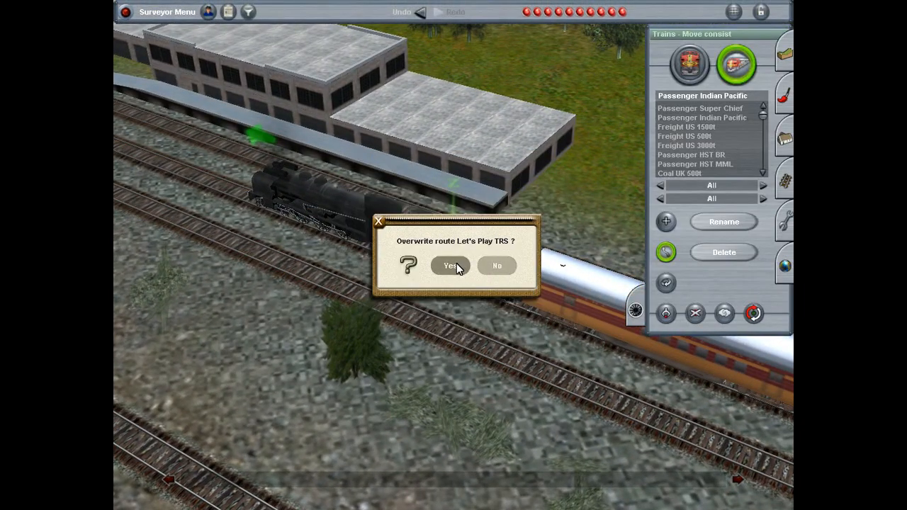
left_click(453, 266)
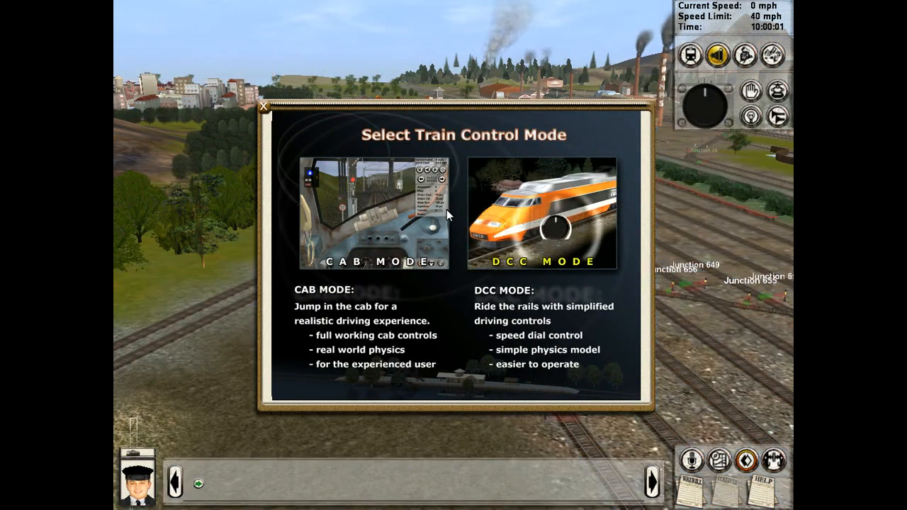
left_click(446, 210)
mouse_move(611, 106)
right_mouse_down()
mouse_move(591, 97)
mouse_move(601, 96)
right_mouse_up()
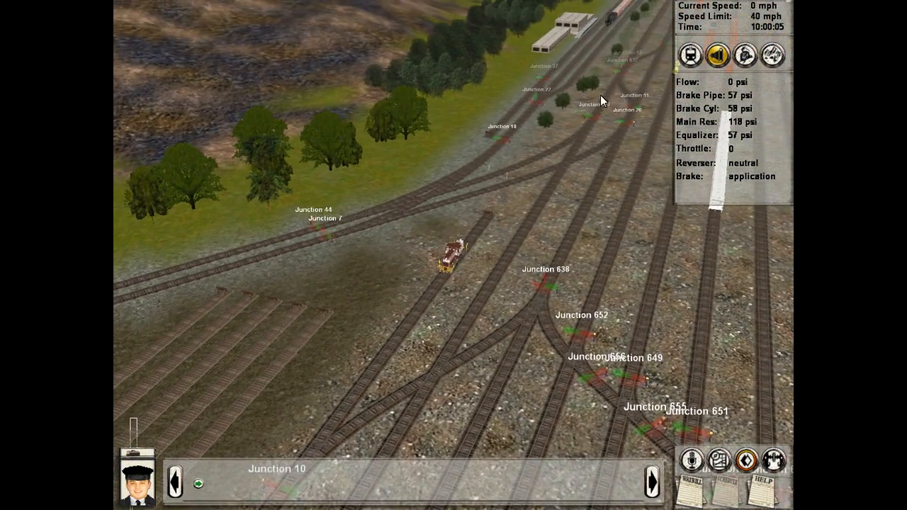
left_click(610, 17)
right_click_drag(610, 18, 115, 3)
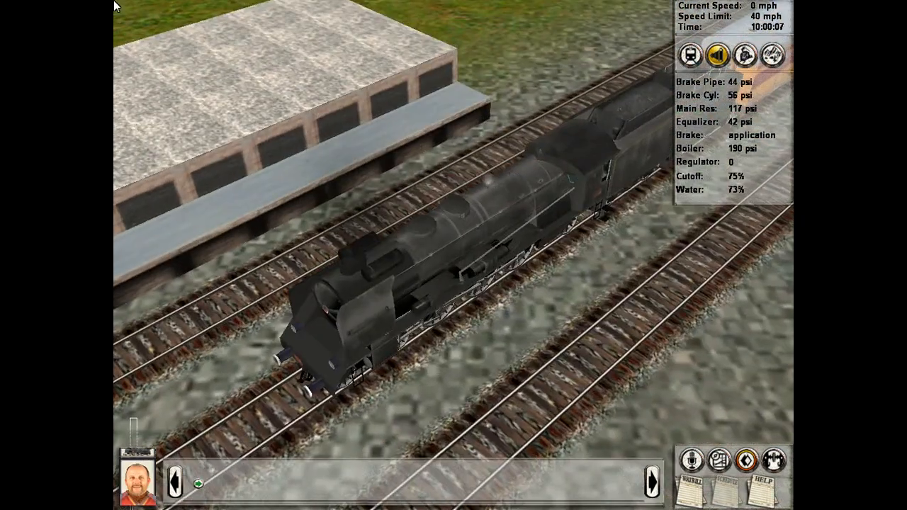
left_click(126, 11)
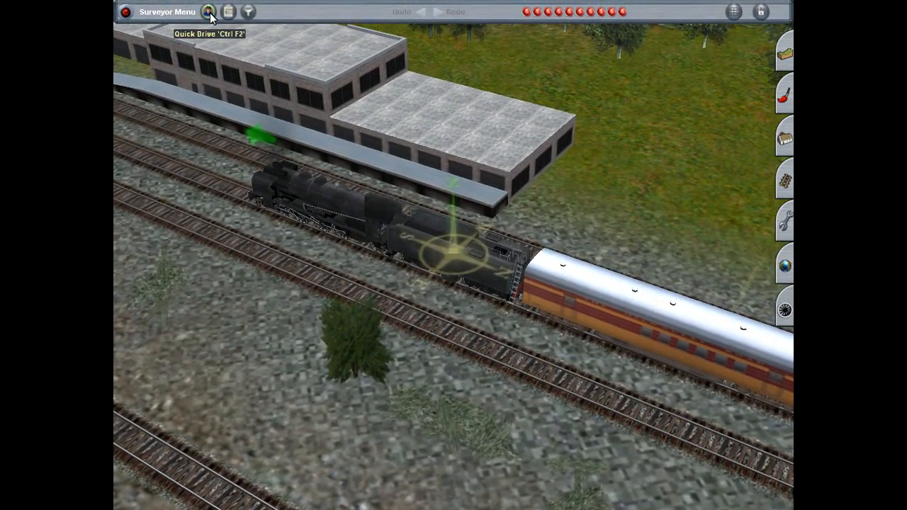
Step: Start Quick Drive in DCC mode and select the steam locomotive beside the station as the train to drive
left_click(209, 12)
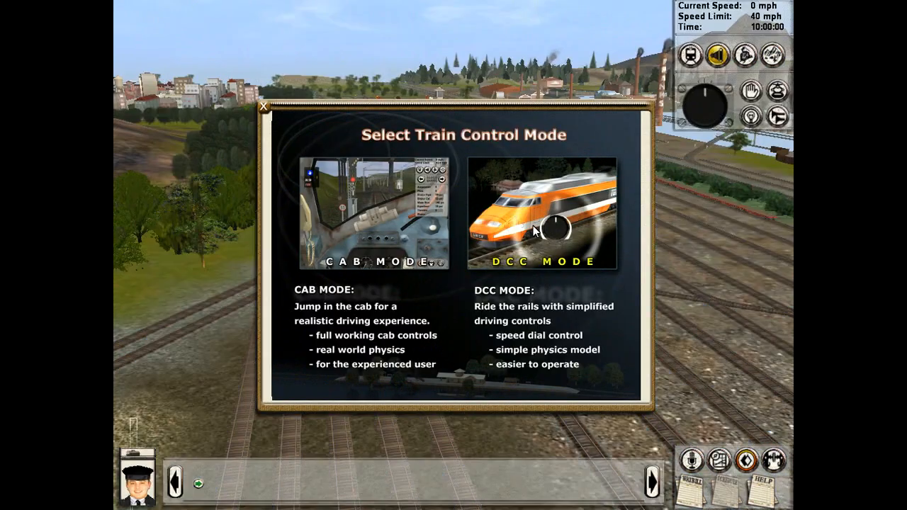
left_click(542, 212)
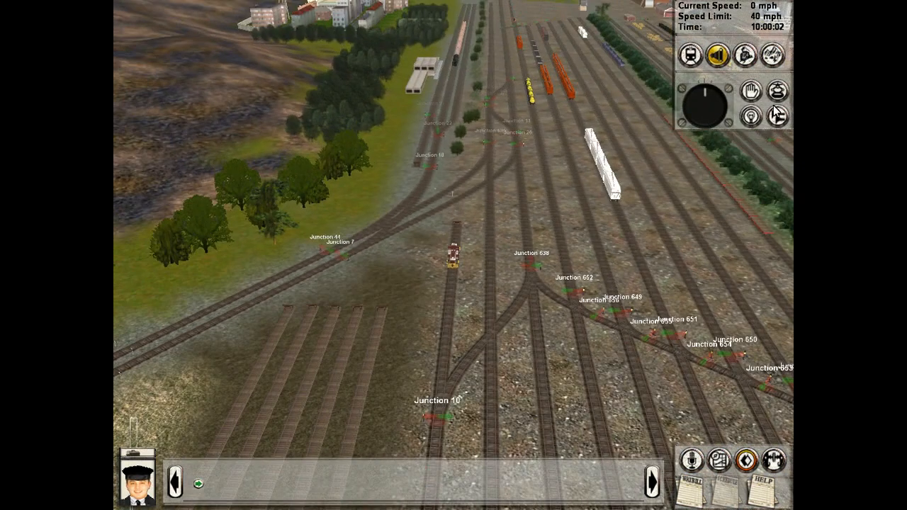
left_click(774, 56)
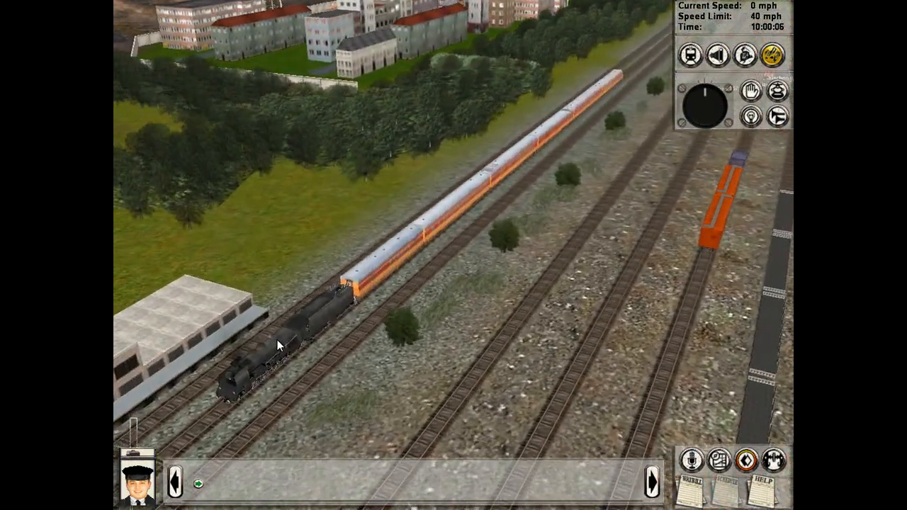
left_click(277, 340)
right_click_drag(477, 314, 562, 302)
scroll(562, 302, "down", 3)
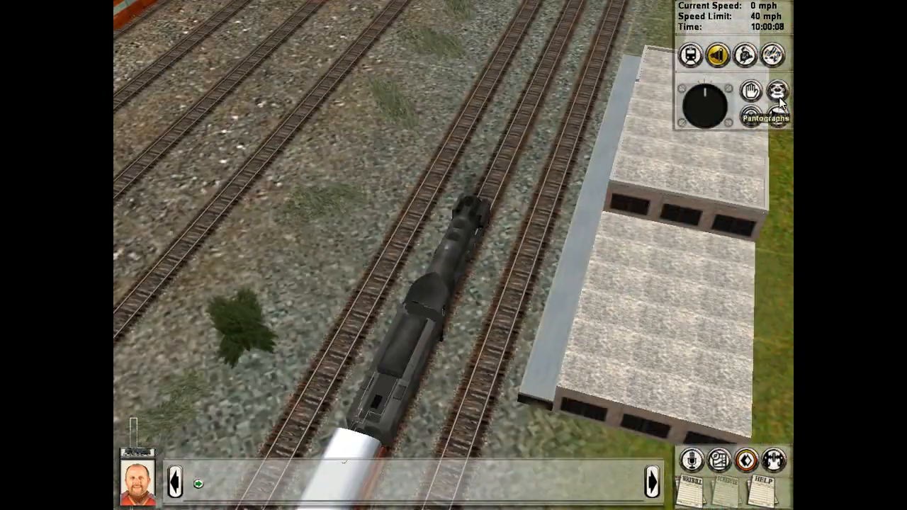
Step: Examine the yard junctions and track ahead of the steam locomotive with the free-roaming camera
left_click(774, 57)
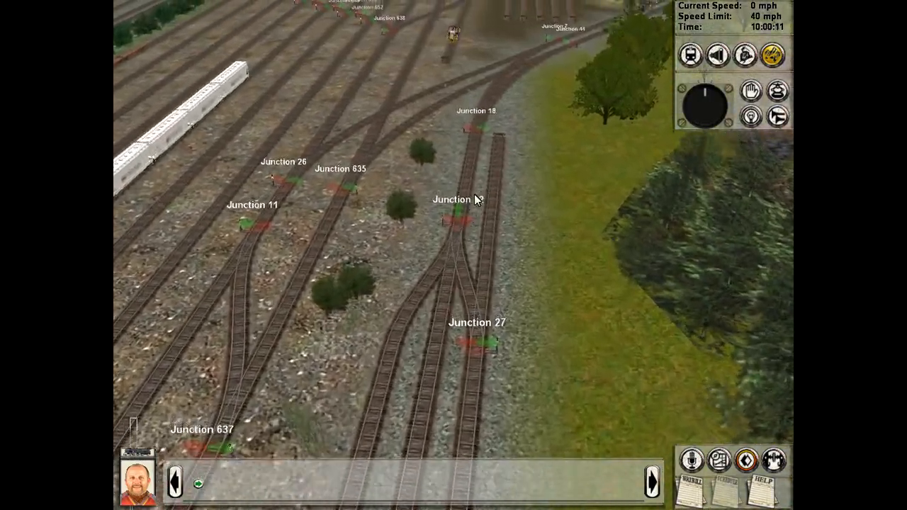
right_click_drag(474, 195, 506, 112)
right_click(435, 317)
scroll(450, 234, "up", 3)
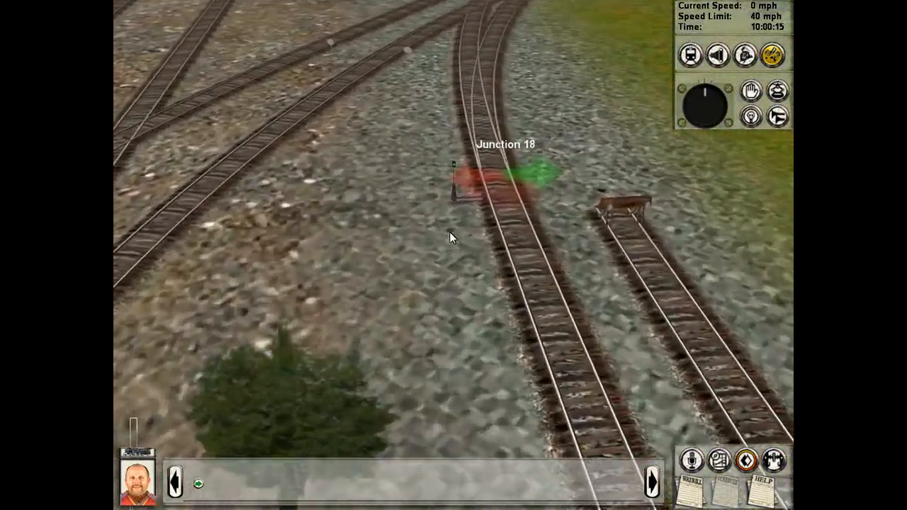
scroll(461, 284, "down", 4)
right_click(479, 390)
right_click_drag(480, 390, 468, 264)
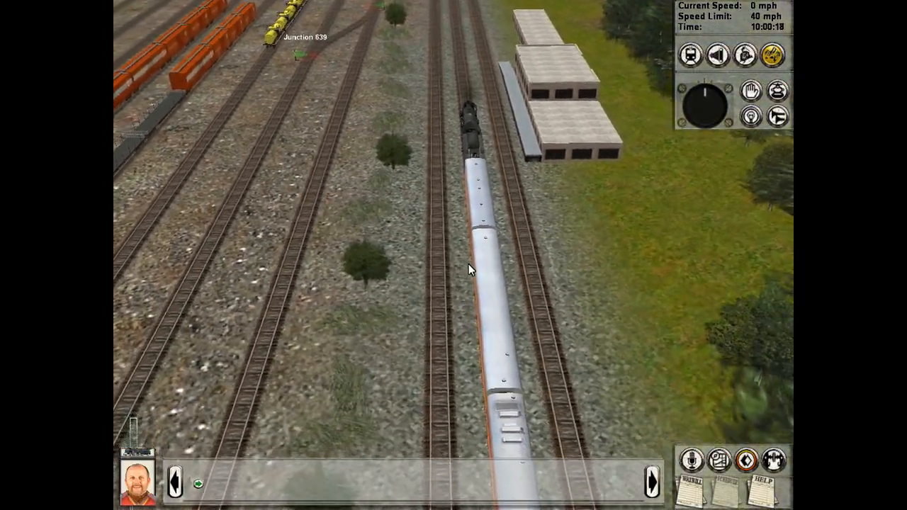
scroll(454, 213, "up", 3)
scroll(449, 186, "down", 3)
right_click(451, 172)
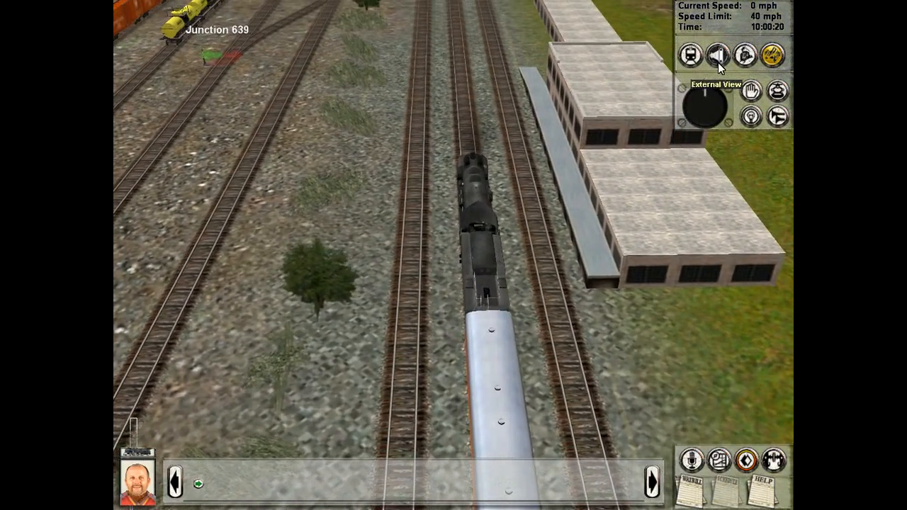
Step: Start the train moving forward slowly from the locomotive's cab view
left_click(718, 61)
left_click(689, 59)
mouse_move(536, 219)
right_mouse_down()
mouse_move(496, 268)
mouse_move(557, 299)
mouse_move(601, 355)
mouse_move(761, 255)
mouse_move(607, 280)
mouse_move(564, 227)
mouse_move(540, 229)
right_mouse_up()
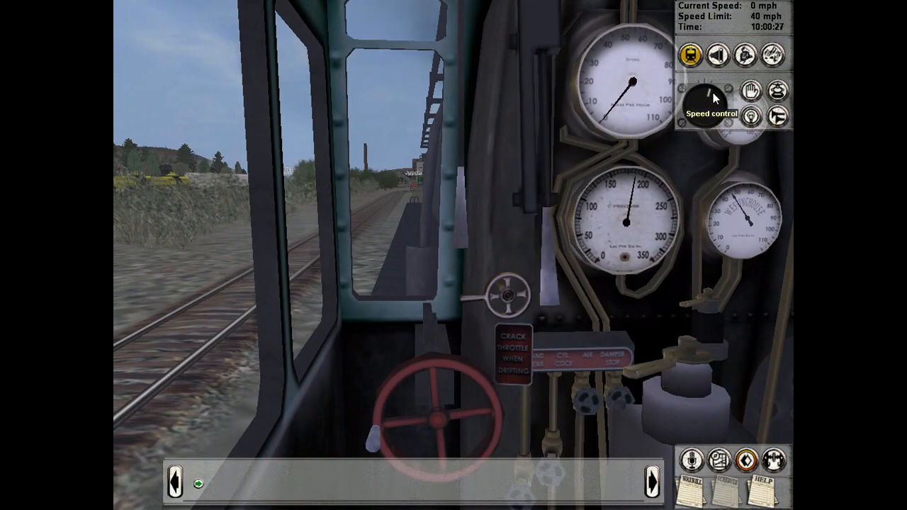
Step: Watch the moving steam locomotive in external view, from close beside its wheels and from behind
left_click(774, 56)
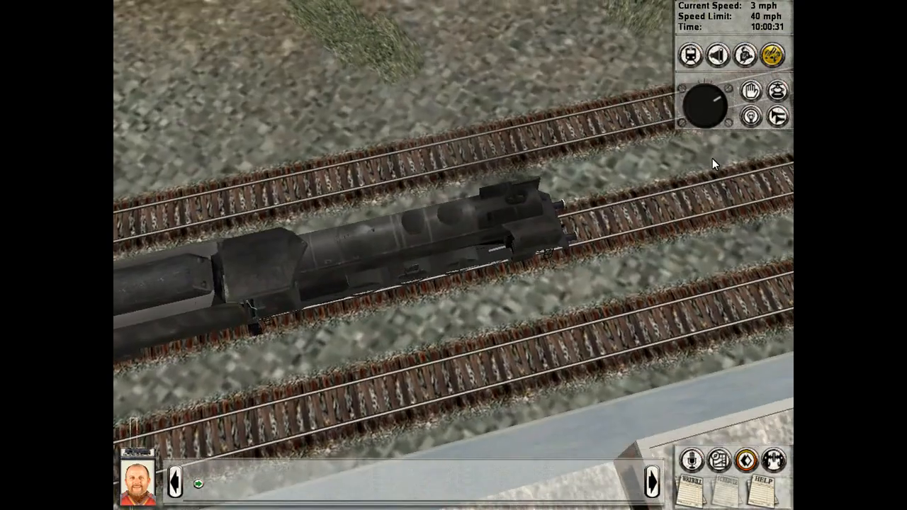
left_click(718, 57)
right_click_drag(465, 224, 524, 80)
scroll(532, 177, "up", 5)
scroll(454, 255, "up", 5)
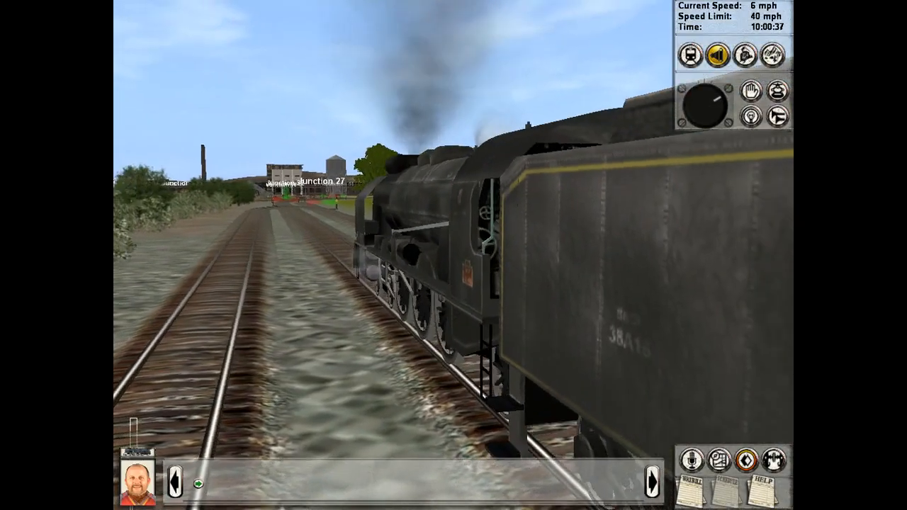
right_click_drag(340, 283, 382, 325)
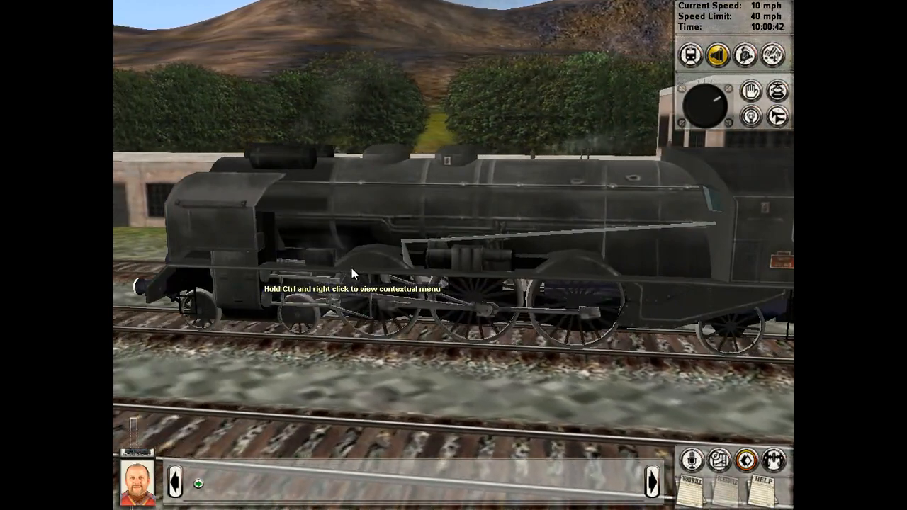
scroll(460, 267, "down", 5)
right_click_drag(461, 266, 301, 264)
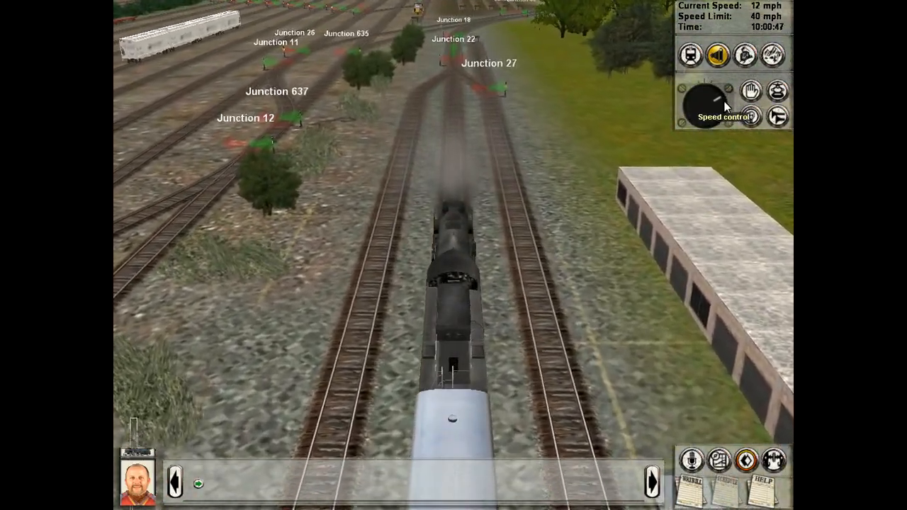
Step: Raise the train's speed setting slightly and follow the locomotive in external view through the yard junctions
left_click_drag(723, 102, 720, 104)
right_click_drag(602, 181, 533, 155)
scroll(457, 149, "up", 4)
scroll(607, 178, "down", 4)
scroll(506, 160, "up", 4)
scroll(512, 152, "down", 3)
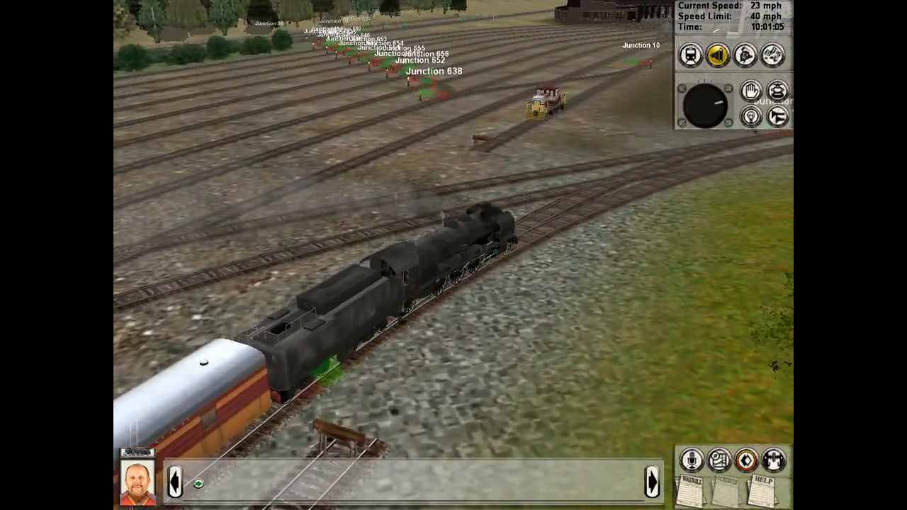
right_click_drag(533, 156, 154, 153)
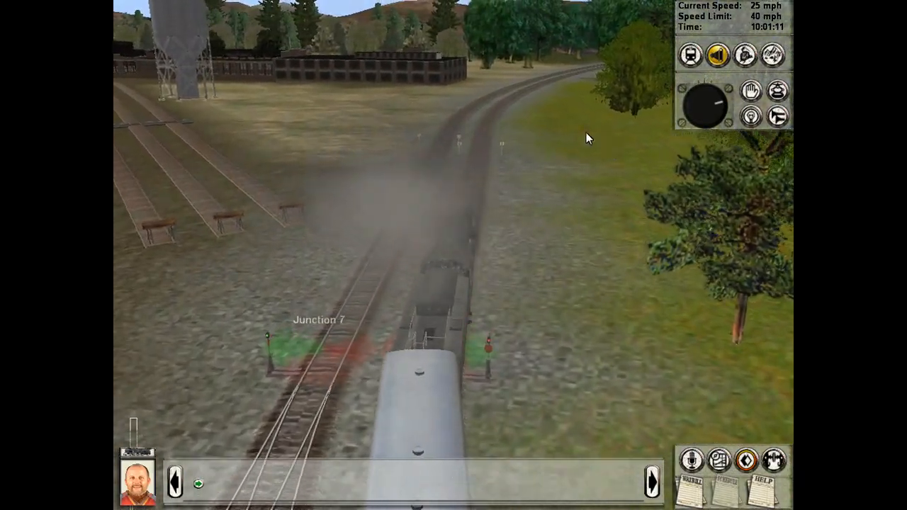
Step: Raise the speed setting further and follow the train out of the yard onto the double-track line
scroll(586, 132, "up", 5)
right_click_drag(586, 133, 726, 122)
scroll(577, 126, "down", 5)
left_click_drag(720, 107, 720, 112)
right_click_drag(502, 225, 341, 197)
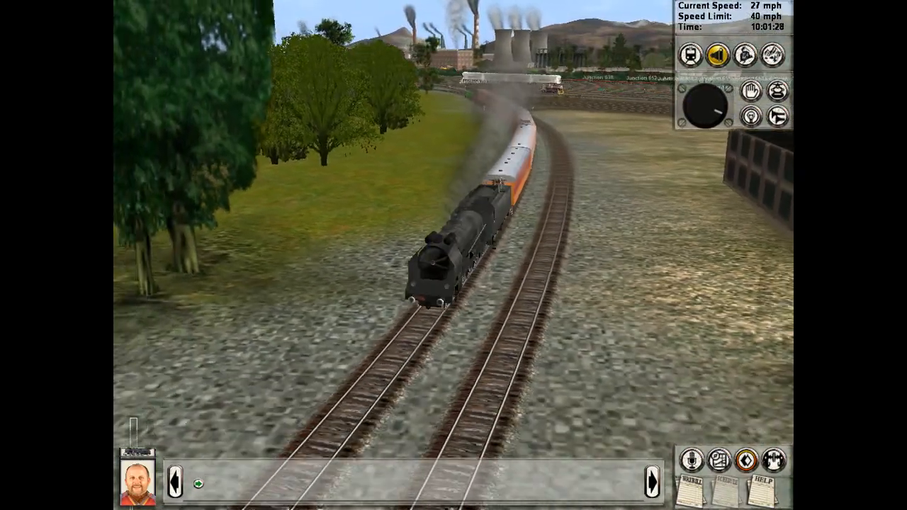
right_click_drag(341, 197, 539, 207)
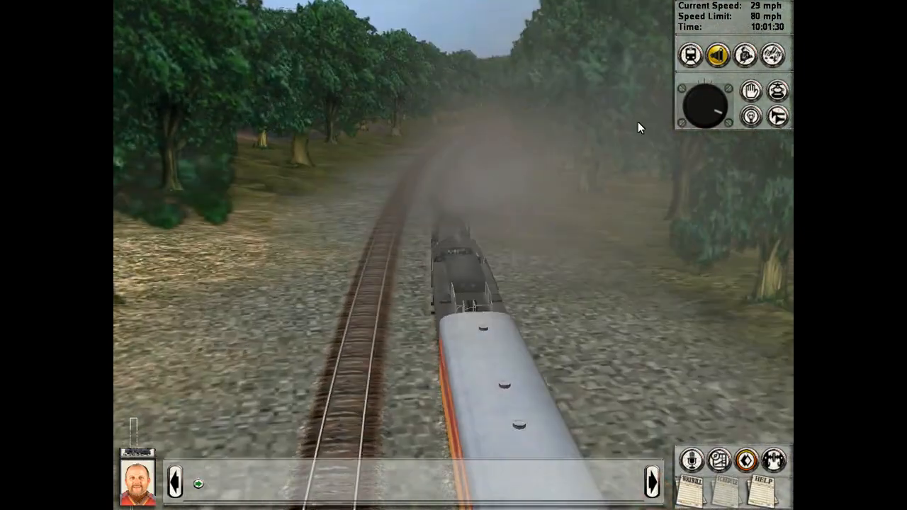
Step: Look out from the cab, and inspect the passenger cars and the steam locomotive in external view on the forest line
left_click(689, 55)
right_click_drag(567, 177, 744, 226)
left_click(717, 55)
right_click_drag(640, 263, 566, 325)
scroll(566, 319, "down", 3)
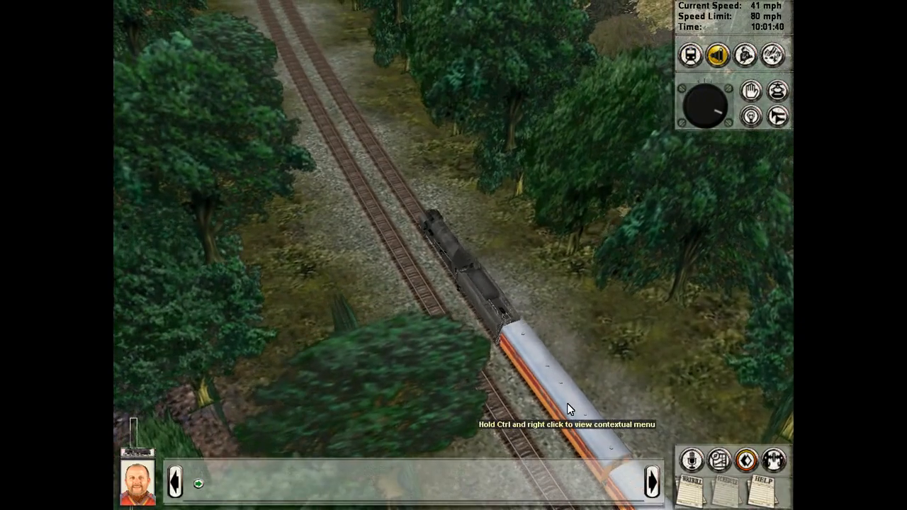
left_click(567, 405)
left_click(587, 424)
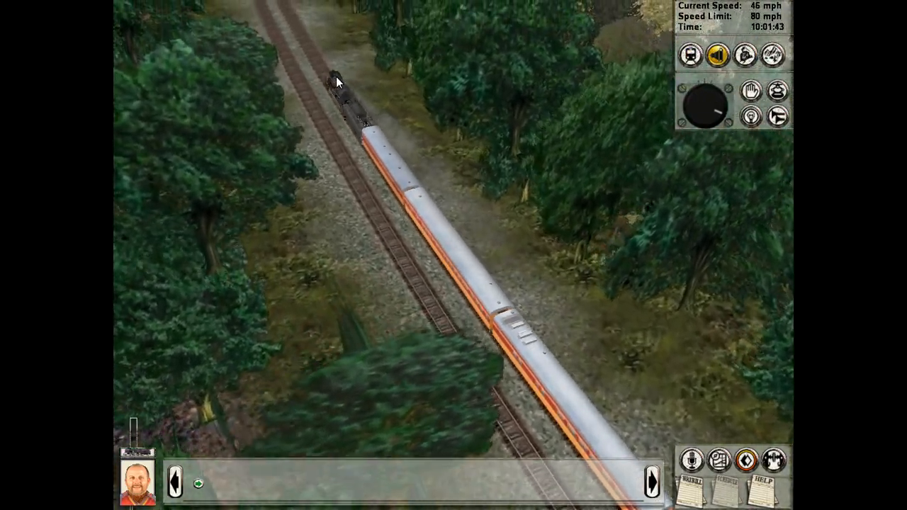
left_click(336, 76)
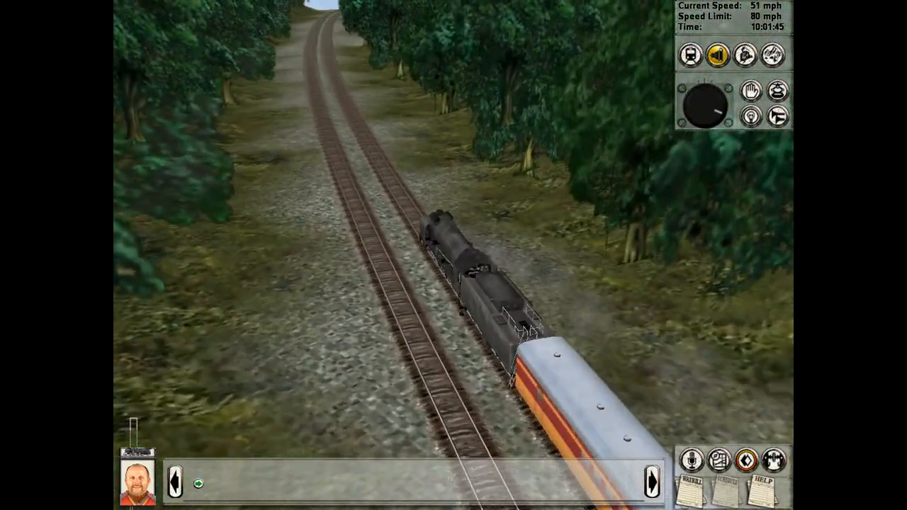
right_click_drag(450, 184, 521, 177)
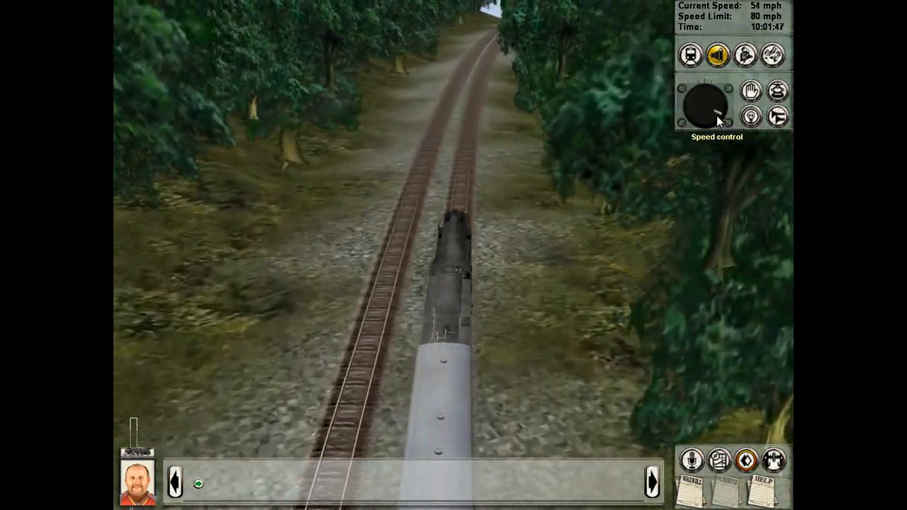
Step: Increase the speed setting again and follow the train out of the forest onto the unfinished embankment
left_click_drag(717, 115, 704, 120)
right_click_drag(551, 223, 481, 252)
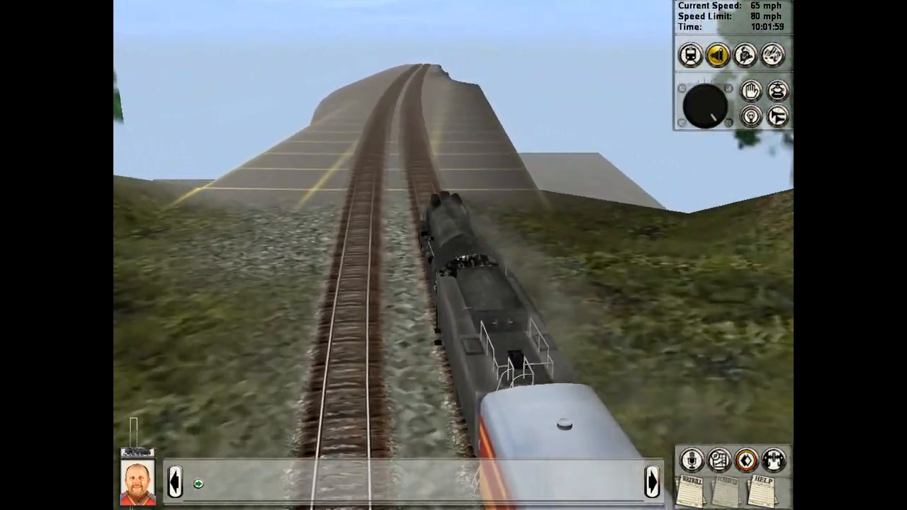
right_click_drag(454, 255, 485, 271)
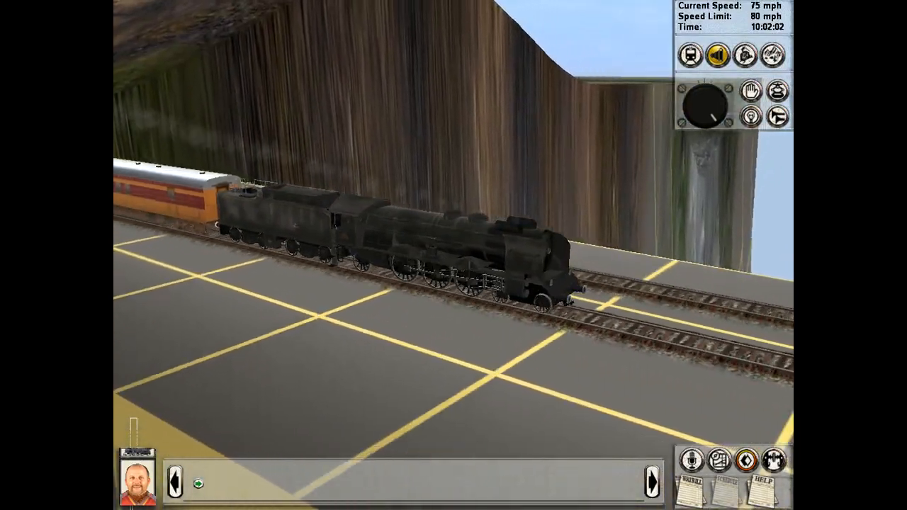
key("Right")
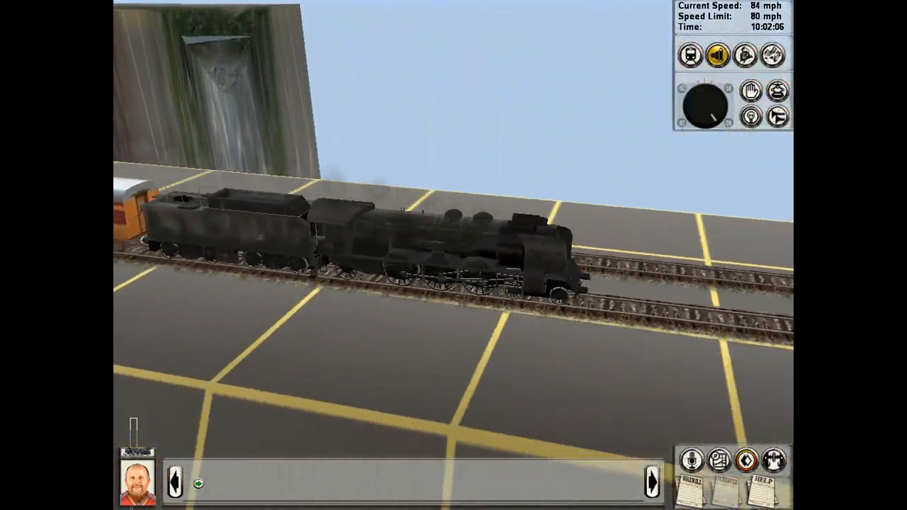
right_click_drag(453, 256, 312, 241)
right_click_drag(453, 255, 589, 226)
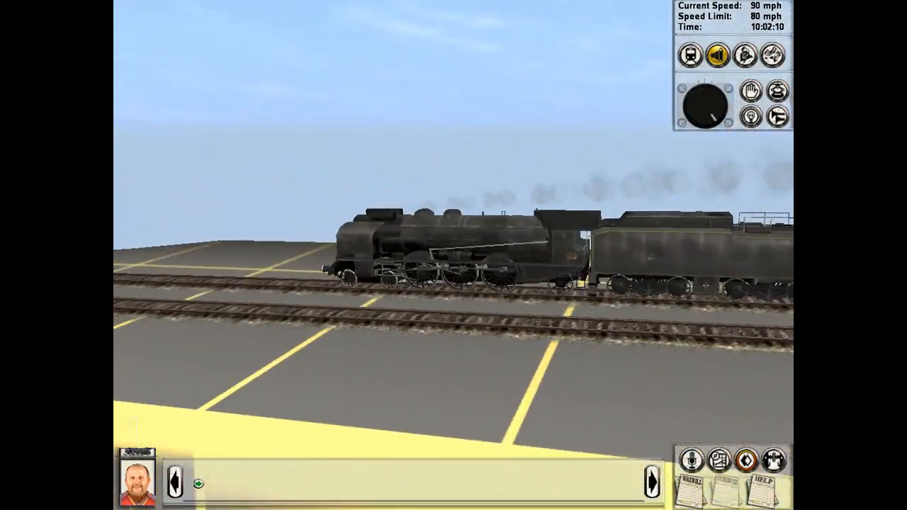
Step: Watch the locomotive from the side and rear as it runs along the embankment and over the steel bridge
key("Right")
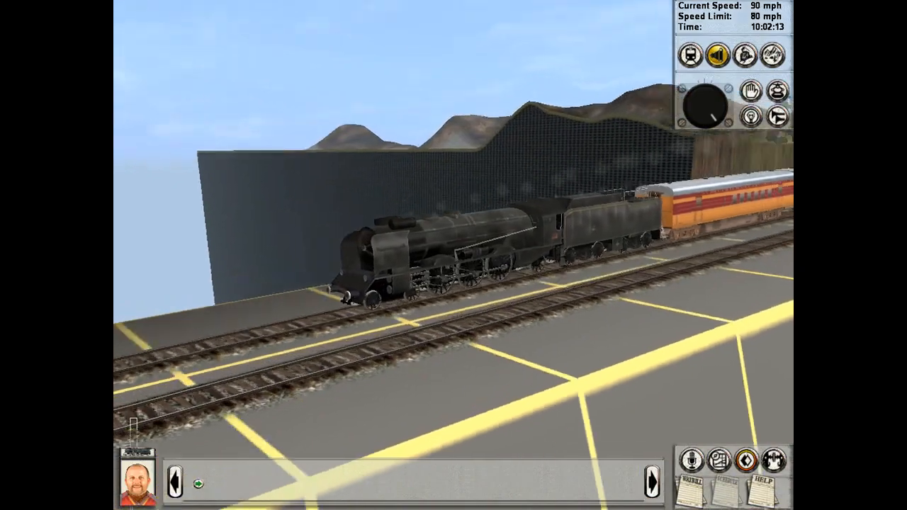
right_click_drag(521, 213, 550, 230)
right_click_drag(583, 256, 489, 213)
scroll(518, 227, "up", 3)
scroll(489, 213, "down", 4)
scroll(489, 212, "up", 2)
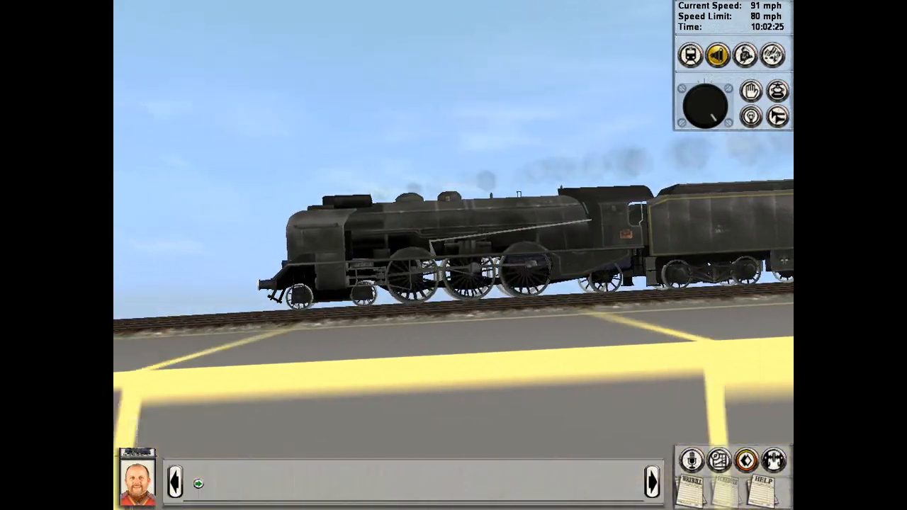
key("Left")
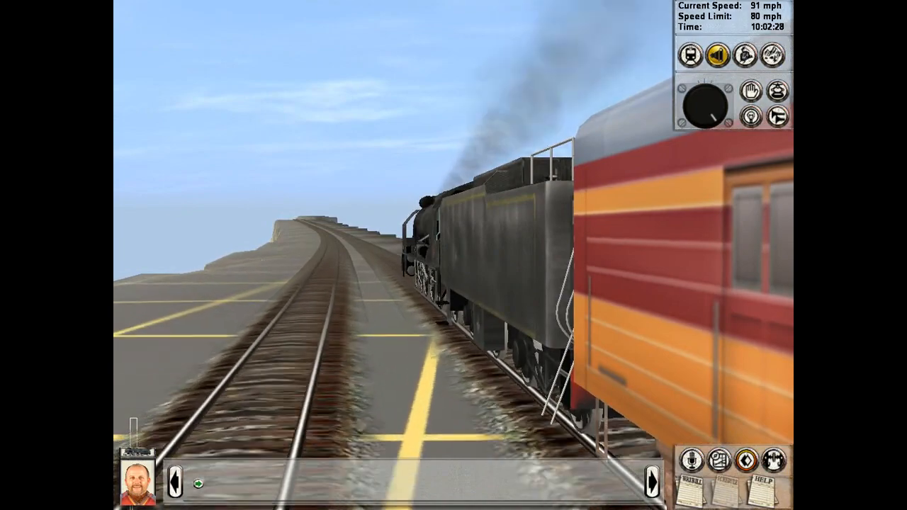
key("Left")
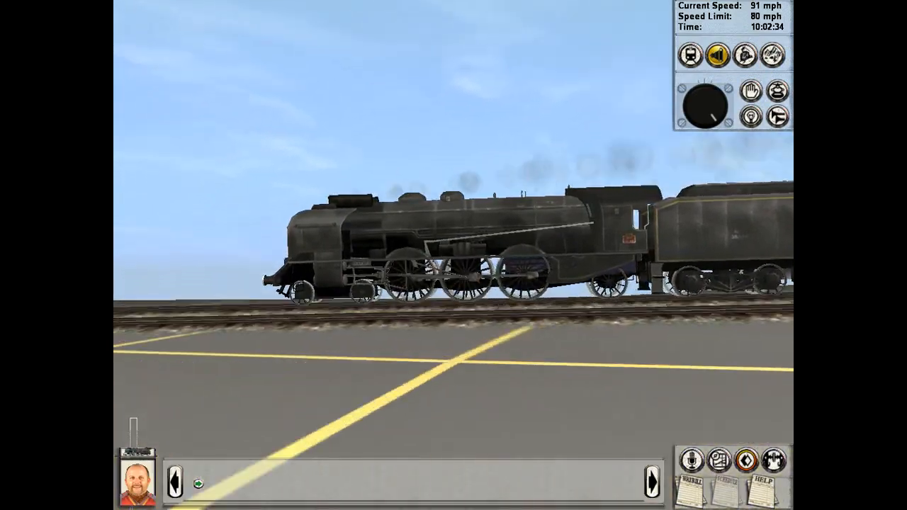
key("Right")
key("Up")
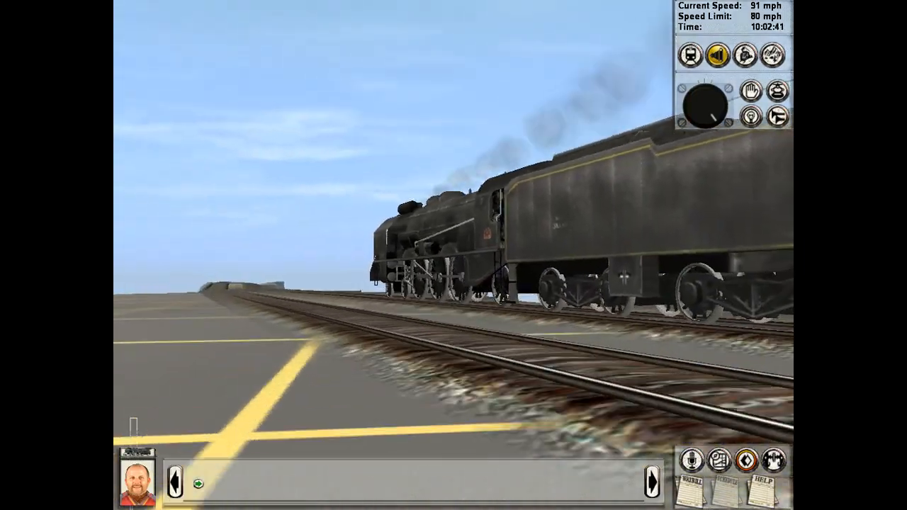
key("Left")
key("Down")
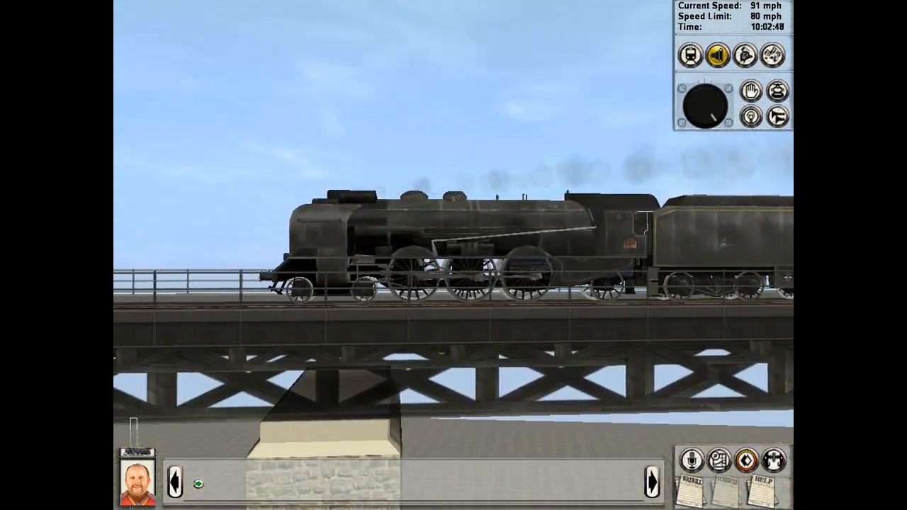
Step: Pull the external view back and examine the running train from its side and from the front
scroll(453, 255, "down", 4)
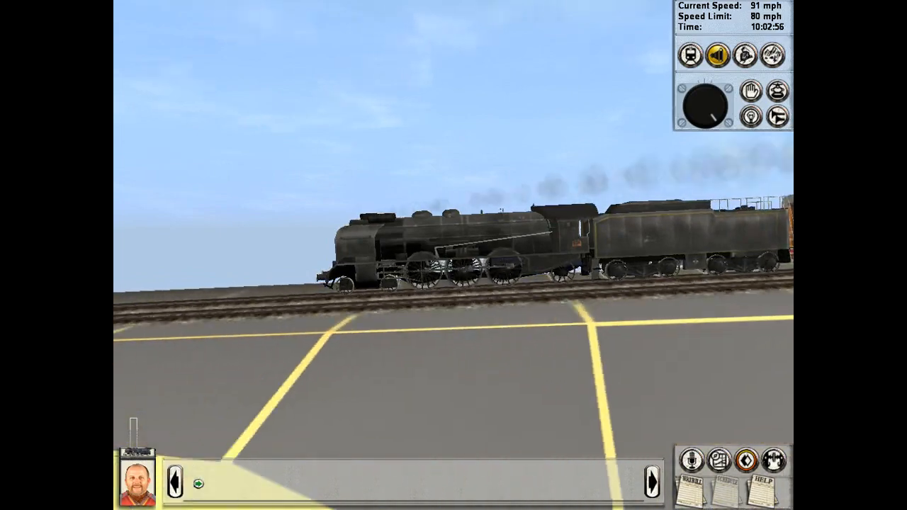
key("Left")
key("Right")
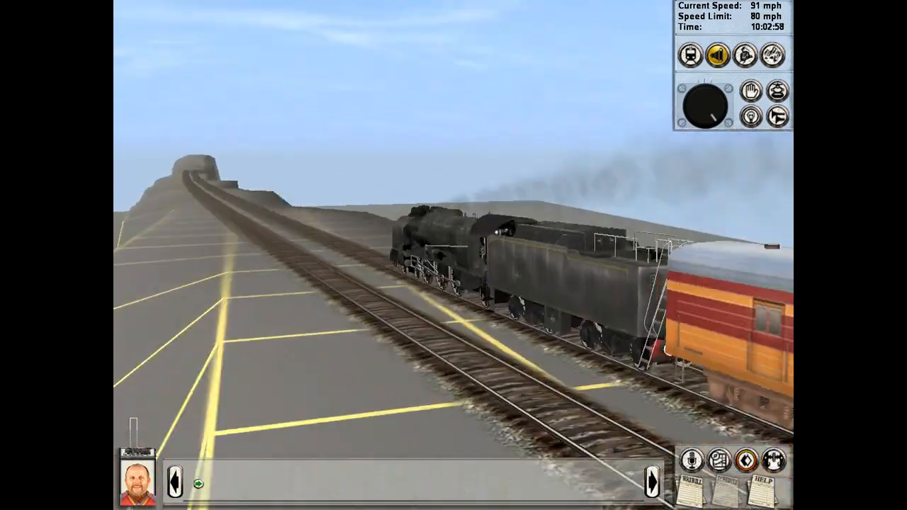
key("Right")
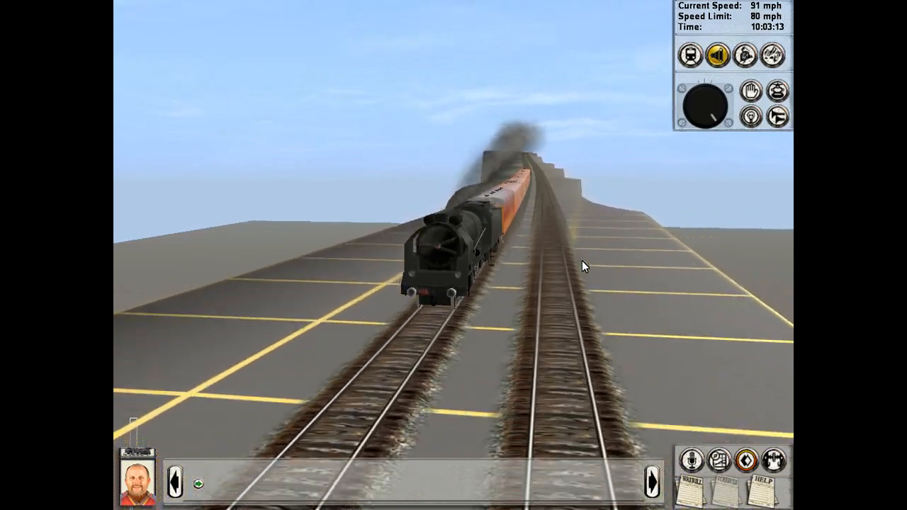
mouse_move(581, 261)
right_mouse_down()
mouse_move(482, 251)
mouse_move(411, 273)
mouse_move(354, 259)
mouse_move(379, 276)
mouse_move(482, 251)
mouse_move(582, 261)
right_mouse_up()
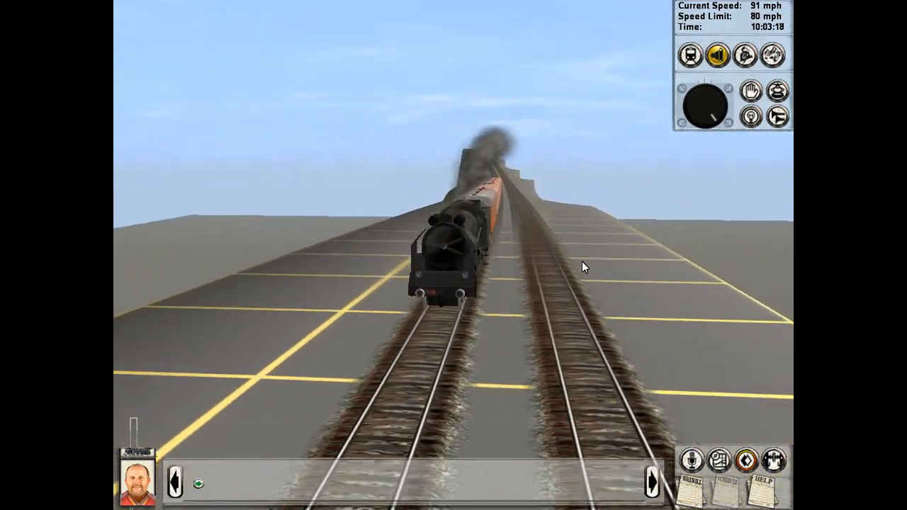
mouse_move(552, 224)
right_mouse_down()
mouse_move(517, 227)
mouse_move(552, 224)
right_mouse_up()
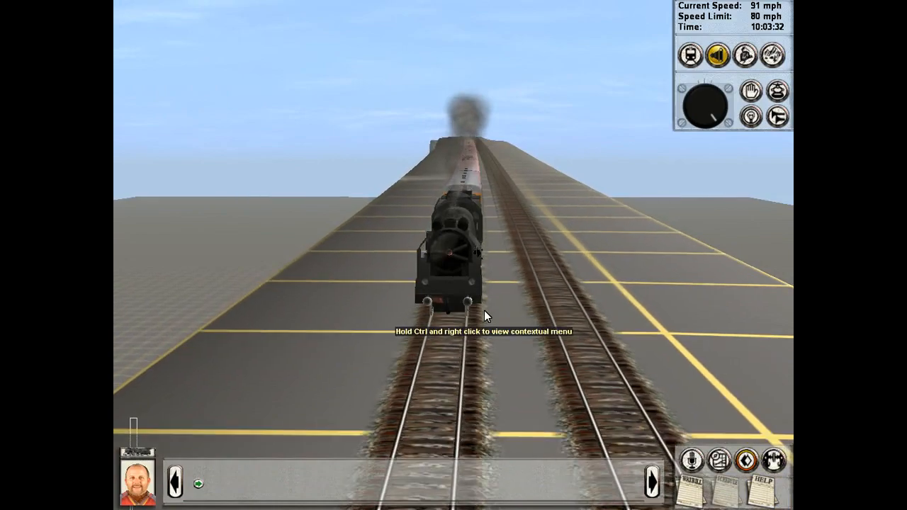
right_click_drag(484, 310, 280, 319)
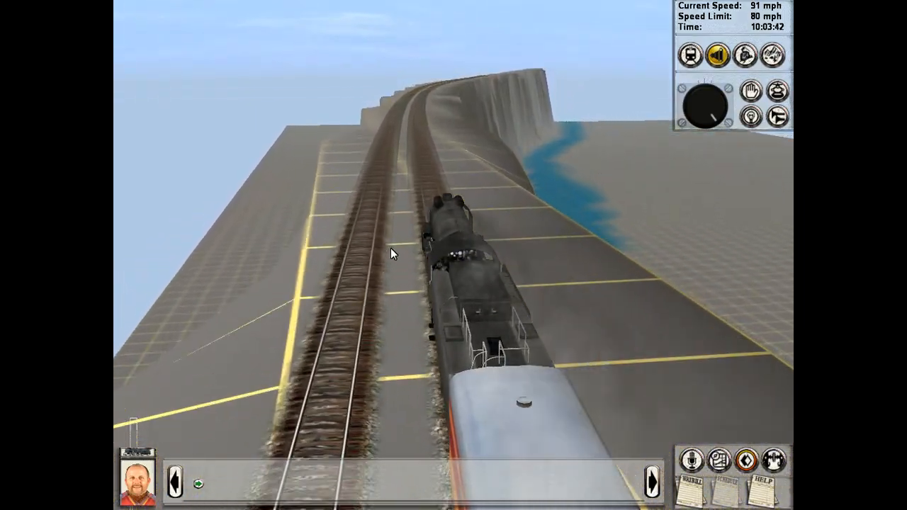
Step: Examine the locomotive and tender from behind and from the side on the curving track near the river
right_click_drag(367, 368, 602, 309)
key("Right")
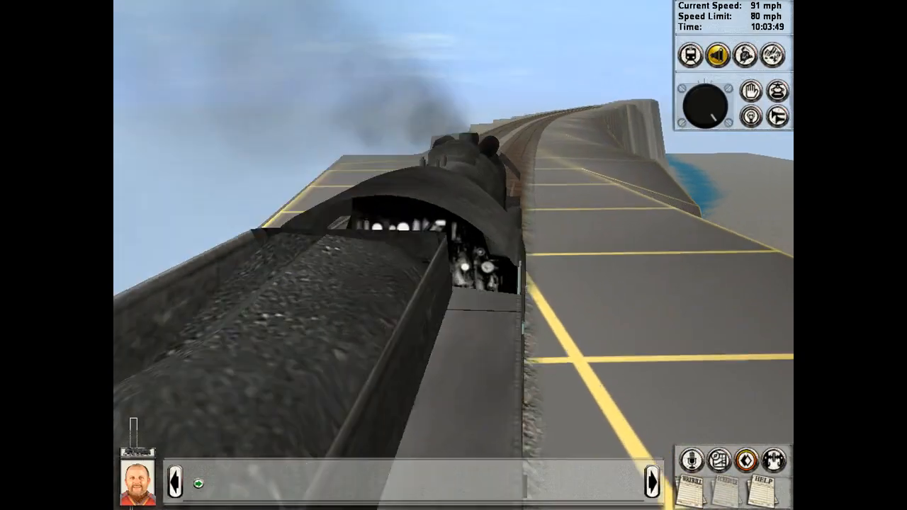
key("Left")
key("Right")
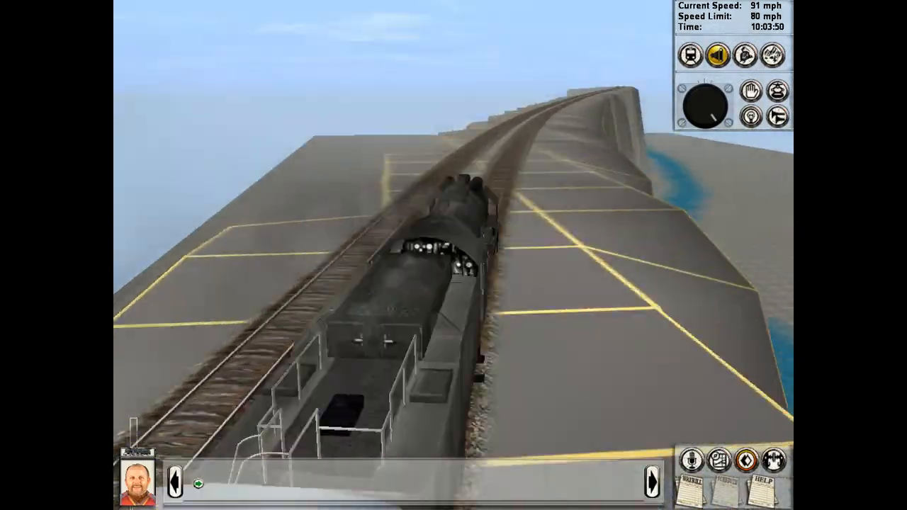
key("Left")
key("Up")
key("Down")
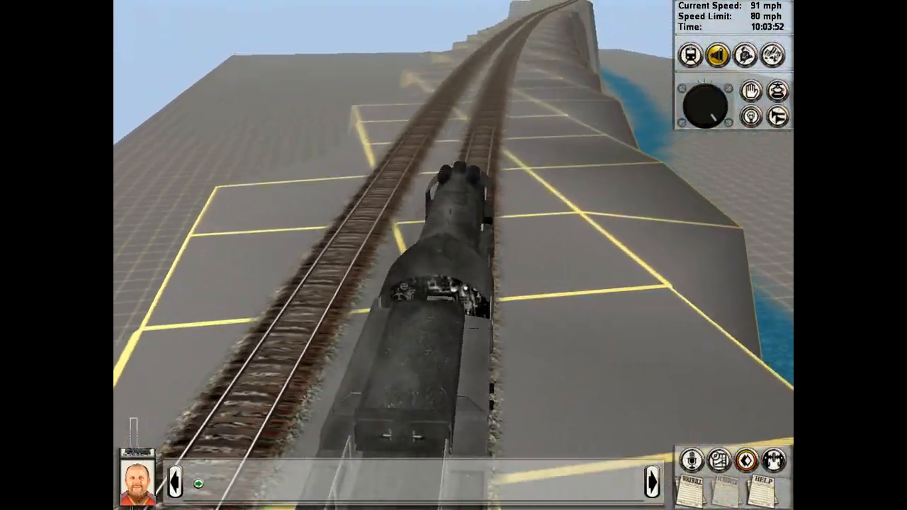
key("Left")
key("Left")
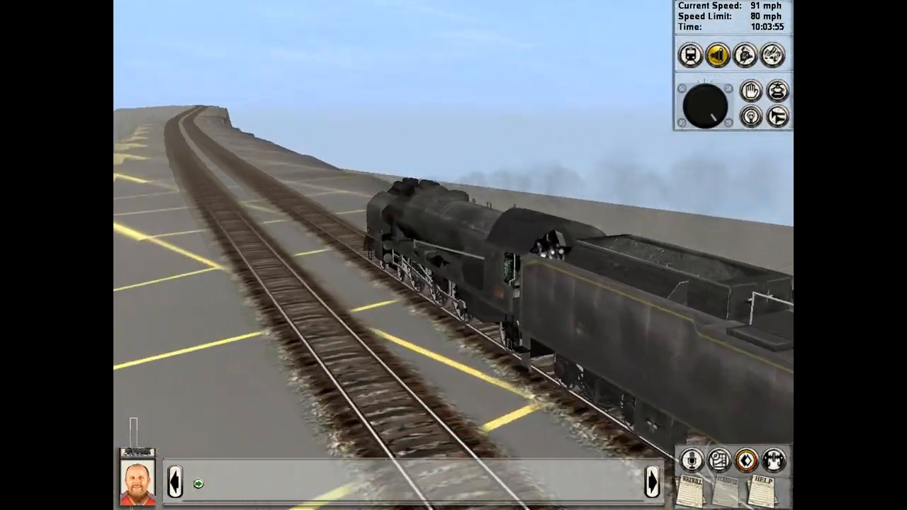
Step: Examine the moving locomotive and tender from behind, the front and the side as the train runs along the embankment
key("Right")
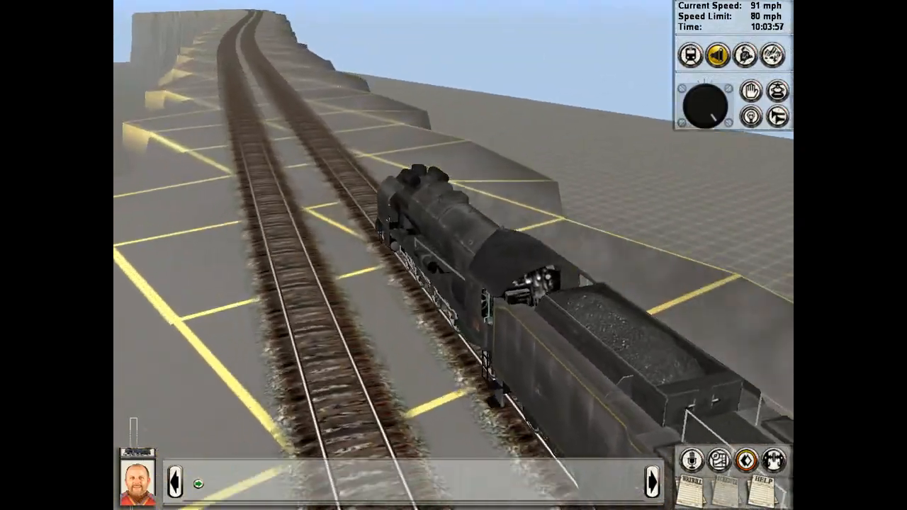
key("Left")
key("Down")
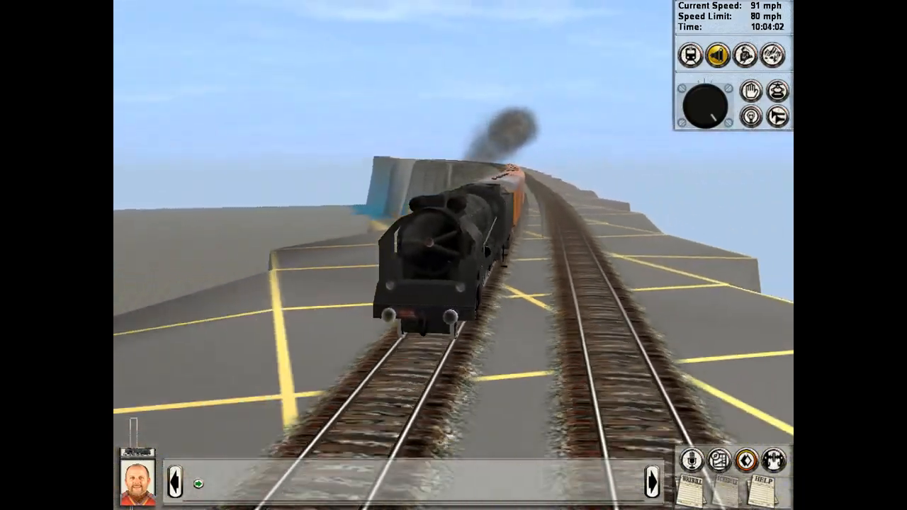
key("Right")
key("Down")
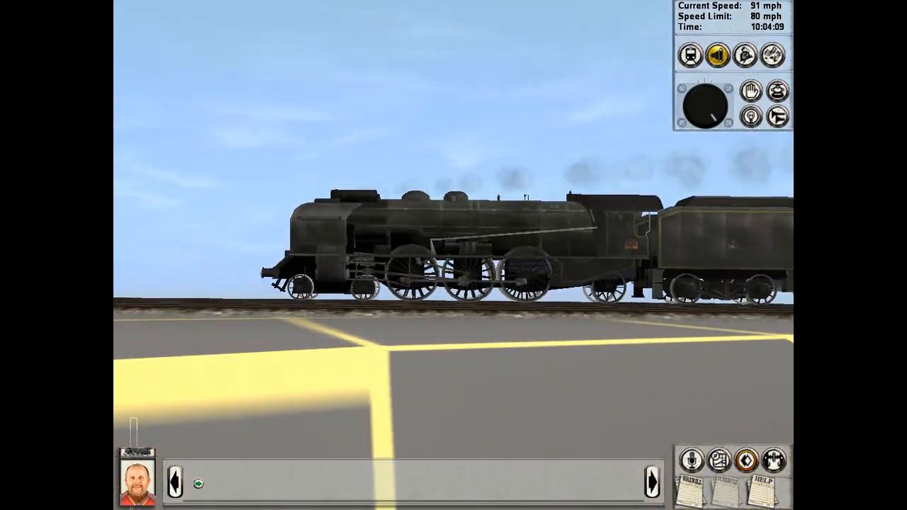
key("Right")
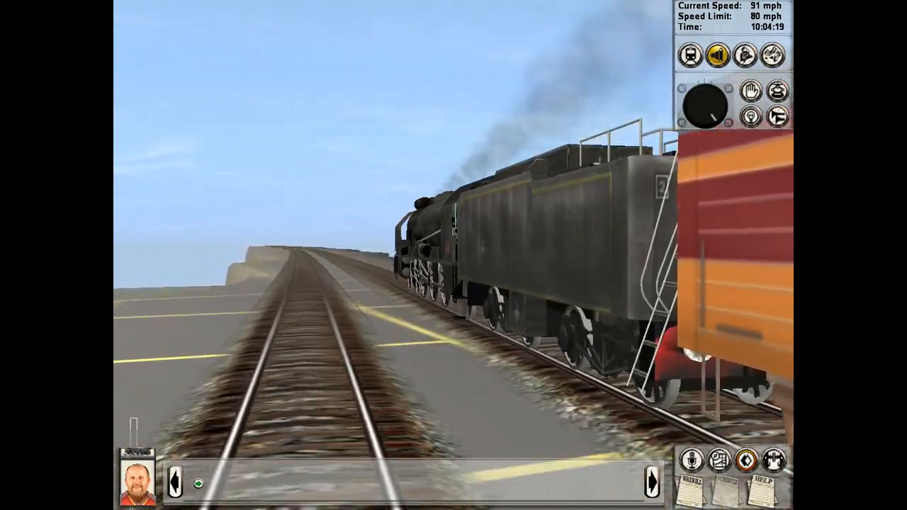
key("Left")
key("Down")
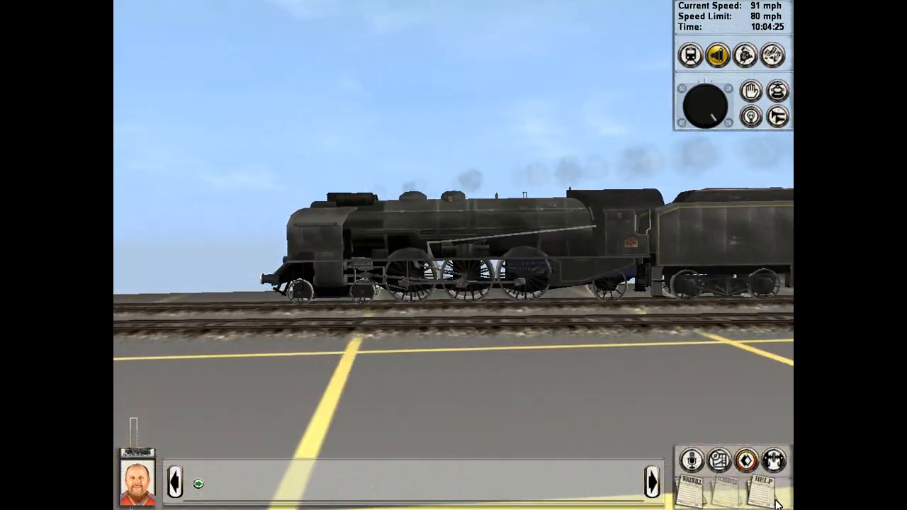
Step: Show the numeric labels along the track on the route map, zoomed in on the train, and return to the train view
left_click(720, 462)
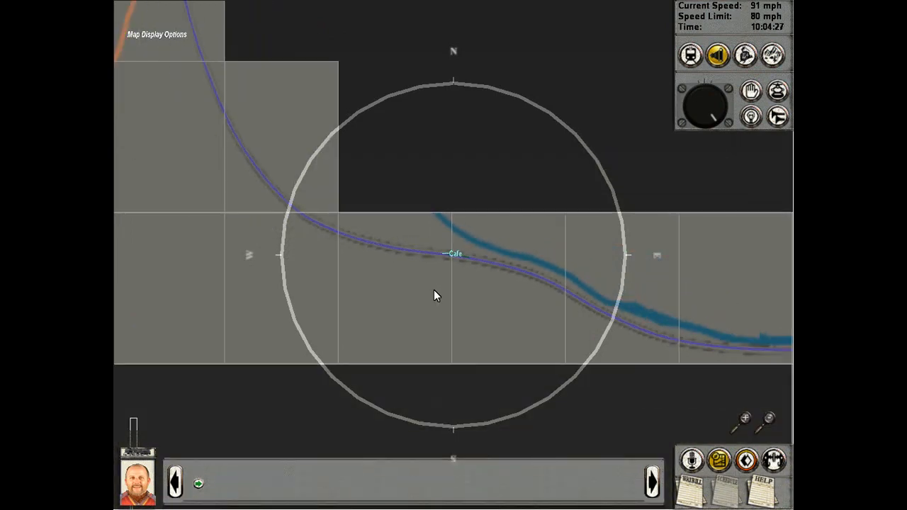
scroll(436, 296, "up", 2)
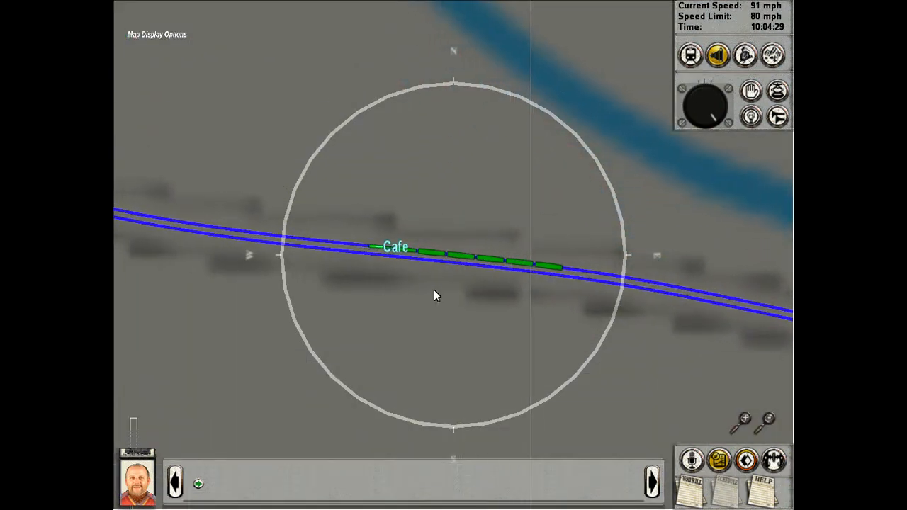
left_click(120, 35)
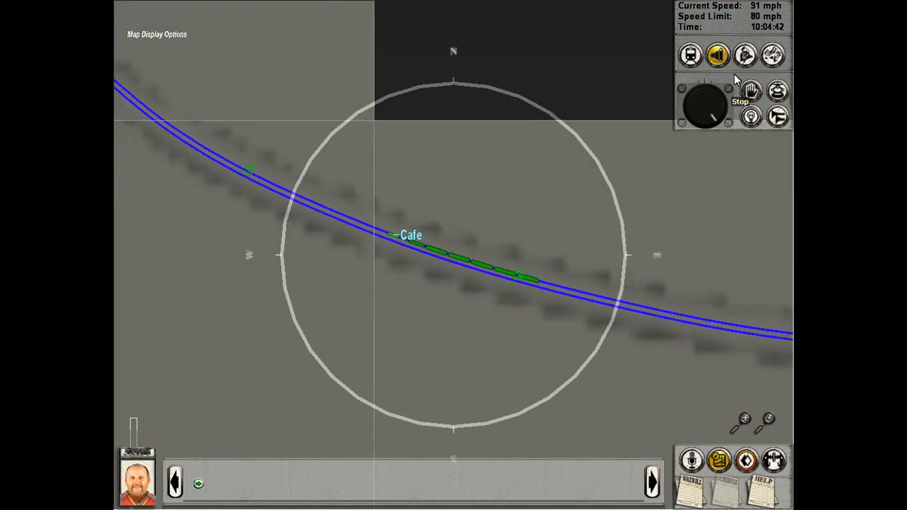
left_click(720, 460)
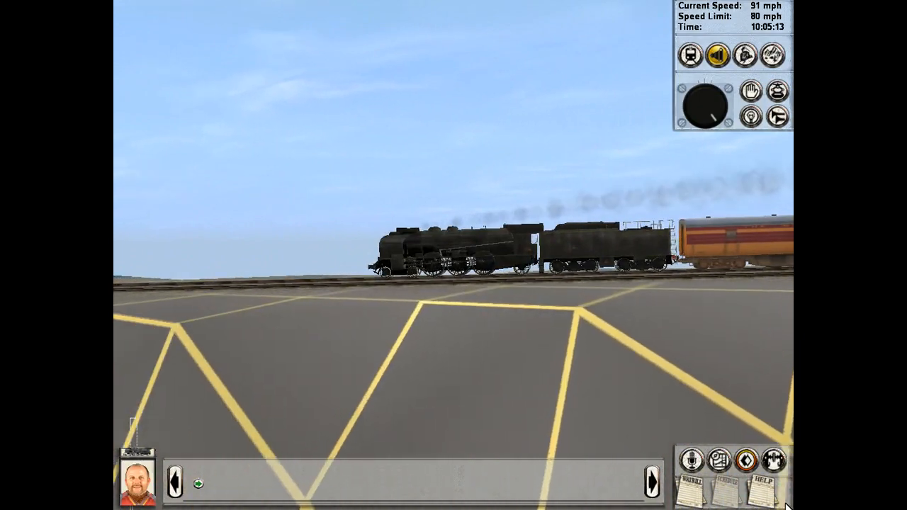
Step: Reopen the route map and check the train's position at different zoom levels as it approaches and crosses the river
left_click(719, 462)
scroll(451, 262, "up", 2)
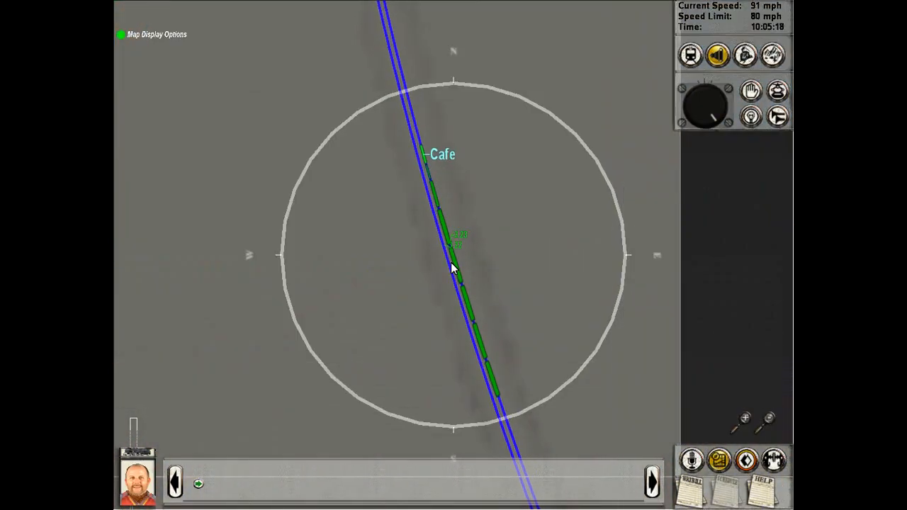
scroll(459, 267, "down", 5)
scroll(459, 279, "up", 3)
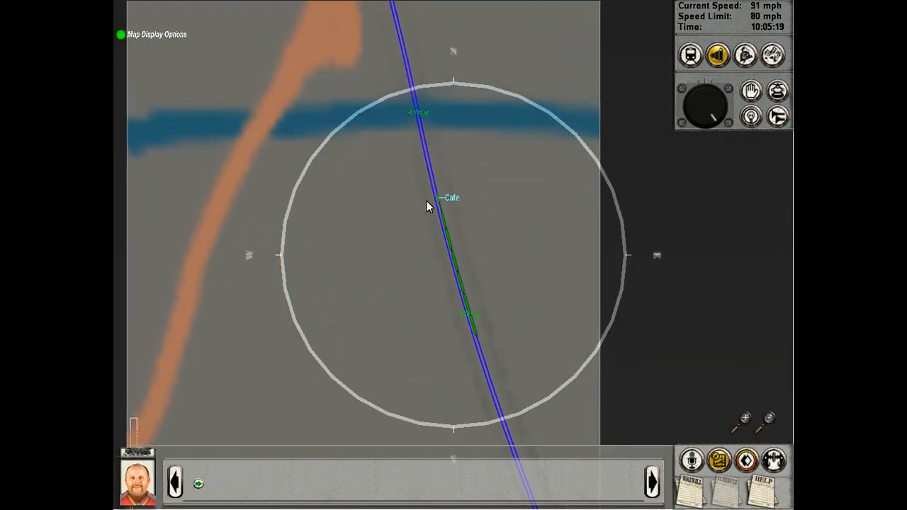
scroll(437, 185, "down", 3)
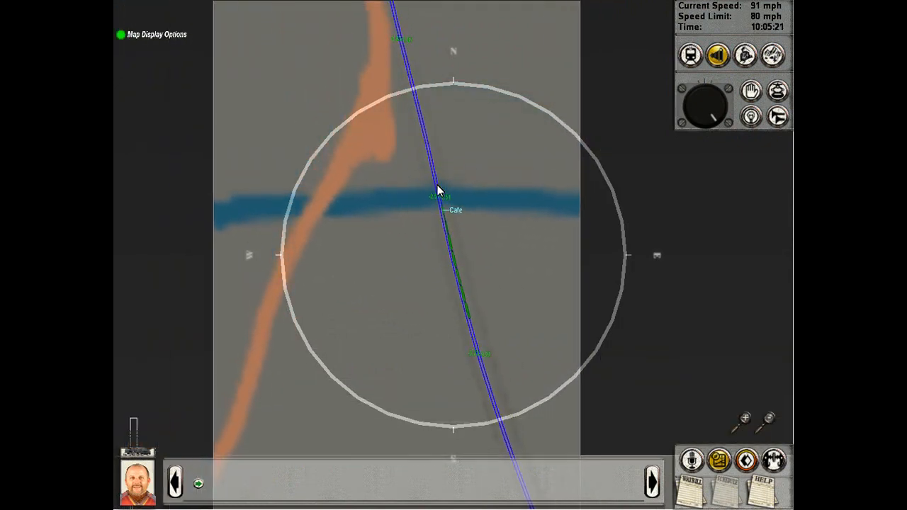
scroll(437, 185, "up", 2)
scroll(438, 185, "down", 4)
scroll(438, 185, "up", 3)
scroll(437, 185, "up", 2)
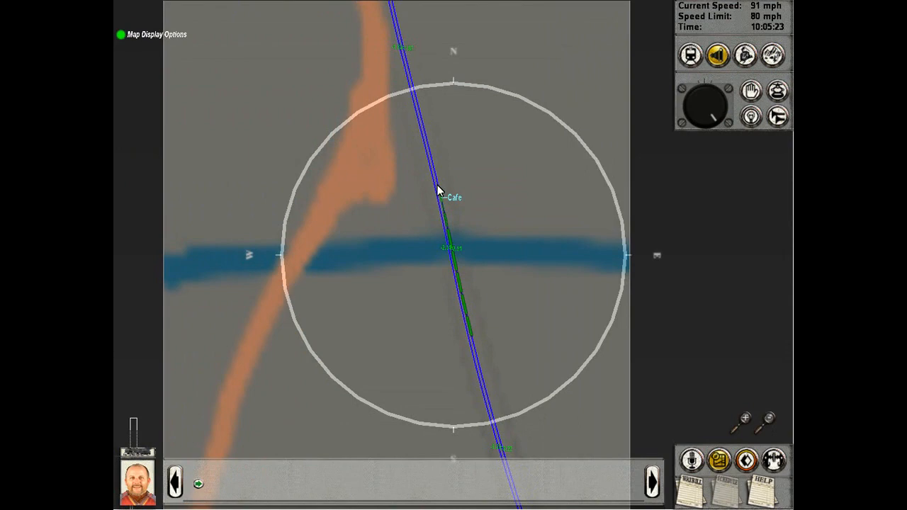
Step: Scan the line ahead of the train on the map with the free camera, set the speed control to neutral and return to the train
left_click(773, 63)
right_click(446, 63)
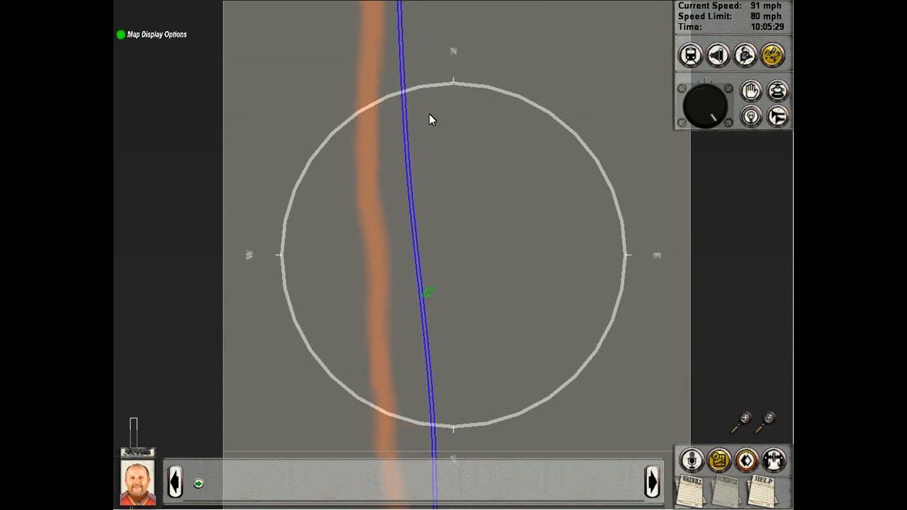
key("Down")
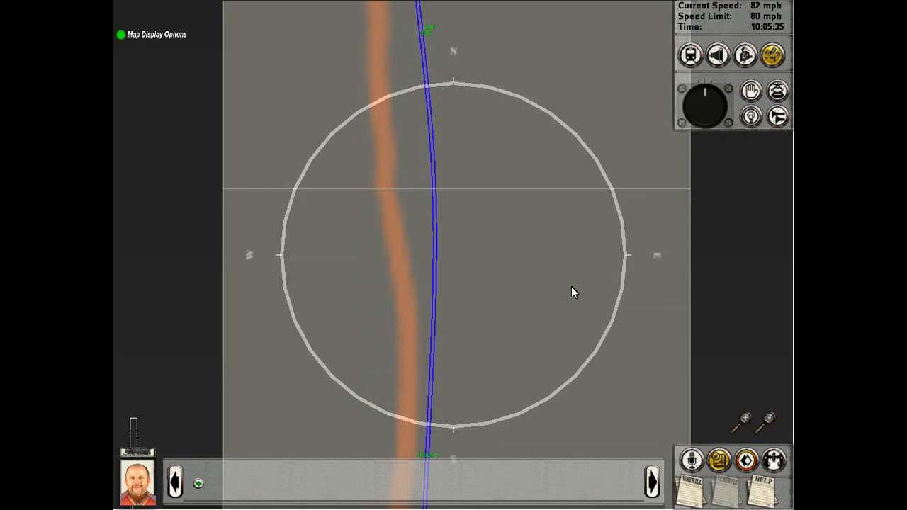
left_click(712, 461)
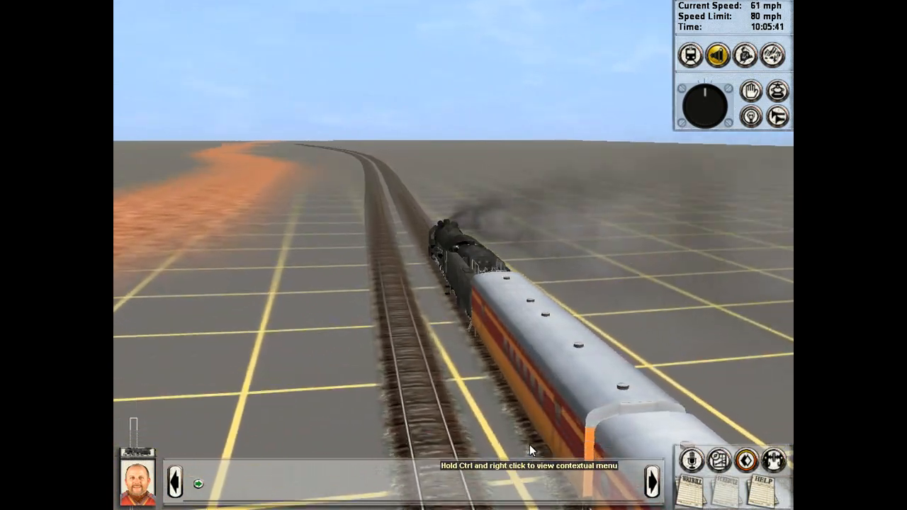
Step: Circle the external view around the slowing train to examine the locomotive and coaches from the front
right_click_drag(545, 395, 530, 219)
right_click_drag(522, 140, 510, 75)
scroll(191, 120, "up", 5)
scroll(510, 74, "down", 5)
Step: Open the map with the free camera, zoom in and trace the double track southeast from the dirt road to the river
left_click(772, 55)
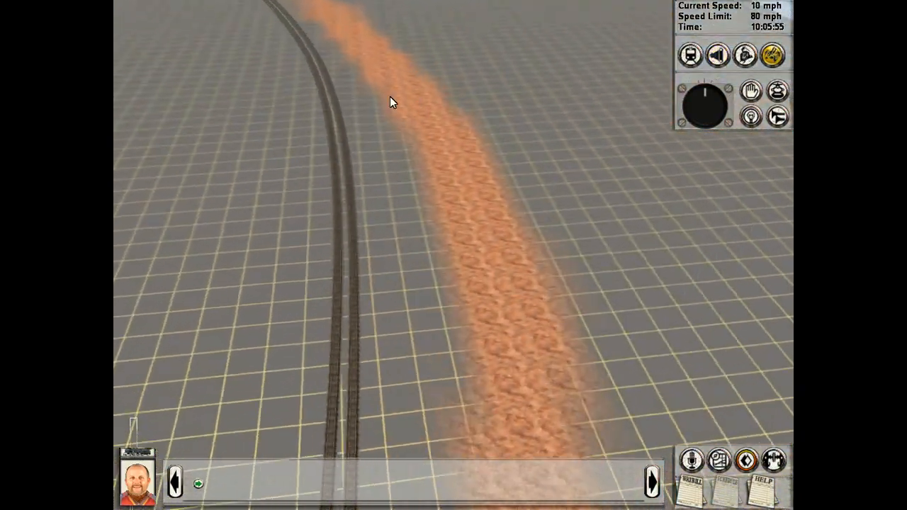
right_click_drag(390, 97, 475, 264)
key("m")
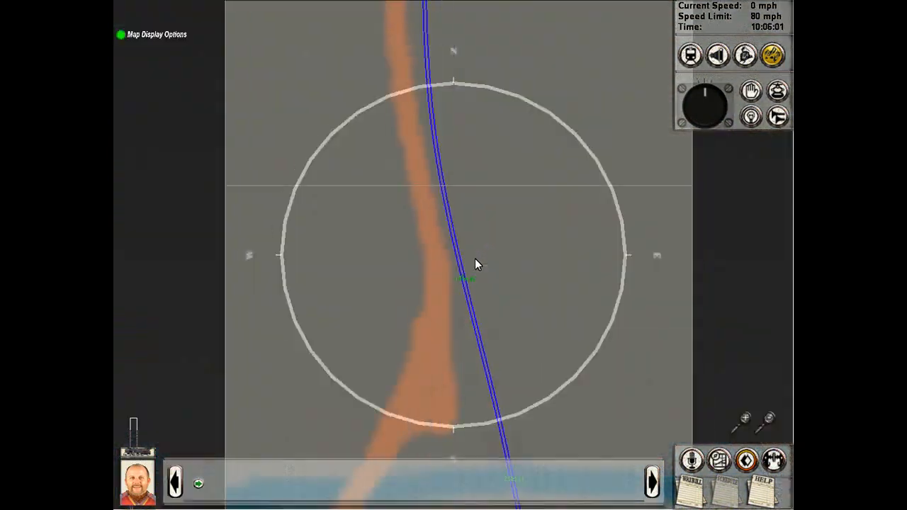
scroll(472, 264, "up", 1)
key("Down")
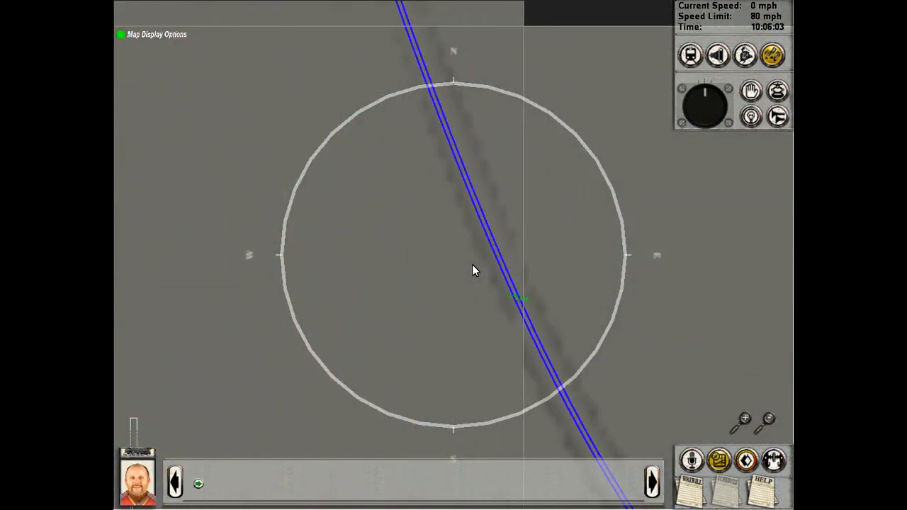
key("Right")
key("Down")
key("Down")
key("Right")
key("Up")
key("Left")
key("Down")
key("Right")
key("Right")
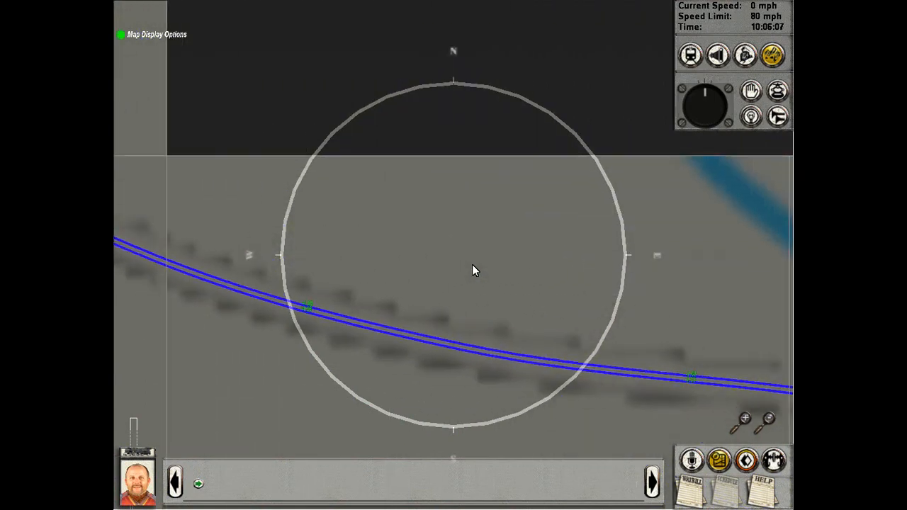
key("Down")
key("Right")
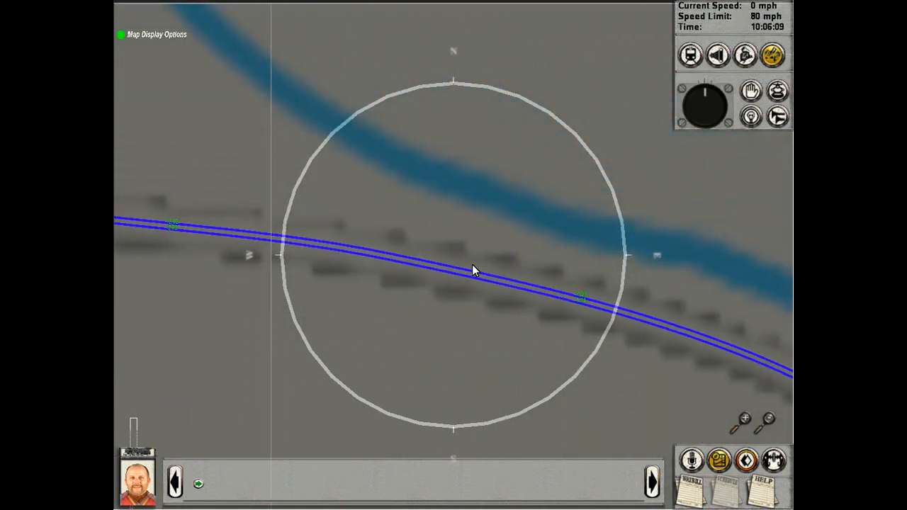
Step: Trace the track back northwest on the map to recheck the labels along the sharp embankment curve
key("Left")
key("Down")
key("Up")
key("Left")
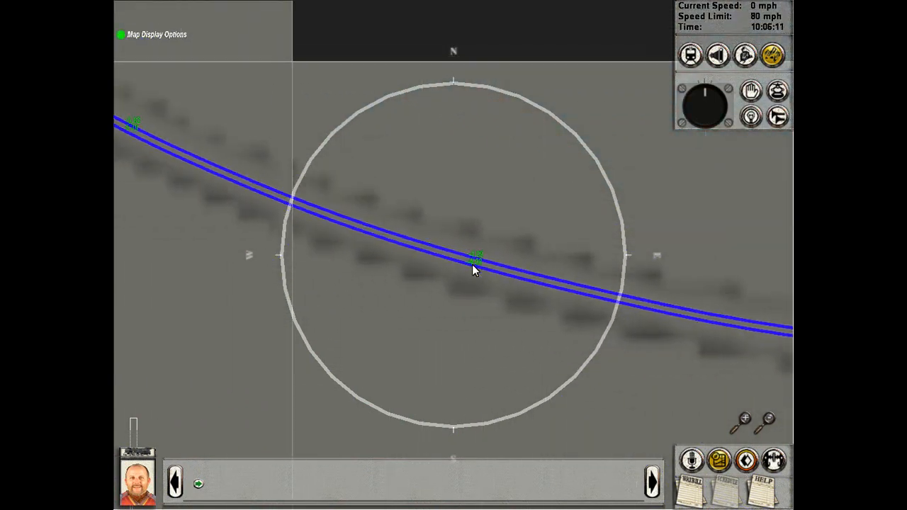
key("Up")
key("Left")
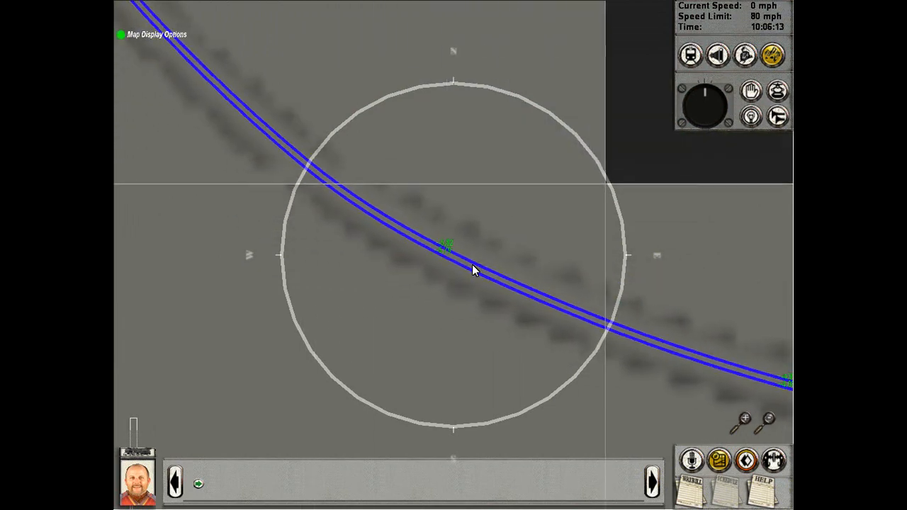
Step: Follow the track eastward again on the map and inspect the labels where the line bends down beside the river
key("Down")
key("Right")
key("Right")
key("Down")
key("Up")
key("Down")
key("Right")
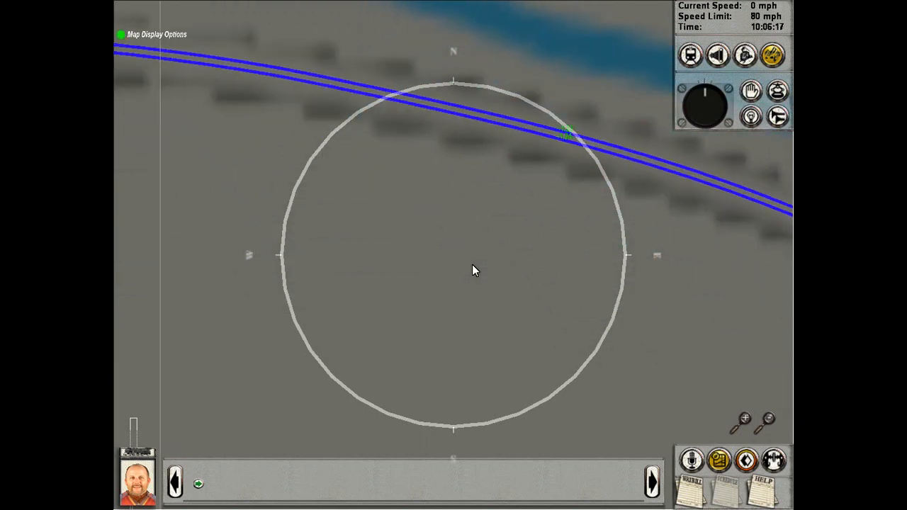
key("Right")
key("Up")
key("Down")
key("Right")
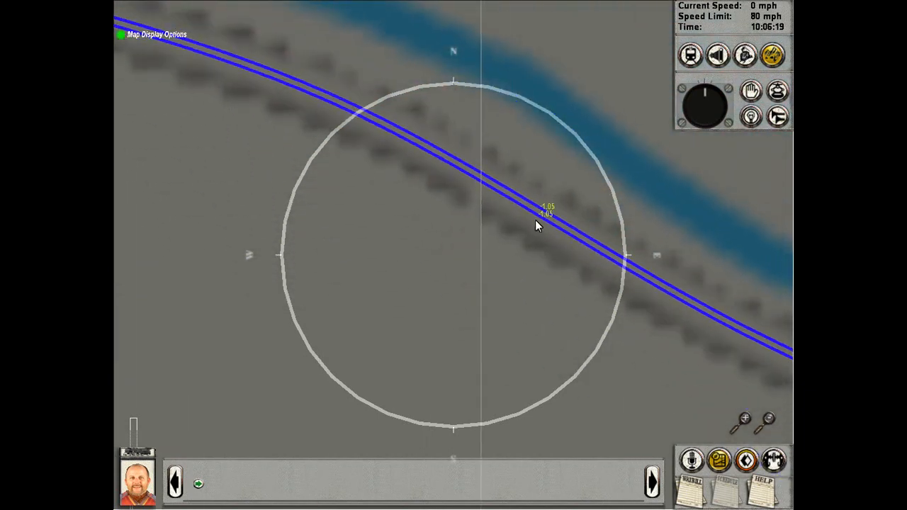
Step: Inspect the track labels on the map along the curve beside the wide stretch of river
key("Down")
key("Right")
key("Up")
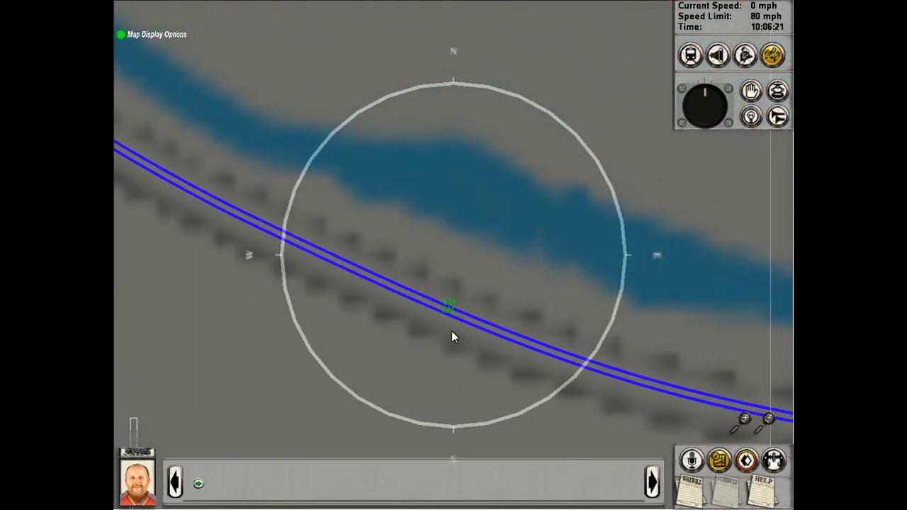
key("Down")
key("Right")
key("Up")
key("Down")
key("Right")
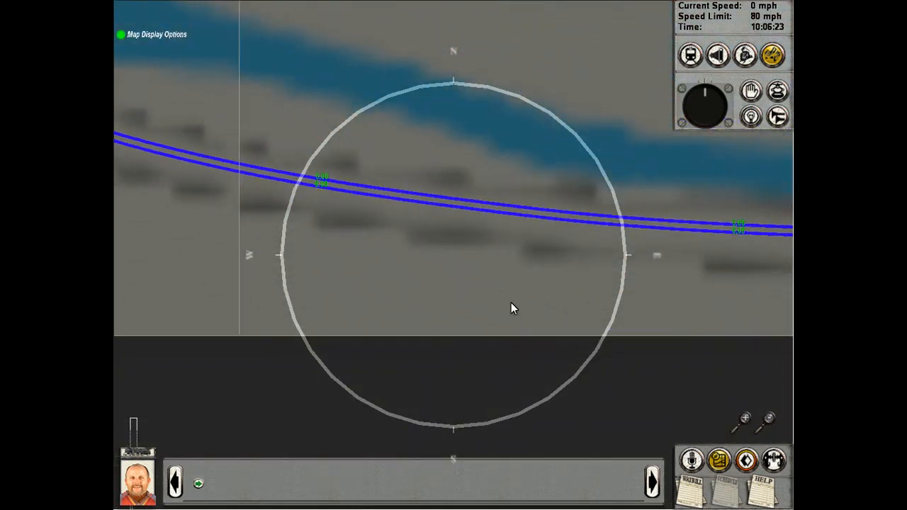
Step: Trace the straighter riverside track on the map eastward to the river crossing and inspect the labels there
key("Right")
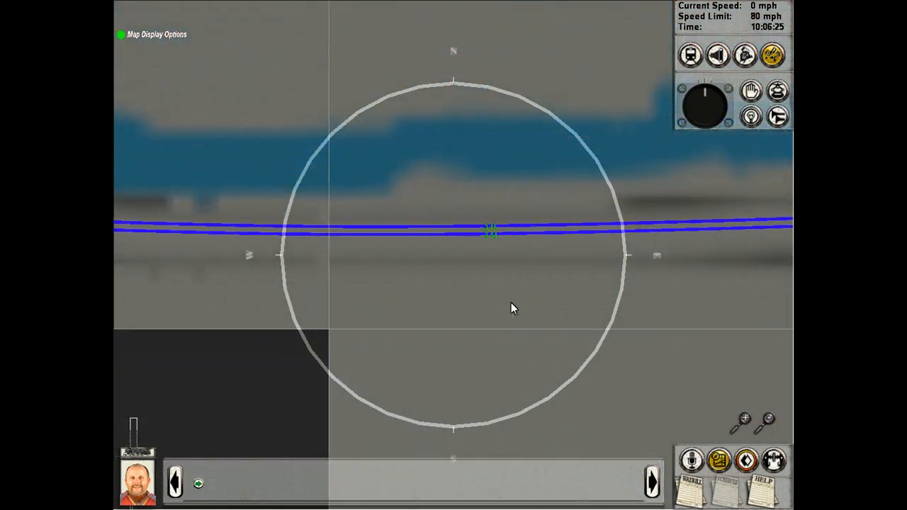
key("Right")
key("Right")
key("Up")
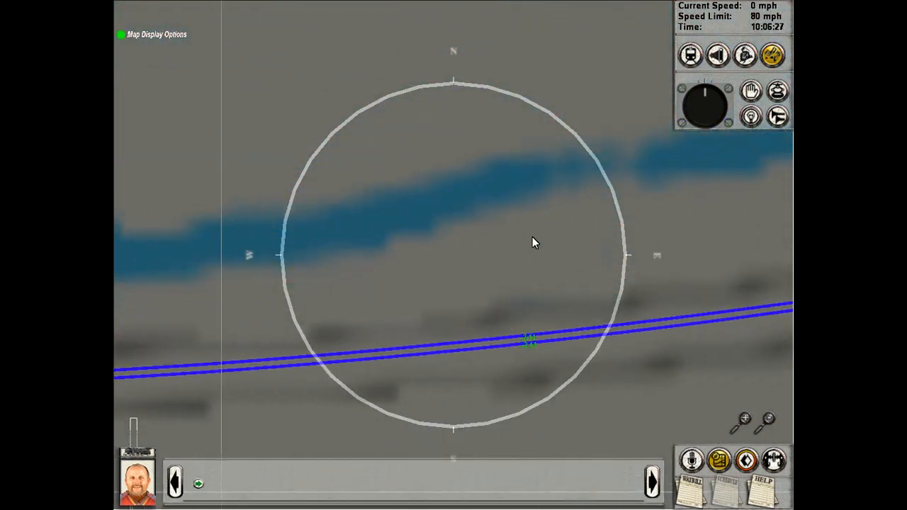
key("Down")
key("Right")
key("Up")
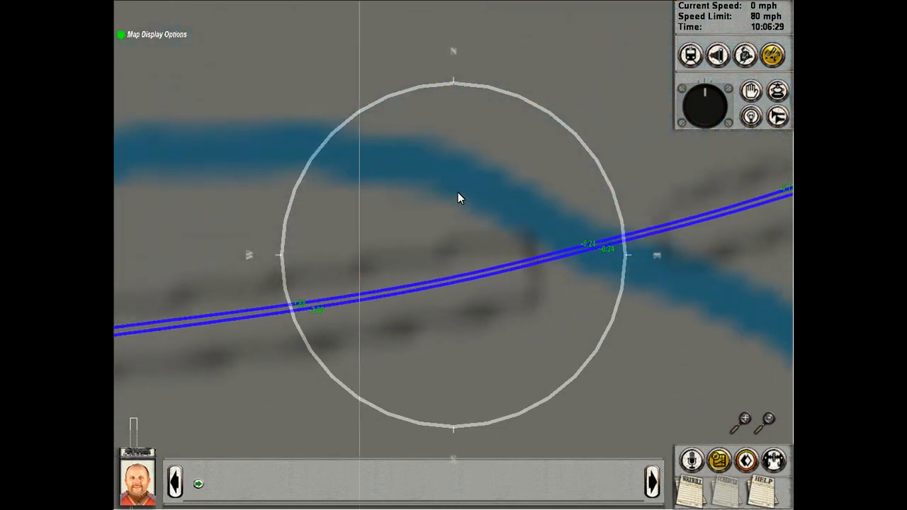
key("Right")
key("Right")
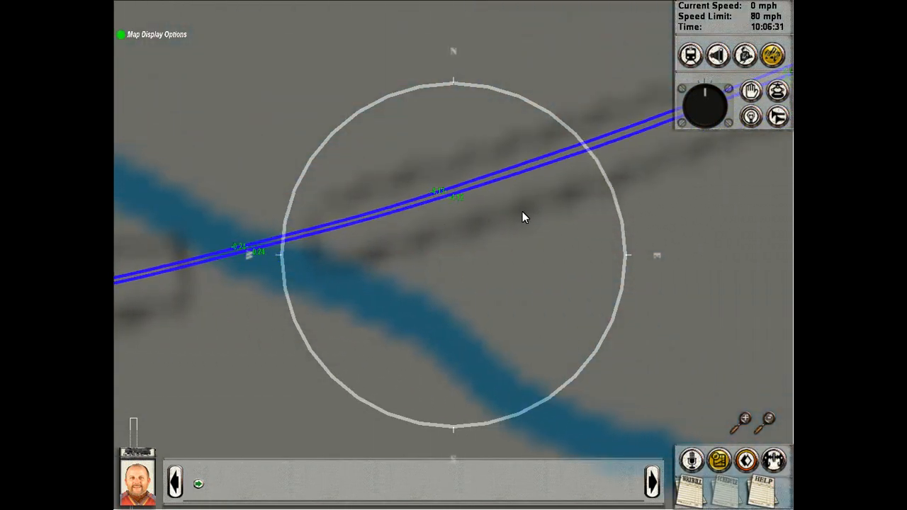
Step: Inspect the track labels east of the river crossing up to the textured terrain, and move back west along the line
key("Up")
key("Right")
key("Right")
key("Up")
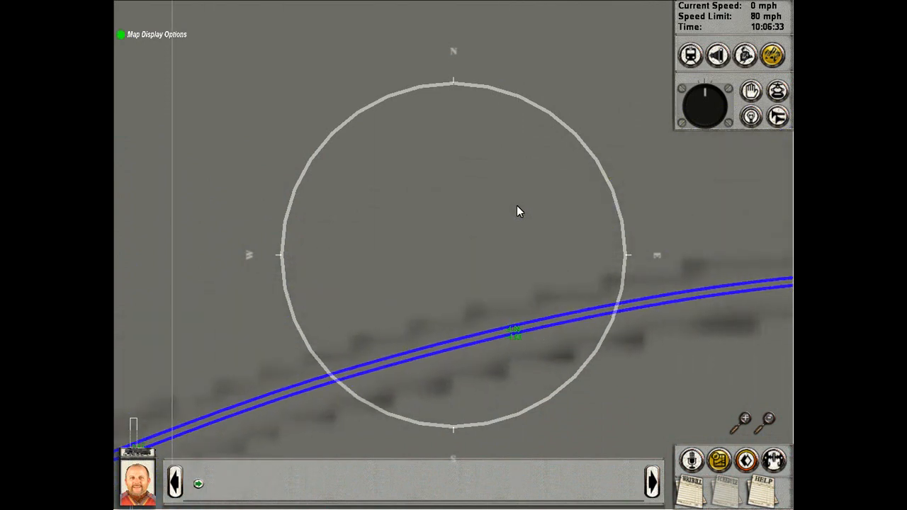
key("Right")
key("Right")
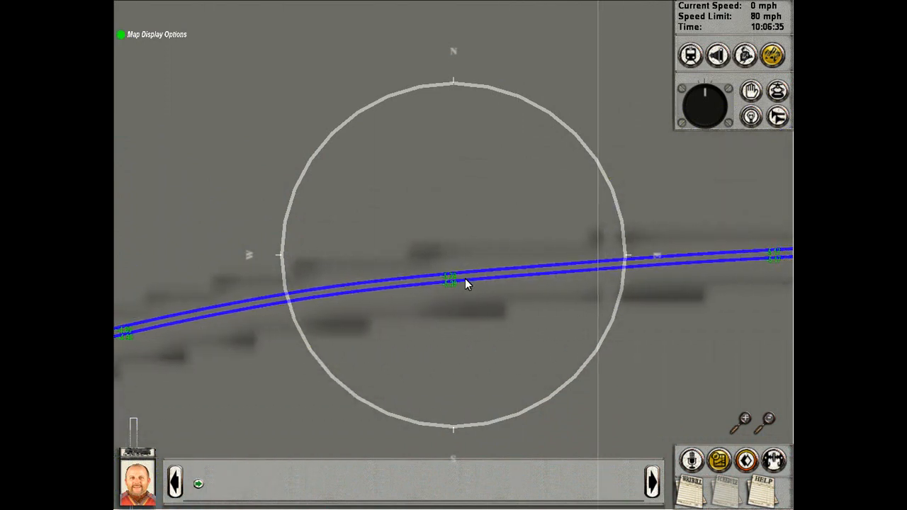
key("Right")
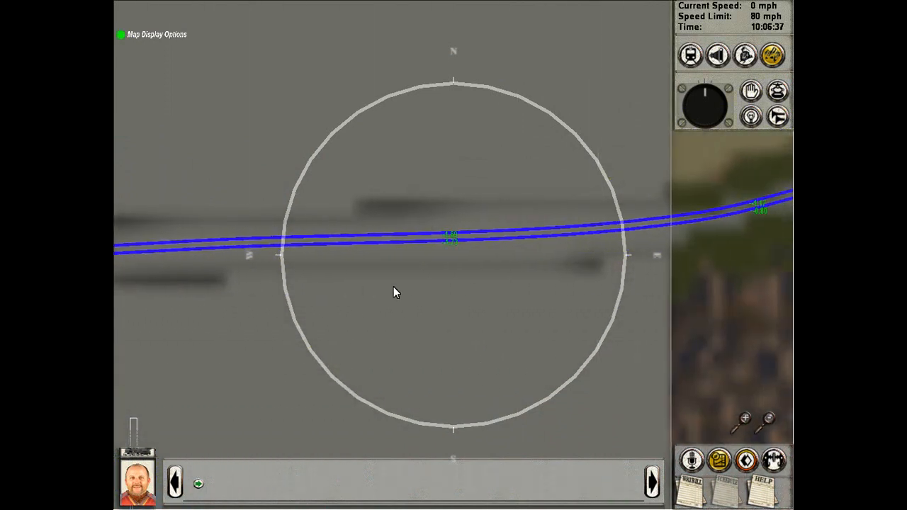
key("Left")
key("Left")
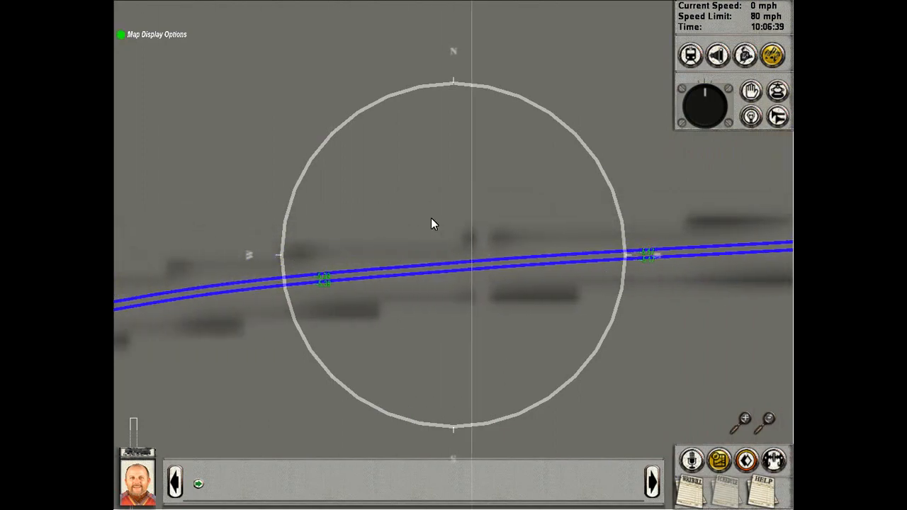
Step: Finish inspecting the track labels, leave the map view and look over the stopped locomotive and its coaches from farther away
key("Right")
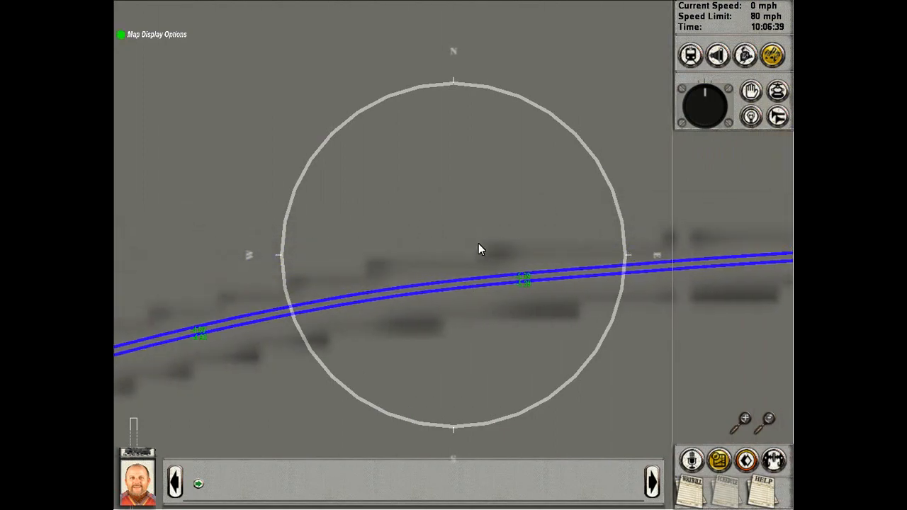
left_click(715, 462)
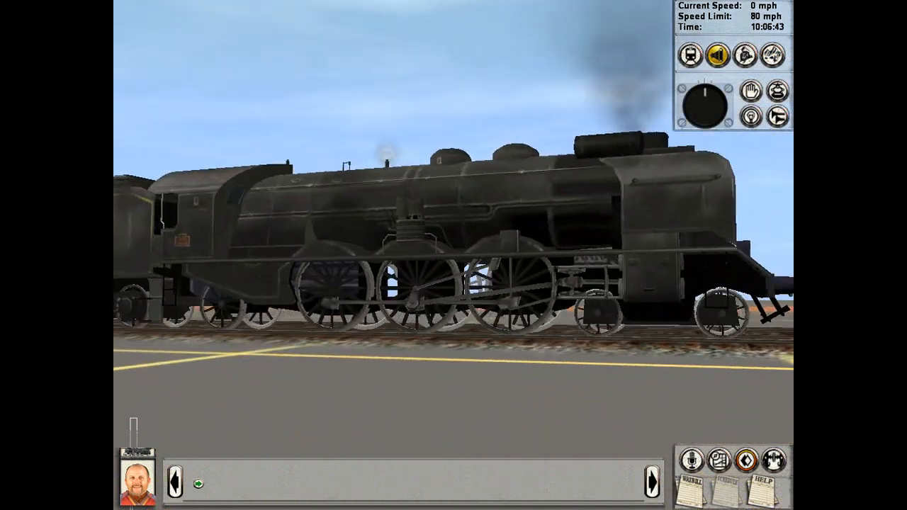
mouse_move(453, 255)
right_mouse_down()
mouse_move(496, 312)
mouse_move(472, 251)
right_mouse_up()
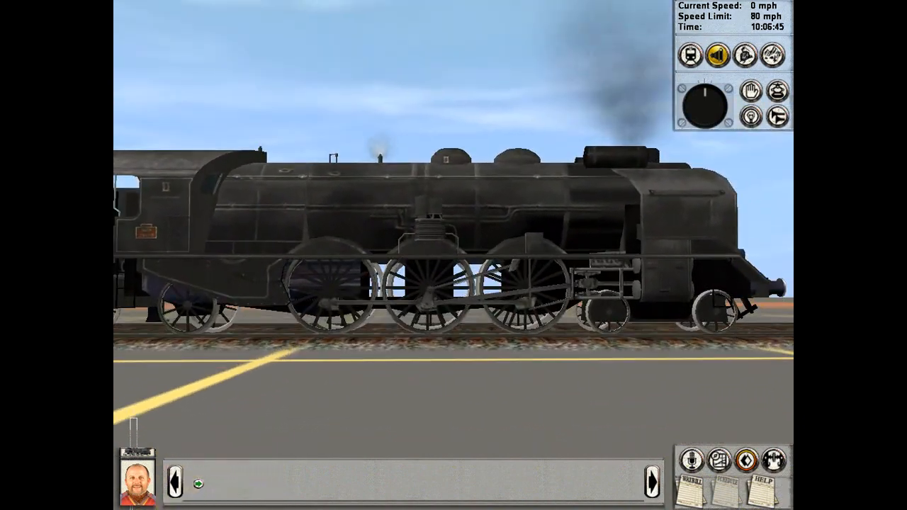
right_click_drag(535, 290, 408, 272)
scroll(407, 273, "down", 5)
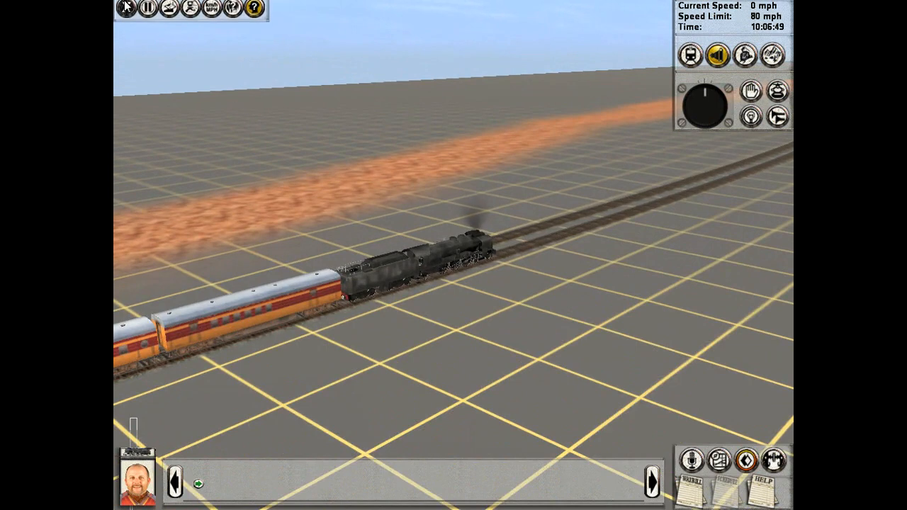
Step: End the driving session without saving and load the route in Surveyor
left_click(126, 9)
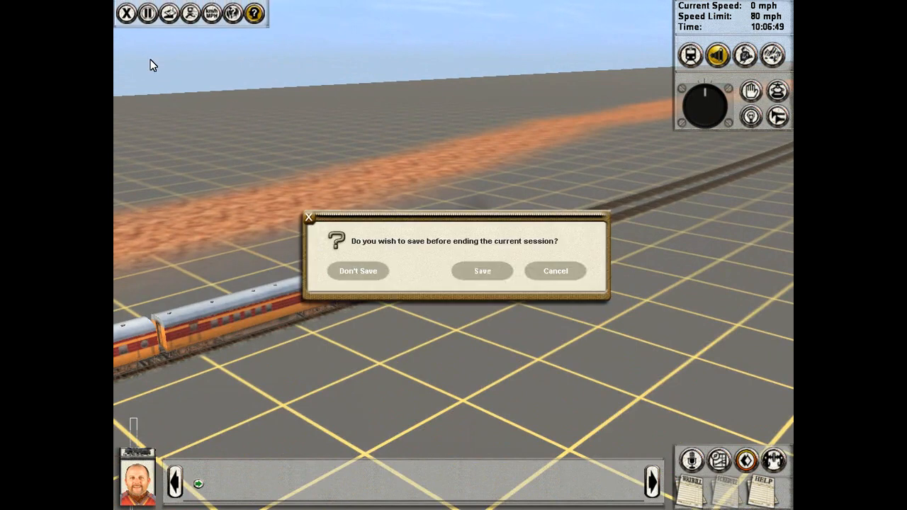
left_click(358, 271)
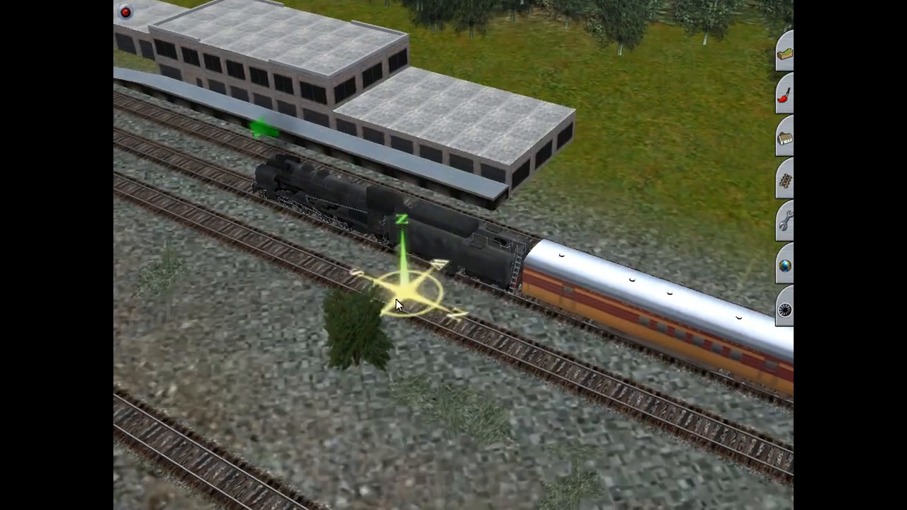
scroll(396, 299, "down", 6)
scroll(384, 278, "down", 4)
right_click_drag(384, 278, 409, 372)
scroll(468, 268, "up", 5)
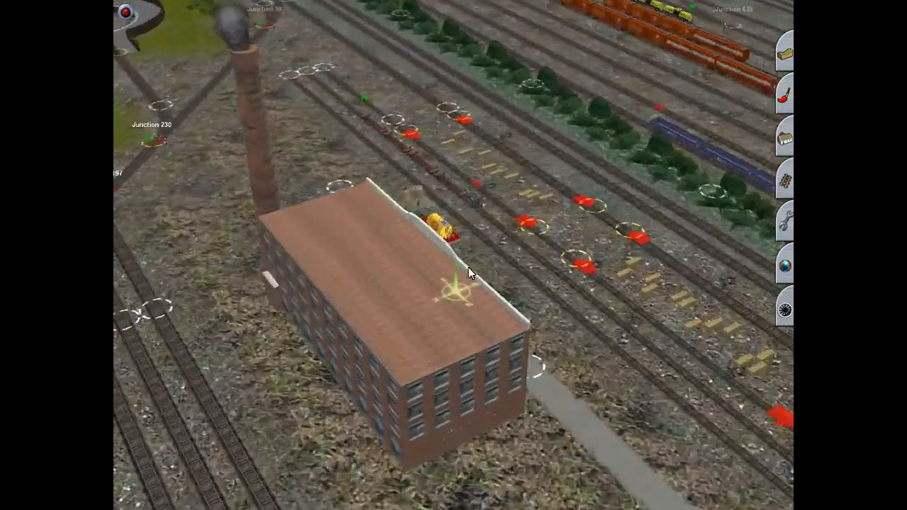
Step: Look along the route in Surveyor from the rail yard to the bridge over the river
right_click(461, 212)
scroll(461, 212, "up", 5)
key("Left")
right_click_drag(461, 213, 679, 311)
key("Down")
scroll(557, 245, "down", 4)
key("Up")
key("Left")
key("Down")
scroll(453, 142, "down", 3)
mouse_move(417, 287)
right_mouse_down()
mouse_move(262, 245)
mouse_move(287, 123)
mouse_move(433, 212)
mouse_move(437, 249)
mouse_move(416, 278)
mouse_move(268, 323)
mouse_move(218, 252)
mouse_move(367, 222)
mouse_move(409, 224)
mouse_move(310, 109)
mouse_move(447, 151)
mouse_move(384, 150)
mouse_move(476, 250)
mouse_move(424, 144)
mouse_move(435, 131)
mouse_move(462, 130)
mouse_move(514, 244)
mouse_move(461, 203)
mouse_move(413, 76)
mouse_move(469, 50)
mouse_move(437, 54)
mouse_move(446, 45)
mouse_move(428, 268)
mouse_move(332, 262)
mouse_move(400, 245)
mouse_move(651, 232)
mouse_move(555, 208)
mouse_move(421, 243)
mouse_move(332, 192)
mouse_move(374, 203)
mouse_move(315, 84)
mouse_move(455, 140)
mouse_move(439, 180)
mouse_move(503, 276)
mouse_move(339, 251)
mouse_move(380, 175)
mouse_move(516, 151)
mouse_move(351, 124)
mouse_move(496, 76)
mouse_move(456, 131)
mouse_move(500, 57)
mouse_move(478, 158)
mouse_move(381, 75)
mouse_move(577, 205)
mouse_move(608, 166)
mouse_move(577, 236)
mouse_move(428, 220)
mouse_move(626, 193)
mouse_move(335, 263)
mouse_move(415, 156)
mouse_move(506, 142)
mouse_move(453, 236)
mouse_move(471, 196)
mouse_move(477, 149)
mouse_move(443, 352)
mouse_move(459, 164)
mouse_move(434, 133)
mouse_move(460, 158)
mouse_move(458, 134)
mouse_move(429, 125)
mouse_move(455, 106)
mouse_move(445, 97)
mouse_move(447, 172)
mouse_move(472, 246)
mouse_move(415, 284)
mouse_move(517, 315)
mouse_move(478, 304)
mouse_move(447, 119)
mouse_move(483, 84)
mouse_move(436, 224)
mouse_move(449, 397)
mouse_move(437, 401)
mouse_move(435, 281)
mouse_move(452, 270)
right_mouse_up()
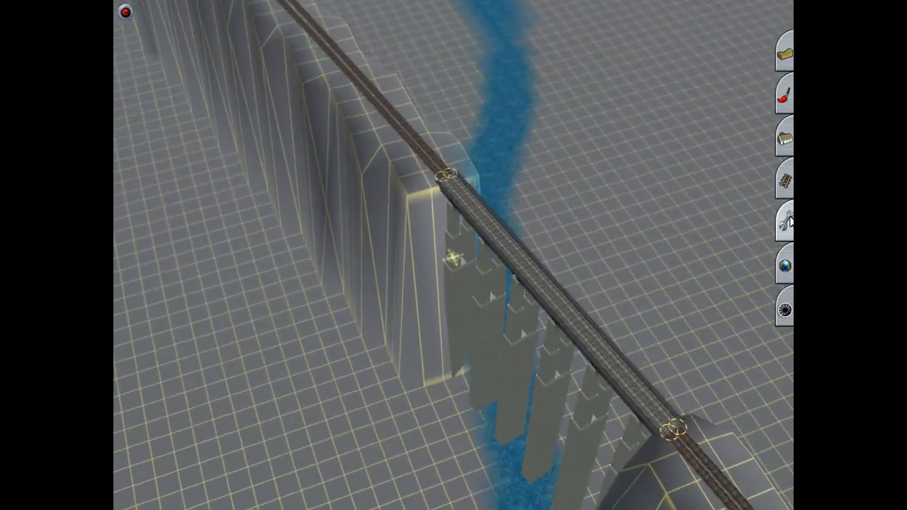
Step: Read the track's vertex heights at the bridge and along the embankment with the advanced track tools
left_click(789, 183)
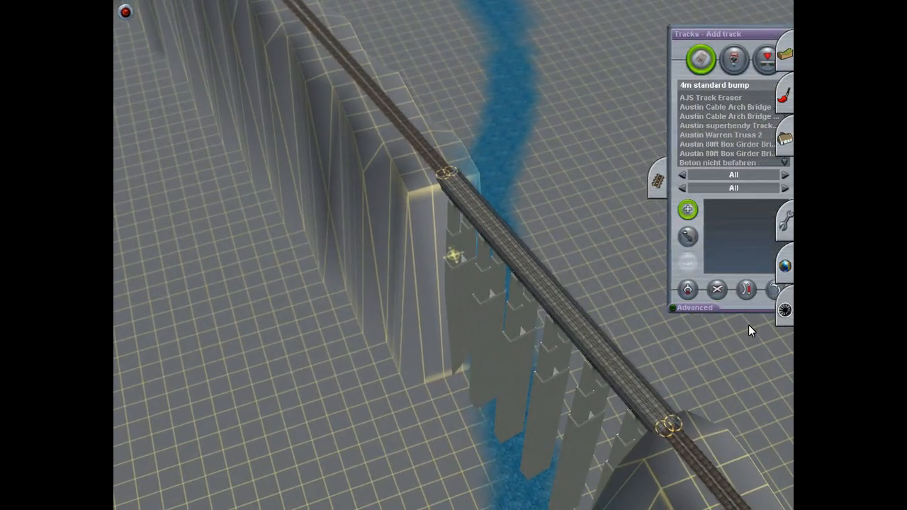
left_click(670, 306)
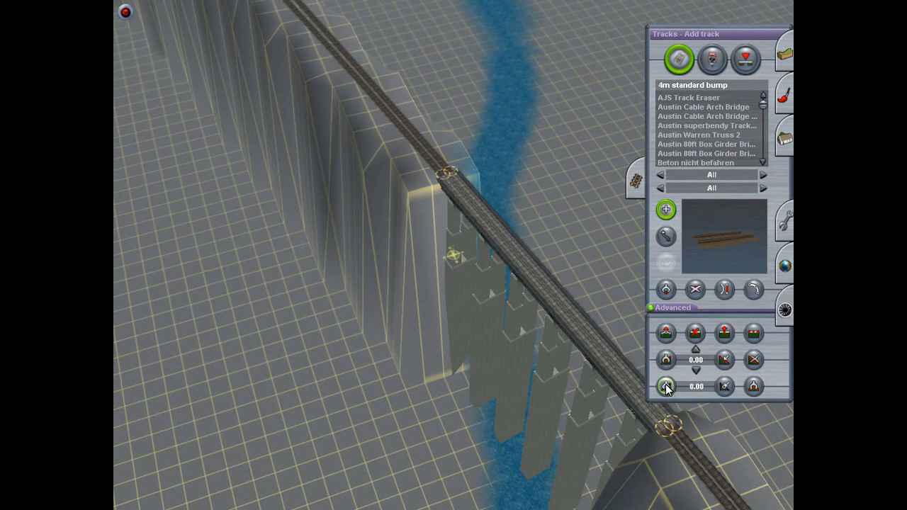
left_click(666, 386)
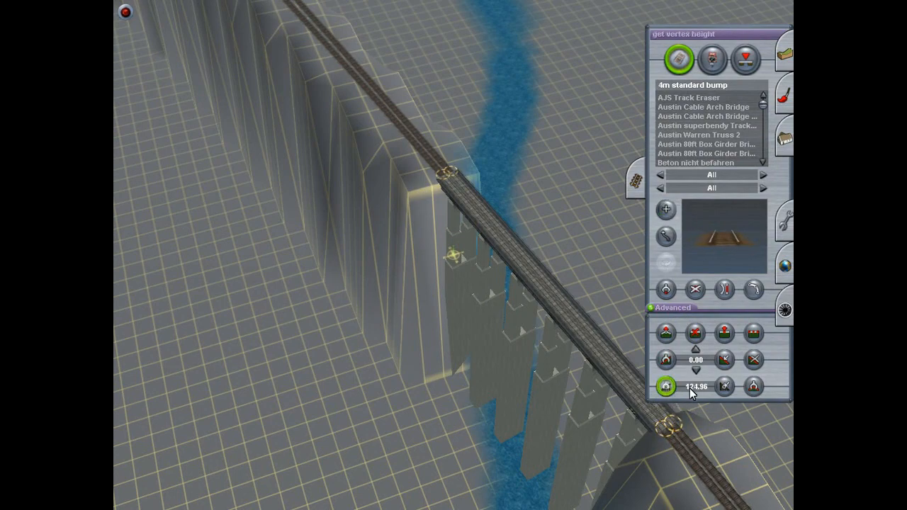
mouse_move(608, 426)
right_mouse_down()
mouse_move(459, 285)
mouse_move(421, 265)
mouse_move(468, 245)
mouse_move(460, 234)
mouse_move(437, 227)
mouse_move(426, 237)
mouse_move(492, 302)
mouse_move(458, 295)
mouse_move(450, 277)
mouse_move(460, 214)
mouse_move(470, 255)
mouse_move(665, 381)
mouse_move(579, 102)
mouse_move(453, 57)
mouse_move(486, 81)
mouse_move(467, 116)
mouse_move(492, 121)
mouse_move(480, 137)
mouse_move(440, 121)
mouse_move(523, 152)
mouse_move(463, 174)
mouse_move(448, 223)
mouse_move(522, 86)
mouse_move(504, 134)
mouse_move(418, 146)
mouse_move(452, 114)
mouse_move(396, 245)
mouse_move(374, 450)
mouse_move(499, 301)
mouse_move(503, 276)
mouse_move(447, 191)
mouse_move(476, 147)
mouse_move(528, 182)
mouse_move(469, 182)
mouse_move(435, 279)
mouse_move(604, 305)
right_mouse_up()
key("Right")
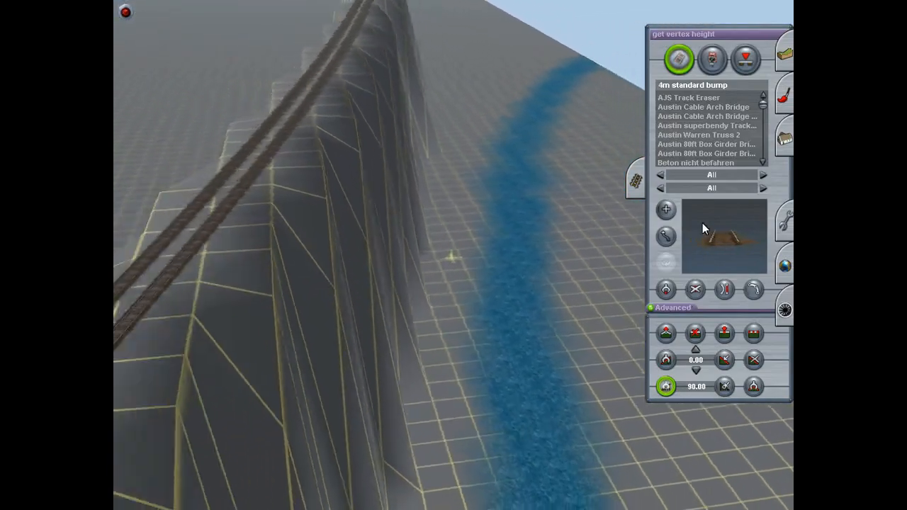
Step: Set the terrain height to 80 and start raising the river beside the track embankment to that height
left_click(785, 55)
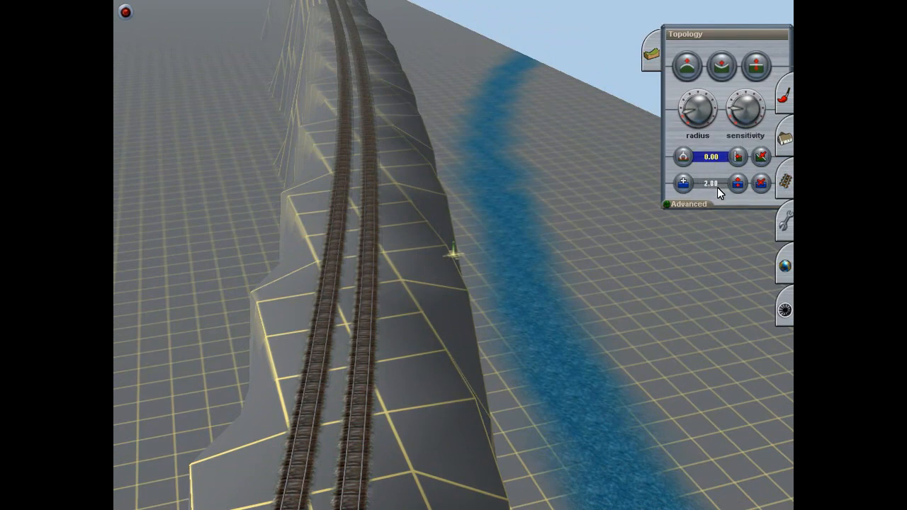
type("80")
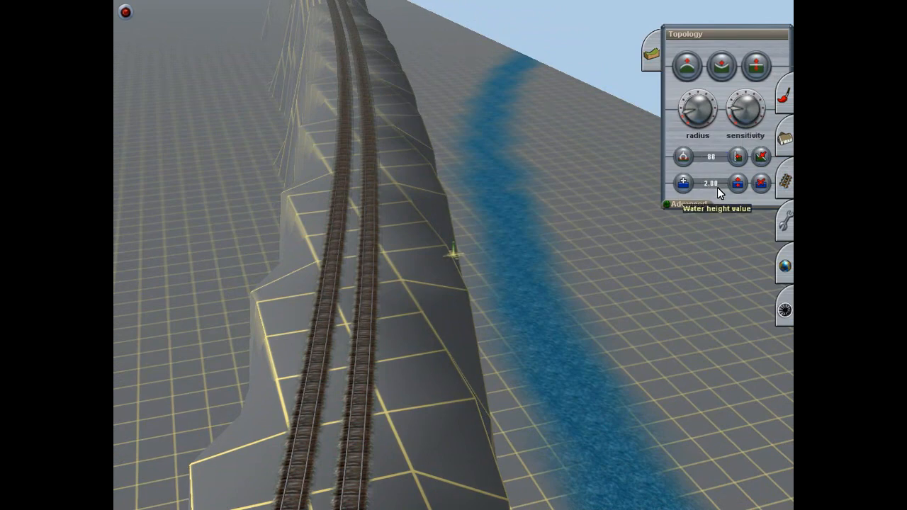
left_click(738, 156)
left_click_drag(579, 318, 567, 324)
right_click(566, 319)
key("Left")
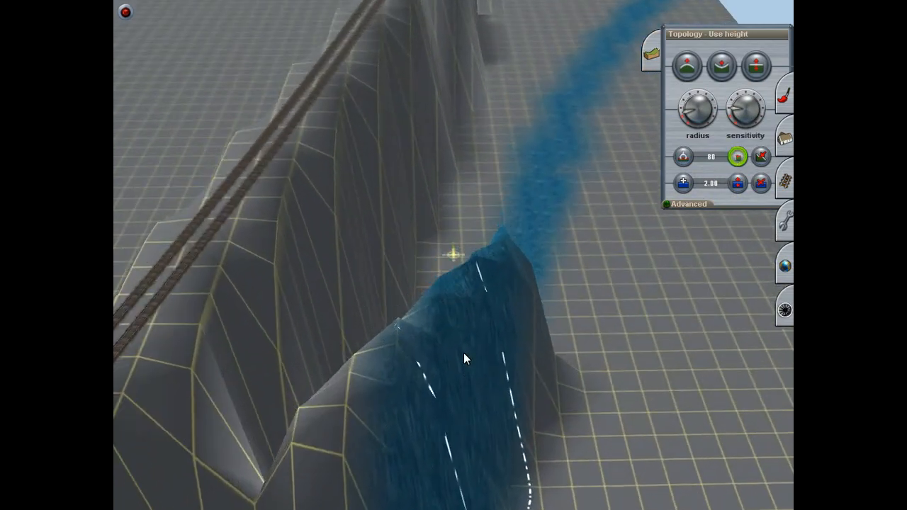
Step: Level the ground between the raised river and the track embankment to height 80
right_click(488, 397)
mouse_move(461, 324)
left_mouse_down()
mouse_move(443, 305)
mouse_move(432, 330)
mouse_move(448, 366)
mouse_move(449, 401)
mouse_move(441, 394)
mouse_move(486, 469)
mouse_move(511, 399)
mouse_move(491, 313)
mouse_move(464, 257)
mouse_move(441, 235)
mouse_move(409, 281)
mouse_move(434, 373)
mouse_move(468, 412)
left_mouse_up()
key("Down")
key("Right")
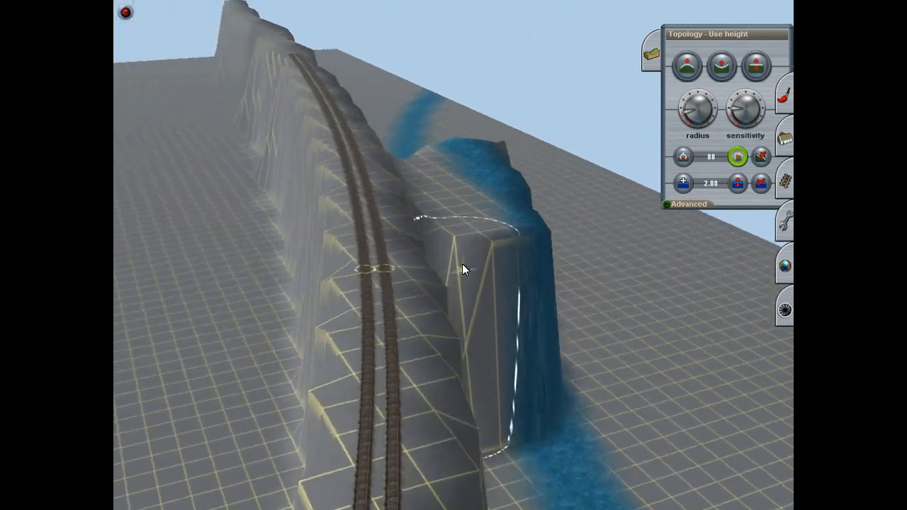
Step: Enlarge the terrain cursor radius and widen the terrace at height 80 along both banks of the river
key("Up")
mouse_move(442, 268)
left_mouse_down()
mouse_move(421, 298)
mouse_move(428, 305)
mouse_move(506, 272)
mouse_move(537, 377)
mouse_move(450, 355)
mouse_move(436, 366)
mouse_move(567, 389)
mouse_move(582, 291)
mouse_move(560, 169)
mouse_move(534, 102)
mouse_move(607, 257)
mouse_move(615, 413)
mouse_move(633, 357)
mouse_move(624, 301)
mouse_move(597, 454)
mouse_move(436, 470)
mouse_move(664, 474)
mouse_move(649, 310)
mouse_move(582, 158)
mouse_move(515, 111)
left_mouse_up()
mouse_move(528, 230)
right_mouse_down()
mouse_move(512, 247)
mouse_move(463, 232)
mouse_move(435, 390)
mouse_move(437, 256)
mouse_move(447, 233)
mouse_move(460, 262)
mouse_move(439, 259)
mouse_move(563, 187)
mouse_move(671, 71)
right_mouse_up()
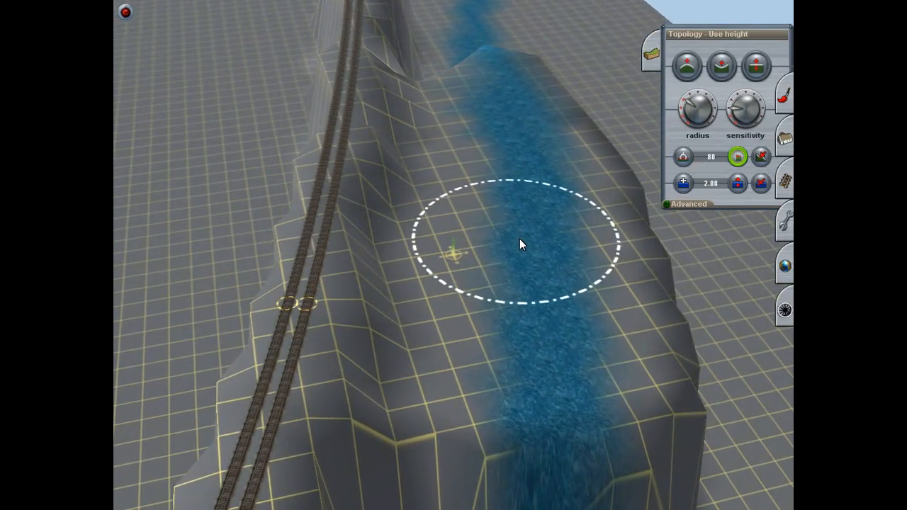
right_click_drag(522, 239, 453, 254)
mouse_move(454, 253)
left_mouse_down()
mouse_move(450, 239)
mouse_move(453, 252)
mouse_move(450, 242)
mouse_move(471, 224)
mouse_move(460, 173)
mouse_move(474, 171)
mouse_move(445, 202)
mouse_move(493, 281)
mouse_move(421, 219)
mouse_move(492, 259)
mouse_move(379, 205)
mouse_move(377, 183)
mouse_move(411, 176)
mouse_move(407, 170)
mouse_move(443, 228)
mouse_move(433, 239)
mouse_move(432, 228)
mouse_move(427, 244)
mouse_move(367, 116)
mouse_move(316, 72)
mouse_move(428, 399)
mouse_move(277, 66)
mouse_move(260, 63)
mouse_move(469, 398)
mouse_move(468, 131)
mouse_move(467, 147)
mouse_move(414, 197)
left_mouse_up()
key("Left")
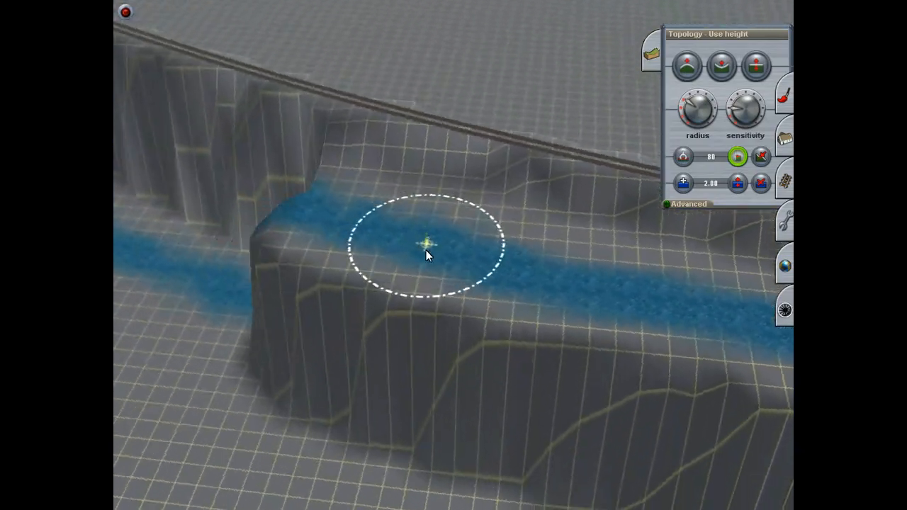
Step: Continue raising the river and its banks to height 80 along the railway embankment
right_click(399, 246)
key("Left")
mouse_move(397, 246)
left_mouse_down()
mouse_move(408, 256)
mouse_move(449, 248)
mouse_move(431, 260)
mouse_move(429, 248)
mouse_move(450, 247)
mouse_move(420, 255)
mouse_move(449, 258)
mouse_move(433, 244)
mouse_move(445, 242)
mouse_move(432, 251)
mouse_move(453, 253)
mouse_move(429, 241)
mouse_move(449, 247)
mouse_move(437, 238)
mouse_move(451, 239)
mouse_move(431, 239)
mouse_move(446, 243)
mouse_move(436, 238)
mouse_move(449, 237)
mouse_move(439, 224)
mouse_move(449, 229)
mouse_move(441, 227)
mouse_move(447, 220)
mouse_move(462, 308)
mouse_move(461, 259)
mouse_move(446, 226)
left_mouse_up()
key("Left")
key("Left")
key("Left")
key("Left")
key("Left")
key("Left")
key("Left")
key("Left")
key("Left")
key("Left")
key("Left")
key("Left")
key("Left")
key("Left")
key("Left")
key("Left")
key("Left")
key("Left")
key("Left")
key("Left")
key("Left")
key("Left")
key("Left")
key("Left")
key("Left")
key("Up")
mouse_move(440, 216)
left_mouse_down()
mouse_move(452, 221)
mouse_move(453, 210)
mouse_move(454, 268)
mouse_move(460, 272)
mouse_move(451, 231)
mouse_move(451, 255)
mouse_move(446, 247)
mouse_move(464, 239)
mouse_move(452, 218)
mouse_move(449, 242)
mouse_move(450, 219)
mouse_move(457, 244)
mouse_move(447, 235)
mouse_move(457, 222)
mouse_move(450, 238)
mouse_move(455, 218)
mouse_move(445, 219)
mouse_move(453, 239)
mouse_move(457, 226)
mouse_move(443, 229)
mouse_move(456, 221)
mouse_move(477, 246)
mouse_move(440, 236)
mouse_move(439, 223)
mouse_move(445, 251)
mouse_move(394, 304)
mouse_move(450, 298)
mouse_move(426, 297)
mouse_move(407, 335)
mouse_move(394, 310)
mouse_move(371, 293)
mouse_move(329, 288)
mouse_move(309, 240)
mouse_move(421, 139)
mouse_move(460, 121)
mouse_move(449, 118)
mouse_move(461, 125)
mouse_move(449, 145)
mouse_move(440, 473)
left_mouse_up()
key("Left")
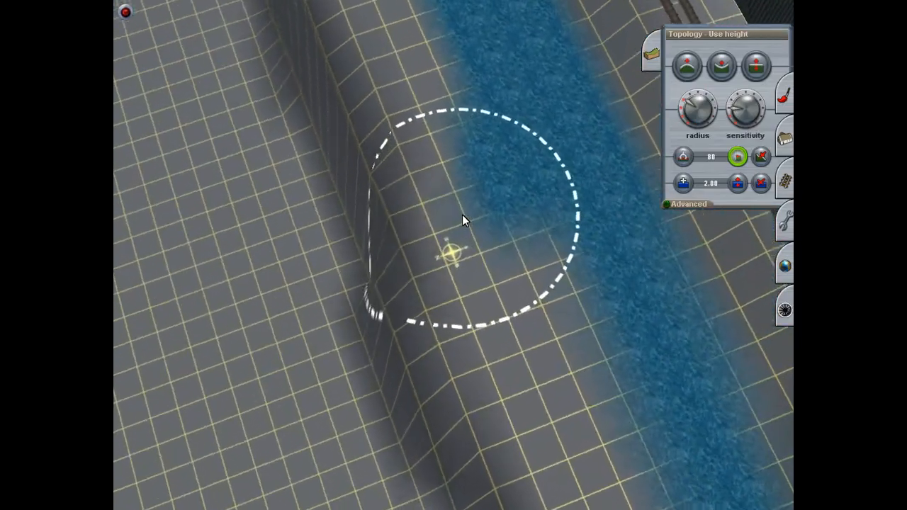
Step: Broaden the raised terrace at height 80 on the outer bank of the river, away from the track
right_click(477, 168)
key("Down")
mouse_move(477, 170)
right_mouse_down()
mouse_move(437, 134)
mouse_move(423, 137)
mouse_move(445, 112)
mouse_move(450, 160)
mouse_move(455, 116)
mouse_move(456, 129)
mouse_move(444, 156)
mouse_move(461, 167)
mouse_move(449, 166)
mouse_move(441, 184)
mouse_move(469, 152)
mouse_move(421, 213)
mouse_move(489, 170)
mouse_move(357, 295)
mouse_move(337, 345)
mouse_move(317, 357)
mouse_move(300, 256)
mouse_move(319, 207)
mouse_move(339, 192)
mouse_move(441, 145)
mouse_move(451, 119)
mouse_move(460, 122)
mouse_move(454, 142)
mouse_move(472, 134)
mouse_move(446, 136)
mouse_move(477, 140)
mouse_move(461, 146)
mouse_move(473, 143)
mouse_move(459, 133)
mouse_move(437, 340)
mouse_move(466, 424)
mouse_move(543, 353)
mouse_move(530, 310)
mouse_move(513, 319)
mouse_move(490, 311)
mouse_move(428, 197)
mouse_move(436, 159)
mouse_move(461, 147)
mouse_move(440, 139)
mouse_move(469, 153)
mouse_move(444, 186)
mouse_move(421, 180)
mouse_move(460, 186)
mouse_move(458, 156)
mouse_move(493, 151)
mouse_move(384, 245)
mouse_move(390, 328)
mouse_move(457, 231)
mouse_move(432, 239)
mouse_move(427, 219)
mouse_move(441, 146)
mouse_move(468, 129)
mouse_move(435, 125)
mouse_move(456, 127)
mouse_move(428, 151)
mouse_move(451, 174)
mouse_move(430, 136)
mouse_move(439, 151)
mouse_move(463, 135)
mouse_move(445, 128)
mouse_move(432, 134)
mouse_move(476, 139)
mouse_move(479, 117)
mouse_move(375, 158)
mouse_move(401, 233)
mouse_move(404, 215)
mouse_move(514, 219)
mouse_move(497, 218)
mouse_move(469, 255)
mouse_move(488, 241)
mouse_move(480, 223)
mouse_move(398, 326)
mouse_move(389, 294)
mouse_move(517, 245)
mouse_move(518, 234)
mouse_move(439, 245)
mouse_move(463, 312)
mouse_move(369, 211)
mouse_move(435, 204)
mouse_move(465, 280)
mouse_move(450, 256)
mouse_move(451, 279)
mouse_move(400, 236)
mouse_move(424, 193)
mouse_move(477, 231)
mouse_move(483, 265)
mouse_move(496, 262)
mouse_move(502, 238)
mouse_move(432, 250)
mouse_move(453, 230)
mouse_move(439, 230)
mouse_move(451, 218)
mouse_move(446, 208)
mouse_move(469, 204)
mouse_move(470, 192)
mouse_move(445, 186)
mouse_move(456, 247)
mouse_move(435, 269)
right_mouse_up()
mouse_move(435, 269)
left_mouse_down()
mouse_move(443, 353)
mouse_move(508, 231)
mouse_move(379, 309)
mouse_move(447, 270)
mouse_move(359, 240)
mouse_move(417, 197)
mouse_move(406, 208)
mouse_move(476, 263)
mouse_move(514, 318)
mouse_move(379, 226)
mouse_move(504, 316)
mouse_move(534, 331)
mouse_move(594, 306)
mouse_move(329, 213)
mouse_move(518, 289)
mouse_move(539, 310)
mouse_move(573, 264)
mouse_move(501, 201)
mouse_move(482, 174)
mouse_move(476, 134)
mouse_move(482, 142)
mouse_move(438, 258)
left_mouse_up()
right_click(415, 320)
key("Right")
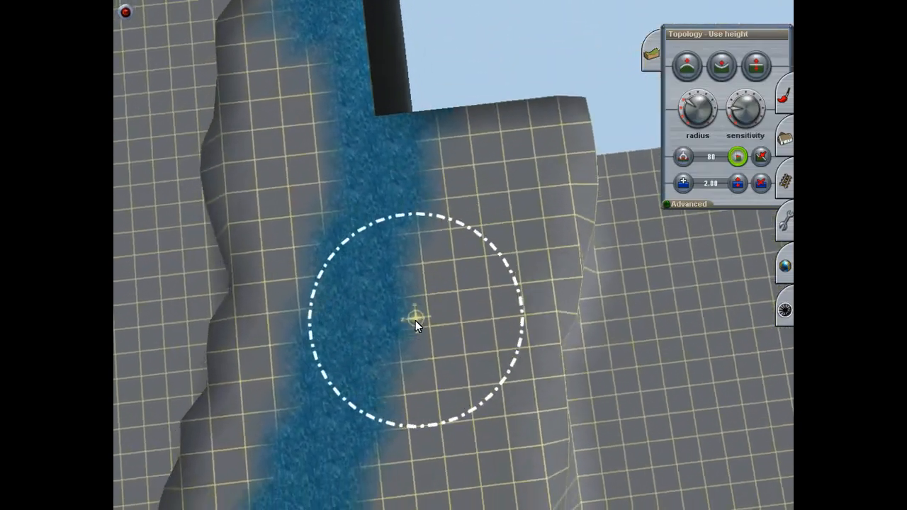
Step: Extend the terrain at height 80 along the river up to the bridge, beneath its piers and beyond
key("Down")
right_click(413, 195)
right_click(487, 213)
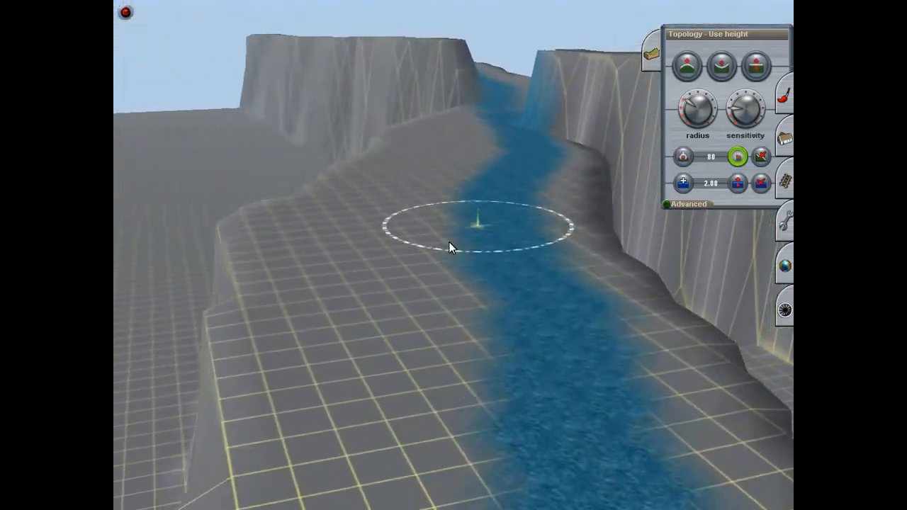
key("Up")
right_click(404, 247)
right_click(440, 135)
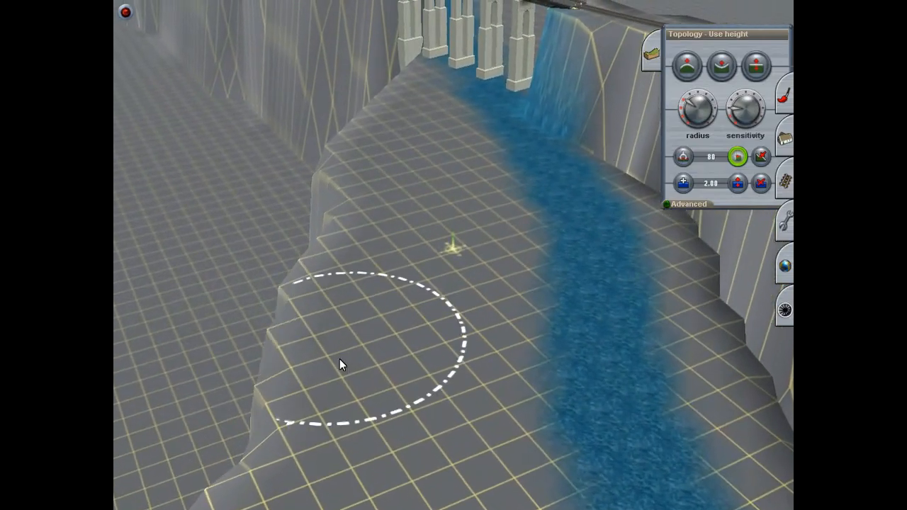
right_click_drag(466, 147, 448, 231)
key("Up")
key("Left")
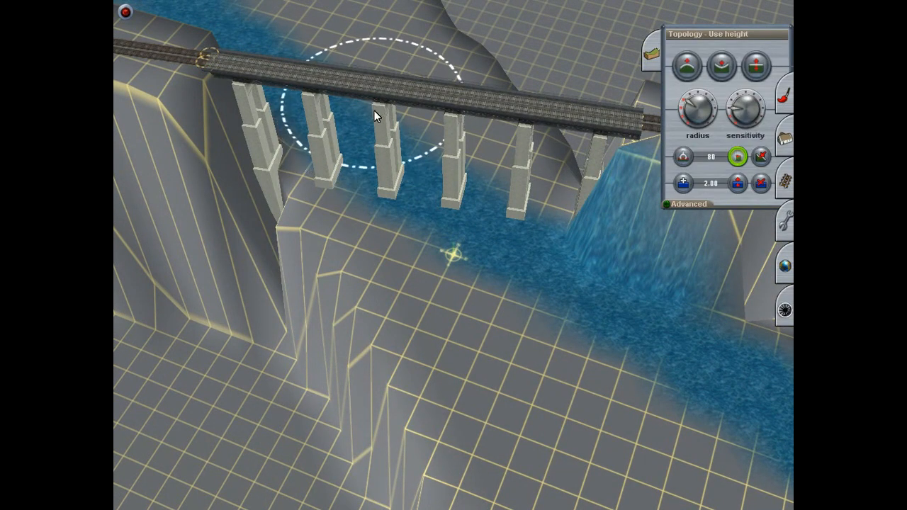
right_click_drag(373, 121, 573, 157)
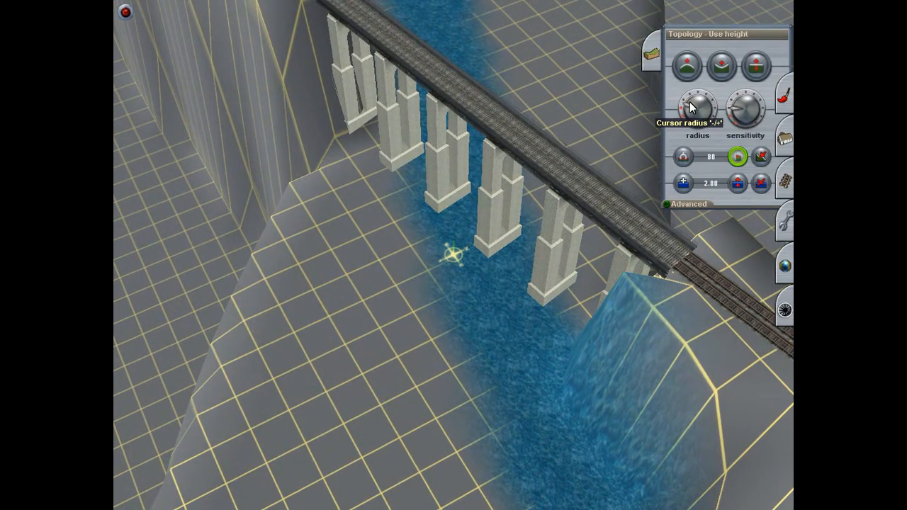
Step: Try to lower the raised ground on both sides of the bridge with the Height down tool
left_click(722, 66)
mouse_move(471, 187)
left_mouse_down()
mouse_move(400, 265)
mouse_move(460, 335)
mouse_move(443, 400)
mouse_move(377, 380)
left_mouse_up()
key("Down")
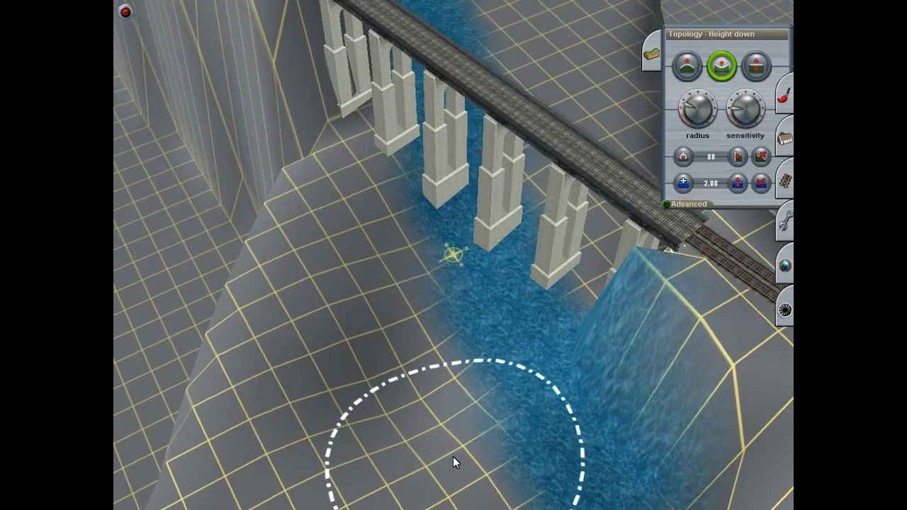
key("Left")
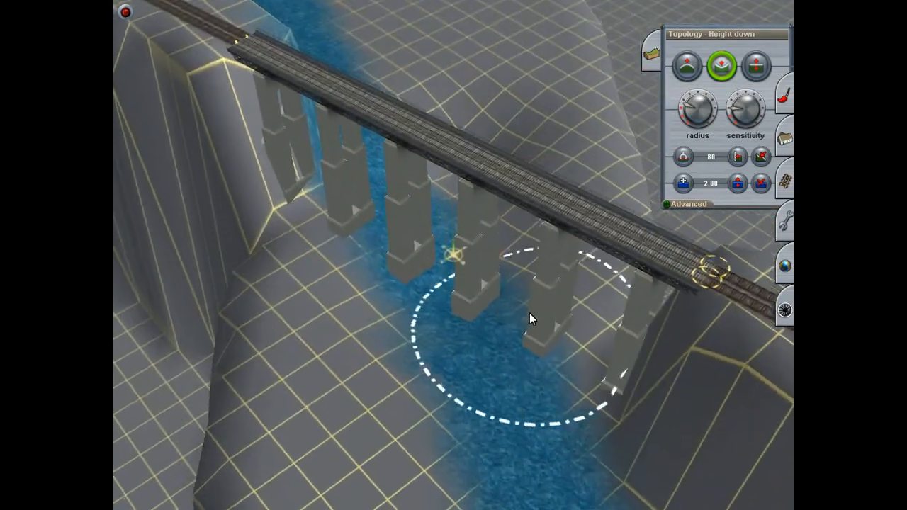
right_click(436, 81)
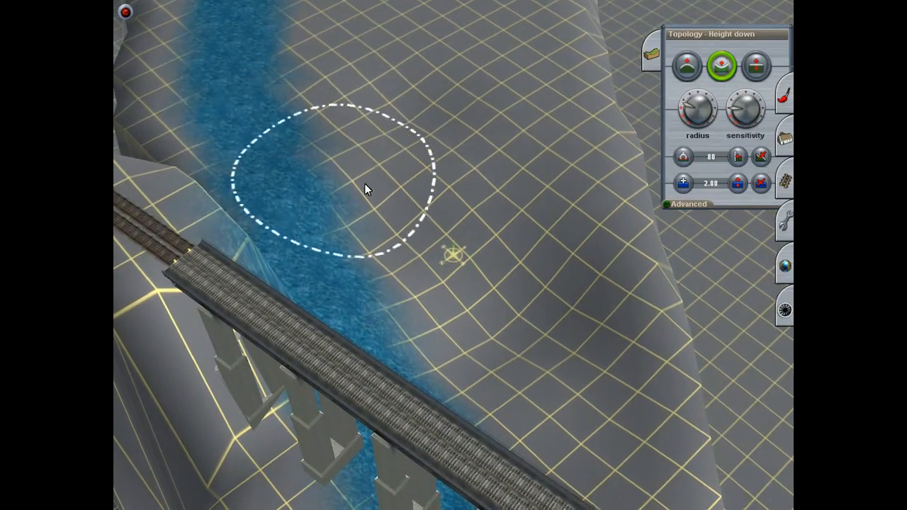
right_click_drag(453, 253, 492, 267)
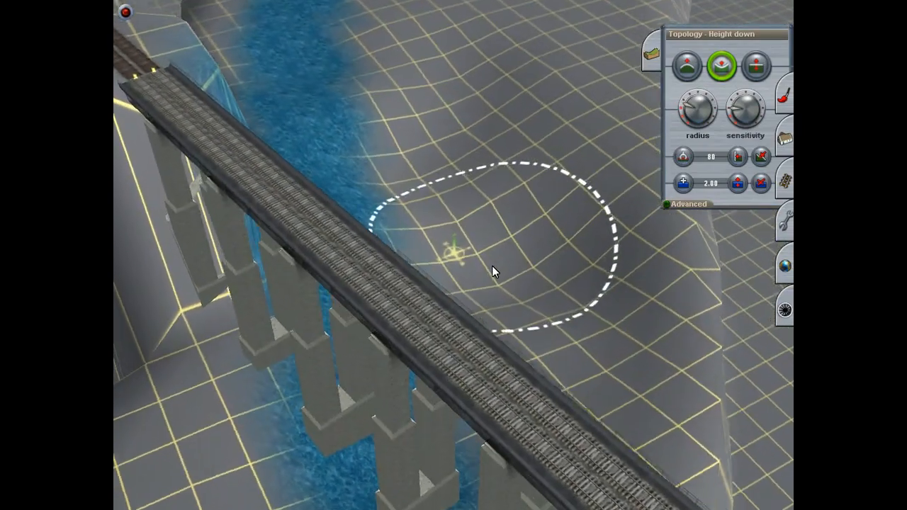
Step: Undo the terrain lowering around the bridge
key("ctrl+z")
key("ctrl+z")
key("ctrl+z")
key("ctrl+z")
key("ctrl+z")
key("ctrl+z")
key("ctrl+z")
key("ctrl+z")
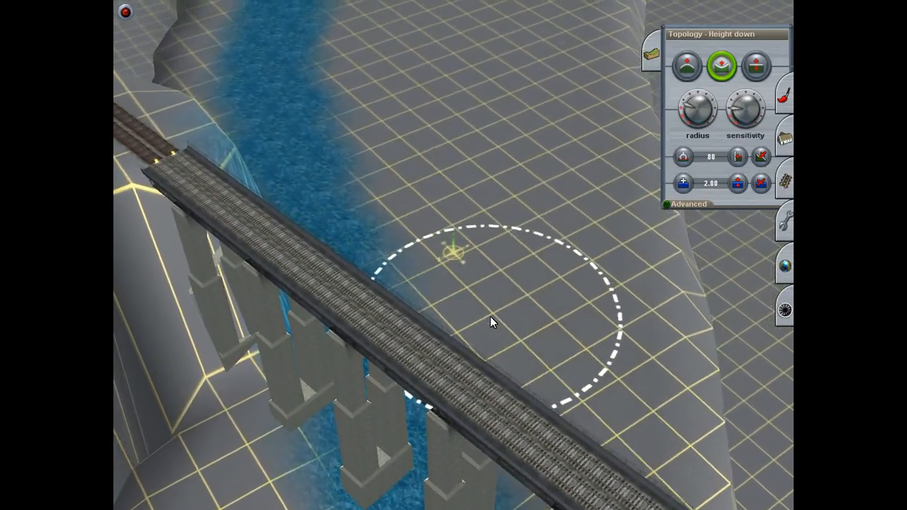
Step: Reduce the terrain sensitivity, enlarge the cursor radius and gently lower the riverbed beside the bridge piers
key("Left")
key("Down")
right_click(479, 408)
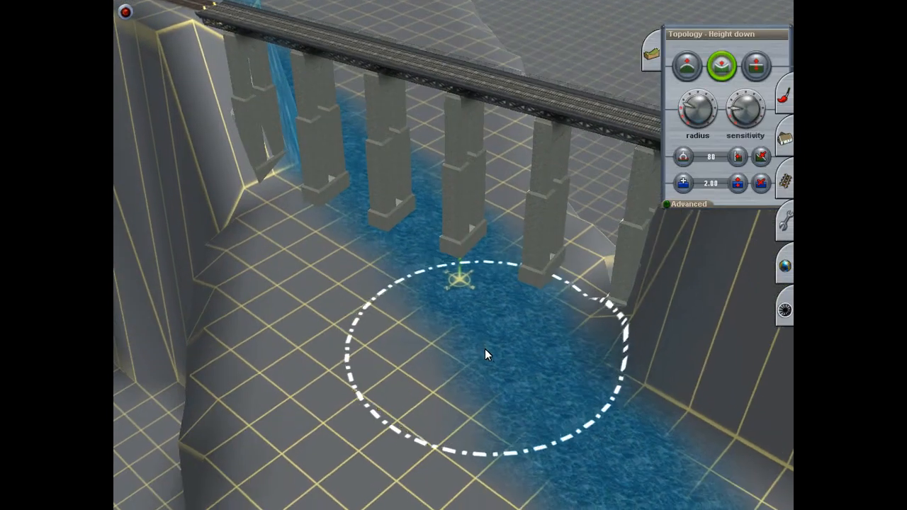
right_click(470, 276)
left_click_drag(742, 102, 694, 97)
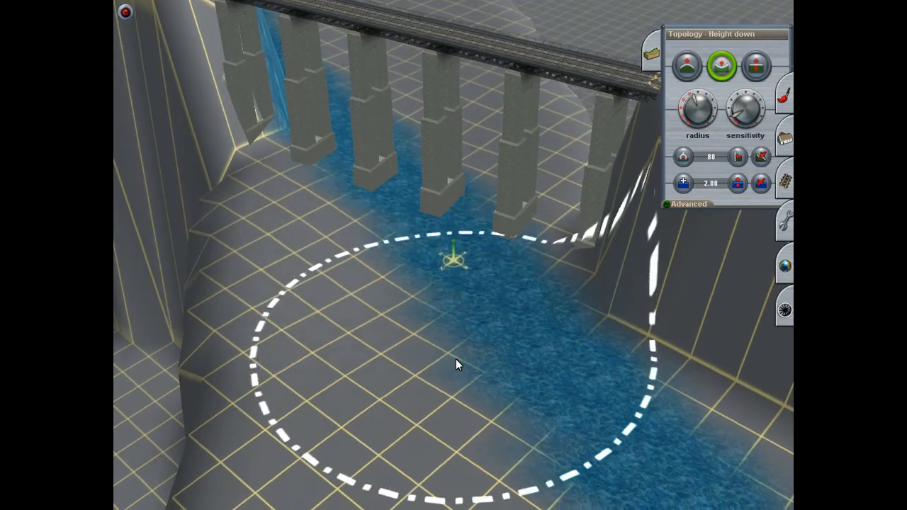
right_click(458, 382)
key("Right")
Step: Continue lowering the riverbed gently along its course away from the bridge and back
key("Right")
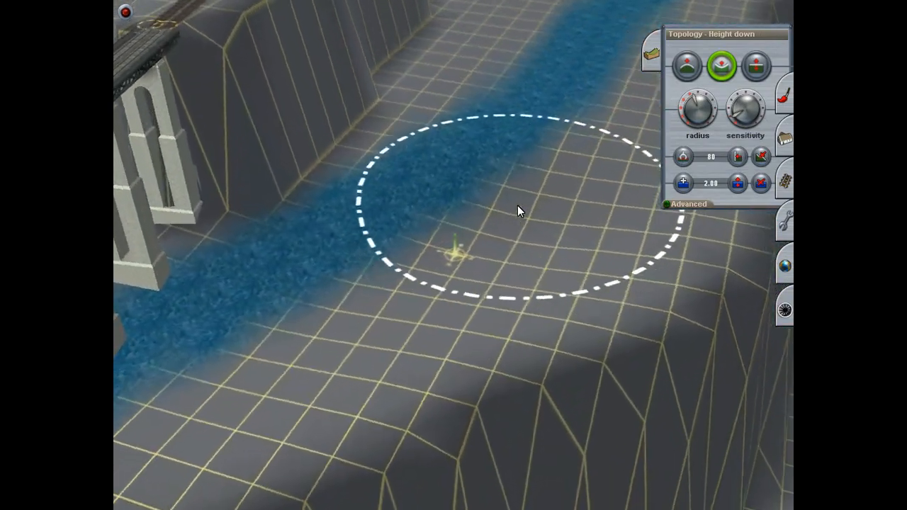
left_click_drag(518, 205, 485, 200)
right_click(472, 201)
key("Right")
mouse_move(466, 212)
right_mouse_down()
mouse_move(467, 162)
mouse_move(503, 132)
mouse_move(401, 136)
mouse_move(521, 178)
mouse_move(421, 170)
mouse_move(478, 166)
mouse_move(450, 150)
mouse_move(438, 175)
mouse_move(470, 191)
mouse_move(416, 192)
mouse_move(503, 180)
mouse_move(408, 156)
mouse_move(544, 183)
mouse_move(430, 244)
mouse_move(430, 108)
mouse_move(468, 373)
mouse_move(433, 113)
mouse_move(465, 120)
mouse_move(462, 101)
mouse_move(444, 192)
mouse_move(462, 126)
mouse_move(449, 140)
mouse_move(467, 115)
mouse_move(443, 139)
mouse_move(449, 126)
mouse_move(477, 127)
mouse_move(458, 141)
mouse_move(469, 146)
mouse_move(446, 144)
mouse_move(469, 147)
mouse_move(461, 159)
mouse_move(461, 146)
mouse_move(472, 146)
mouse_move(455, 158)
mouse_move(432, 135)
mouse_move(471, 138)
mouse_move(488, 168)
mouse_move(468, 192)
mouse_move(461, 182)
mouse_move(437, 212)
mouse_move(307, 305)
mouse_move(271, 315)
mouse_move(248, 266)
mouse_move(355, 222)
mouse_move(425, 224)
mouse_move(458, 169)
mouse_move(469, 165)
mouse_move(403, 240)
mouse_move(418, 202)
mouse_move(404, 244)
mouse_move(398, 234)
mouse_move(436, 196)
mouse_move(469, 296)
mouse_move(455, 245)
mouse_move(439, 280)
mouse_move(477, 225)
mouse_move(462, 181)
mouse_move(435, 211)
mouse_move(496, 237)
mouse_move(448, 201)
mouse_move(487, 236)
mouse_move(466, 218)
mouse_move(439, 239)
mouse_move(448, 250)
mouse_move(487, 234)
mouse_move(443, 172)
mouse_move(440, 145)
mouse_move(498, 166)
mouse_move(475, 193)
mouse_move(459, 288)
mouse_move(446, 134)
mouse_move(470, 339)
mouse_move(446, 365)
mouse_move(425, 152)
mouse_move(436, 117)
mouse_move(450, 112)
mouse_move(354, 236)
right_mouse_up()
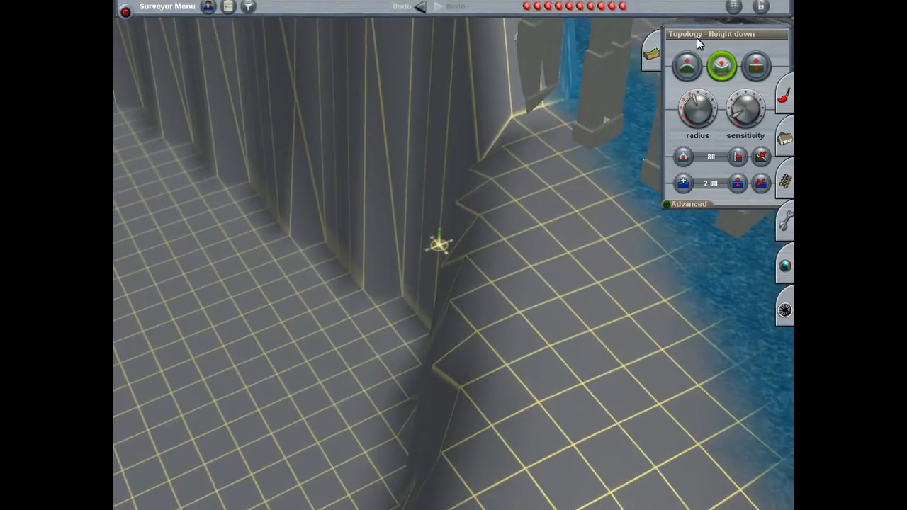
Step: Raise the ground against the embankment at the bridge abutment with the Height up tool and a smaller cursor radius
left_click(687, 65)
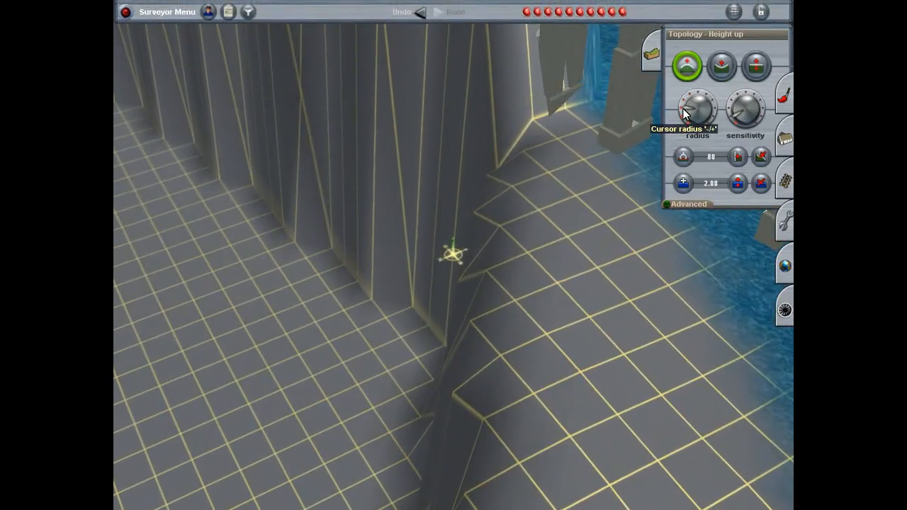
key("Up")
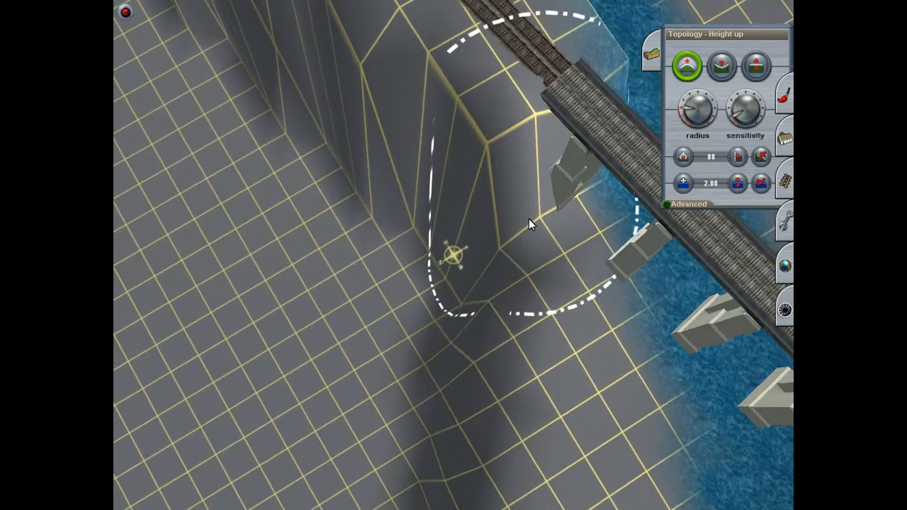
right_click(521, 234)
key("Down")
key("Right")
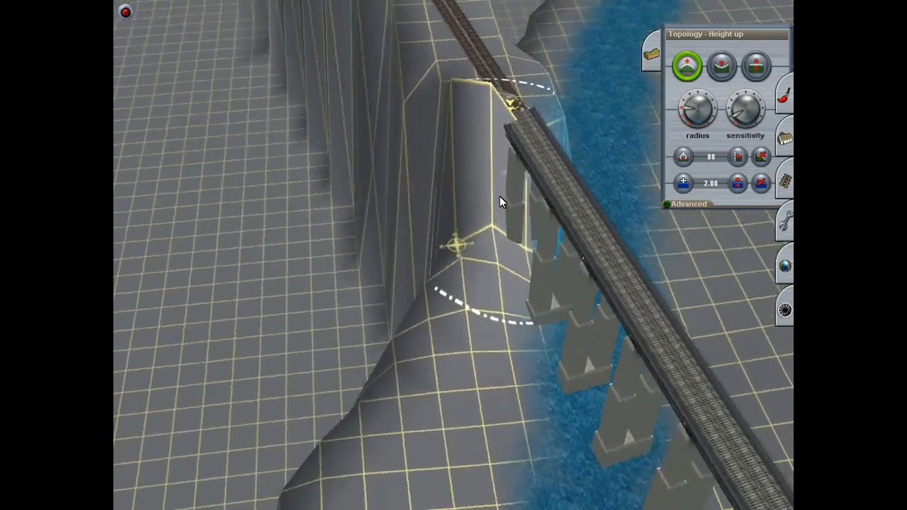
right_click_drag(513, 181, 449, 234)
key("Left")
key("Left")
key("Right")
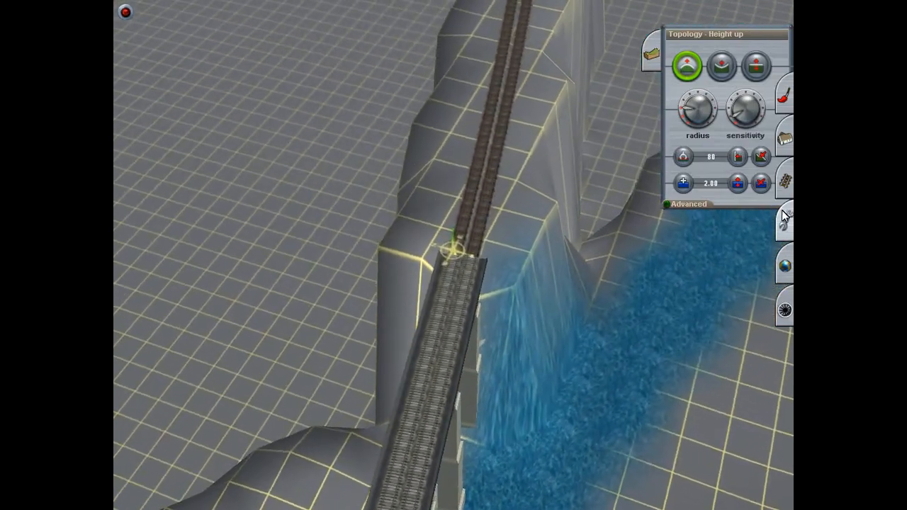
Step: Try to flatten the terrain under the track at the bridge's end with the Flatten spline tool
left_click(785, 182)
left_click(755, 335)
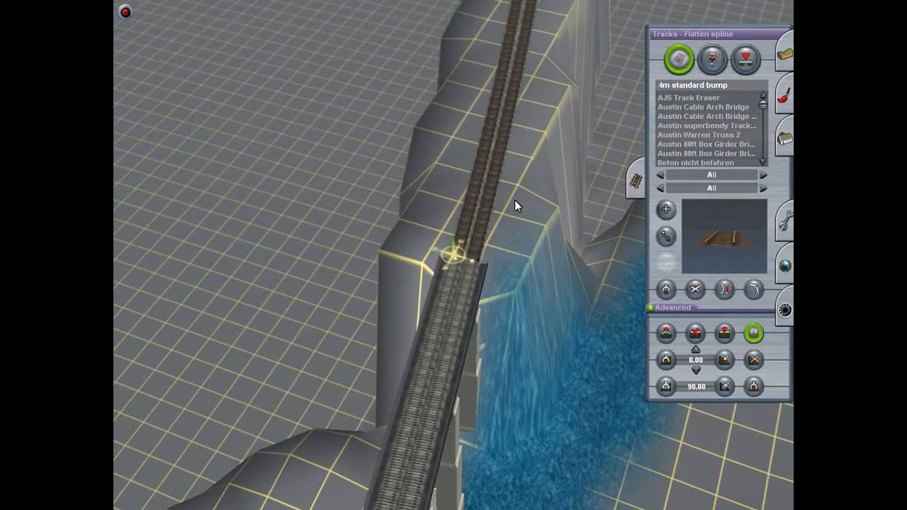
scroll(485, 269, "up", 2)
right_click_drag(486, 278, 464, 258)
key("Right")
key("Down")
right_click(464, 220)
key("Up")
key("Left")
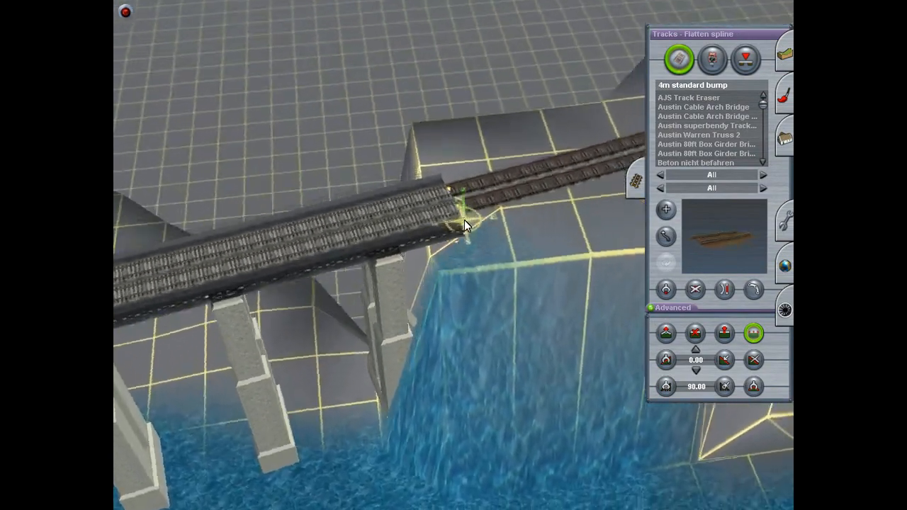
Step: Level the ground where the track meets the bridge with the Plateau tool at height 124.99
left_click(782, 60)
left_click(766, 156)
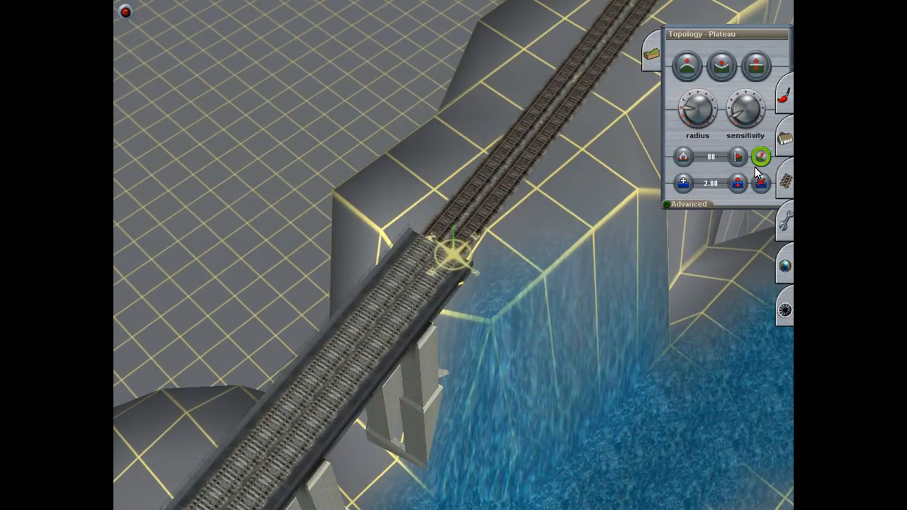
mouse_move(530, 157)
left_mouse_down()
mouse_move(442, 240)
mouse_move(432, 235)
left_mouse_up()
key("Left")
right_click(441, 276)
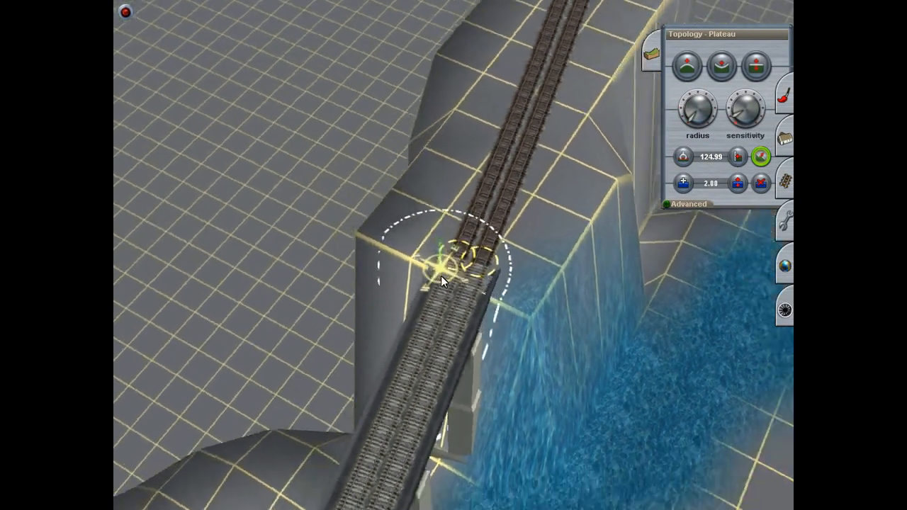
Step: Raise the riverbank at the foot of the embankment beside the first bridge piers with the Height up tool
right_click(450, 338)
key("Down")
key("Page_Up")
key("Page_Down")
key("Left")
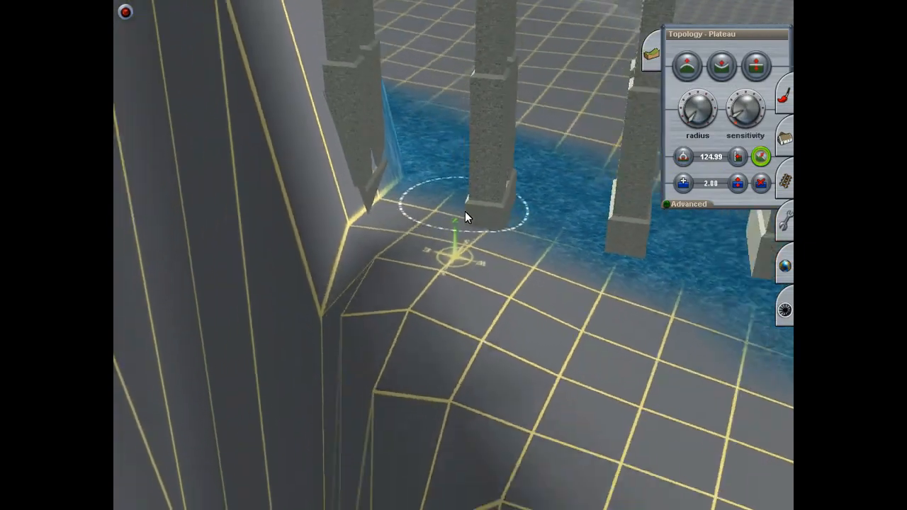
left_click(686, 68)
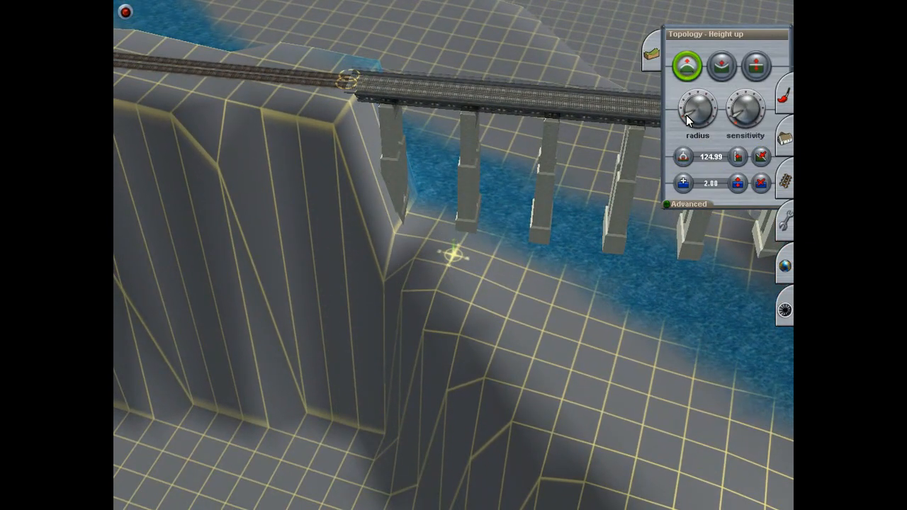
mouse_move(406, 241)
left_mouse_down()
mouse_move(379, 237)
mouse_move(433, 292)
mouse_move(496, 382)
mouse_move(446, 437)
mouse_move(468, 298)
mouse_move(459, 306)
mouse_move(461, 277)
mouse_move(470, 290)
mouse_move(464, 308)
mouse_move(496, 291)
mouse_move(485, 312)
mouse_move(462, 319)
mouse_move(475, 302)
mouse_move(450, 306)
mouse_move(469, 288)
mouse_move(459, 304)
mouse_move(454, 294)
mouse_move(452, 305)
mouse_move(481, 303)
mouse_move(471, 314)
mouse_move(474, 293)
mouse_move(449, 308)
mouse_move(480, 310)
mouse_move(483, 290)
mouse_move(488, 323)
mouse_move(508, 287)
left_mouse_up()
mouse_move(509, 287)
right_mouse_down()
mouse_move(534, 263)
mouse_move(539, 228)
mouse_move(505, 204)
mouse_move(503, 192)
mouse_move(456, 205)
mouse_move(467, 214)
mouse_move(442, 223)
mouse_move(465, 228)
mouse_move(450, 223)
mouse_move(459, 207)
mouse_move(472, 216)
mouse_move(459, 216)
mouse_move(454, 202)
mouse_move(472, 200)
mouse_move(472, 190)
mouse_move(447, 202)
mouse_move(468, 202)
mouse_move(454, 191)
mouse_move(437, 207)
mouse_move(461, 200)
mouse_move(446, 197)
mouse_move(461, 198)
mouse_move(449, 189)
mouse_move(482, 188)
mouse_move(465, 219)
mouse_move(351, 304)
mouse_move(423, 262)
mouse_move(492, 299)
mouse_move(522, 245)
mouse_move(471, 166)
mouse_move(404, 193)
mouse_move(439, 197)
mouse_move(436, 156)
mouse_move(463, 141)
mouse_move(445, 102)
mouse_move(491, 80)
mouse_move(444, 73)
mouse_move(454, 71)
mouse_move(445, 62)
mouse_move(451, 77)
mouse_move(416, 105)
mouse_move(387, 112)
mouse_move(390, 227)
mouse_move(429, 275)
mouse_move(430, 259)
mouse_move(360, 190)
mouse_move(476, 253)
mouse_move(470, 257)
mouse_move(428, 257)
mouse_move(409, 225)
mouse_move(430, 237)
mouse_move(696, 65)
right_mouse_up()
scroll(423, 262, "up", 4)
key("Right")
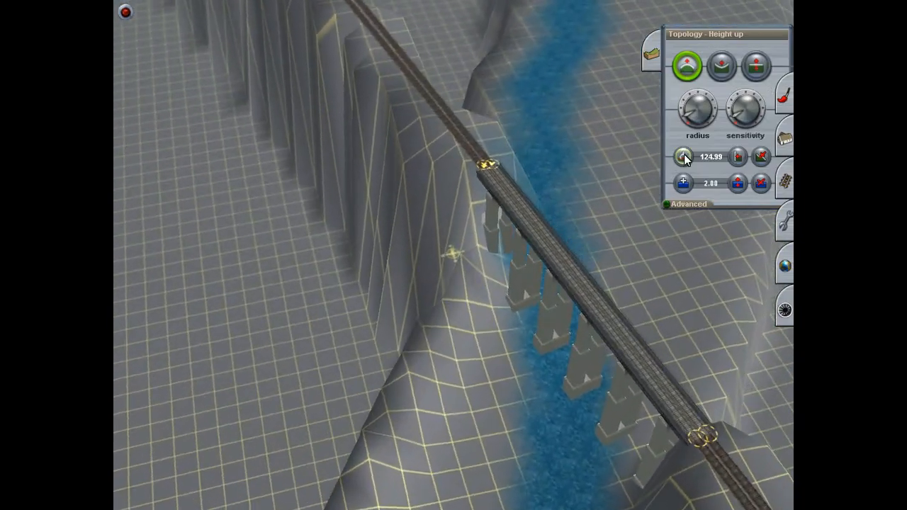
key("Left")
Step: Level the embankment top at the bridge's end with the Plateau tool at height 125.22
key("Left")
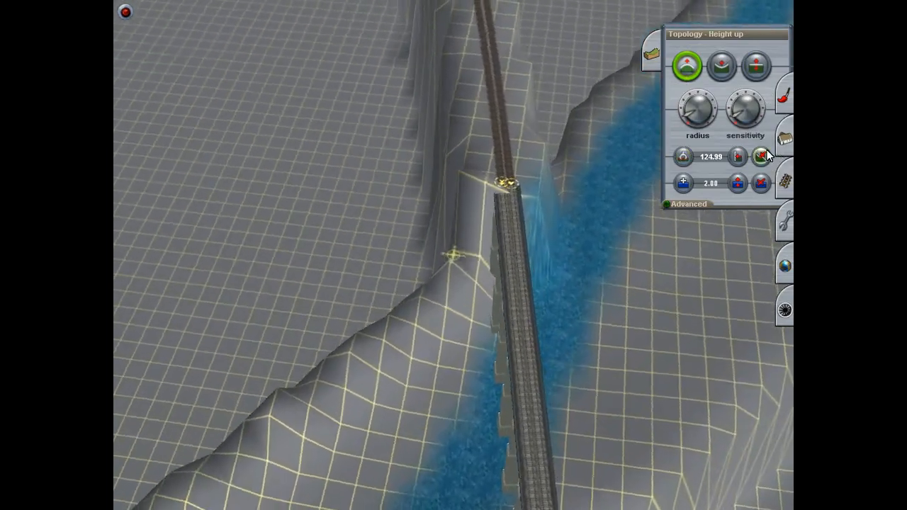
left_click(764, 156)
key("Left")
mouse_move(524, 163)
left_mouse_down()
mouse_move(518, 195)
mouse_move(506, 196)
left_mouse_up()
key("Right")
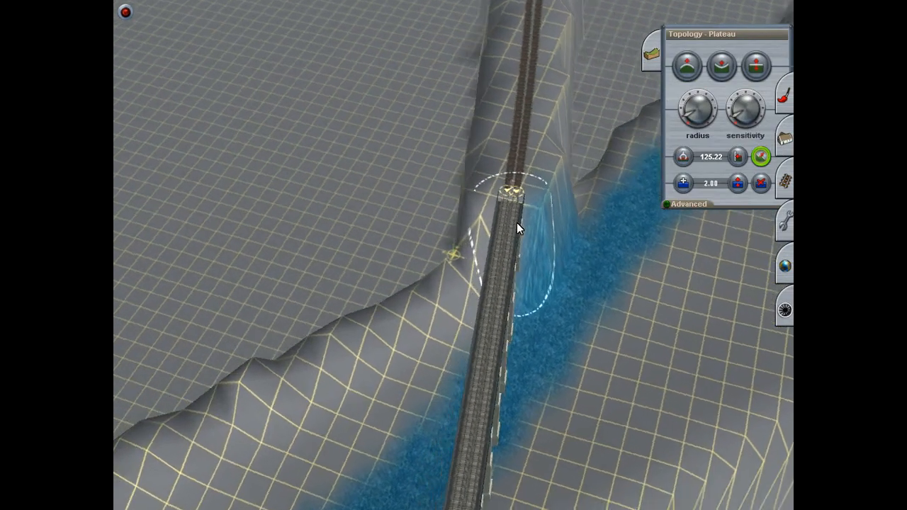
key("Down")
key("Left")
right_click(519, 155)
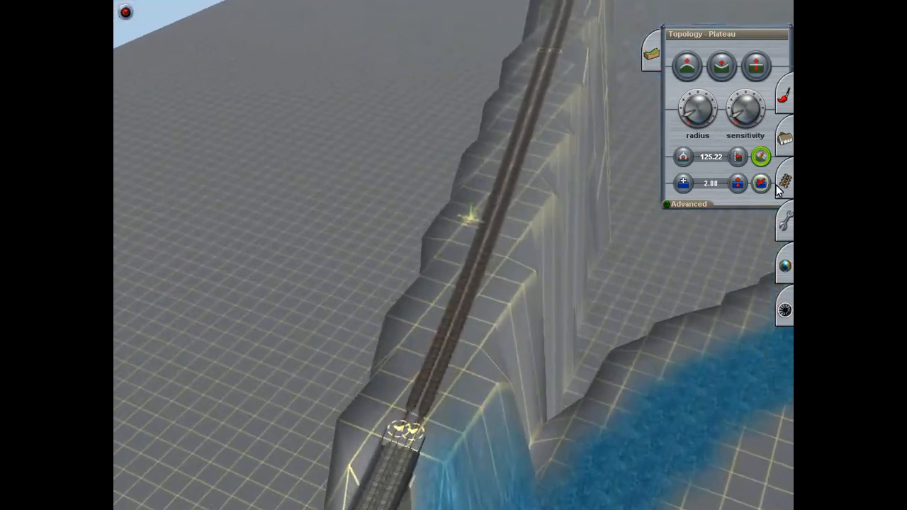
Step: Fine-tune the terrain beside the track on the embankment with the Adjust height tool
left_click(749, 73)
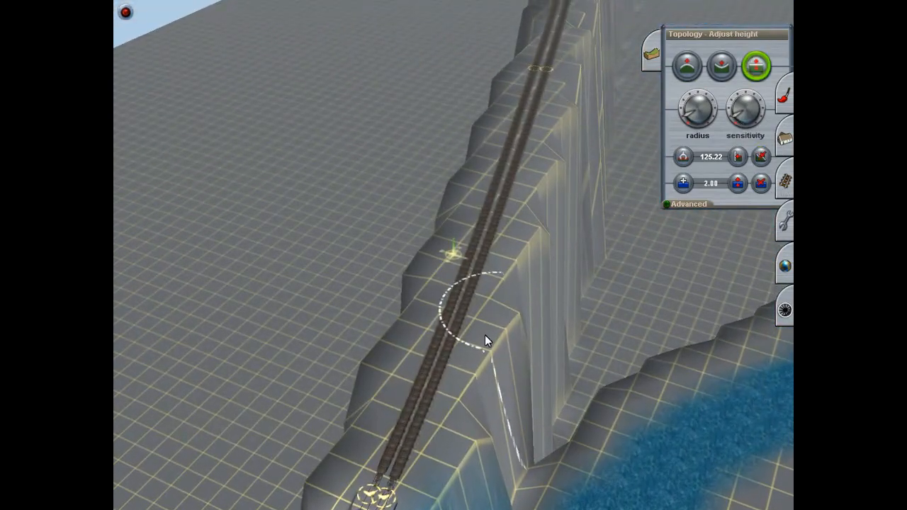
right_click(434, 440)
left_click_drag(453, 258, 452, 270)
key("Left")
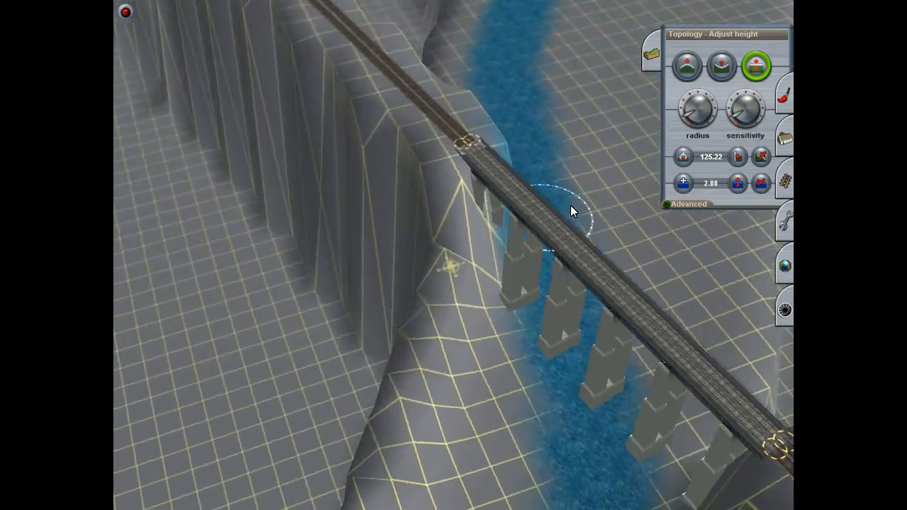
Step: Build up the corner between embankment and riverbank with Height up, reducing the cursor radius and sensitivity
left_click(687, 66)
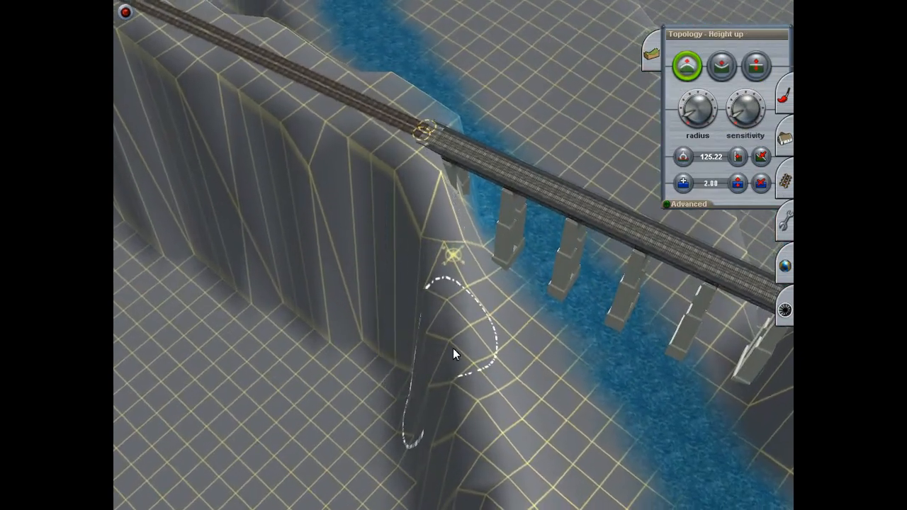
right_click(451, 453)
key("Left")
right_click(418, 178)
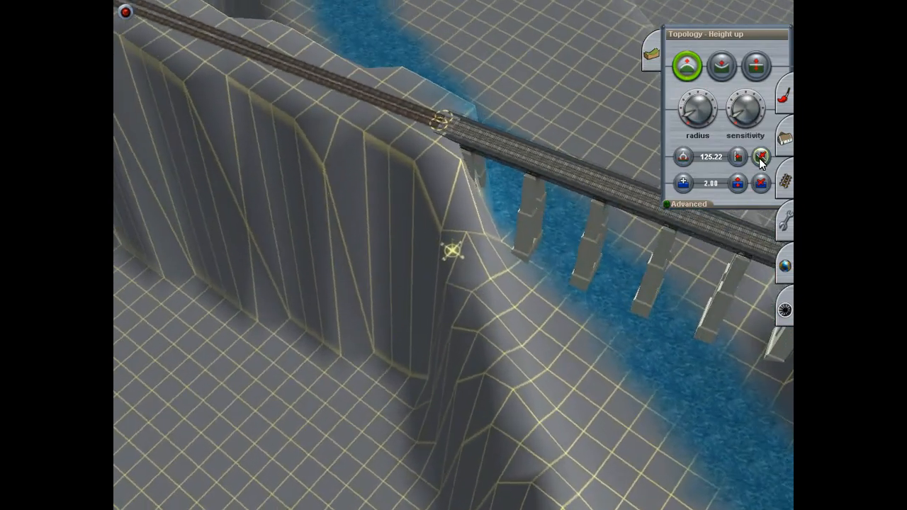
left_click(733, 123)
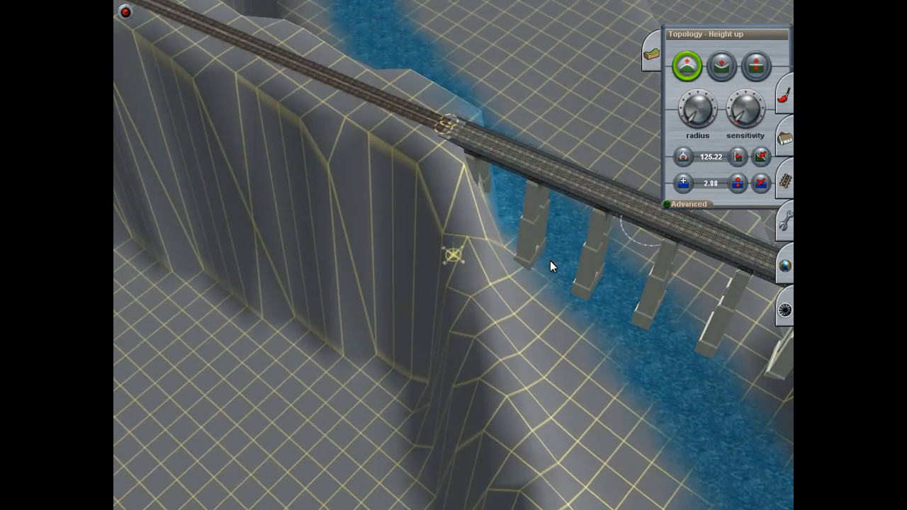
scroll(489, 258, "up", 3)
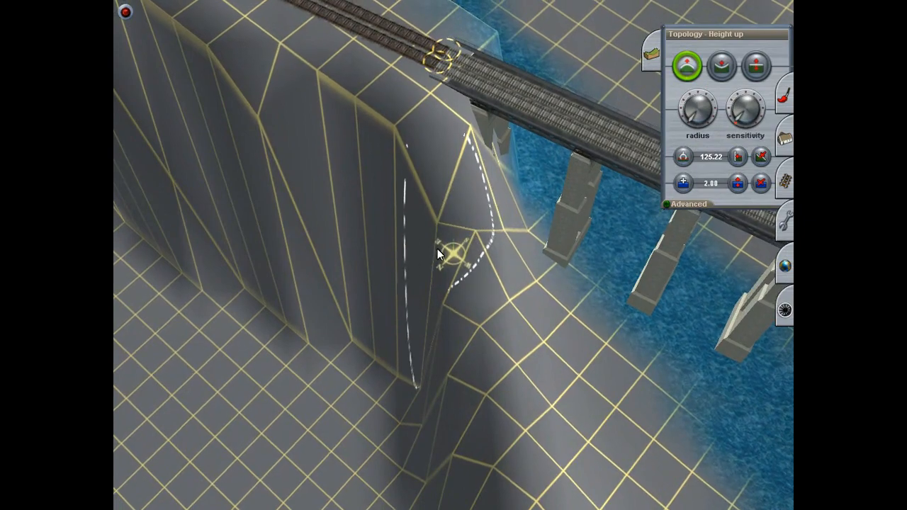
Step: Level the riverbank ridge running away from the bridge abutment with the Plateau tool at height 108.16
left_click(761, 157)
mouse_move(489, 262)
left_mouse_down()
mouse_move(471, 244)
mouse_move(417, 258)
mouse_move(441, 452)
left_mouse_up()
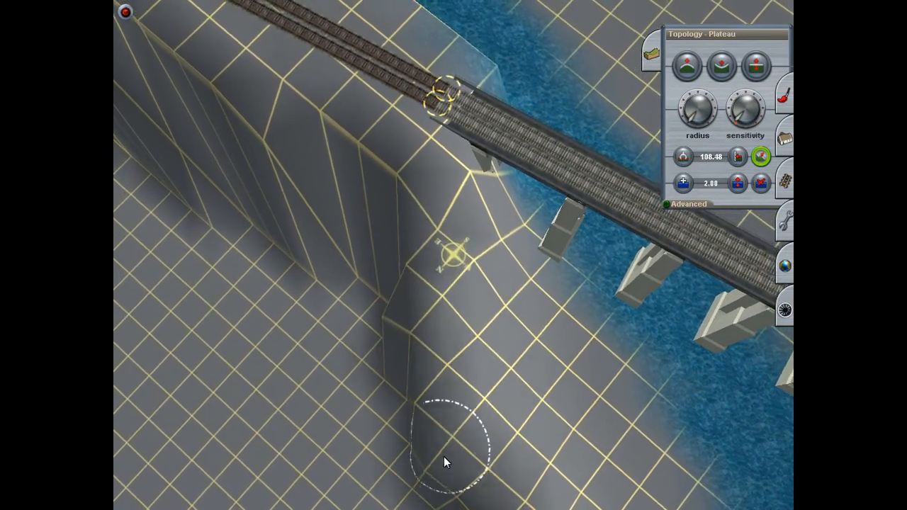
right_click(442, 452)
key("Down")
key("Right")
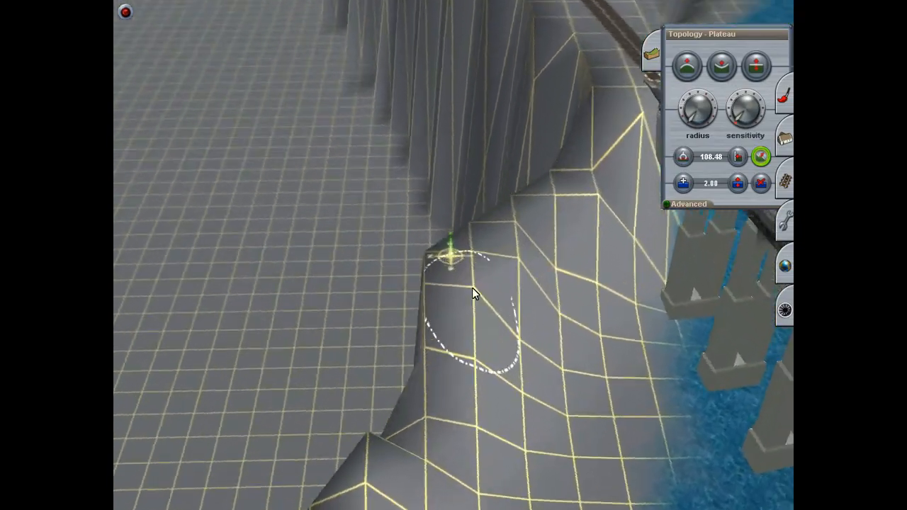
mouse_move(482, 245)
left_mouse_down()
mouse_move(430, 287)
mouse_move(433, 270)
mouse_move(466, 270)
mouse_move(450, 302)
mouse_move(450, 280)
mouse_move(445, 315)
mouse_move(461, 316)
mouse_move(480, 294)
mouse_move(446, 229)
mouse_move(467, 240)
mouse_move(463, 179)
mouse_move(428, 298)
mouse_move(429, 334)
mouse_move(451, 320)
mouse_move(465, 279)
mouse_move(460, 300)
mouse_move(464, 253)
mouse_move(443, 185)
mouse_move(429, 257)
mouse_move(450, 303)
mouse_move(467, 313)
mouse_move(484, 279)
mouse_move(467, 296)
mouse_move(442, 276)
mouse_move(456, 253)
mouse_move(489, 232)
mouse_move(483, 214)
mouse_move(494, 190)
mouse_move(425, 257)
mouse_move(394, 318)
mouse_move(405, 321)
mouse_move(448, 274)
mouse_move(441, 290)
mouse_move(438, 277)
mouse_move(454, 284)
mouse_move(440, 279)
mouse_move(453, 285)
mouse_move(444, 297)
mouse_move(458, 302)
mouse_move(446, 323)
mouse_move(505, 311)
mouse_move(535, 316)
left_mouse_up()
key("Right")
key("Left")
mouse_move(538, 300)
right_mouse_down()
mouse_move(494, 163)
mouse_move(425, 191)
right_mouse_up()
Step: Lower the uneven bumps on the outer ridge of the riverbank away from the bridge with the Height down tool
scroll(425, 192, "down", 4)
key("Down")
key("Up")
left_click(722, 66)
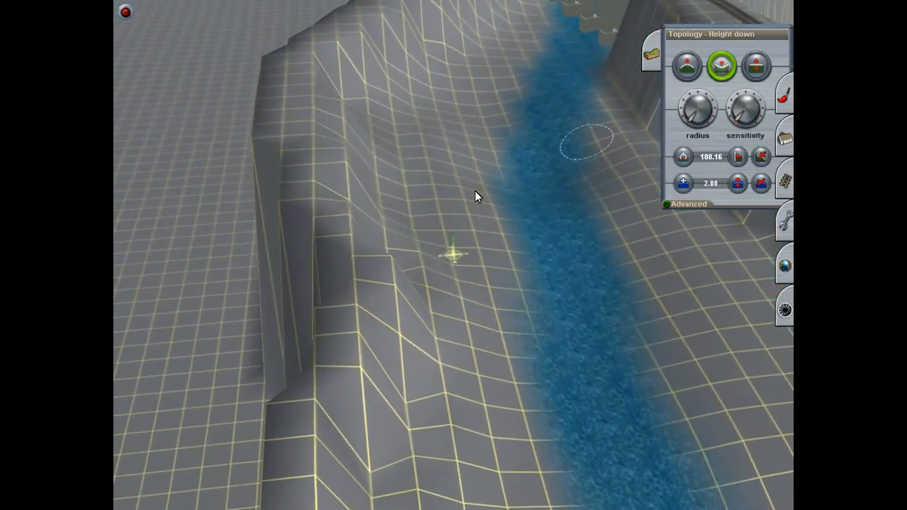
mouse_move(387, 280)
left_mouse_down()
mouse_move(360, 301)
mouse_move(333, 354)
left_mouse_up()
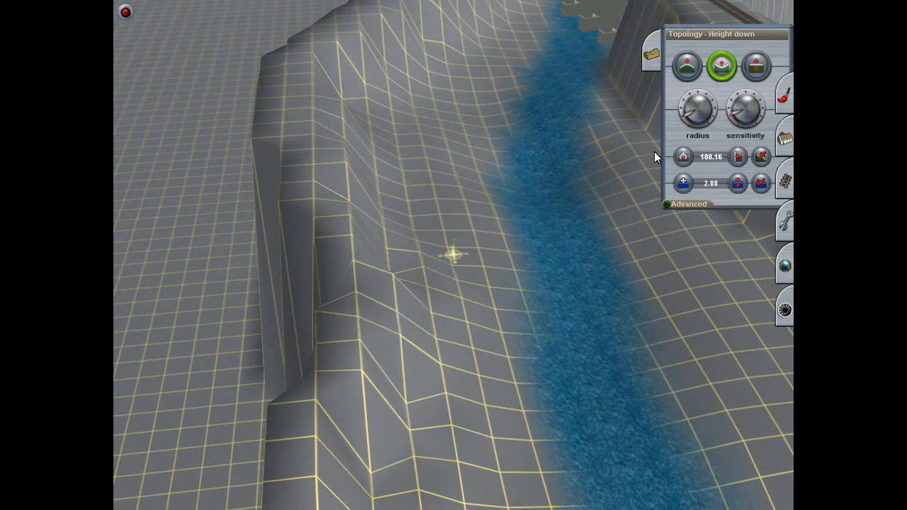
mouse_move(346, 270)
left_mouse_down()
mouse_move(338, 345)
mouse_move(306, 408)
left_mouse_up()
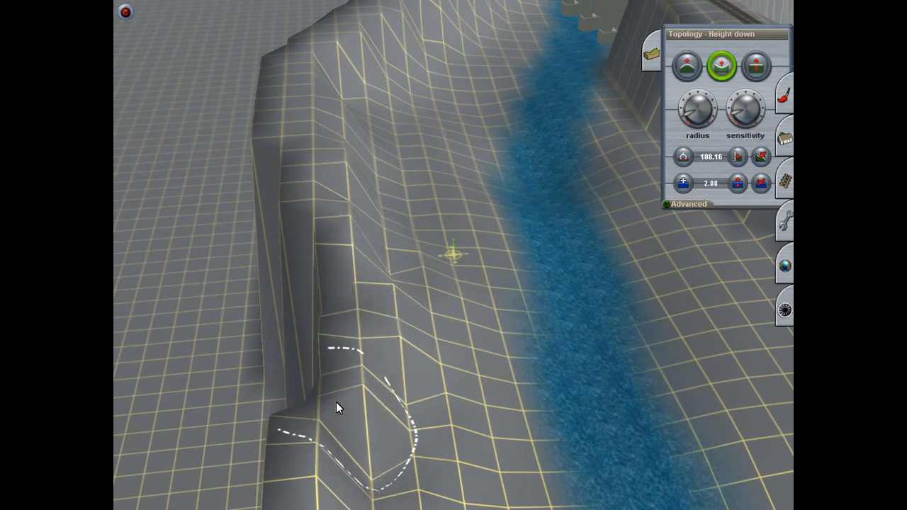
right_click(335, 406)
right_click(332, 431)
Step: Reduce the cursor radius and raise the sharp dip in the riverbank slope with the Adjust height tool
mouse_move(444, 146)
left_mouse_down()
mouse_move(427, 174)
mouse_move(426, 262)
left_mouse_up()
right_click_drag(426, 262, 431, 242)
right_click(430, 217)
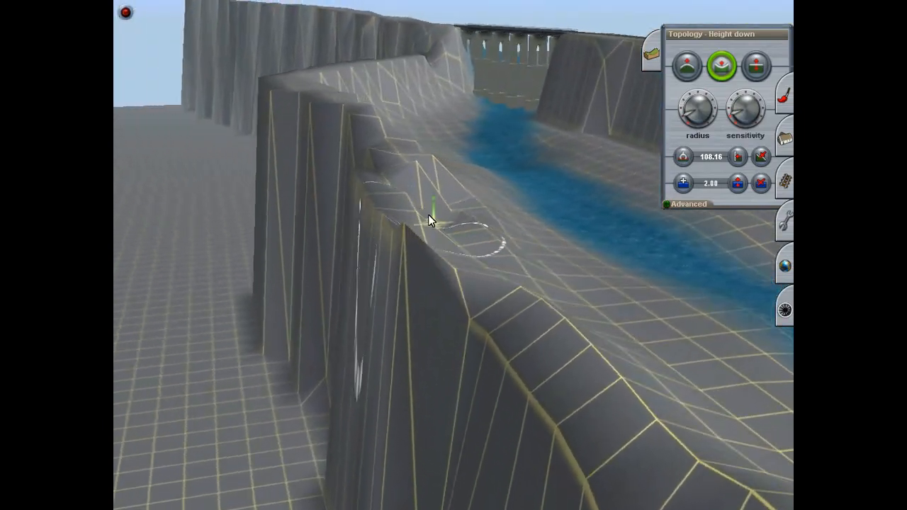
right_click(468, 264)
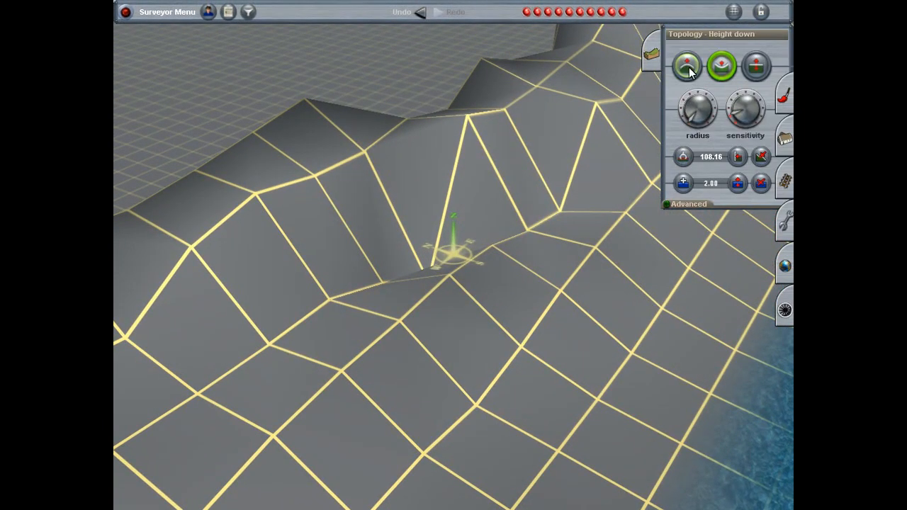
left_click(757, 66)
key("Left")
key("Up")
left_click_drag(431, 273, 428, 244)
key("Down")
key("Left")
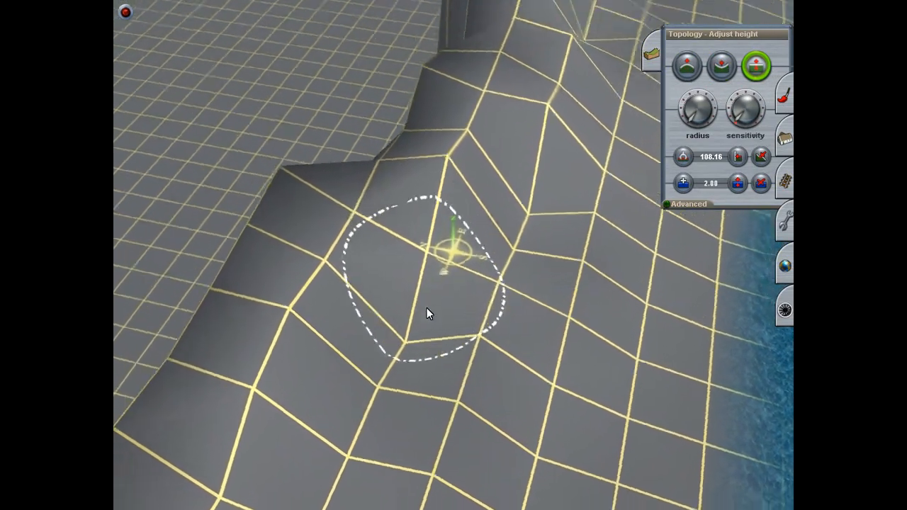
Step: Raise the low grid points at the foot of the riverbank slope to soften its gradient
key("Up")
key("Right")
mouse_move(438, 349)
left_mouse_down()
mouse_move(411, 332)
mouse_move(413, 290)
left_mouse_up()
right_click(419, 360)
left_click_drag(413, 335, 413, 327)
left_click_drag(299, 356, 300, 344)
right_click_drag(305, 360, 570, 249)
Step: Lift the hollows below the neighbouring peaks to even out the next stretch of riverbank
key("Left")
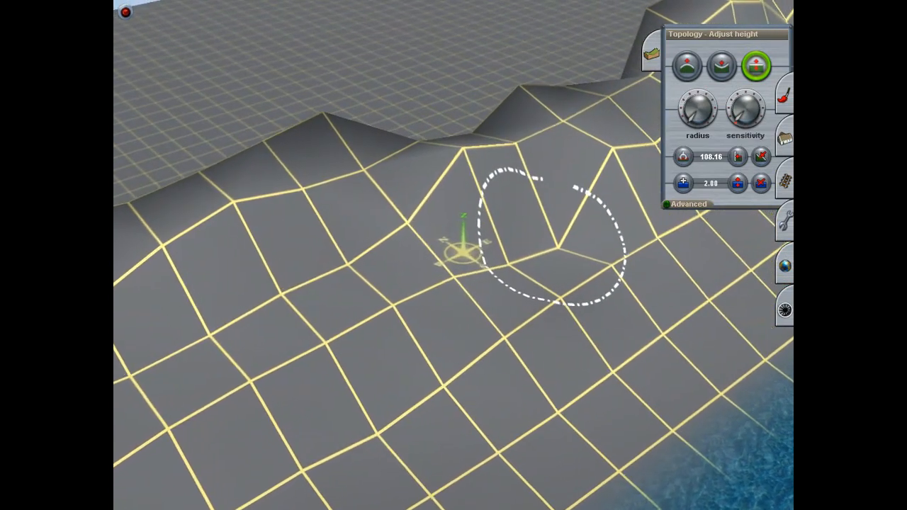
left_click_drag(542, 242, 541, 217)
left_click_drag(499, 256, 499, 243)
key("Down")
right_click_drag(503, 364, 453, 194)
key("Up")
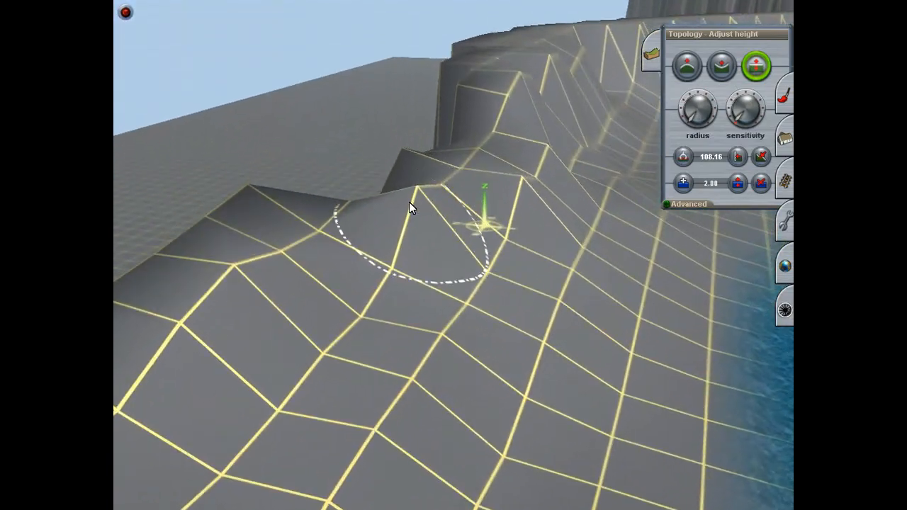
Step: Lower the protruding grid points on the riverbank crest and upper slope to smooth the ridge
mouse_move(389, 211)
left_mouse_down()
mouse_move(386, 249)
mouse_move(402, 263)
left_mouse_up()
right_click(534, 213)
right_click(437, 243)
key("Up")
key("Left")
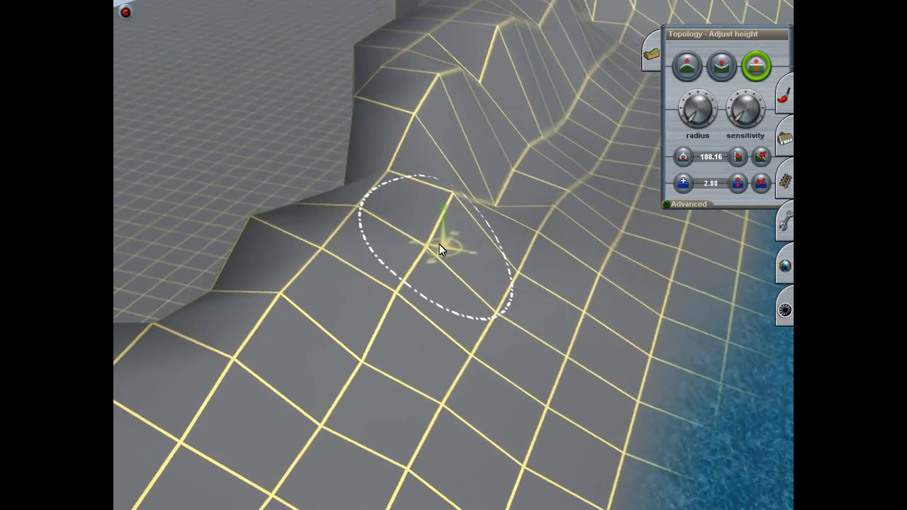
left_click_drag(484, 245, 483, 264)
left_click_drag(470, 206, 470, 220)
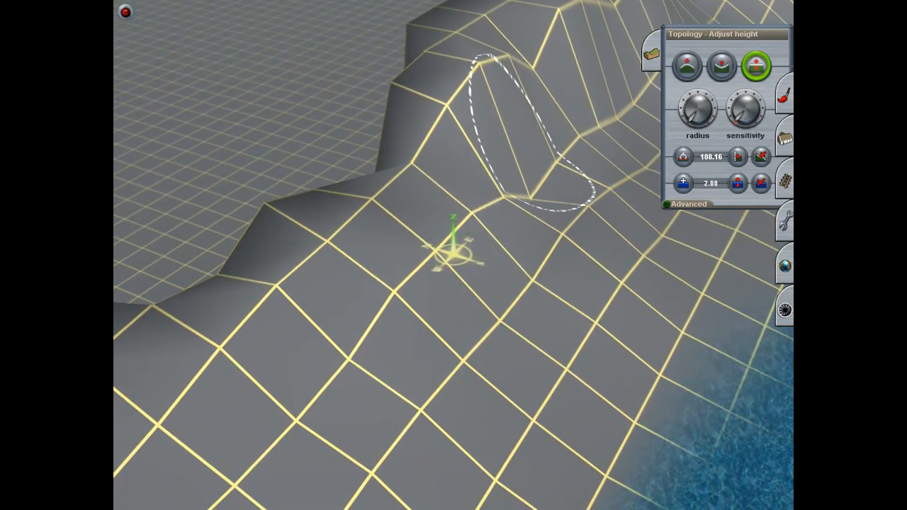
Step: Raise the low points along the base of the steep bank section further along the ridge
right_click(531, 198)
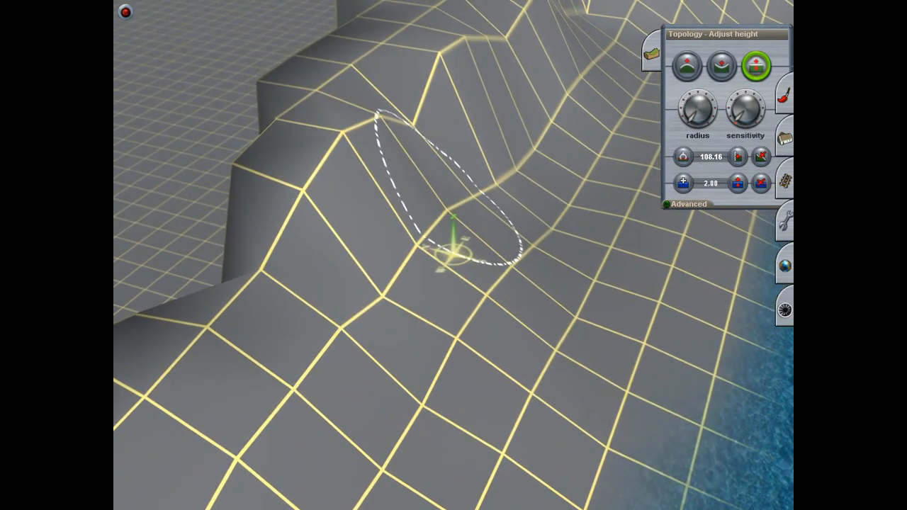
right_click_drag(386, 283, 434, 241)
right_click(508, 143)
mouse_move(508, 142)
right_mouse_down()
mouse_move(552, 229)
mouse_move(405, 309)
mouse_move(431, 195)
mouse_move(444, 245)
right_mouse_up()
left_click_drag(496, 250, 496, 222)
left_click_drag(446, 295, 445, 284)
left_click_drag(398, 319, 398, 312)
Step: Pull down the pointed peaks along the crest of the steep bank section
left_click_drag(378, 177, 378, 190)
mouse_move(327, 202)
left_mouse_down()
mouse_move(327, 214)
mouse_move(280, 236)
left_mouse_up()
left_click_drag(444, 152, 444, 160)
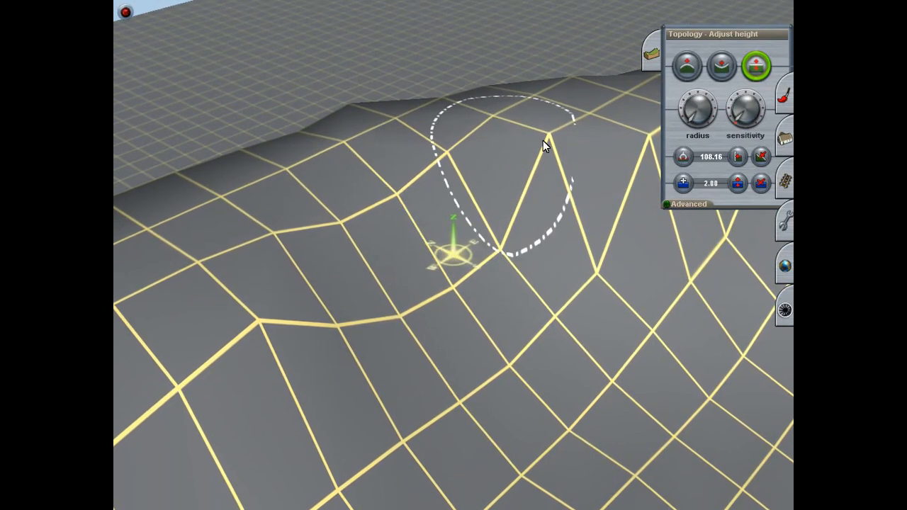
left_click_drag(543, 141, 543, 156)
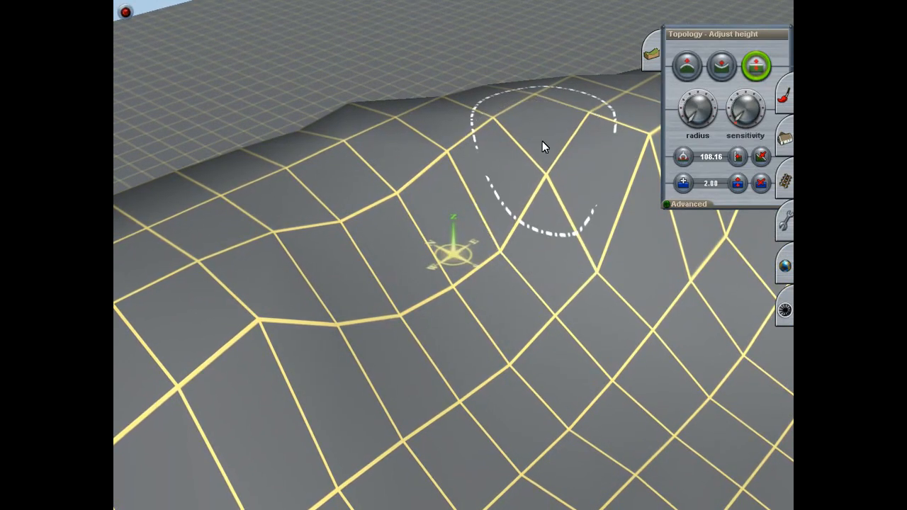
right_click(544, 141)
Step: Lower the remaining high grid points on the next part of the riverbank crest
key("Right")
left_click_drag(564, 272, 565, 285)
mouse_move(557, 340)
right_mouse_down()
mouse_move(392, 362)
mouse_move(359, 312)
mouse_move(418, 201)
right_mouse_up()
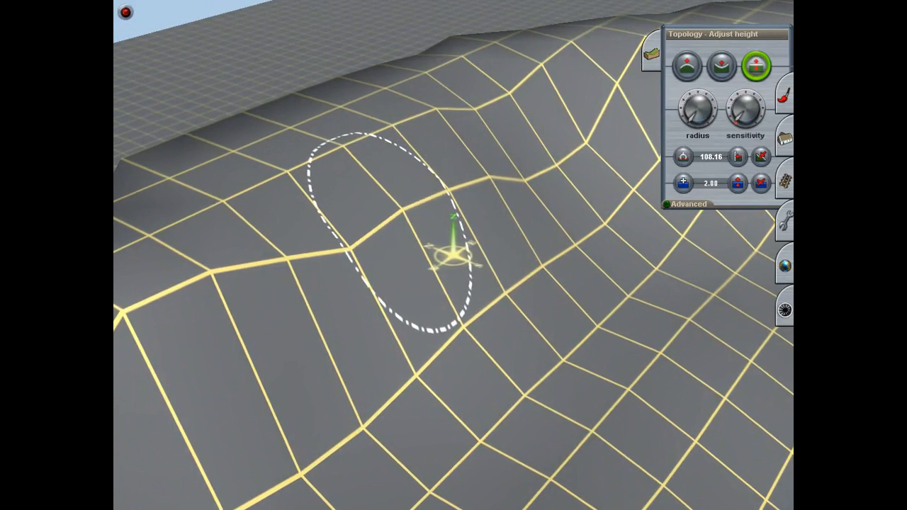
left_click_drag(263, 298, 264, 312)
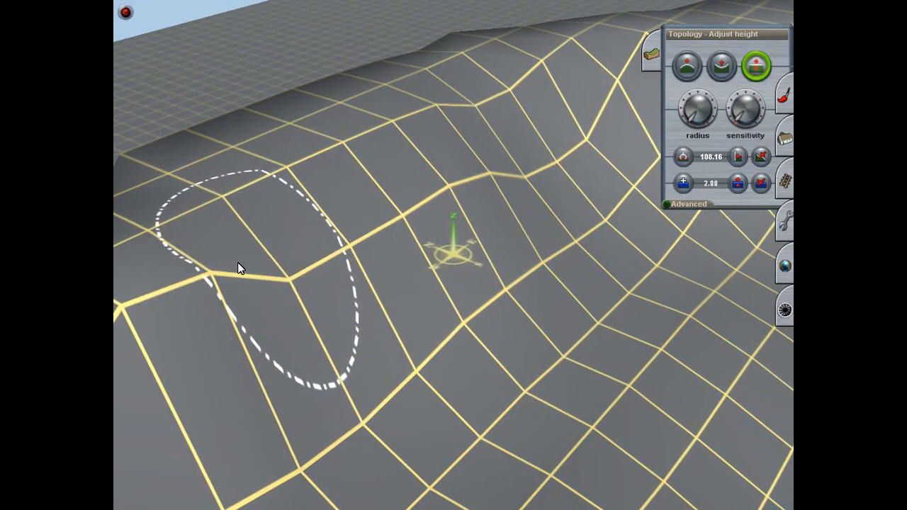
Step: Lower the protruding grid points at the next kink in the riverbank crest
left_click_drag(207, 335, 207, 358)
right_click(212, 296)
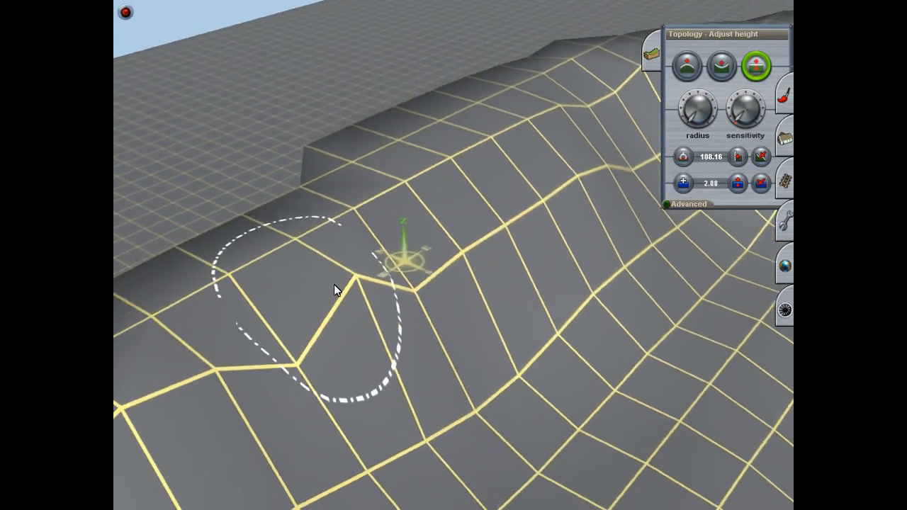
mouse_move(415, 296)
left_mouse_down()
mouse_move(414, 315)
mouse_move(425, 304)
mouse_move(425, 313)
left_mouse_up()
mouse_move(434, 298)
right_mouse_down()
mouse_move(446, 305)
mouse_move(441, 231)
mouse_move(468, 252)
right_mouse_up()
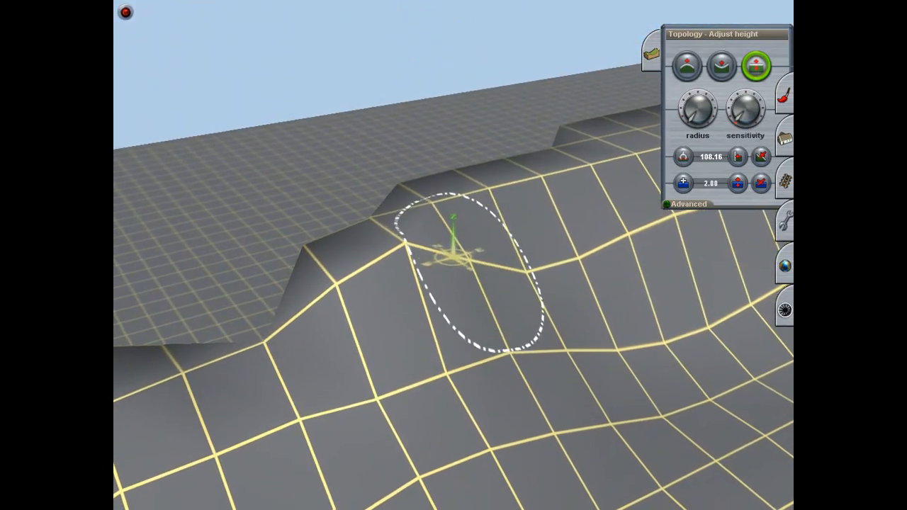
Step: Lower the crest points where the ridge steps down to the flat ground
mouse_move(480, 345)
right_mouse_down()
mouse_move(591, 308)
mouse_move(531, 285)
mouse_move(488, 229)
mouse_move(393, 249)
mouse_move(416, 172)
mouse_move(409, 227)
mouse_move(435, 242)
mouse_move(433, 267)
mouse_move(453, 255)
right_mouse_up()
left_click_drag(372, 206, 372, 241)
left_click_drag(287, 240, 286, 259)
right_click(441, 215)
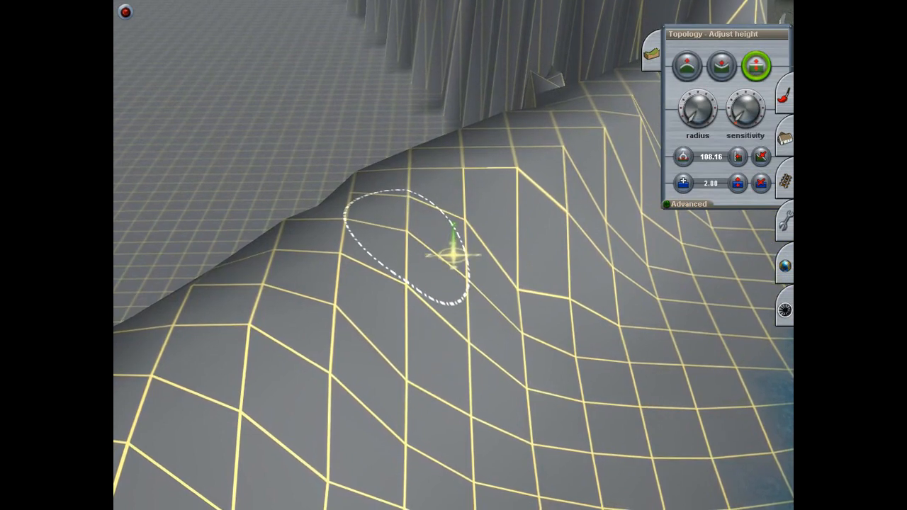
Step: Pull down the high grid points on the bank slope approaching the bridge end
left_click_drag(511, 165, 511, 187)
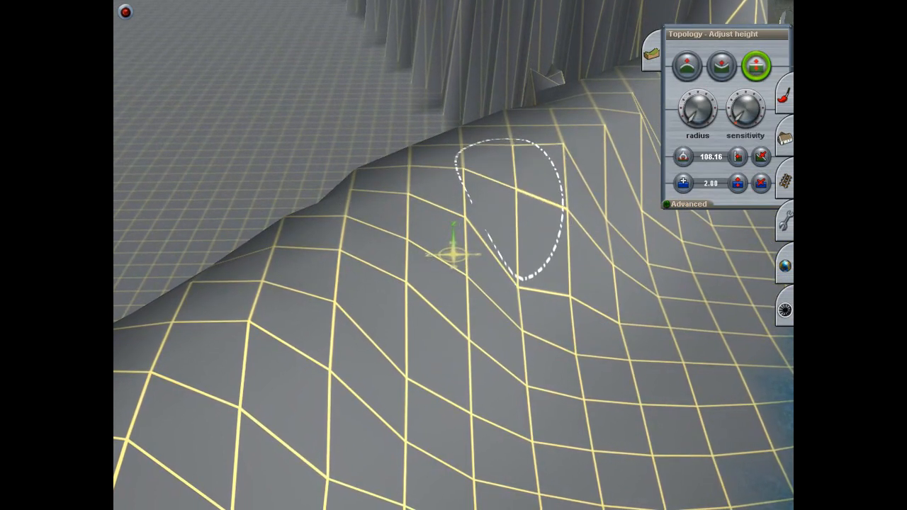
right_click(522, 153)
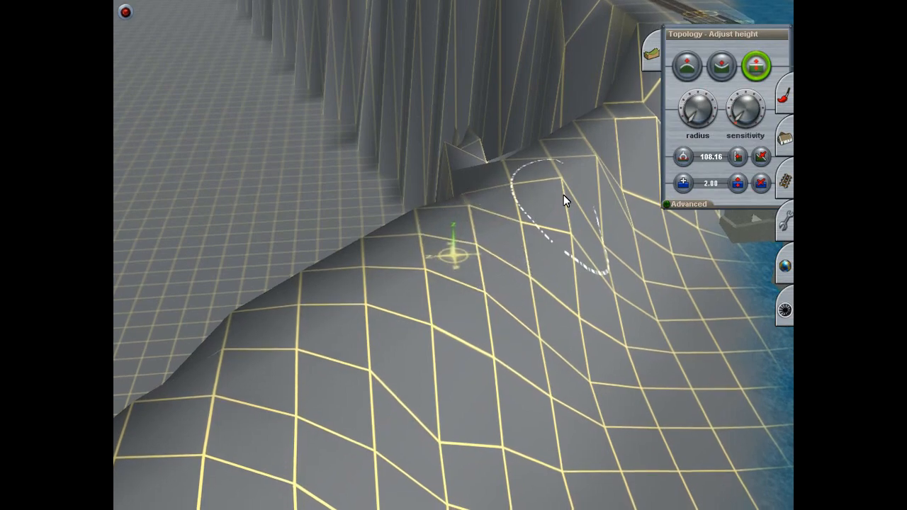
mouse_move(572, 233)
right_mouse_down()
mouse_move(575, 220)
mouse_move(502, 191)
right_mouse_up()
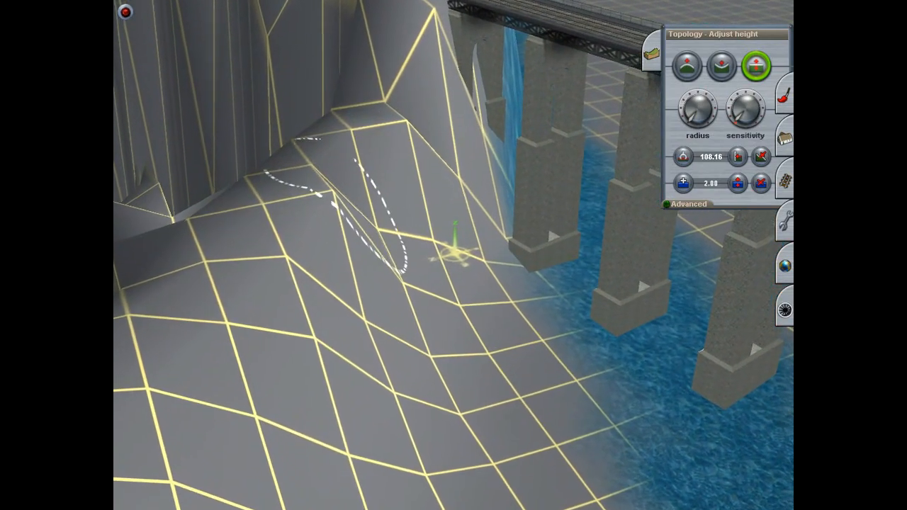
mouse_move(332, 270)
right_mouse_down()
mouse_move(339, 413)
mouse_move(425, 235)
mouse_move(449, 233)
mouse_move(532, 269)
mouse_move(469, 236)
mouse_move(458, 270)
mouse_move(460, 250)
mouse_move(533, 265)
mouse_move(567, 245)
mouse_move(589, 170)
mouse_move(565, 241)
mouse_move(441, 158)
mouse_move(406, 203)
mouse_move(488, 214)
mouse_move(455, 203)
mouse_move(447, 139)
mouse_move(464, 80)
mouse_move(477, 181)
mouse_move(449, 57)
mouse_move(490, 70)
mouse_move(448, 292)
mouse_move(480, 156)
mouse_move(393, 59)
mouse_move(478, 63)
mouse_move(469, 162)
mouse_move(425, 239)
mouse_move(484, 249)
mouse_move(464, 283)
mouse_move(467, 224)
mouse_move(502, 191)
mouse_move(413, 221)
mouse_move(434, 221)
mouse_move(470, 196)
mouse_move(463, 214)
mouse_move(411, 252)
mouse_move(418, 230)
mouse_move(467, 205)
mouse_move(430, 219)
mouse_move(438, 199)
mouse_move(470, 222)
mouse_move(458, 239)
mouse_move(458, 270)
mouse_move(535, 308)
mouse_move(572, 224)
mouse_move(442, 142)
mouse_move(439, 265)
mouse_move(408, 364)
right_mouse_up()
key("Left")
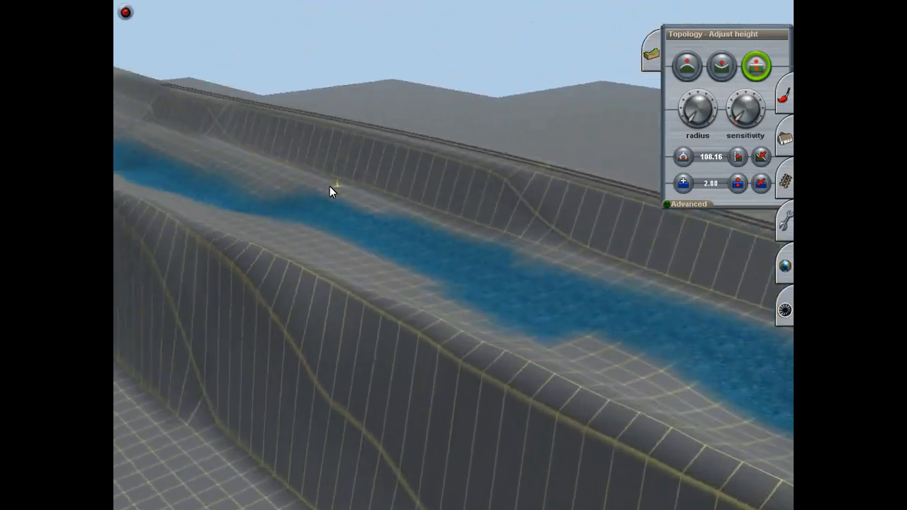
Step: Switch to ground painting and choose the plain grey texture
key("Up")
right_click_drag(513, 96, 469, 212)
key("Down")
key("Down")
left_click(784, 97)
scroll(689, 132, "down", 5)
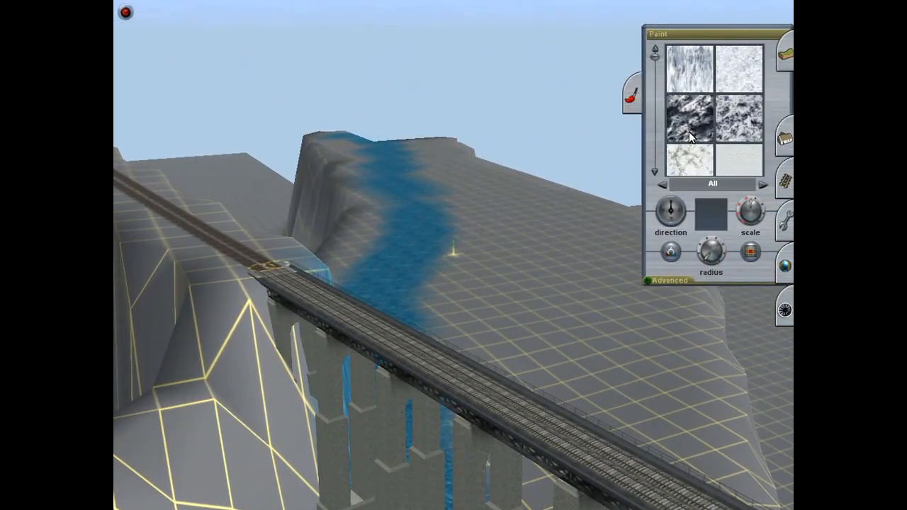
left_click(671, 282)
scroll(708, 118, "down", 6)
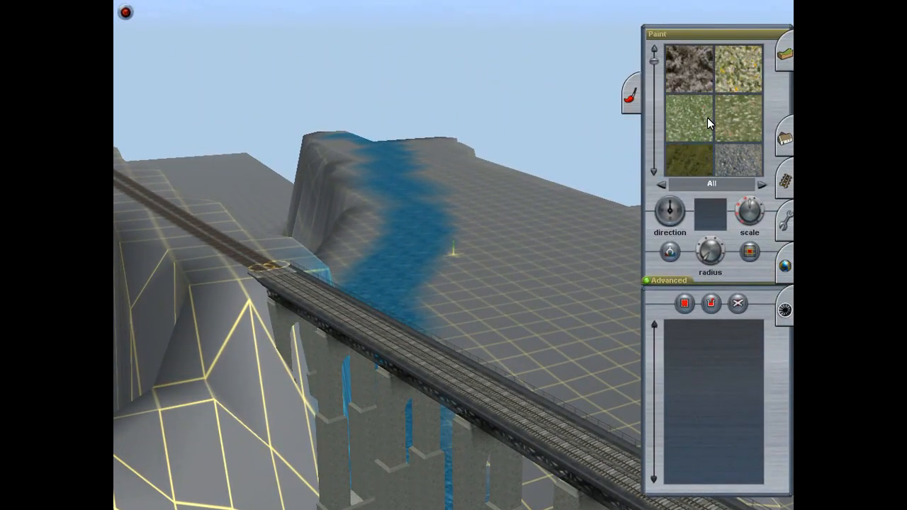
left_click(679, 282)
scroll(702, 106, "down", 5)
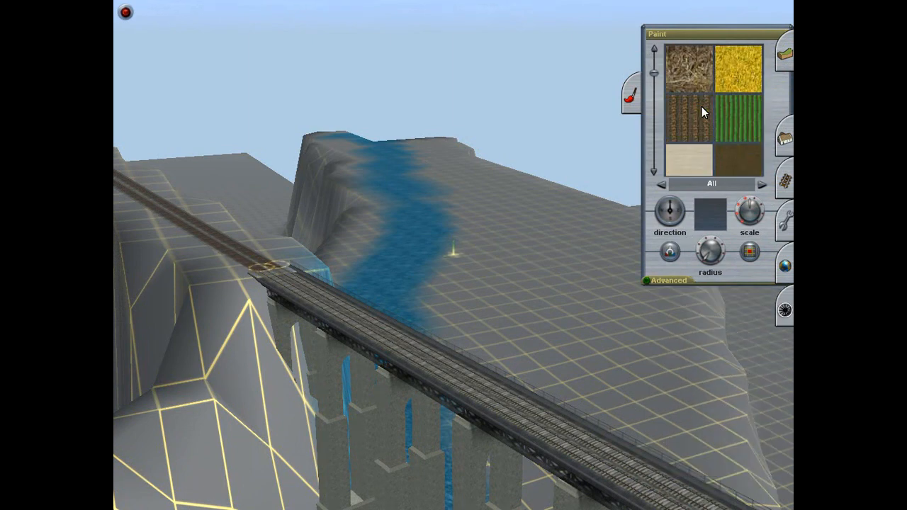
scroll(702, 117, "down", 5)
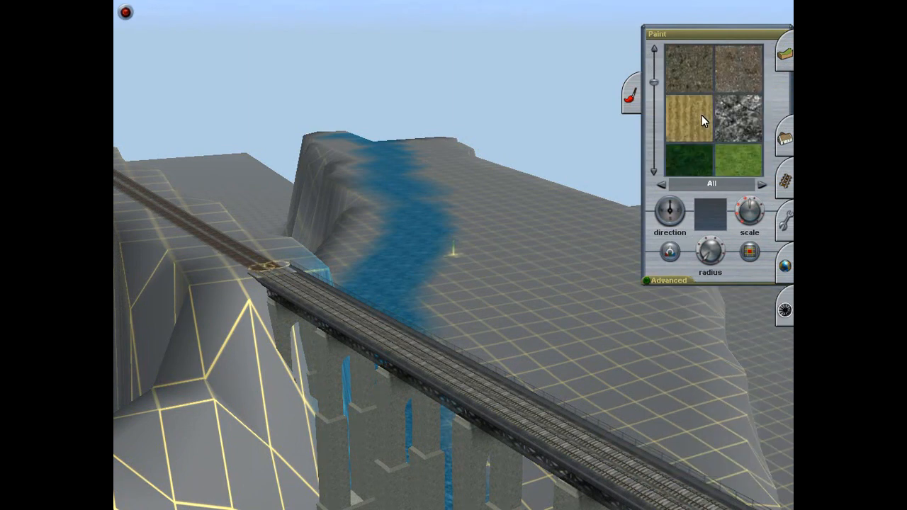
scroll(701, 120, "down", 5)
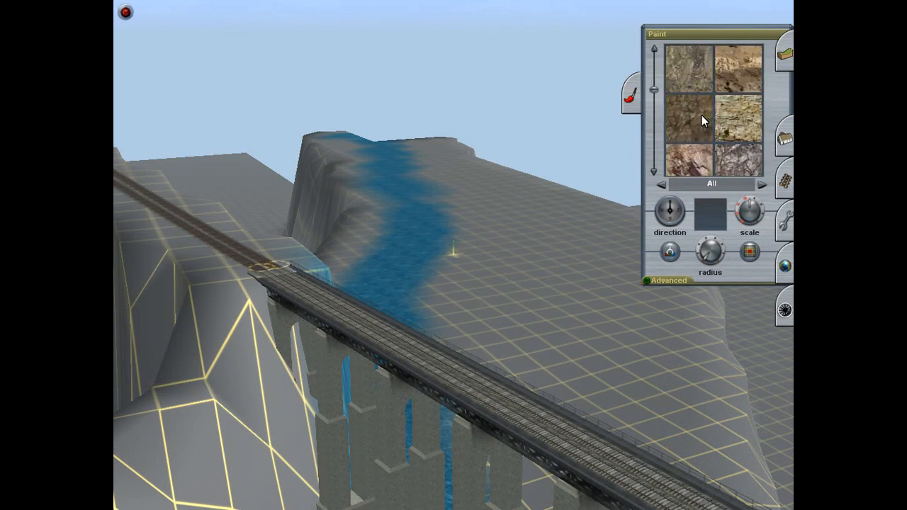
scroll(701, 121, "down", 5)
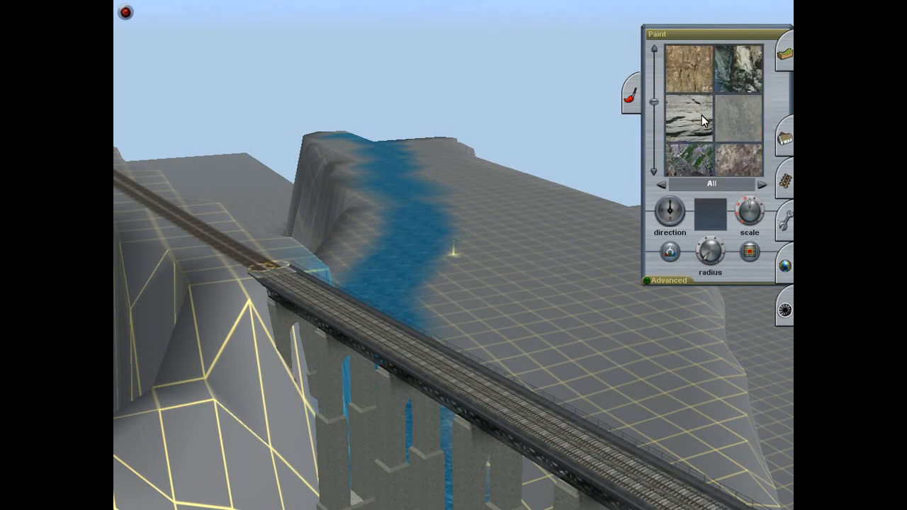
scroll(702, 117, "down", 5)
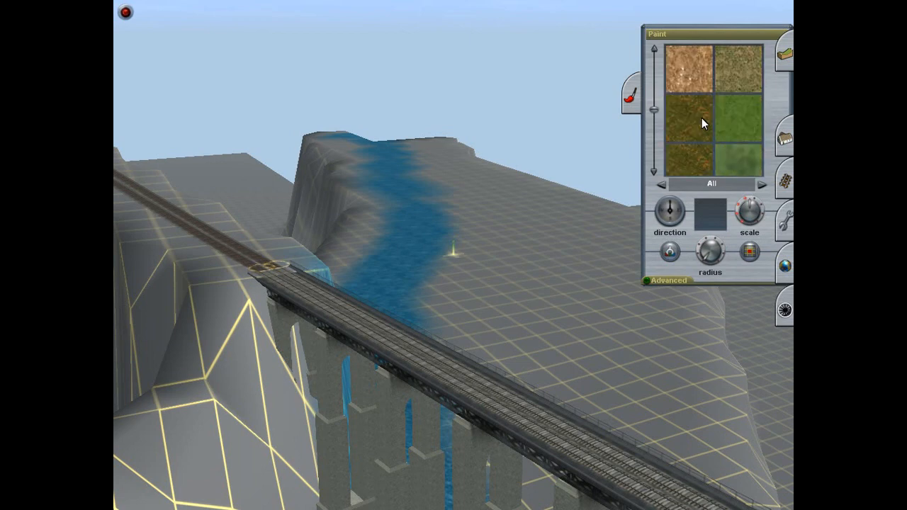
scroll(701, 120, "down", 5)
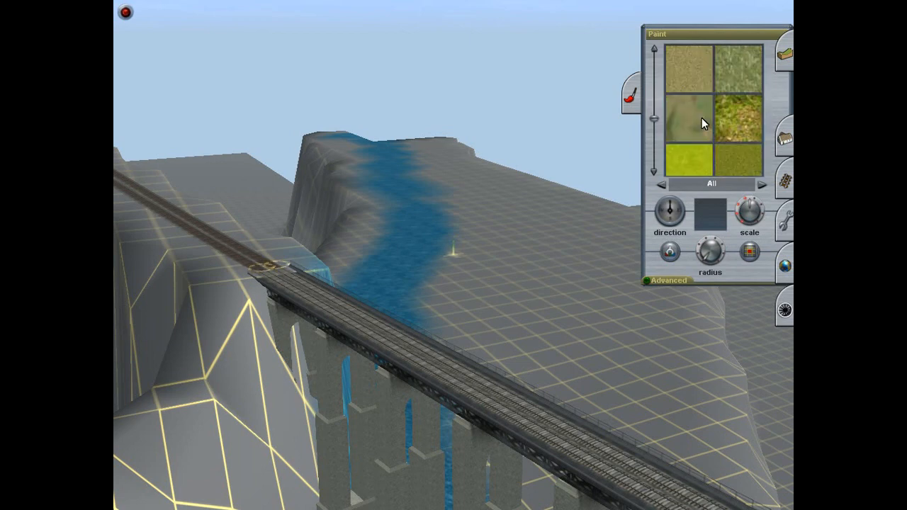
scroll(702, 122, "down", 4)
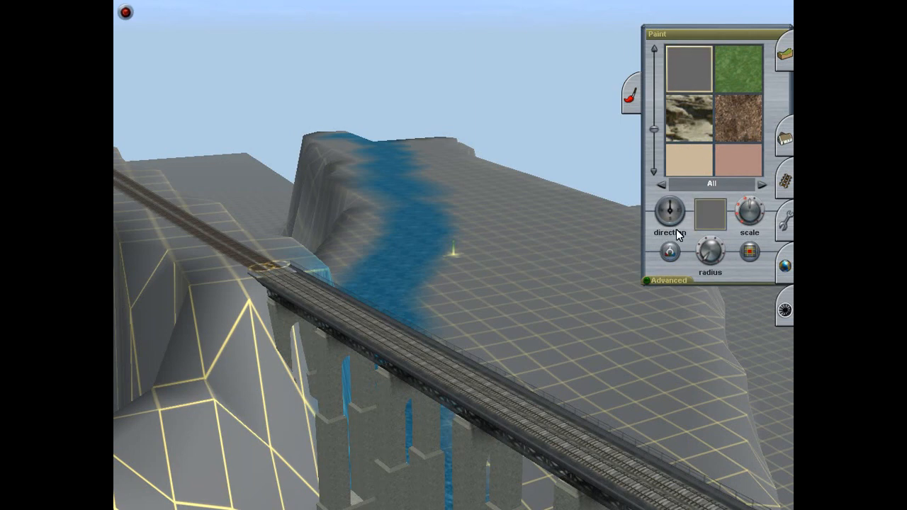
Step: Try painting a plain grey patch across the blue river beyond the bridge, and undo it
right_click_drag(448, 284, 451, 228)
key("Up")
left_click_drag(434, 289, 433, 280)
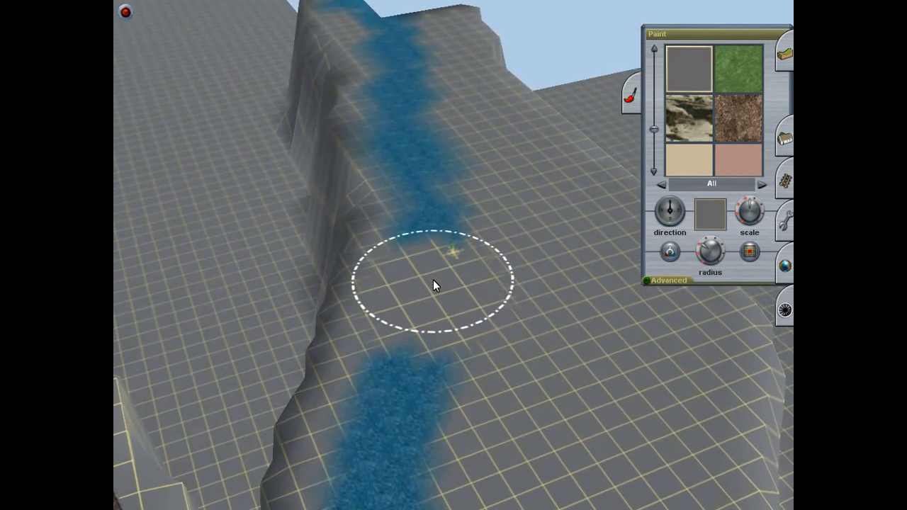
key("ctrl+z")
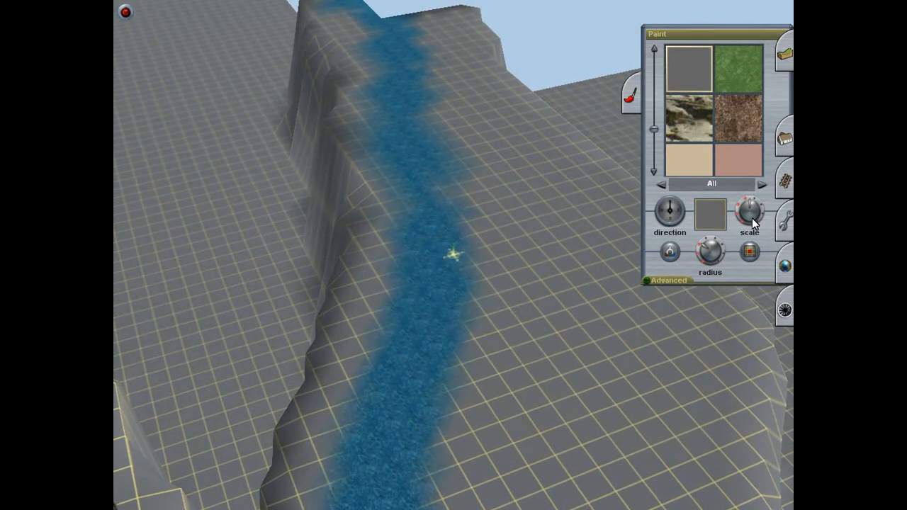
Step: Paint over the blue river texture along the valley with plain grey at a reduced texture scale
mouse_move(561, 324)
left_mouse_down()
mouse_move(409, 360)
mouse_move(458, 218)
mouse_move(445, 180)
mouse_move(452, 185)
mouse_move(422, 197)
left_mouse_up()
key("Up")
mouse_move(455, 296)
right_mouse_down()
mouse_move(485, 490)
mouse_move(492, 382)
mouse_move(531, 284)
mouse_move(520, 314)
mouse_move(484, 196)
mouse_move(442, 143)
right_mouse_up()
mouse_move(442, 140)
left_mouse_down()
mouse_move(426, 124)
mouse_move(426, 249)
mouse_move(459, 160)
mouse_move(418, 181)
mouse_move(468, 199)
mouse_move(428, 390)
mouse_move(460, 161)
mouse_move(450, 157)
mouse_move(464, 160)
mouse_move(446, 160)
mouse_move(461, 184)
mouse_move(419, 290)
mouse_move(475, 171)
mouse_move(457, 161)
mouse_move(419, 332)
mouse_move(470, 158)
mouse_move(484, 195)
mouse_move(442, 193)
mouse_move(463, 176)
mouse_move(481, 183)
mouse_move(461, 169)
mouse_move(466, 155)
mouse_move(441, 155)
mouse_move(419, 345)
mouse_move(501, 160)
mouse_move(429, 233)
mouse_move(460, 197)
mouse_move(464, 271)
mouse_move(441, 176)
mouse_move(455, 161)
mouse_move(460, 278)
mouse_move(481, 175)
mouse_move(459, 176)
mouse_move(445, 153)
mouse_move(439, 164)
mouse_move(483, 161)
mouse_move(481, 150)
mouse_move(477, 166)
left_mouse_up()
key("Right")
key("Down")
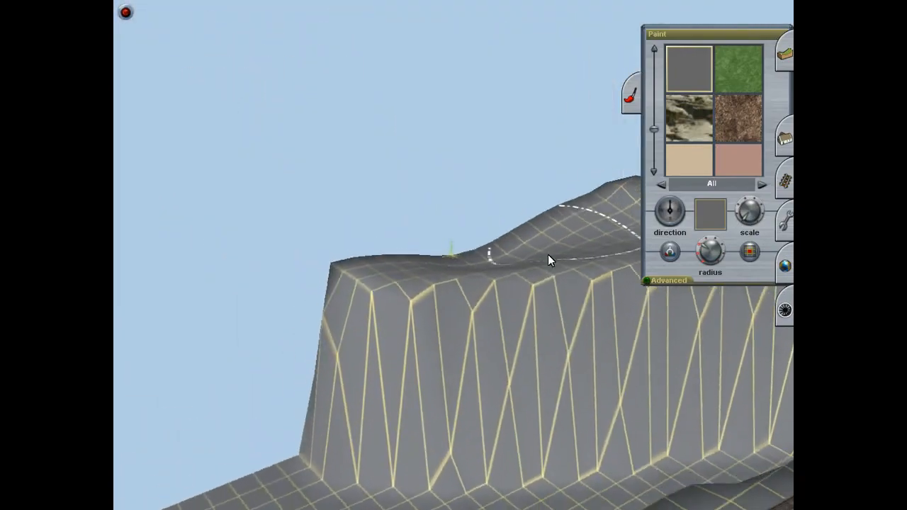
Step: Try filling the riverbank terrain with the plain sand-coloured texture
key("Up")
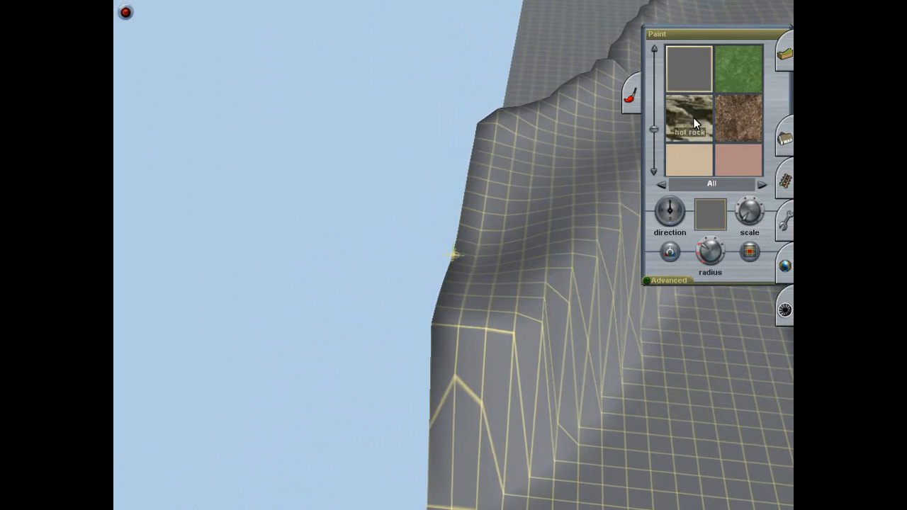
left_click(693, 171)
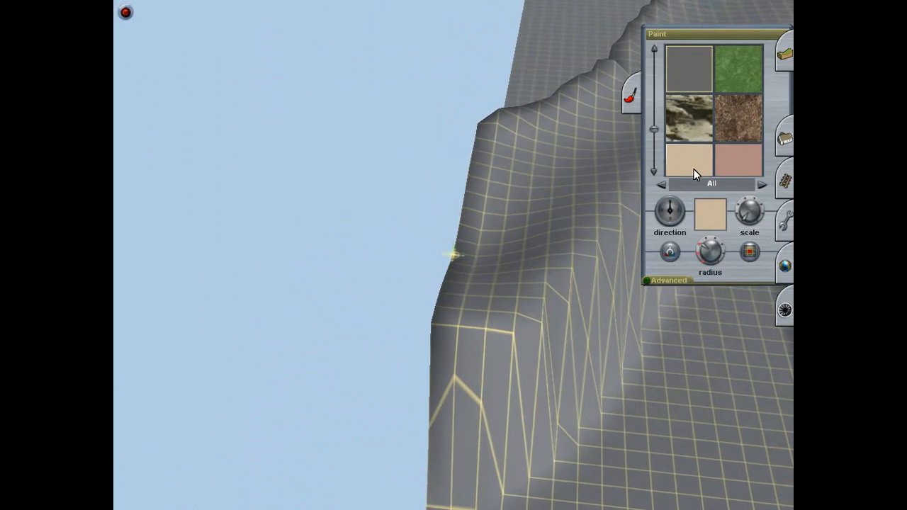
left_click(752, 255)
key("Right")
right_click_drag(567, 389, 413, 161)
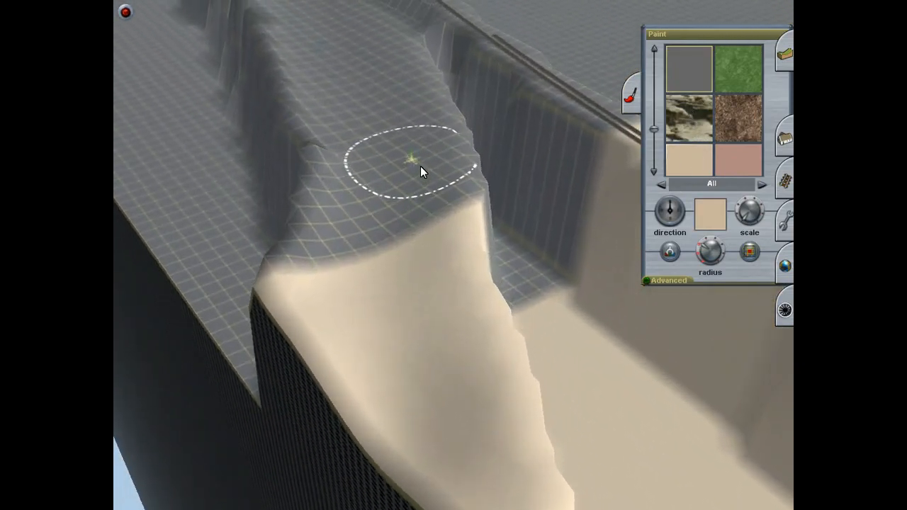
left_click(755, 255)
key("Down")
right_click_drag(440, 240, 450, 358)
key("Up")
key("ctrl+z")
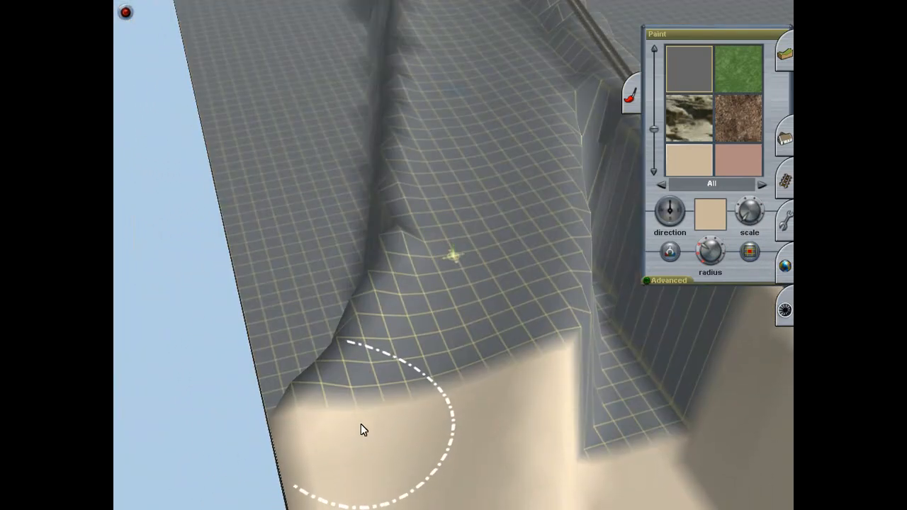
Step: Try painting the terrain with the pale blue-white texture, and undo both that and the sand fill
key("Right")
right_click(498, 413)
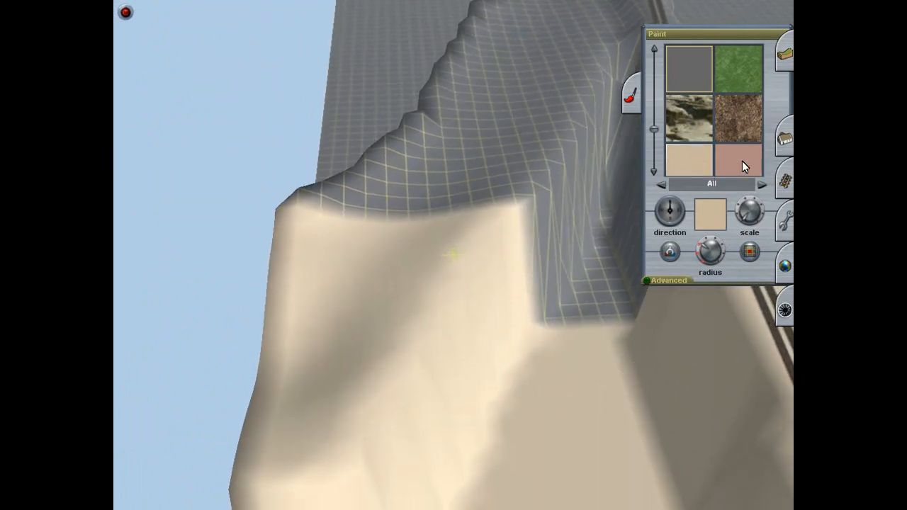
scroll(742, 161, "down", 2)
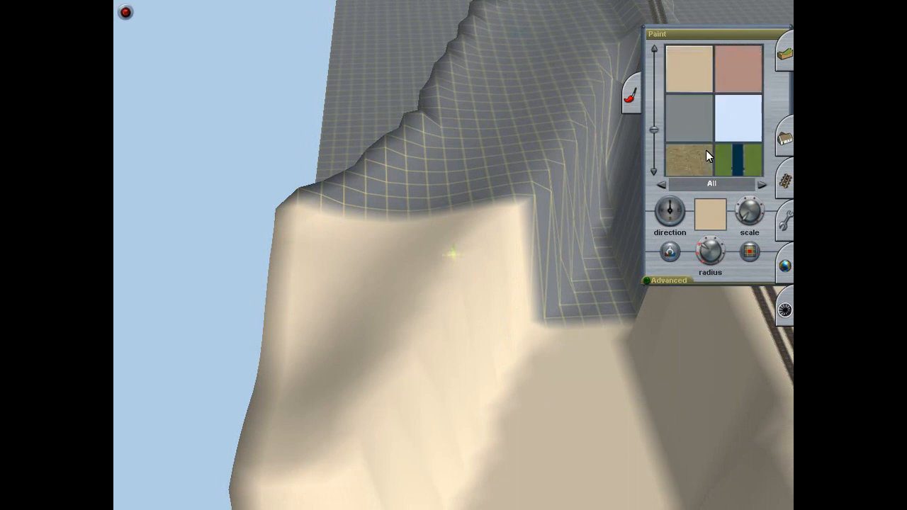
left_click(756, 122)
mouse_move(397, 233)
left_mouse_down()
mouse_move(375, 366)
mouse_move(494, 201)
mouse_move(514, 507)
left_mouse_up()
key("ctrl+z")
key("ctrl+z")
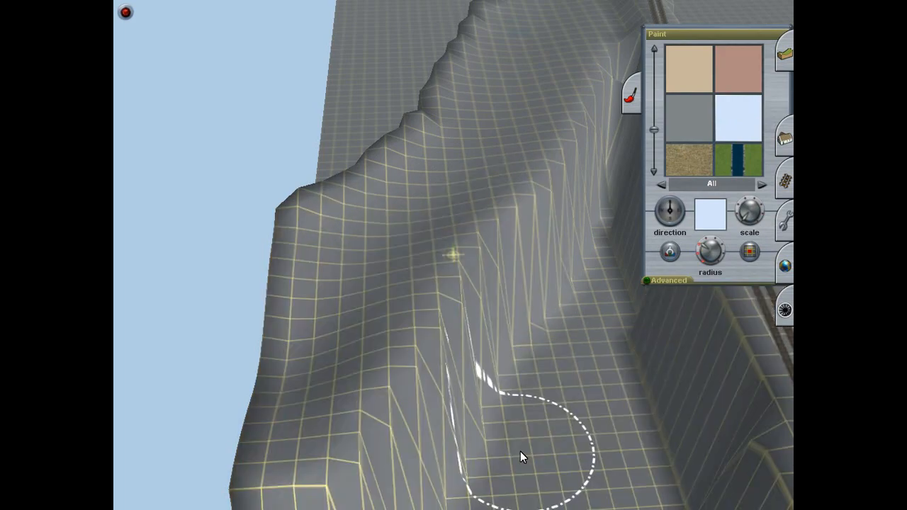
Step: Reselect the plain grey texture and paint over the faint blue trace left in the riverbed
mouse_move(513, 366)
right_mouse_down()
mouse_move(499, 295)
mouse_move(409, 155)
mouse_move(427, 109)
mouse_move(497, 228)
mouse_move(430, 227)
right_mouse_up()
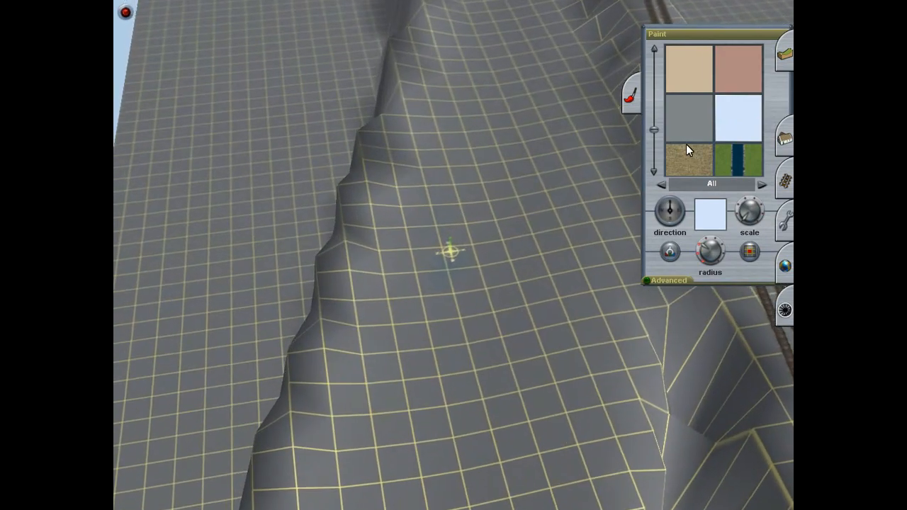
scroll(687, 139, "up", 3)
left_click(687, 136)
mouse_move(462, 240)
right_mouse_down()
mouse_move(470, 154)
mouse_move(468, 172)
mouse_move(445, 113)
mouse_move(473, 119)
mouse_move(444, 108)
mouse_move(449, 119)
mouse_move(436, 107)
mouse_move(479, 110)
mouse_move(438, 107)
mouse_move(472, 178)
mouse_move(442, 211)
mouse_move(456, 180)
mouse_move(447, 256)
mouse_move(435, 210)
mouse_move(444, 261)
mouse_move(404, 232)
mouse_move(410, 204)
mouse_move(464, 253)
mouse_move(516, 224)
mouse_move(466, 229)
mouse_move(470, 254)
mouse_move(516, 265)
mouse_move(496, 199)
mouse_move(363, 339)
mouse_move(315, 285)
mouse_move(353, 330)
mouse_move(302, 429)
mouse_move(443, 211)
mouse_move(442, 189)
mouse_move(400, 188)
mouse_move(416, 175)
mouse_move(482, 218)
mouse_move(454, 290)
mouse_move(456, 219)
mouse_move(445, 241)
right_mouse_up()
key("Right")
key("Left")
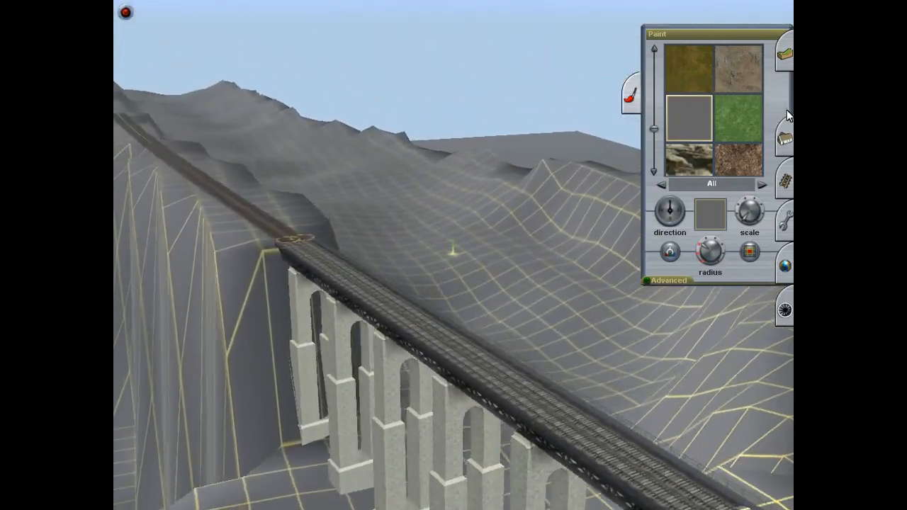
Step: Set the water height to 85 and add a water patch in the valley beside the bridge
left_click(787, 129)
left_click(780, 53)
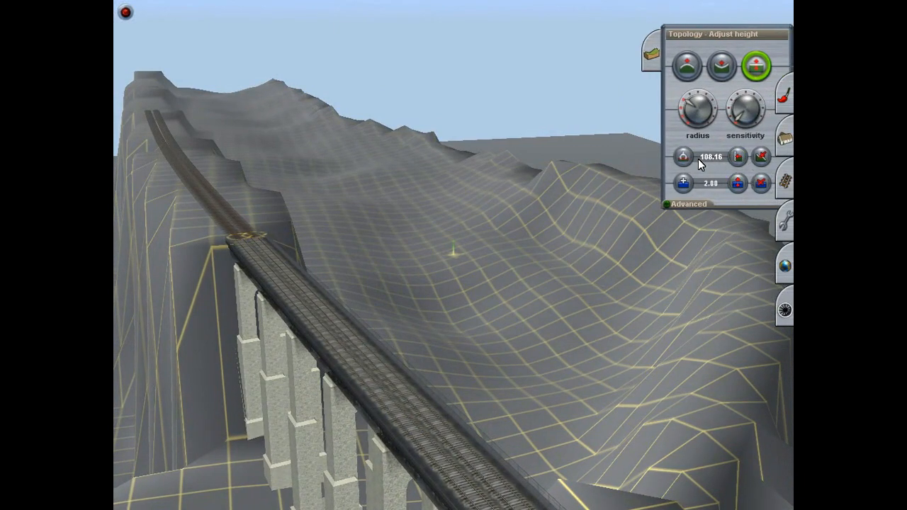
left_click(719, 186)
left_click(684, 182)
mouse_move(512, 361)
left_mouse_down()
mouse_move(500, 373)
mouse_move(511, 310)
left_mouse_up()
key("Left")
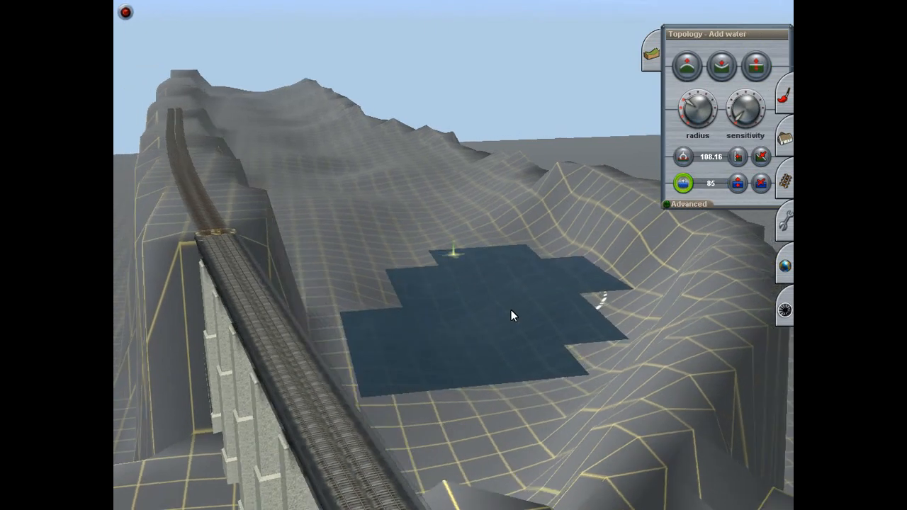
Step: Extend the water surface across the valley floor up to the track embankment
key("Left")
key("Up")
mouse_move(397, 348)
left_mouse_down()
mouse_move(333, 307)
mouse_move(307, 314)
left_mouse_up()
right_click(319, 312)
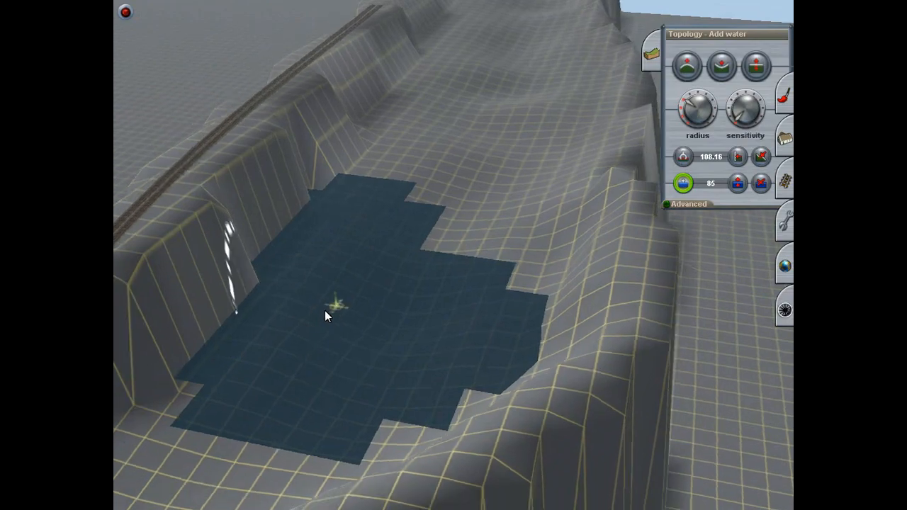
right_click(452, 223)
right_click(469, 201)
mouse_move(452, 222)
left_mouse_down()
mouse_move(485, 197)
mouse_move(459, 195)
mouse_move(459, 184)
mouse_move(456, 234)
mouse_move(454, 170)
mouse_move(460, 180)
mouse_move(470, 168)
mouse_move(460, 177)
mouse_move(448, 169)
mouse_move(433, 216)
mouse_move(441, 310)
mouse_move(447, 182)
mouse_move(457, 211)
mouse_move(491, 170)
mouse_move(544, 370)
mouse_move(518, 253)
mouse_move(436, 214)
mouse_move(446, 174)
mouse_move(466, 344)
mouse_move(455, 367)
mouse_move(477, 288)
mouse_move(439, 243)
mouse_move(484, 190)
mouse_move(442, 155)
mouse_move(479, 211)
mouse_move(425, 197)
mouse_move(386, 225)
mouse_move(461, 229)
mouse_move(506, 274)
mouse_move(490, 248)
mouse_move(461, 259)
mouse_move(454, 202)
mouse_move(415, 223)
mouse_move(431, 237)
mouse_move(475, 234)
mouse_move(445, 240)
mouse_move(450, 215)
left_mouse_up()
Step: Continue the water along the far stretch of the valley beside the track, and undo the added water
right_click(484, 197)
right_click(462, 195)
right_click(460, 194)
right_click(459, 184)
right_click(456, 234)
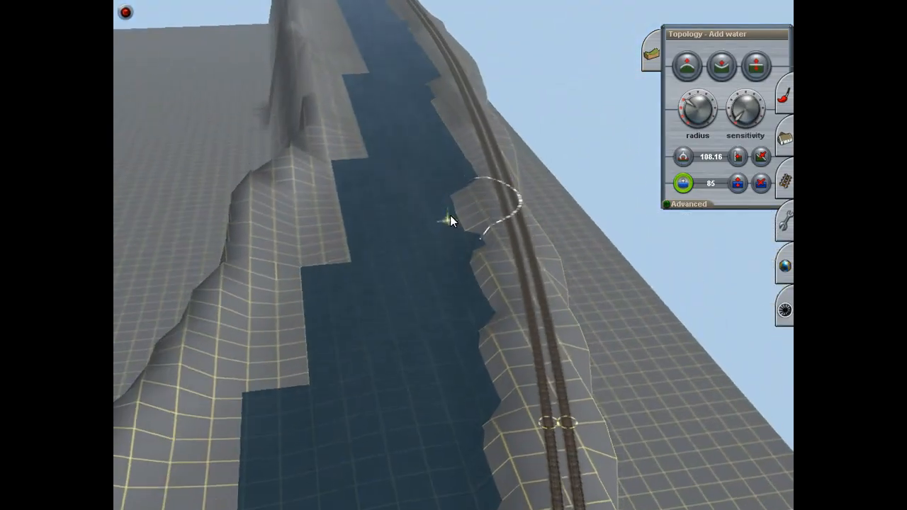
right_click_drag(450, 215, 474, 248)
mouse_move(521, 464)
right_mouse_down()
mouse_move(417, 237)
mouse_move(411, 188)
mouse_move(508, 229)
mouse_move(466, 196)
mouse_move(446, 214)
mouse_move(468, 92)
mouse_move(382, 162)
mouse_move(494, 271)
mouse_move(674, 95)
right_mouse_up()
key("ctrl+z")
Step: Use Adjust height with a small radius to raise the ground along the embankment beside the bridge end
left_click(687, 66)
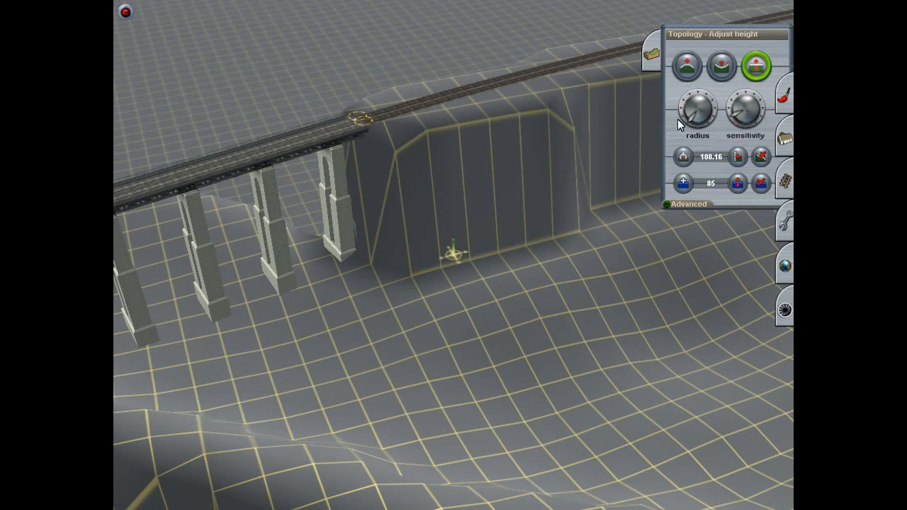
key("Up")
mouse_move(448, 279)
left_mouse_down()
mouse_move(453, 259)
mouse_move(470, 257)
mouse_move(473, 225)
mouse_move(445, 238)
left_mouse_up()
key("Right")
left_click_drag(497, 312, 496, 284)
key("Right")
key("Down")
key("Left")
key("Up")
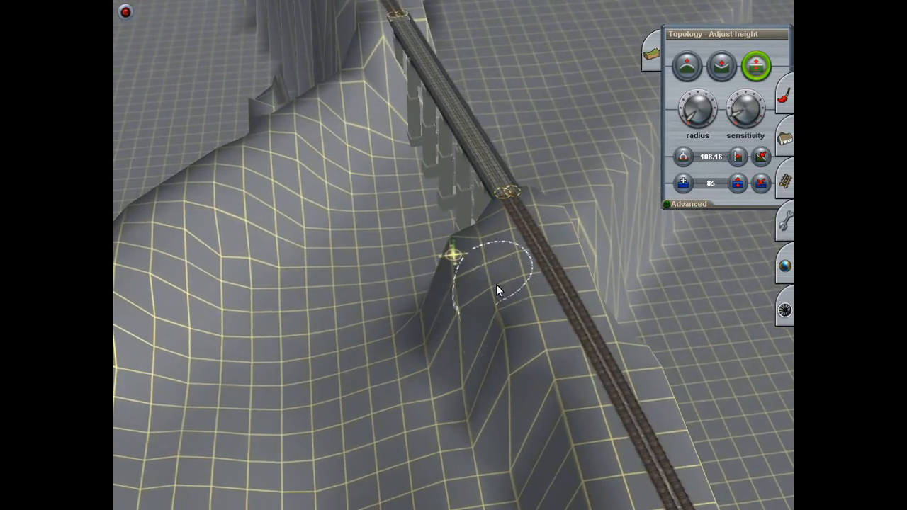
Step: Raise the grid points at the foot of the embankment to turn its sheer face into a slope
left_click_drag(460, 394, 460, 389)
key("Up")
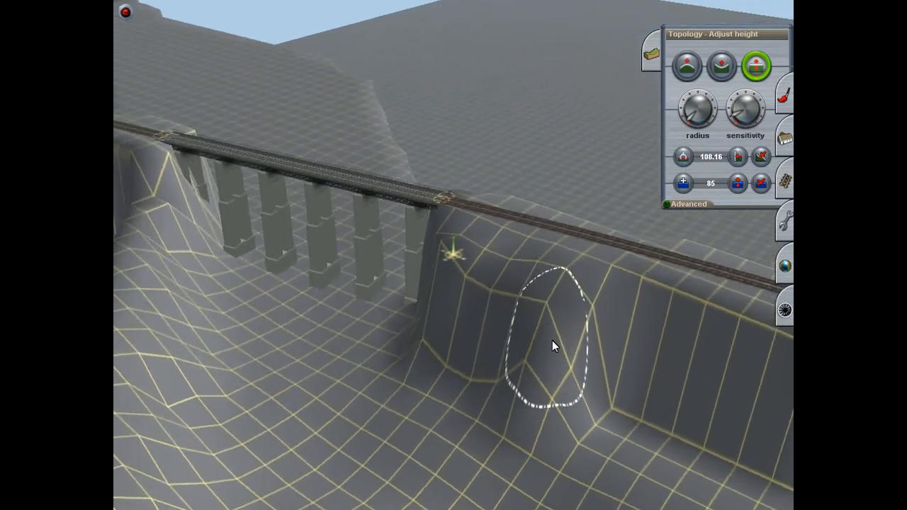
key("Right")
left_click(578, 431)
mouse_move(577, 411)
left_mouse_down()
mouse_move(582, 397)
mouse_move(591, 428)
mouse_move(590, 382)
mouse_move(562, 383)
mouse_move(560, 411)
mouse_move(545, 375)
mouse_move(521, 358)
mouse_move(524, 325)
mouse_move(524, 344)
mouse_move(548, 291)
mouse_move(553, 308)
left_mouse_up()
mouse_move(559, 389)
right_mouse_down()
mouse_move(560, 374)
mouse_move(386, 257)
mouse_move(478, 302)
mouse_move(410, 229)
mouse_move(427, 221)
mouse_move(452, 257)
mouse_move(463, 218)
mouse_move(521, 238)
right_mouse_up()
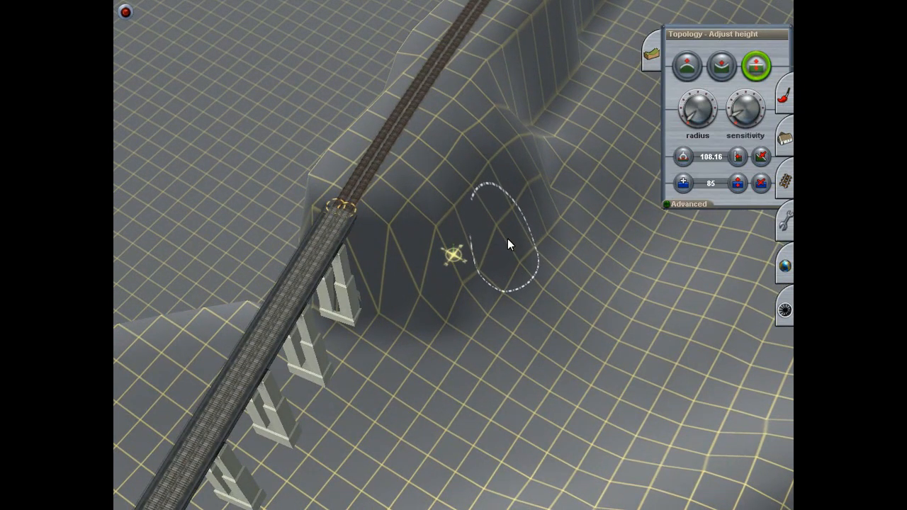
Step: Build up the lower slope of the embankment around the corner nearest the bridge piers
scroll(505, 238, "up", 5)
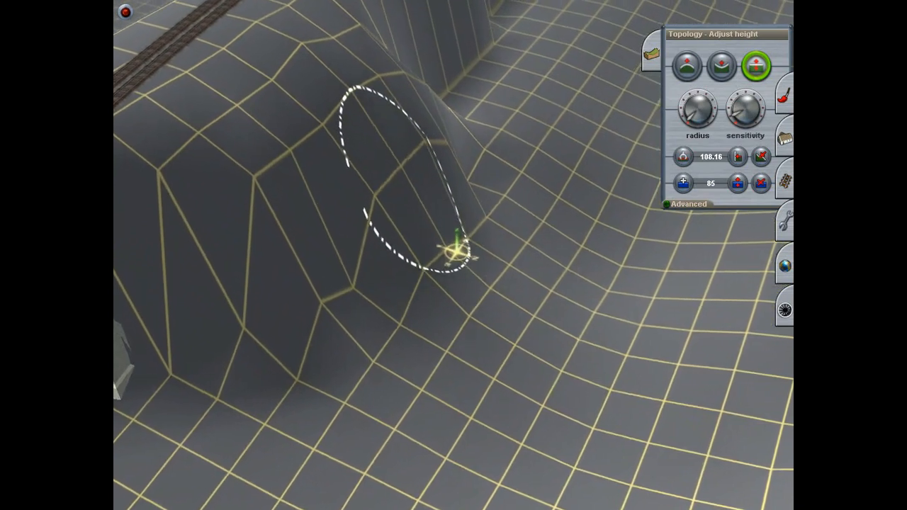
mouse_move(378, 316)
left_mouse_down()
mouse_move(364, 197)
mouse_move(340, 229)
left_mouse_up()
left_click_drag(356, 366, 354, 347)
left_click_drag(284, 396, 282, 376)
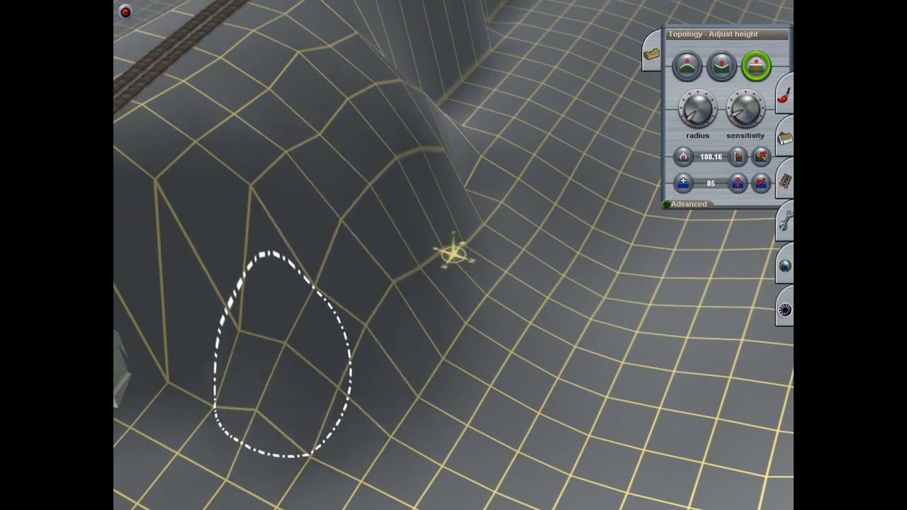
left_click_drag(237, 311, 230, 287)
Step: Lower the embankment's upper shoulder points and raise the points below them to even out the slope
left_click_drag(186, 192, 187, 208)
left_click_drag(256, 195, 257, 207)
left_click_drag(310, 272, 310, 260)
left_click_drag(226, 335, 230, 319)
right_click(230, 321)
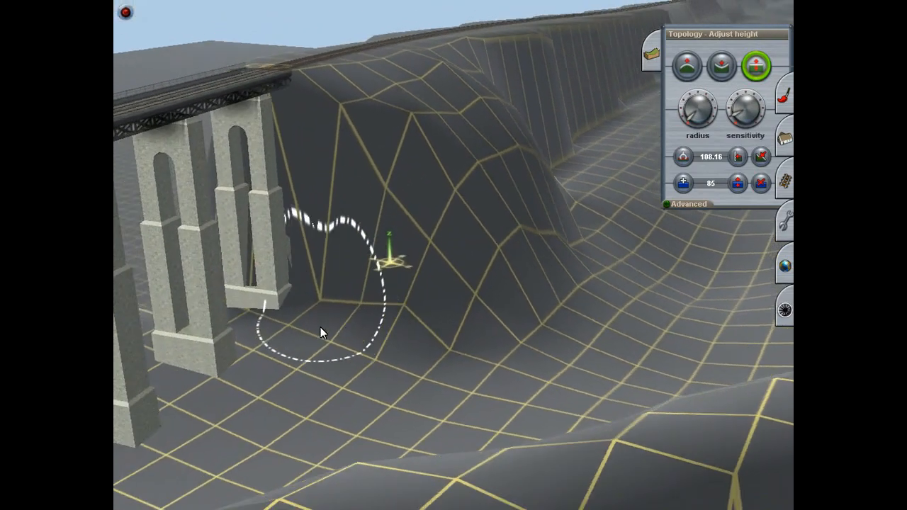
Step: Raise the points on the embankment face right behind the last bridge pier
right_click(321, 327)
left_click_drag(472, 225, 475, 213)
left_click_drag(500, 260, 503, 233)
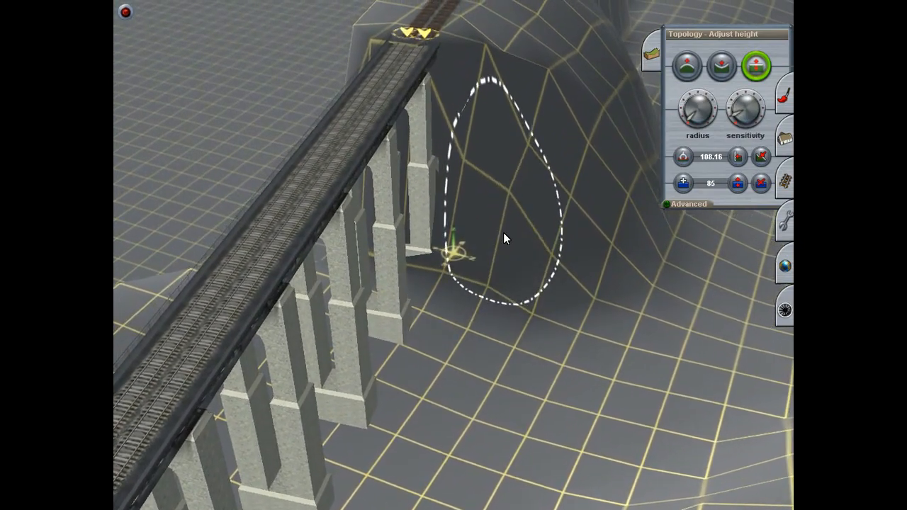
right_click(553, 196)
key("Right")
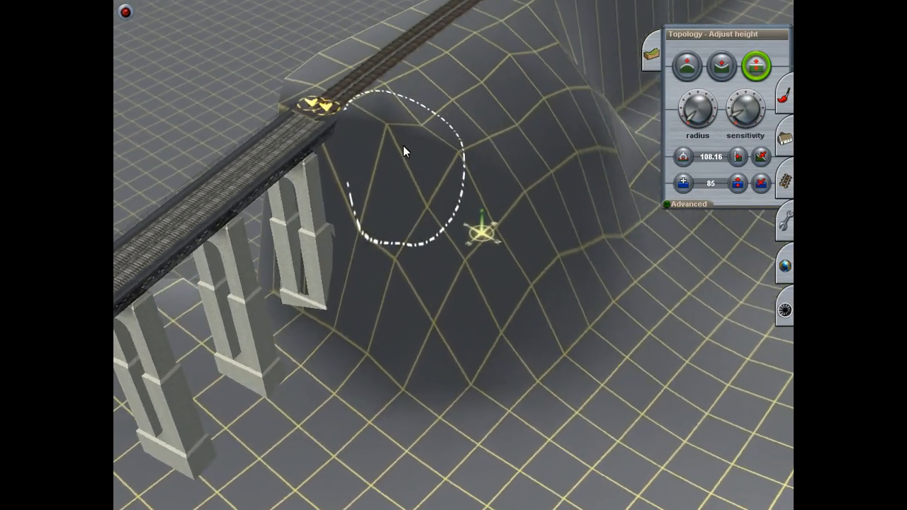
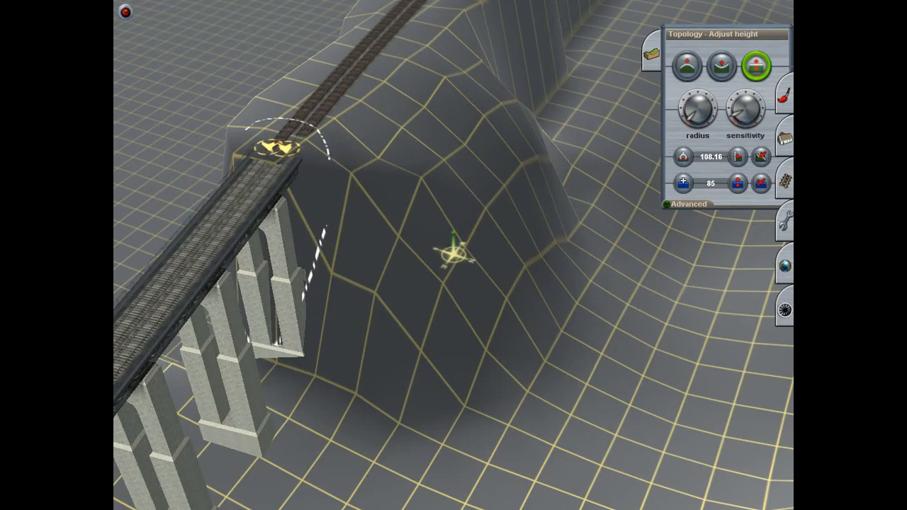
Step: Slightly lower the grid point on the embankment's upper shoulder just beyond the end of the bridge
key("Down")
key("Up")
key("Left")
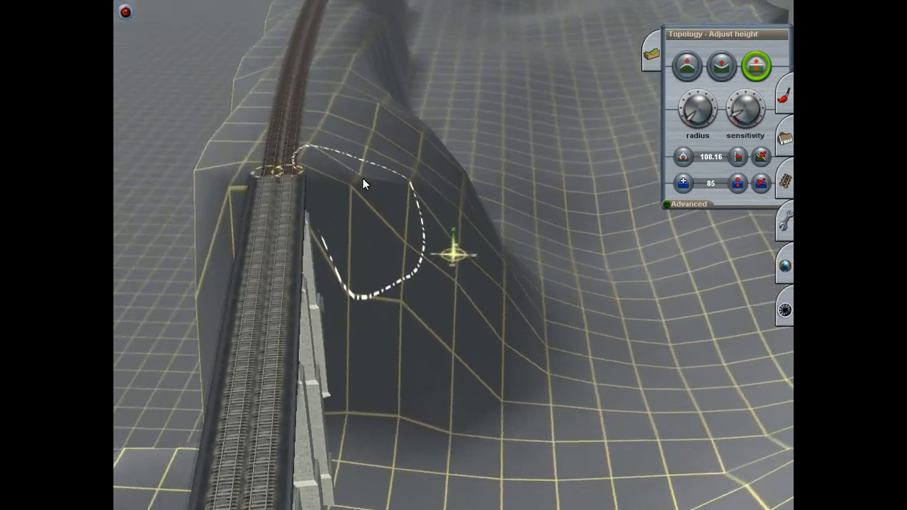
left_click_drag(361, 167, 361, 174)
right_click(361, 174)
Step: Examine the reshaped embankment, the river valley below the bridge and the ground along the railway line
key("Left")
key("Down")
key("Up")
mouse_move(489, 302)
right_mouse_down()
mouse_move(498, 309)
mouse_move(444, 270)
right_mouse_up()
key("Right")
key("Down")
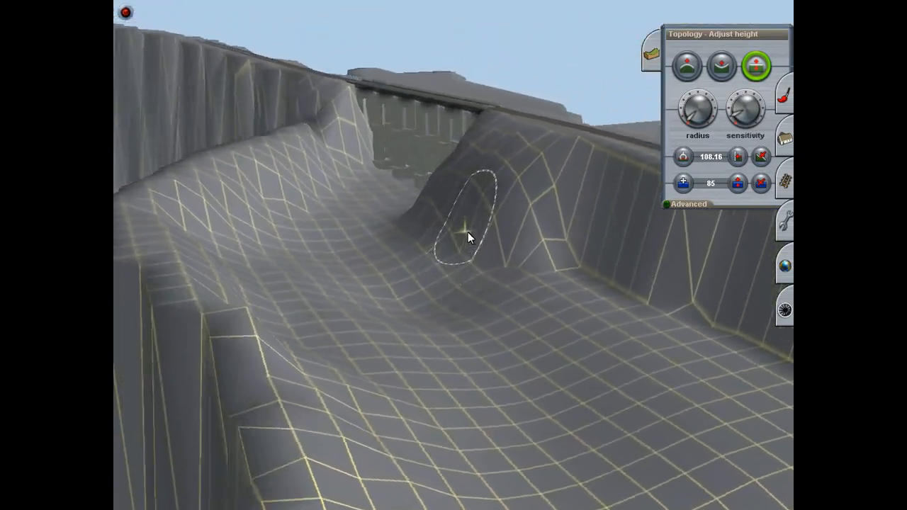
key("Up")
mouse_move(539, 273)
right_mouse_down()
mouse_move(547, 295)
mouse_move(433, 247)
mouse_move(467, 273)
mouse_move(438, 348)
mouse_move(476, 243)
mouse_move(440, 290)
mouse_move(497, 346)
mouse_move(453, 178)
mouse_move(469, 180)
mouse_move(419, 295)
mouse_move(451, 246)
mouse_move(443, 232)
mouse_move(429, 308)
right_mouse_up()
key("Left")
key("Left")
key("Down")
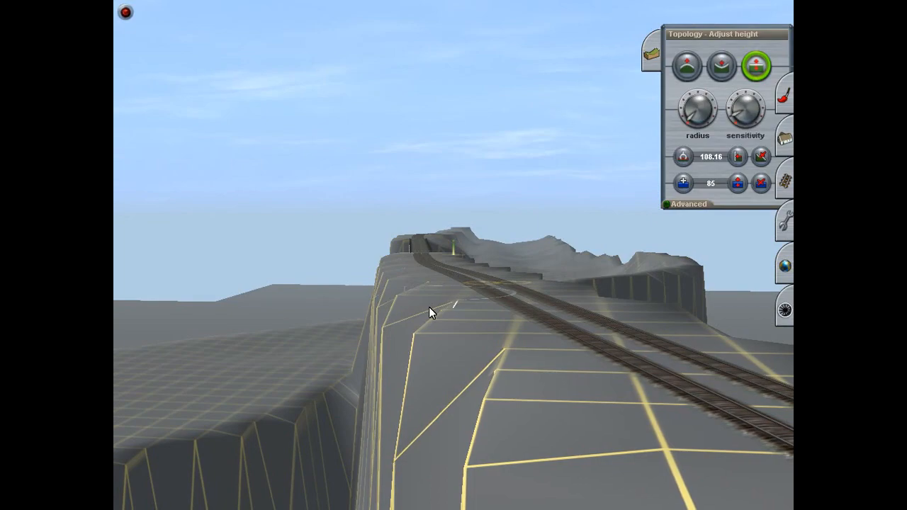
right_click_drag(429, 307, 452, 248)
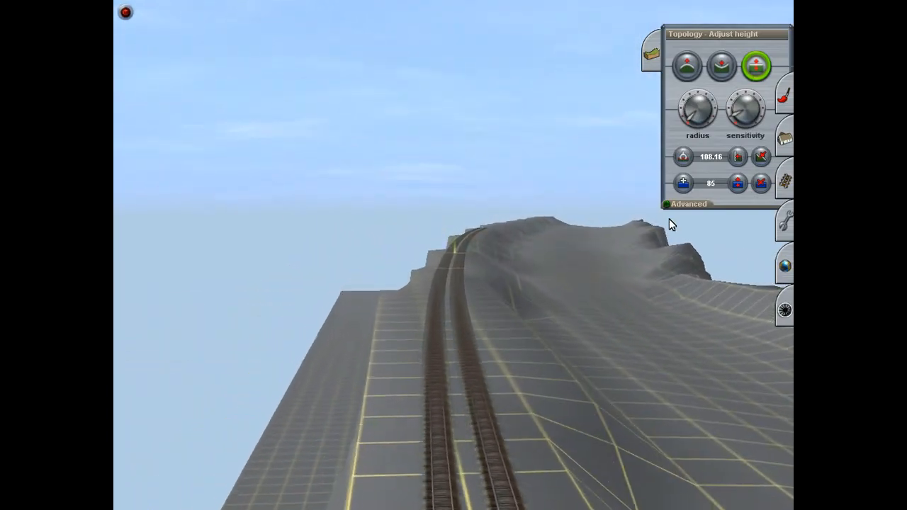
Step: Show the advanced topology options and choose the Mountain04 displacement map
left_click(713, 204)
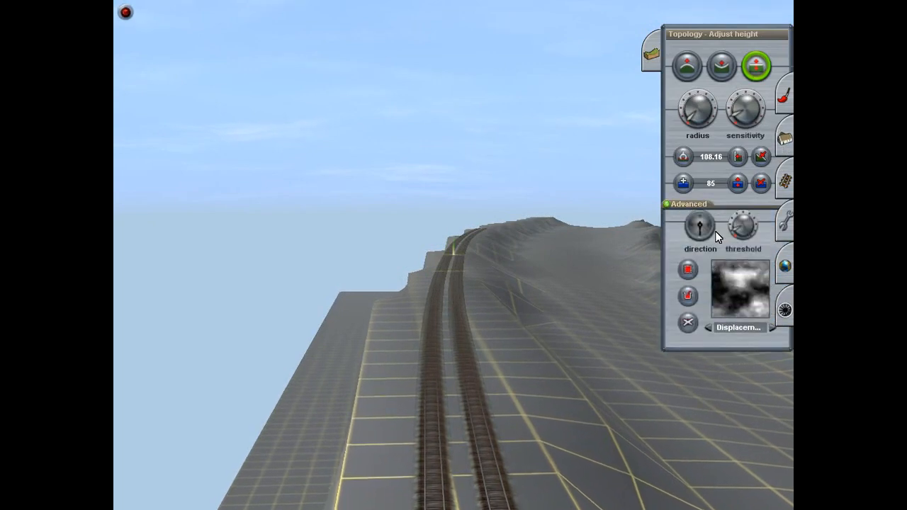
left_click(772, 372)
left_click(772, 372)
left_click(773, 372)
left_click(772, 372)
left_click(773, 373)
left_click(772, 372)
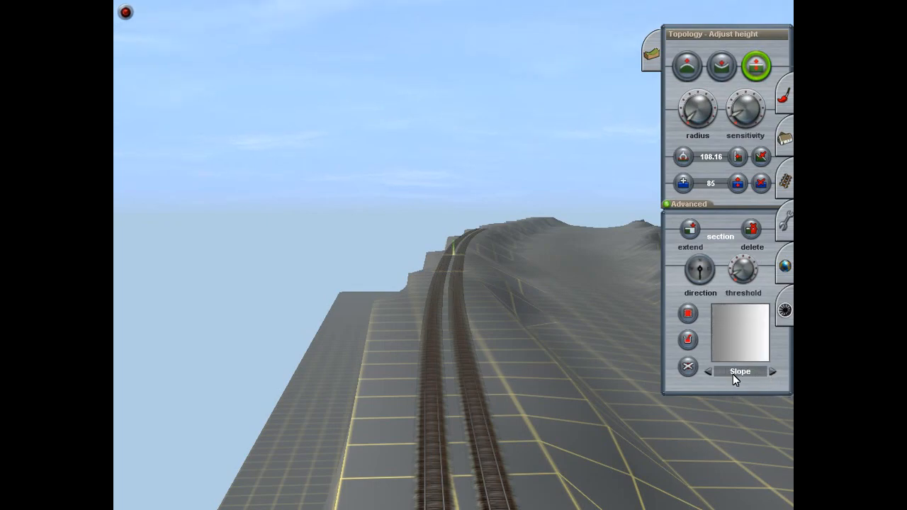
left_click(709, 374)
Step: Mark a large rectangular area on the flat, empty ground and fill it with the Mountain04 displacement map
mouse_move(505, 383)
right_mouse_down()
mouse_move(244, 455)
mouse_move(565, 370)
mouse_move(599, 319)
mouse_move(473, 154)
mouse_move(354, 169)
right_mouse_up()
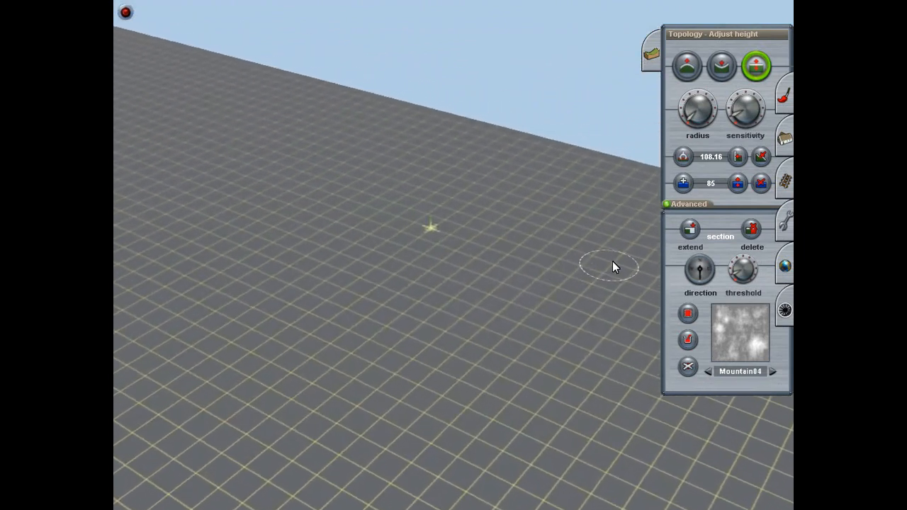
left_click(691, 317)
left_click_drag(411, 183, 479, 460)
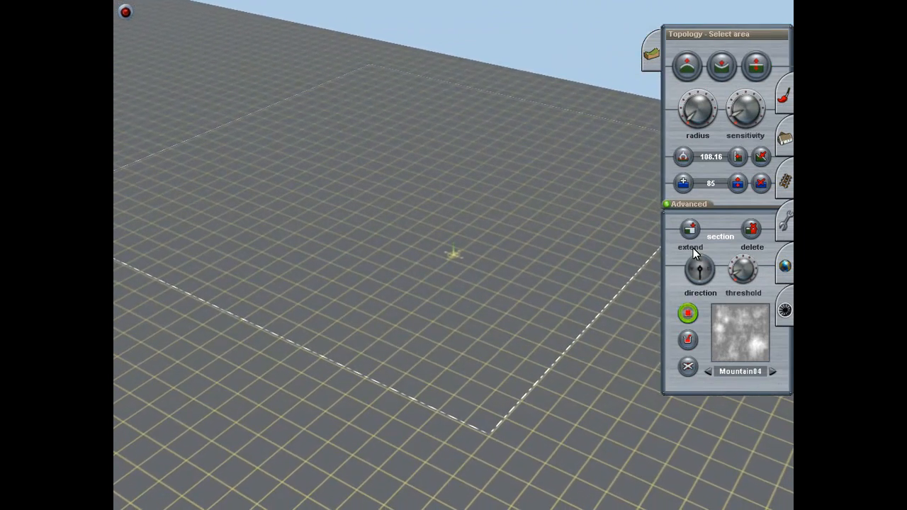
left_click(688, 340)
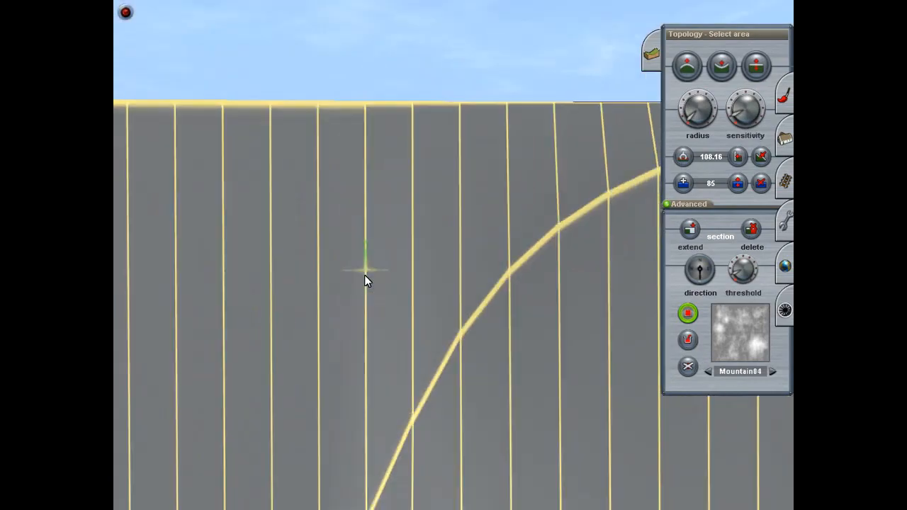
mouse_move(365, 275)
right_mouse_down()
mouse_move(374, 242)
mouse_move(458, 154)
mouse_move(385, 214)
mouse_move(429, 230)
mouse_move(418, 237)
mouse_move(429, 268)
right_mouse_up()
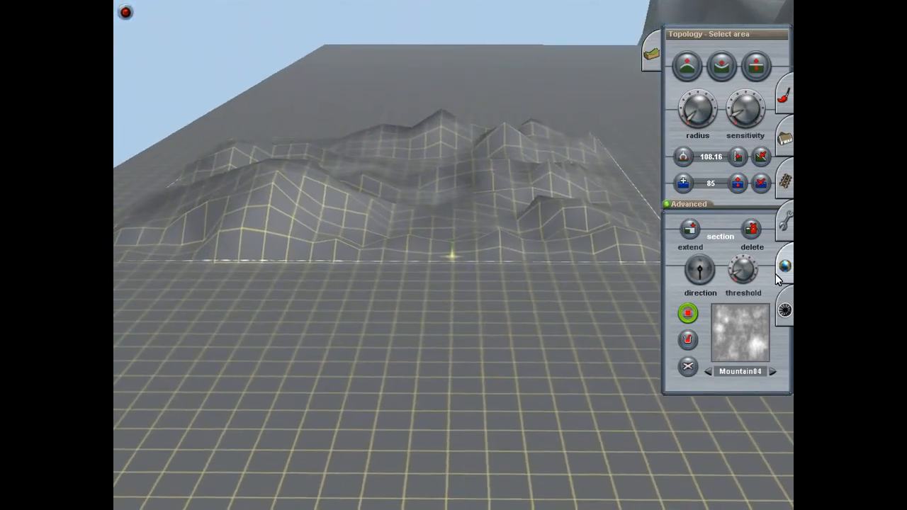
Step: Raise the displacement scale and refill the marked area with Mountain04 to produce much steeper peaks
left_click(748, 263)
left_click(687, 339)
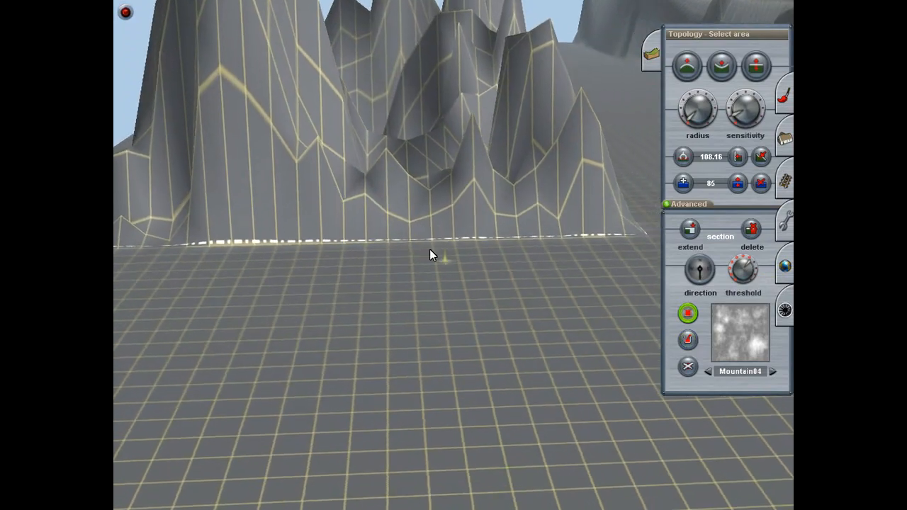
mouse_move(430, 249)
right_mouse_down()
mouse_move(400, 224)
mouse_move(370, 265)
mouse_move(405, 269)
mouse_move(436, 249)
right_mouse_up()
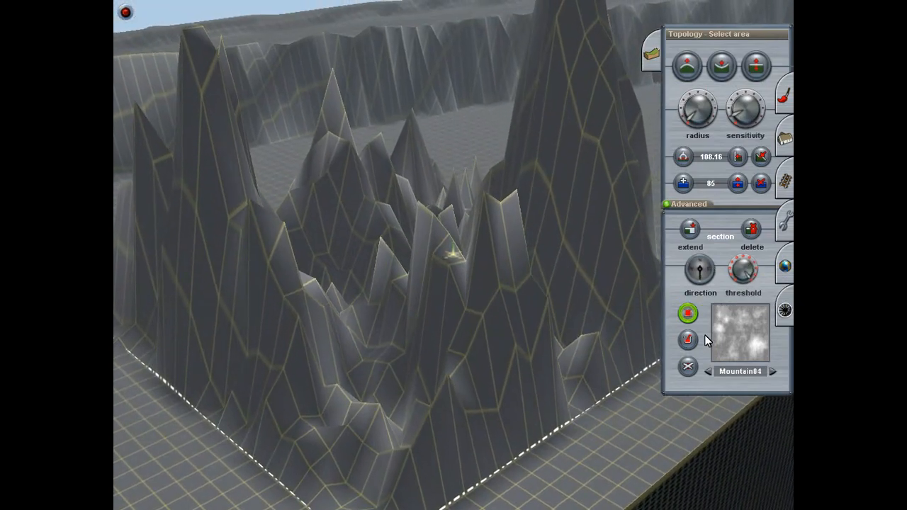
left_click(687, 340)
right_click_drag(500, 385, 453, 272)
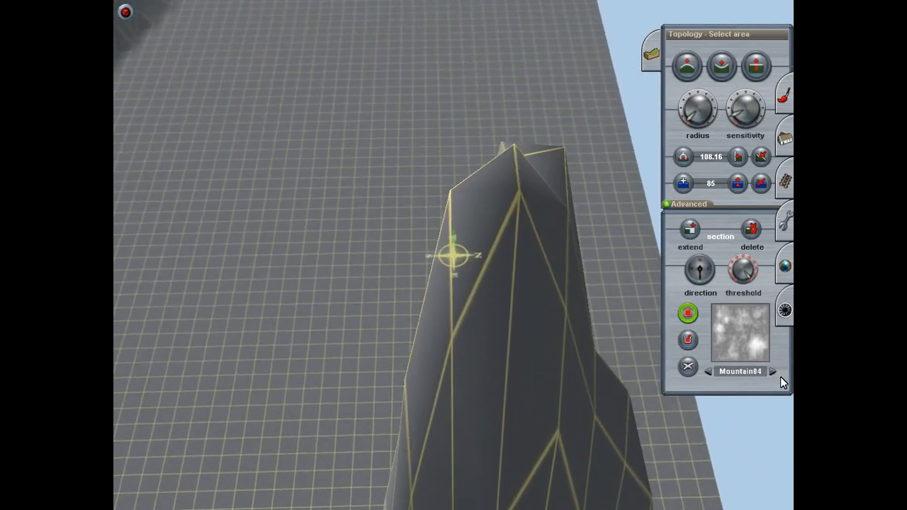
Step: Choose the Valley03 displacement map and refill the marked area with it
left_click(773, 373)
left_click(770, 372)
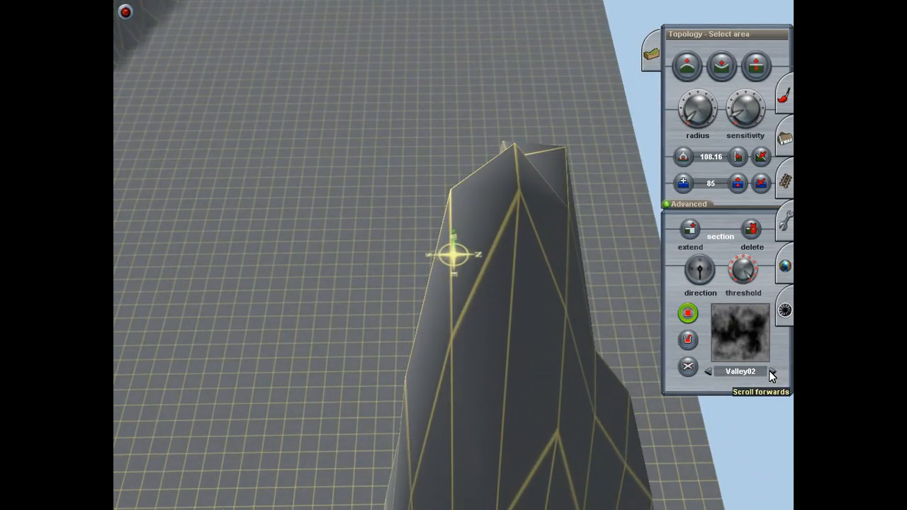
left_click(770, 371)
left_click(770, 371)
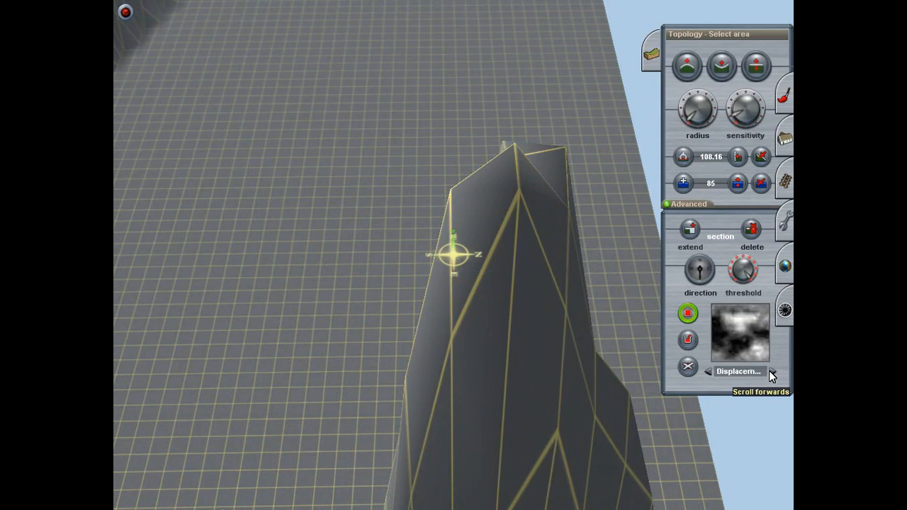
left_click(709, 371)
left_click(709, 371)
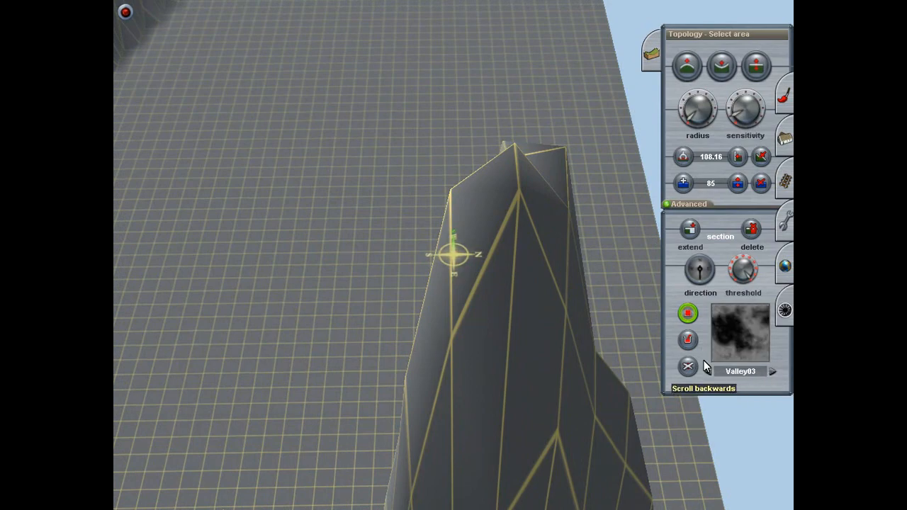
left_click(692, 343)
right_click(557, 462)
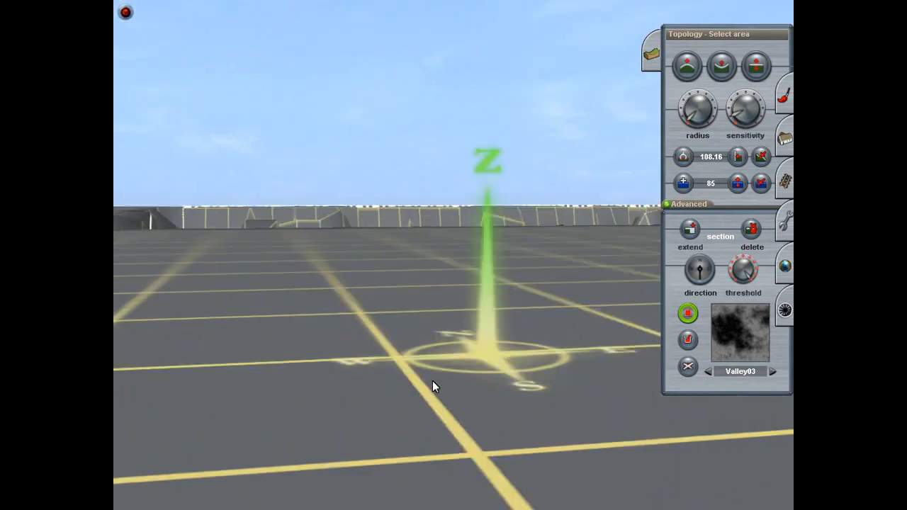
Step: Examine the Valley03 terrain from the flat ground along its edge
right_click(430, 379)
key("Up")
mouse_move(429, 378)
right_mouse_down()
mouse_move(511, 308)
mouse_move(500, 134)
mouse_move(579, 259)
mouse_move(579, 327)
mouse_move(572, 306)
mouse_move(608, 229)
mouse_move(573, 141)
mouse_move(569, 177)
right_mouse_up()
key("Right")
key("Right")
key("Down")
key("Up")
key("Right")
key("Down")
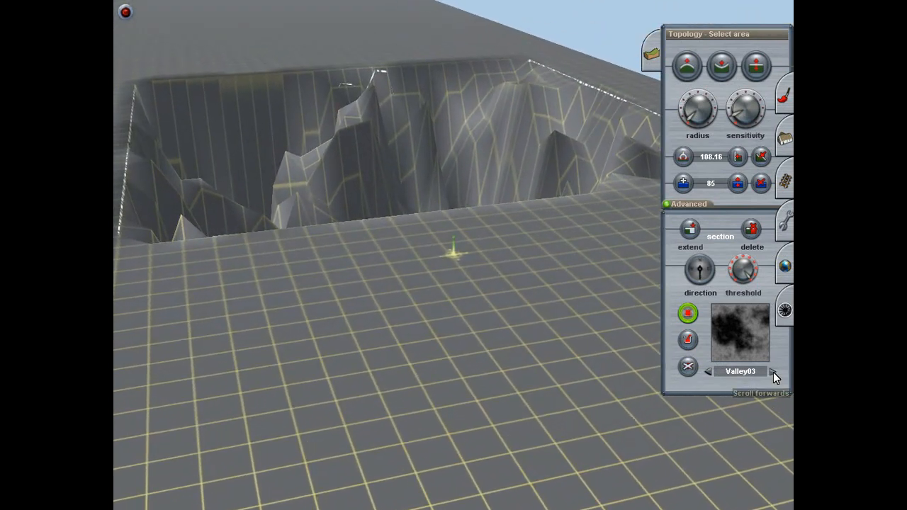
Step: Switch to another of the maps named Displacement and refill the marked area with it
left_click(771, 374)
left_click(771, 372)
left_click(771, 371)
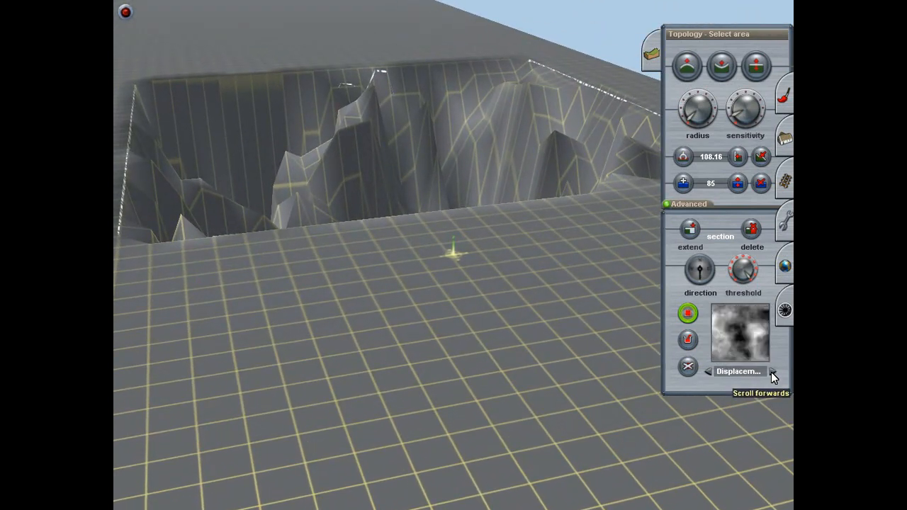
left_click(770, 371)
left_click(688, 340)
mouse_move(499, 298)
right_mouse_down()
mouse_move(476, 286)
mouse_move(427, 194)
mouse_move(536, 197)
mouse_move(565, 243)
mouse_move(550, 212)
mouse_move(557, 253)
mouse_move(430, 219)
mouse_move(460, 186)
mouse_move(468, 232)
mouse_move(431, 187)
mouse_move(513, 254)
mouse_move(511, 182)
mouse_move(476, 234)
right_mouse_up()
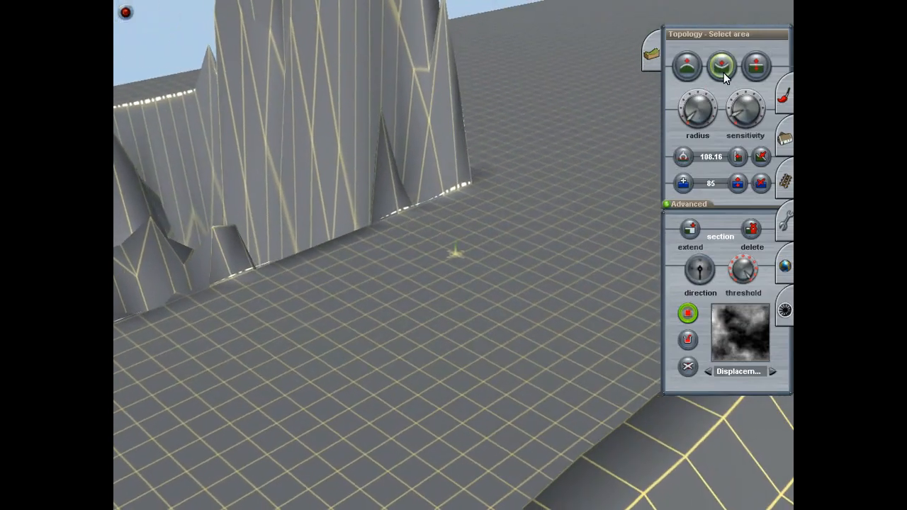
Step: Mark a new area over the spiky test terrain and refill it at a low displacement scale to level it
left_click(761, 157)
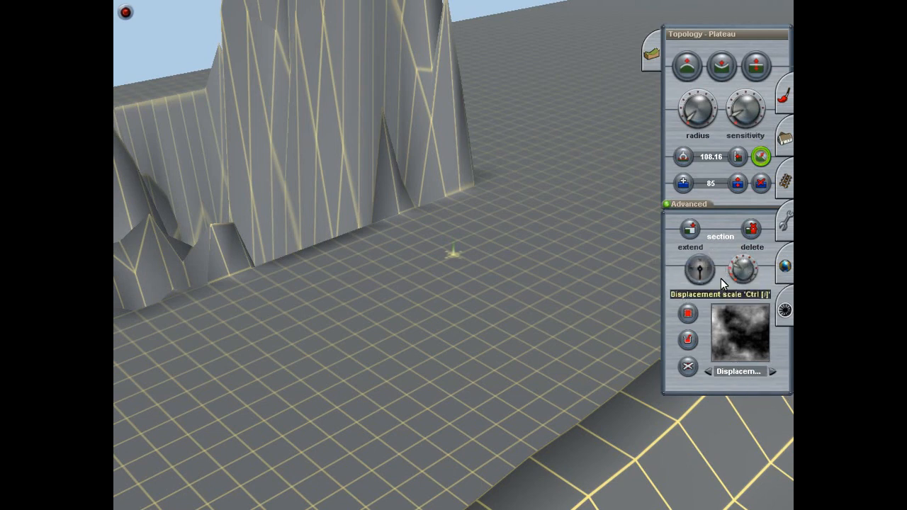
left_click(689, 314)
right_click_drag(480, 167, 454, 249)
left_click(459, 239)
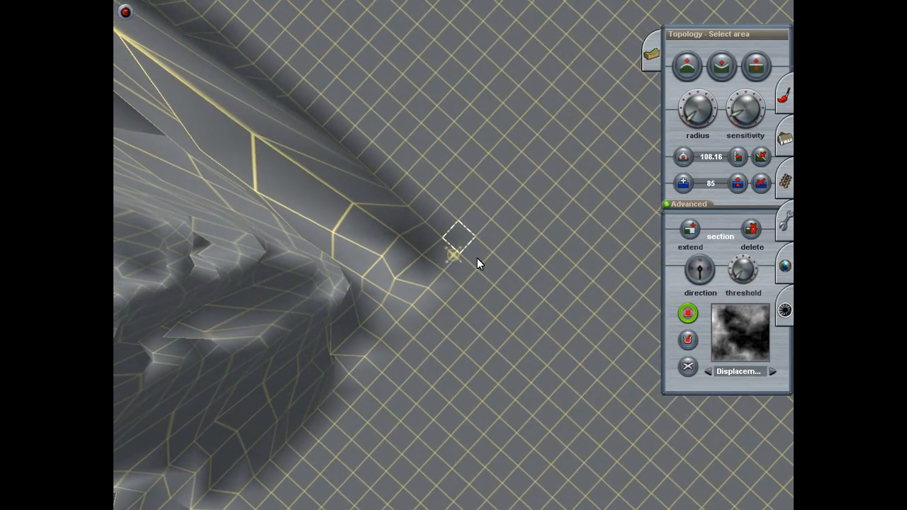
left_click(460, 253)
left_click_drag(417, 268, 329, 251)
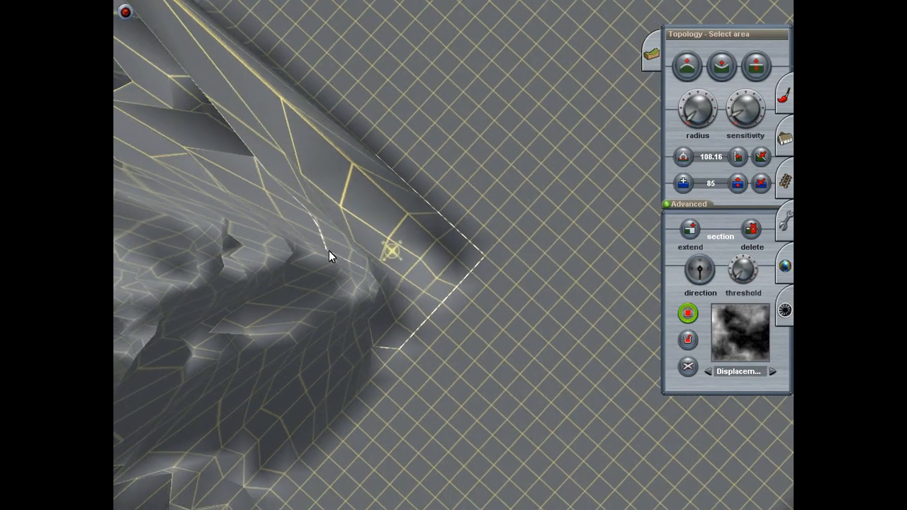
left_click_drag(443, 255, 454, 204)
left_click(367, 334)
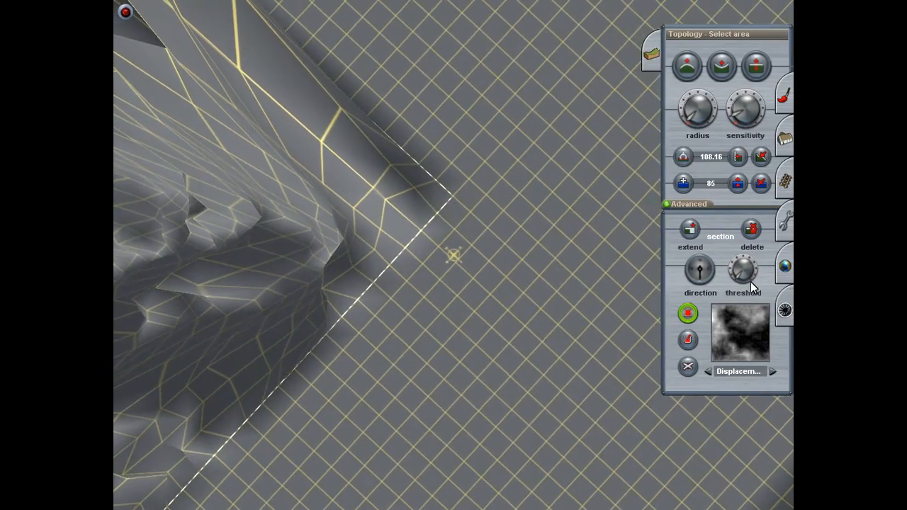
left_click(687, 340)
right_click_drag(341, 282, 408, 259)
key("Right")
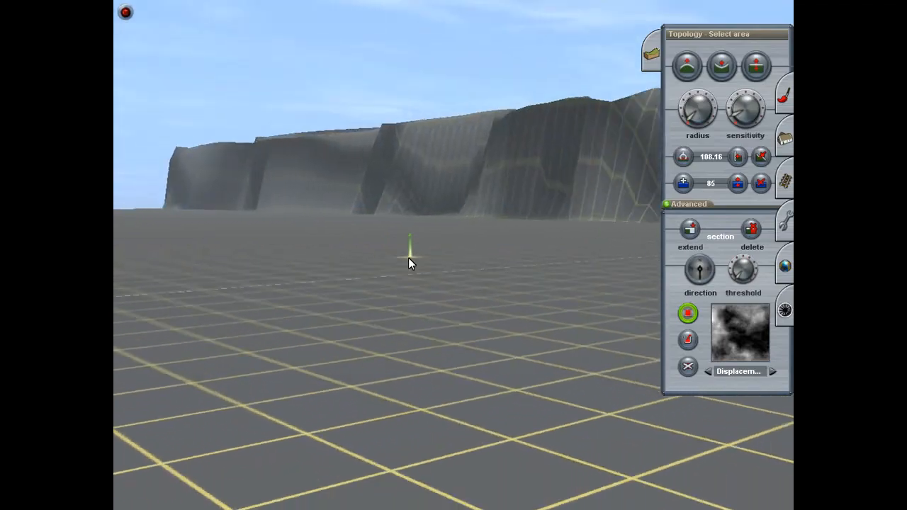
Step: Adjust the height of the grid points where the embankment's finished slope meets its sheer face, using a small radius
scroll(549, 278, "down", 3)
right_click_drag(548, 279, 539, 247)
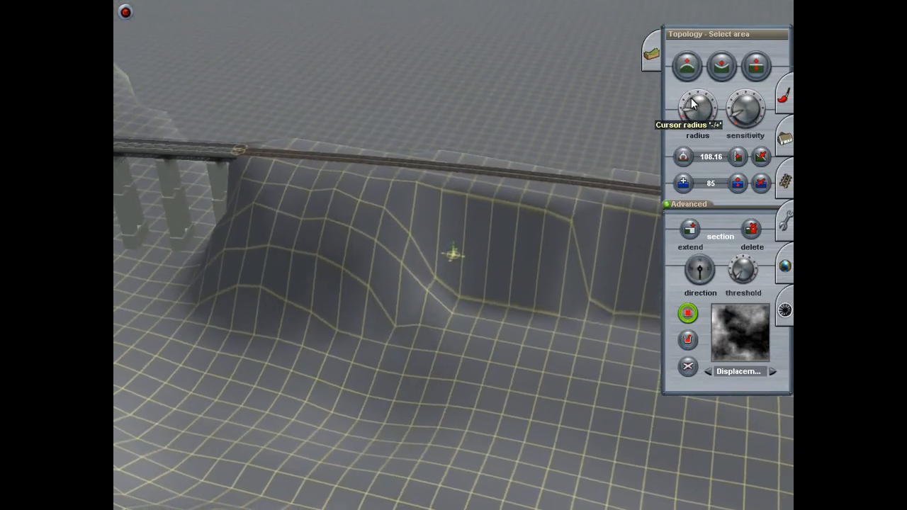
left_click(751, 70)
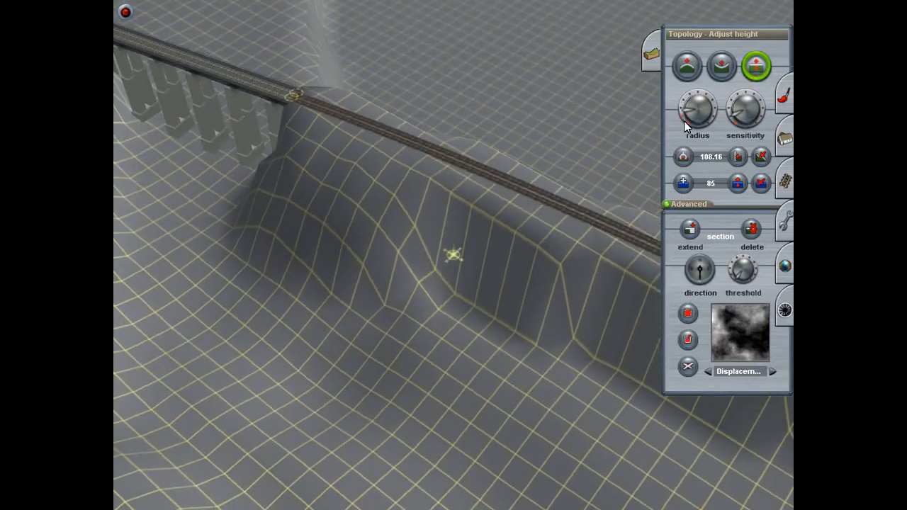
left_click_drag(432, 245, 430, 249)
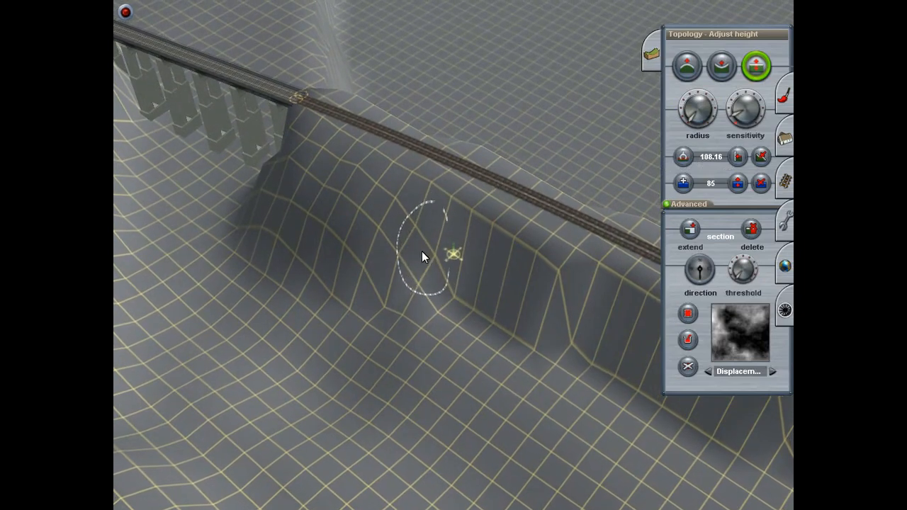
left_click_drag(384, 299, 383, 289)
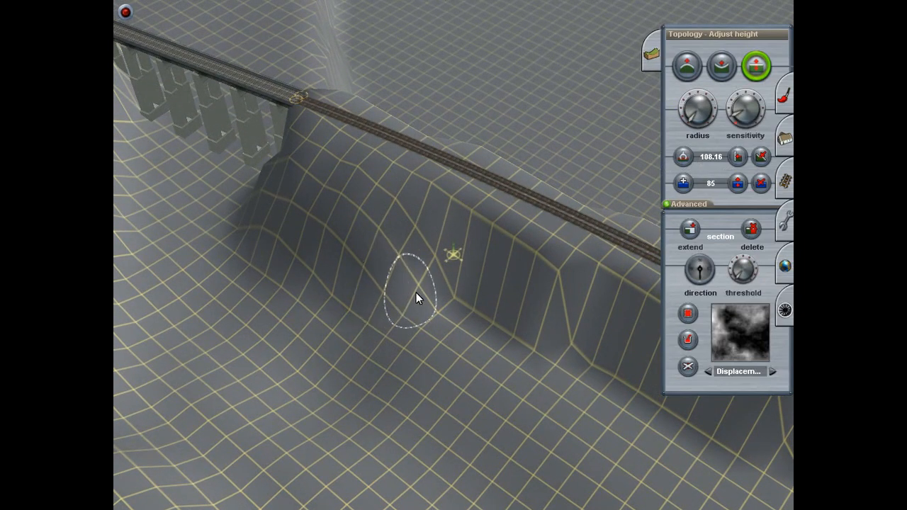
Step: Raise the neighbouring points at the foot of the sheer face to continue the slope along the track
mouse_move(455, 292)
left_mouse_down()
mouse_move(456, 272)
mouse_move(429, 265)
mouse_move(420, 241)
left_mouse_up()
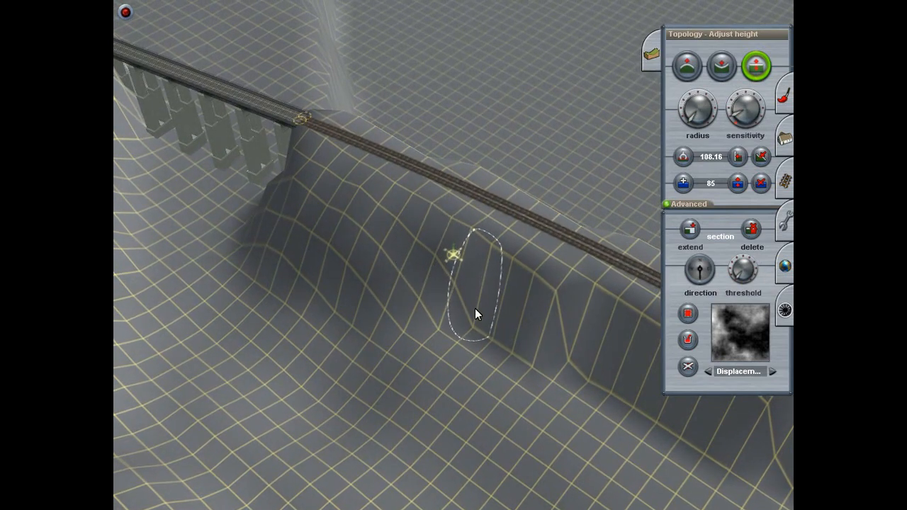
left_click_drag(474, 338, 474, 329)
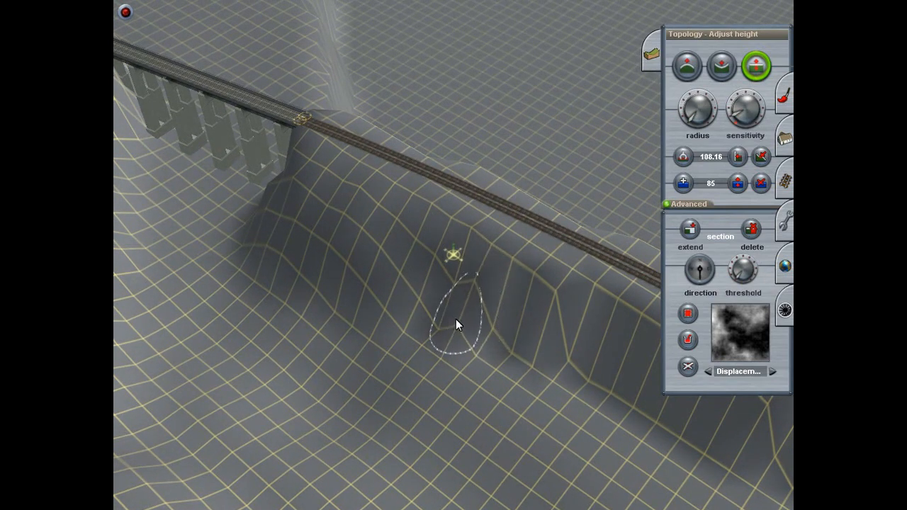
left_click_drag(453, 280, 454, 268)
left_click_drag(440, 320, 439, 304)
Step: Raise the ground with the Height up tool on the valley rim beside the end of the bridge
right_click_drag(429, 406, 489, 212)
left_click(682, 68)
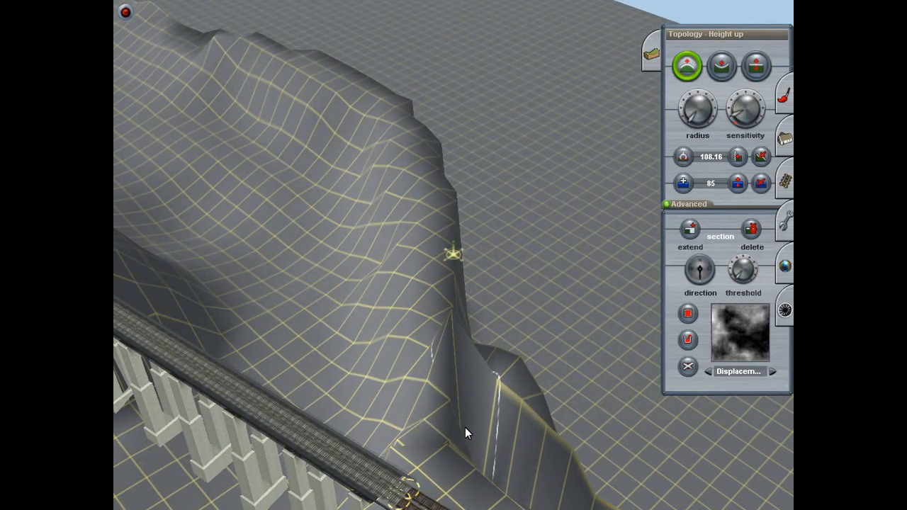
key("Left")
key("Up")
key("Right")
key("Down")
Step: Lower the pointed peak on the valley rim beside the bridge end with the Height down tool
left_click(730, 77)
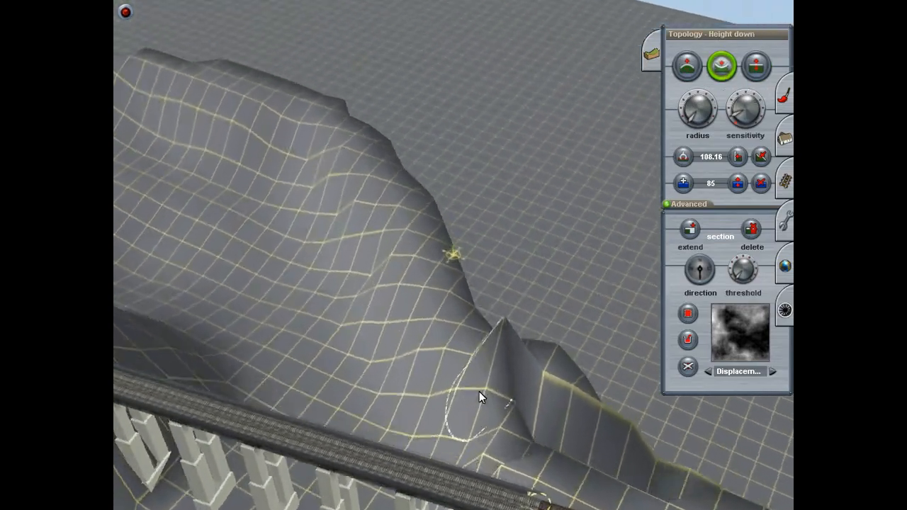
left_click_drag(555, 359, 551, 410)
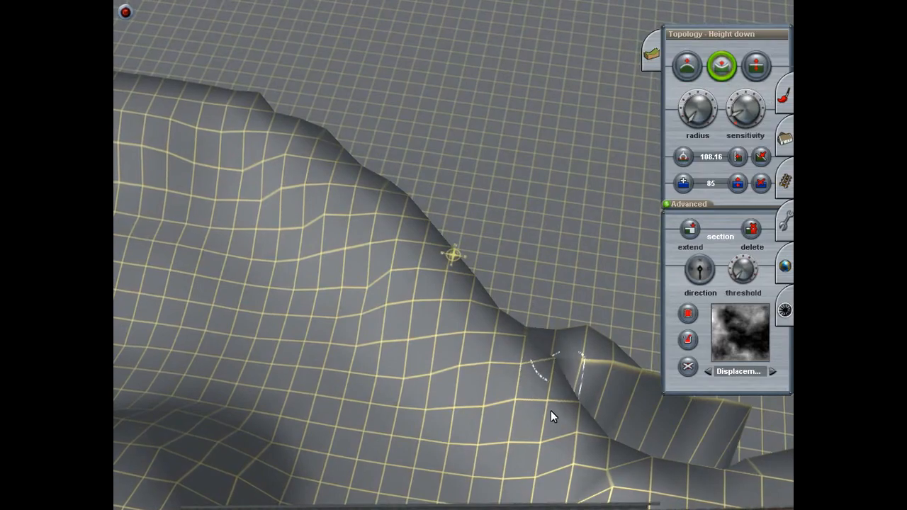
key("Down")
key("Left")
key("Left")
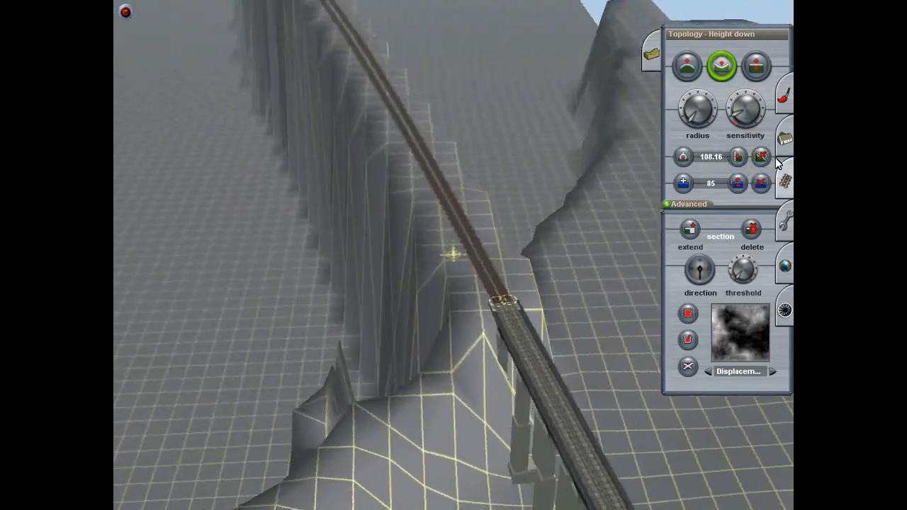
Step: Level the ground at the foot of the sheer face with the Plateau tool and raise the adjacent point with Height up
left_click(757, 157)
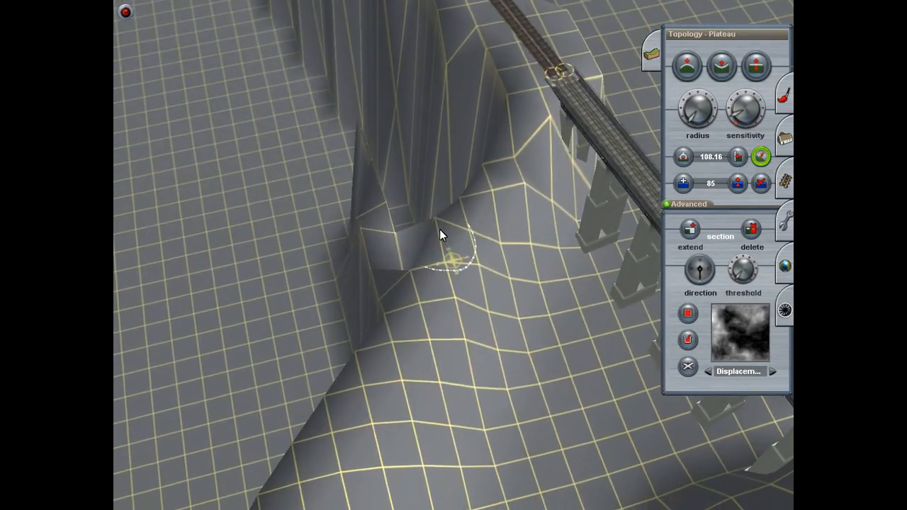
left_click(436, 211)
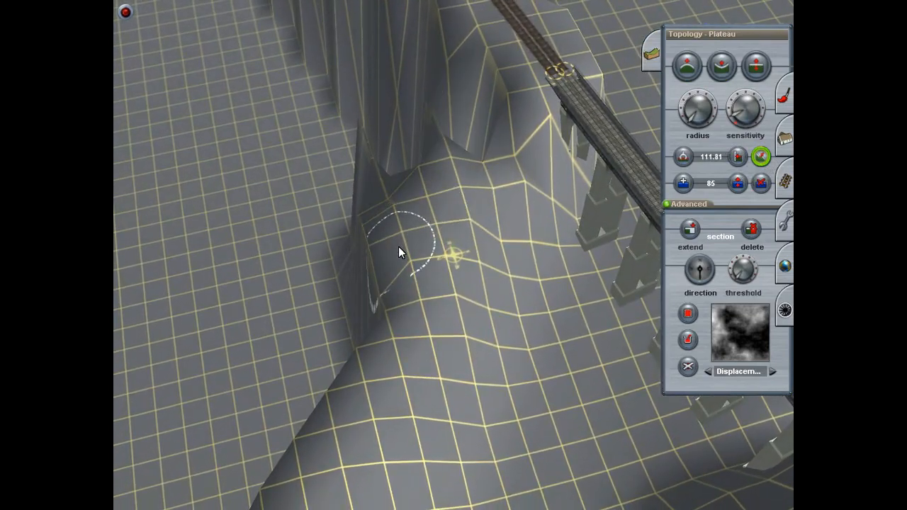
left_click(687, 66)
left_click_drag(421, 197, 422, 193)
right_click_drag(422, 193, 589, 171)
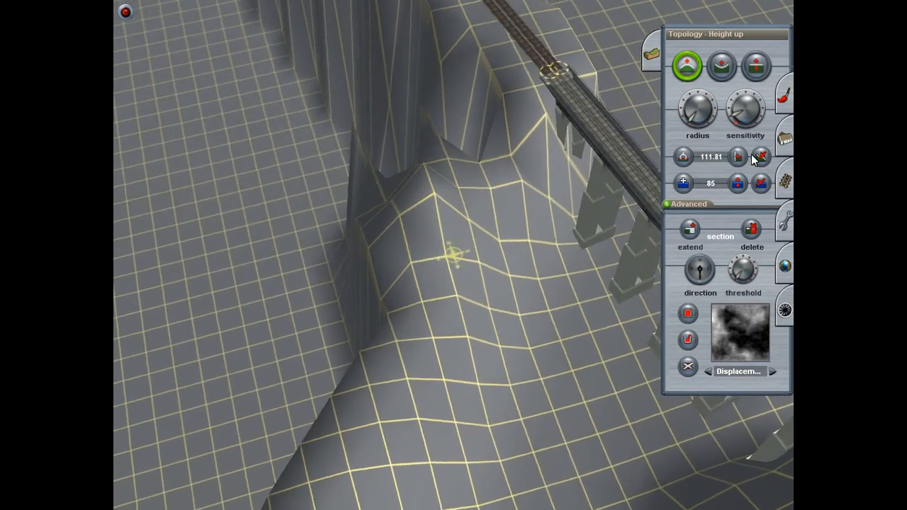
Step: Flatten the remaining spike at the end of the embankment's sheer face with the Plateau tool
left_click(761, 157)
mouse_move(494, 98)
left_mouse_down()
mouse_move(445, 148)
mouse_move(467, 107)
mouse_move(373, 241)
left_mouse_up()
right_click(373, 241)
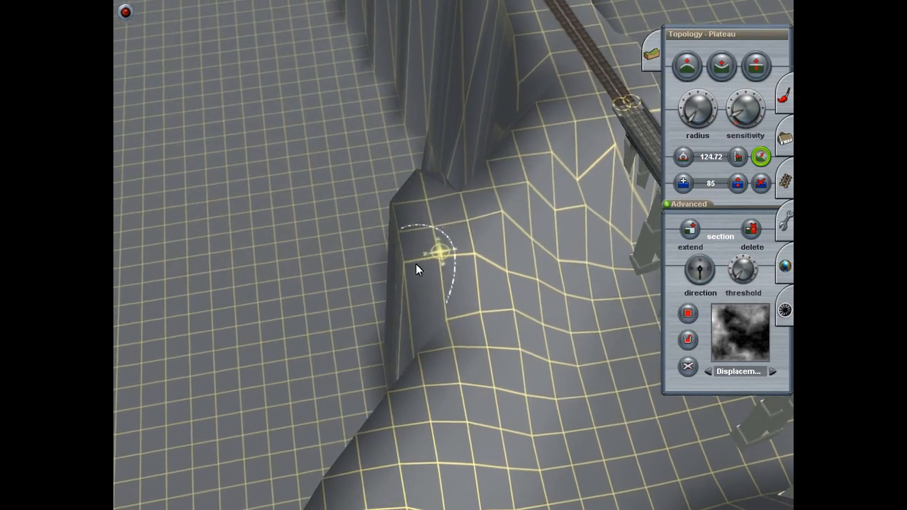
right_click_drag(430, 304, 423, 297)
left_click_drag(423, 297, 427, 278)
right_click_drag(426, 278, 433, 272)
mouse_move(434, 272)
left_mouse_down()
mouse_move(441, 262)
mouse_move(447, 282)
mouse_move(462, 269)
mouse_move(447, 267)
mouse_move(455, 291)
mouse_move(453, 240)
mouse_move(446, 285)
mouse_move(461, 247)
mouse_move(446, 257)
mouse_move(445, 282)
mouse_move(439, 257)
mouse_move(433, 269)
mouse_move(437, 281)
mouse_move(464, 231)
mouse_move(439, 279)
mouse_move(438, 262)
mouse_move(438, 279)
mouse_move(511, 277)
left_mouse_up()
mouse_move(511, 277)
right_mouse_down()
mouse_move(507, 221)
mouse_move(457, 225)
mouse_move(423, 164)
mouse_move(454, 200)
mouse_move(392, 187)
mouse_move(453, 195)
mouse_move(475, 186)
mouse_move(448, 251)
mouse_move(453, 290)
mouse_move(448, 232)
mouse_move(457, 351)
mouse_move(465, 305)
mouse_move(472, 319)
mouse_move(445, 208)
mouse_move(484, 400)
mouse_move(460, 218)
mouse_move(461, 280)
mouse_move(451, 290)
mouse_move(464, 289)
mouse_move(461, 219)
mouse_move(467, 296)
mouse_move(468, 257)
mouse_move(432, 234)
mouse_move(462, 274)
mouse_move(475, 257)
mouse_move(473, 298)
mouse_move(446, 228)
mouse_move(458, 295)
mouse_move(443, 213)
mouse_move(516, 234)
mouse_move(566, 226)
mouse_move(488, 280)
mouse_move(459, 202)
mouse_move(455, 238)
right_mouse_up()
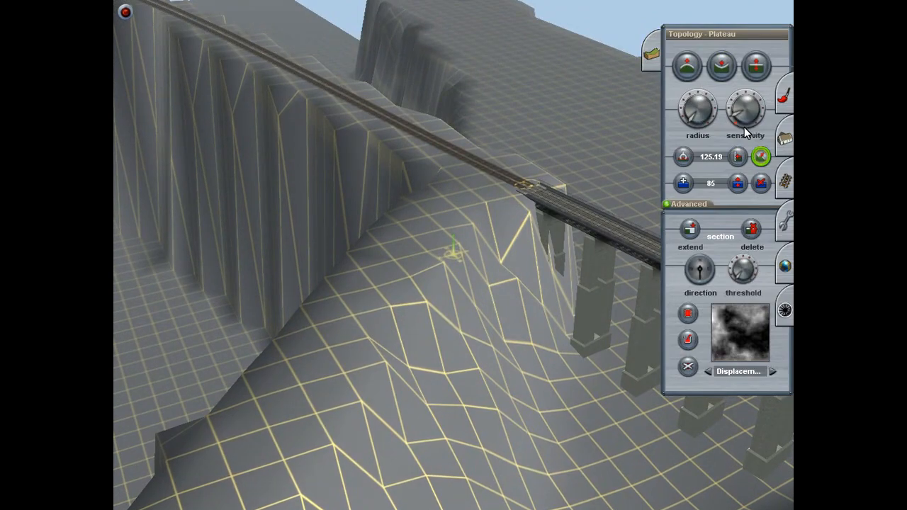
Step: Even out the jagged grid points on the slope beside the bridge end with the Adjust height tool
left_click(755, 67)
mouse_move(475, 253)
right_mouse_down()
mouse_move(464, 246)
mouse_move(487, 276)
mouse_move(488, 238)
right_mouse_up()
mouse_move(439, 216)
left_mouse_down()
mouse_move(440, 250)
mouse_move(439, 234)
left_mouse_up()
left_click_drag(384, 206, 384, 245)
left_click_drag(380, 179, 379, 212)
left_click_drag(500, 294, 501, 324)
left_click_drag(501, 256, 500, 226)
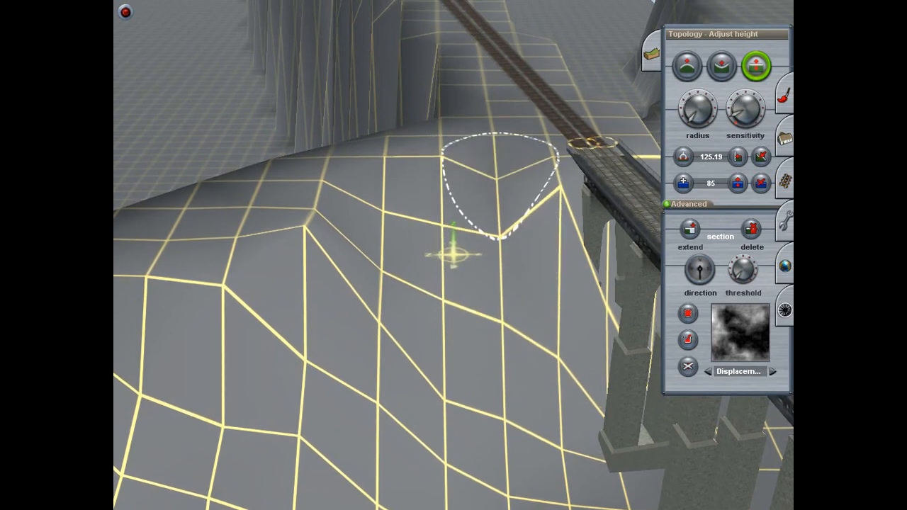
Step: Lower the grid points along the shoulder of the slope, away from the bridge end
mouse_move(441, 157)
left_mouse_down()
mouse_move(441, 177)
mouse_move(438, 157)
left_mouse_up()
left_click_drag(284, 238, 284, 258)
left_click_drag(225, 269, 225, 287)
left_click_drag(313, 208, 313, 218)
right_click(256, 192)
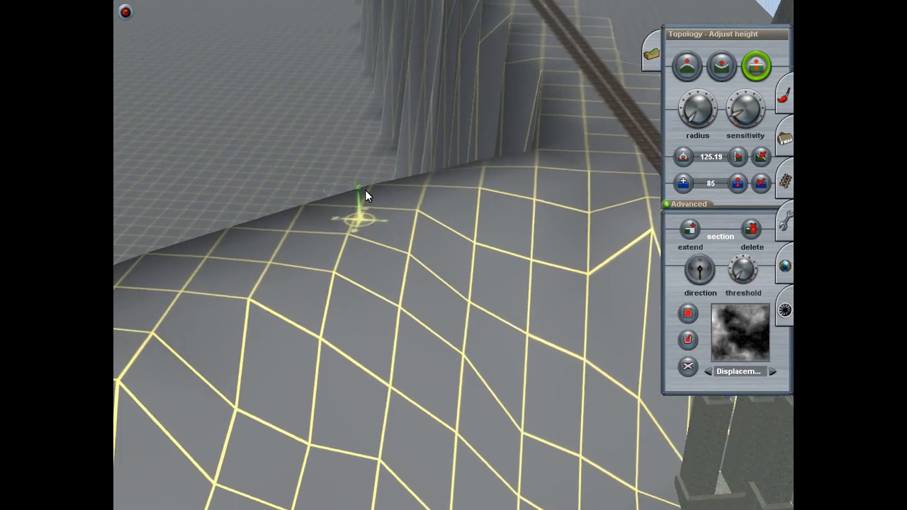
Step: Adjust the height of the points on the rounded crest below the embankment's sheer face
key("Right")
key("Up")
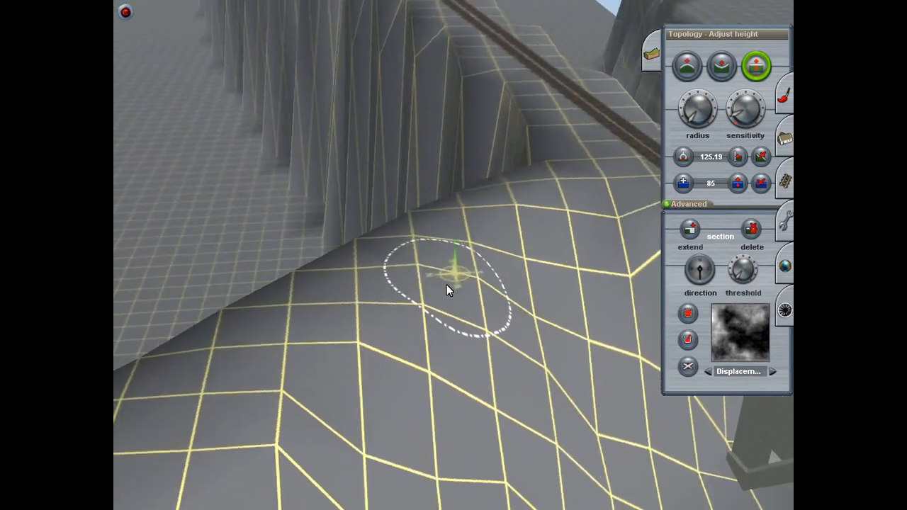
key("Down")
key("Up")
right_click(398, 306)
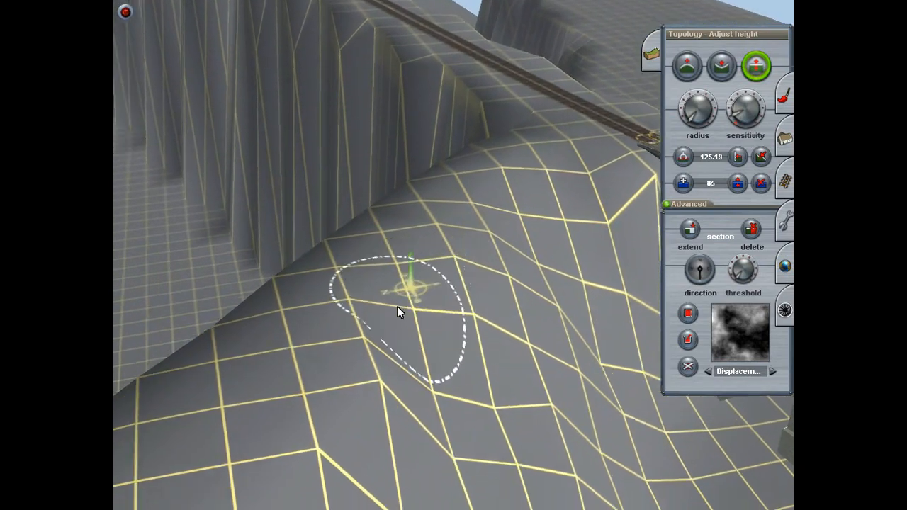
key("Down")
key("Right")
mouse_move(409, 244)
left_mouse_down()
mouse_move(408, 305)
mouse_move(392, 308)
mouse_move(337, 286)
mouse_move(331, 321)
mouse_move(337, 267)
mouse_move(344, 273)
mouse_move(351, 246)
left_mouse_up()
right_click_drag(363, 242, 520, 382)
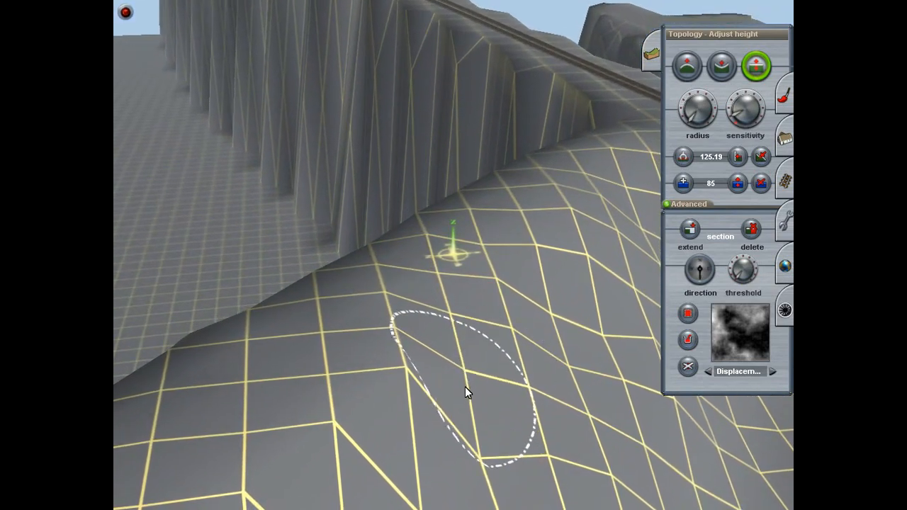
Step: Adjust the height of the uneven point where the crest breaks into the valley slope, beyond the embankment's end
right_click(470, 375)
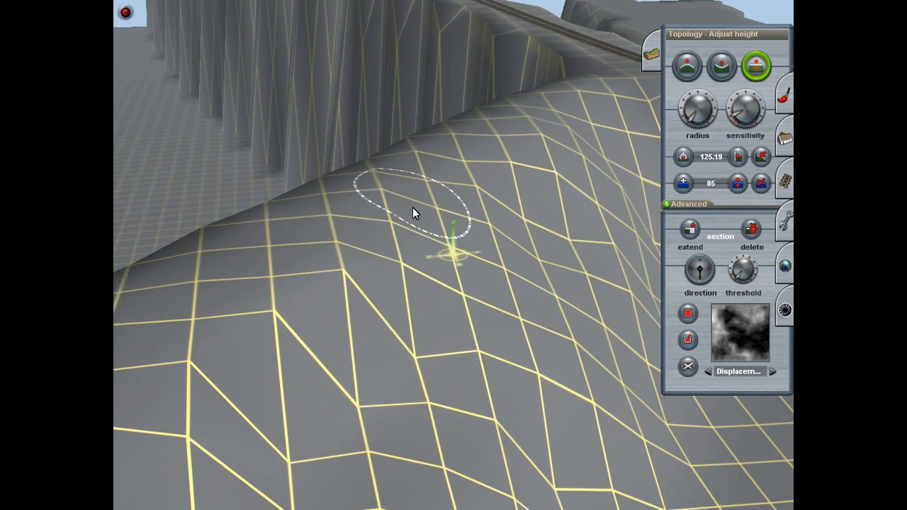
right_click(384, 336)
key("Left")
key("Up")
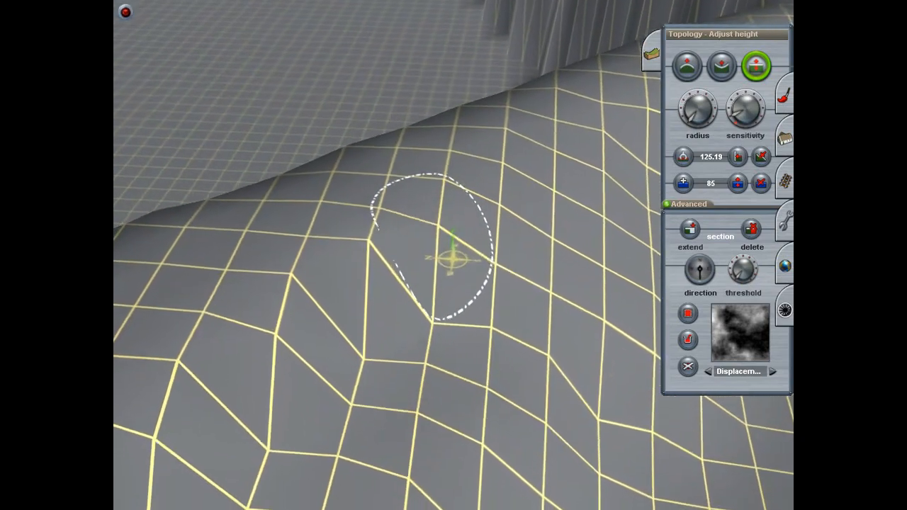
right_click(431, 232)
key("Left")
key("Up")
key("Up")
left_click_drag(429, 304, 429, 294)
Step: Smooth the sharp fold in the valley slope by raising its low point and lowering the crest points around it
key("Left")
key("Left")
key("Down")
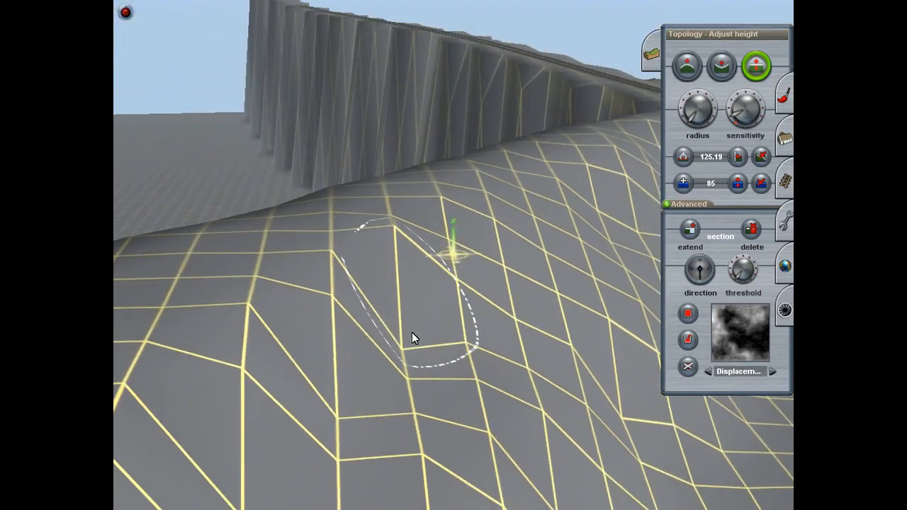
key("Up")
left_click_drag(406, 353, 398, 321)
left_click_drag(393, 263, 393, 282)
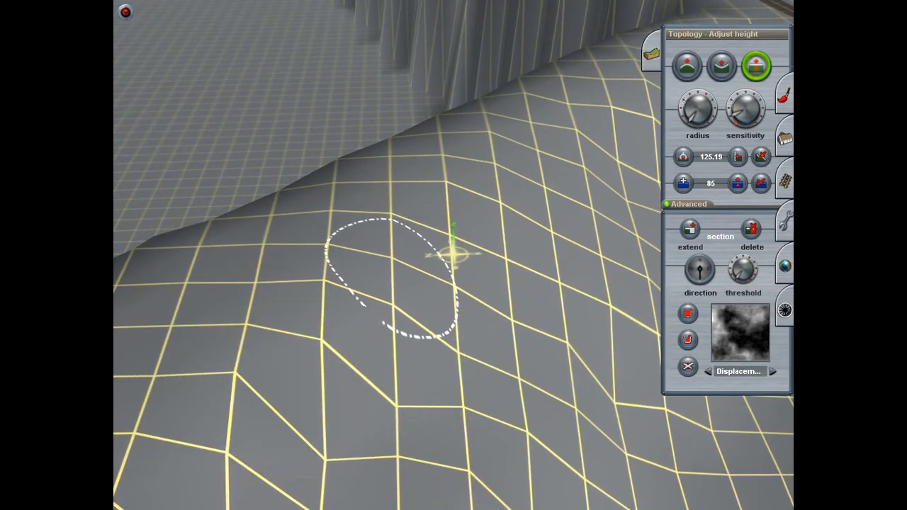
right_click(406, 342)
left_click_drag(463, 260, 463, 288)
Step: Inspect the shaped valley slope from several angles, from the bridge side to the hill's steep far end
key("Left")
right_click(554, 117)
right_click(414, 336)
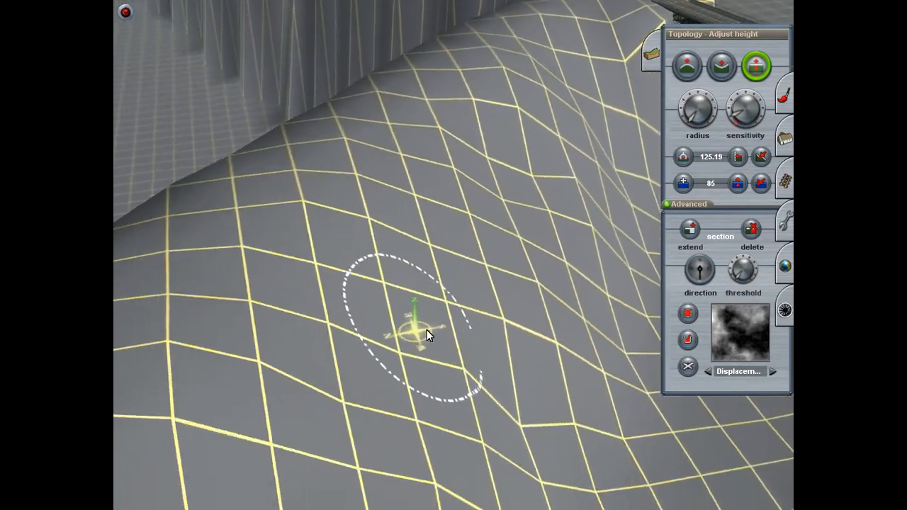
key("Down")
right_click(390, 252)
right_click(433, 223)
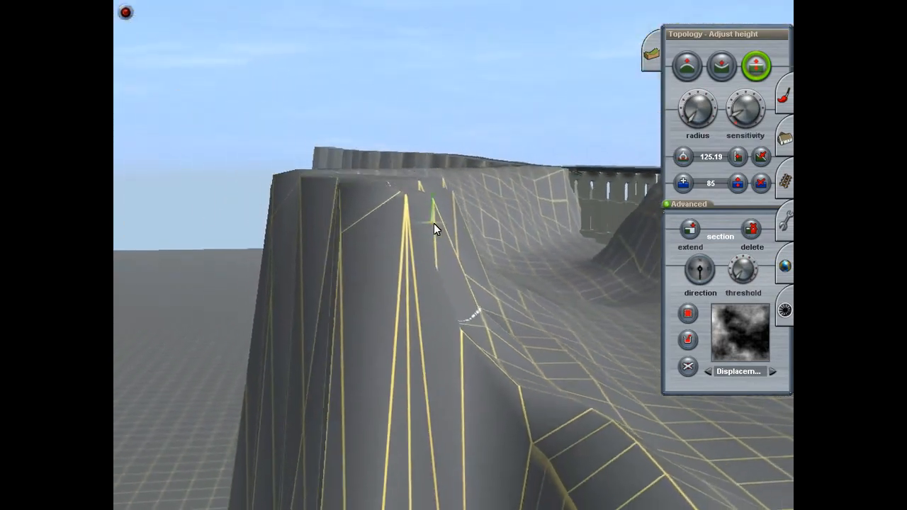
right_click(456, 228)
key("Up")
right_click(501, 187)
right_click(432, 197)
key("Up")
Step: Raise the sunken grid points in the next fold along the valley slope
scroll(449, 244, "up", 8)
scroll(433, 338, "down", 8)
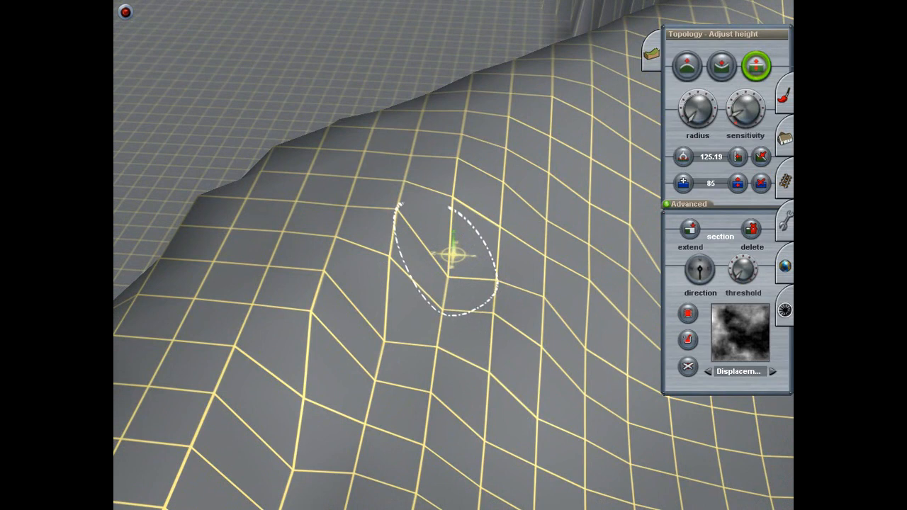
left_click_drag(446, 291, 446, 257)
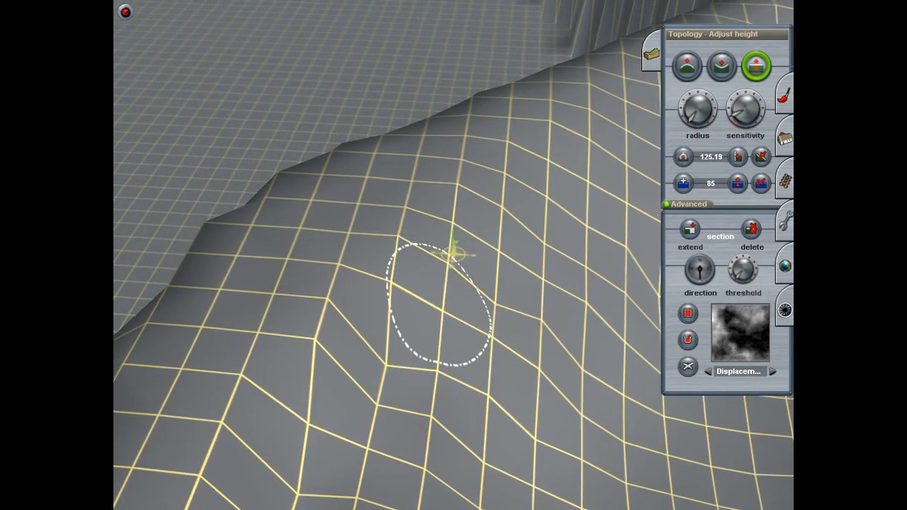
left_click_drag(383, 342, 382, 331)
Step: Lower the protruding grid point on the upper valley slope facing the bridge piers
right_click(413, 370)
right_click(470, 289)
key("Down")
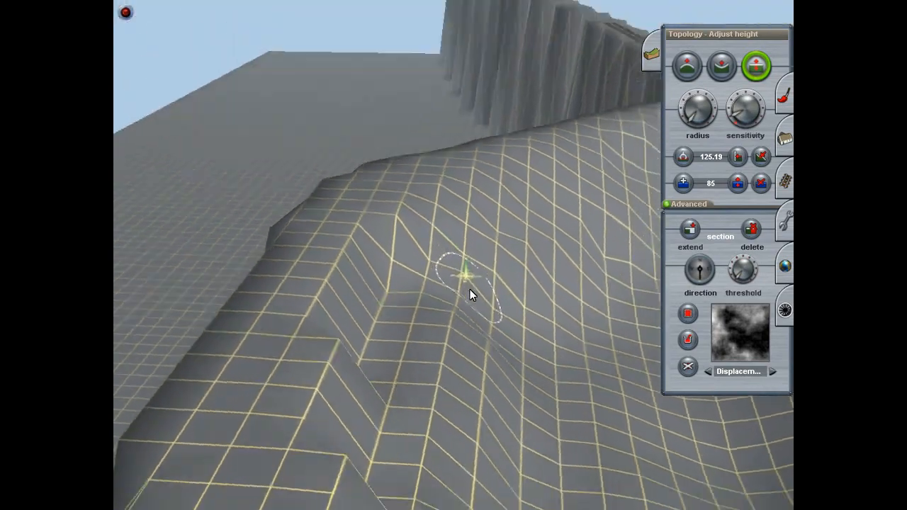
key("Right")
key("Up")
right_click(488, 230)
key("Right")
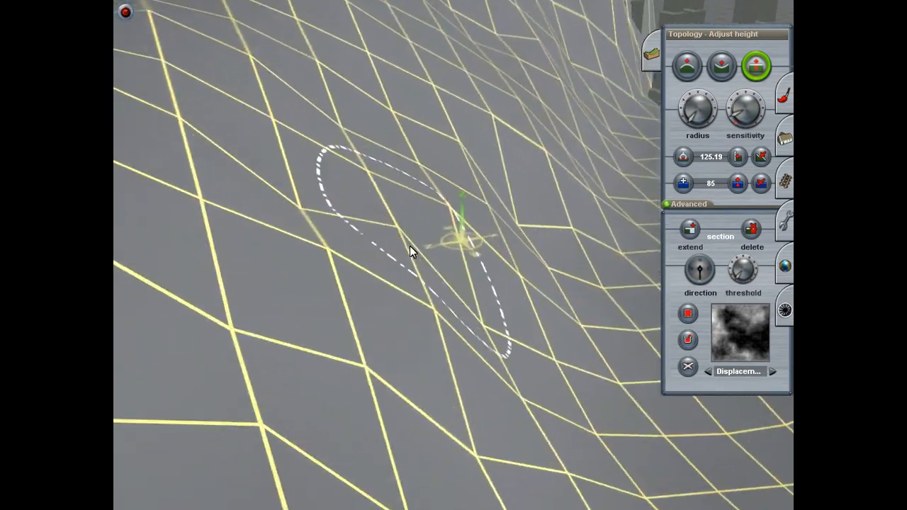
key("Down")
key("Up")
left_click_drag(317, 229, 326, 255)
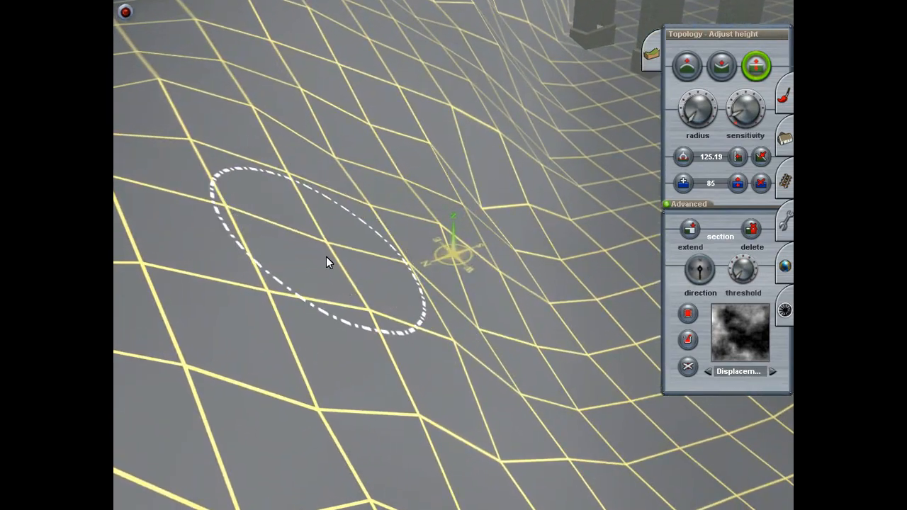
Step: Raise the points along the upper edge of the hollow in the valley rim to soften its steps
right_click(336, 333)
key("Right")
left_click_drag(434, 204, 442, 197)
left_click_drag(496, 175, 494, 168)
left_click_drag(463, 133, 462, 130)
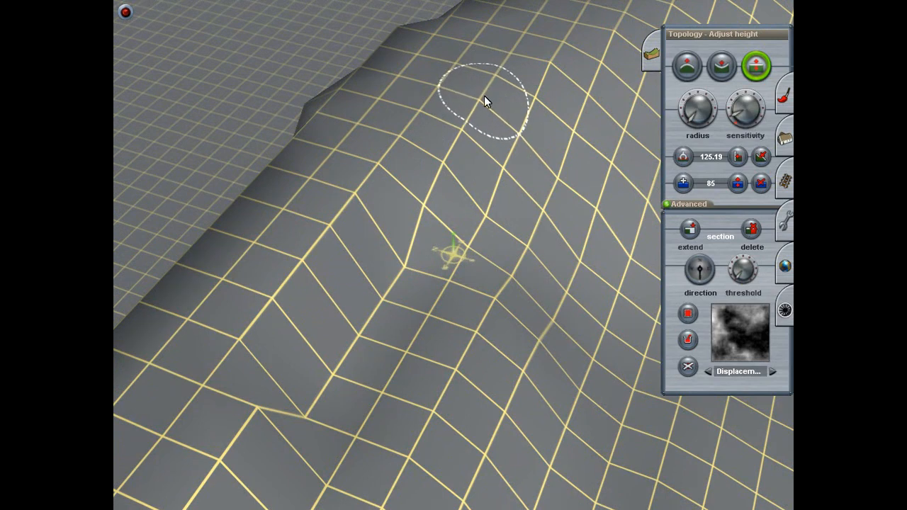
left_click_drag(395, 263, 399, 260)
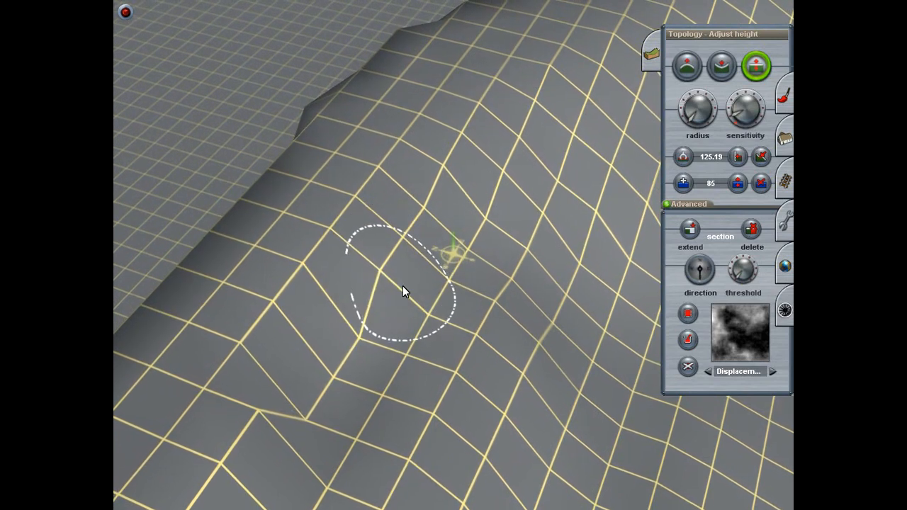
left_click_drag(460, 255, 460, 251)
left_click_drag(434, 308, 434, 303)
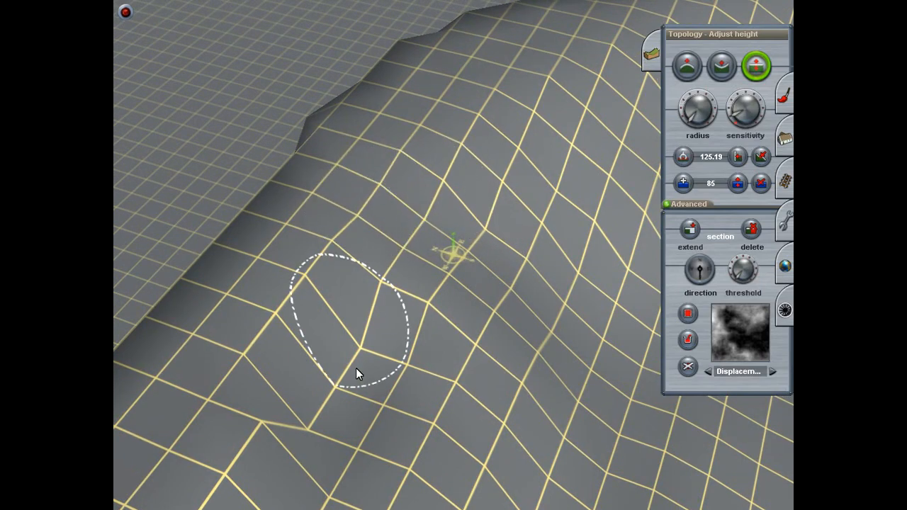
Step: Raise the low points in the jagged notch further along the rim and ease its neighbouring points
mouse_move(352, 367)
left_mouse_down()
mouse_move(352, 356)
mouse_move(338, 352)
left_mouse_up()
left_click_drag(406, 365, 406, 354)
left_click_drag(304, 414, 303, 390)
left_click_drag(246, 356, 239, 350)
left_click_drag(348, 444, 348, 432)
left_click_drag(395, 392, 395, 389)
Step: Raise the next row of sunken points to continue the rounded rim away from the bridge
right_click(391, 392)
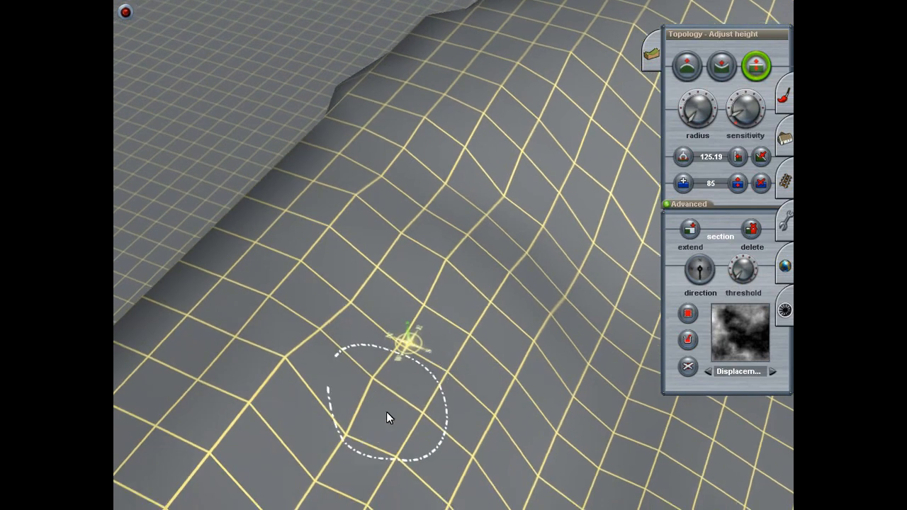
left_click_drag(379, 335, 380, 315)
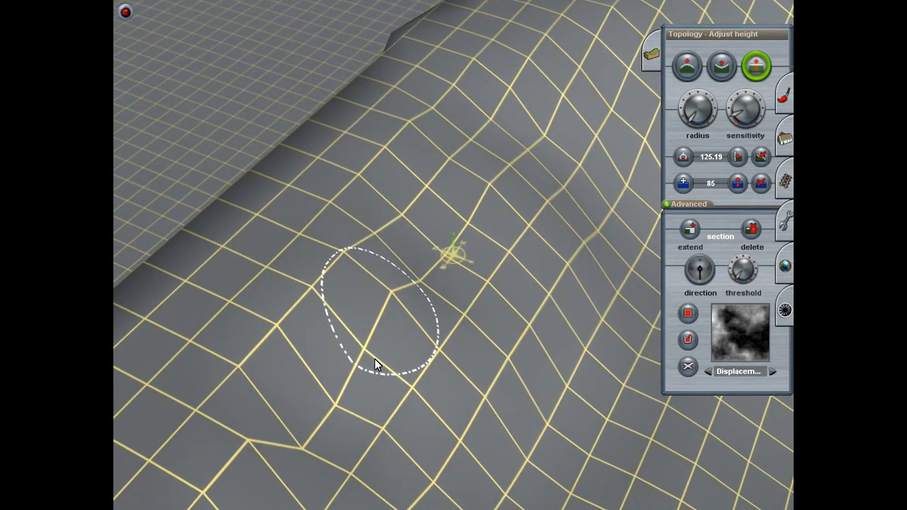
left_click_drag(359, 359, 359, 342)
left_click_drag(317, 424, 317, 380)
Step: Lower the raised corner point on the rim's edge and adjust the point next to it
key("Down")
key("Right")
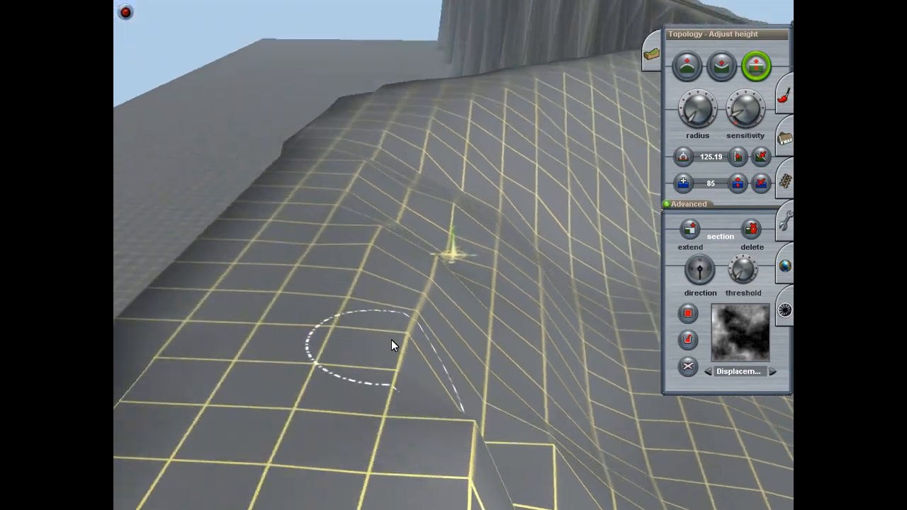
key("Left")
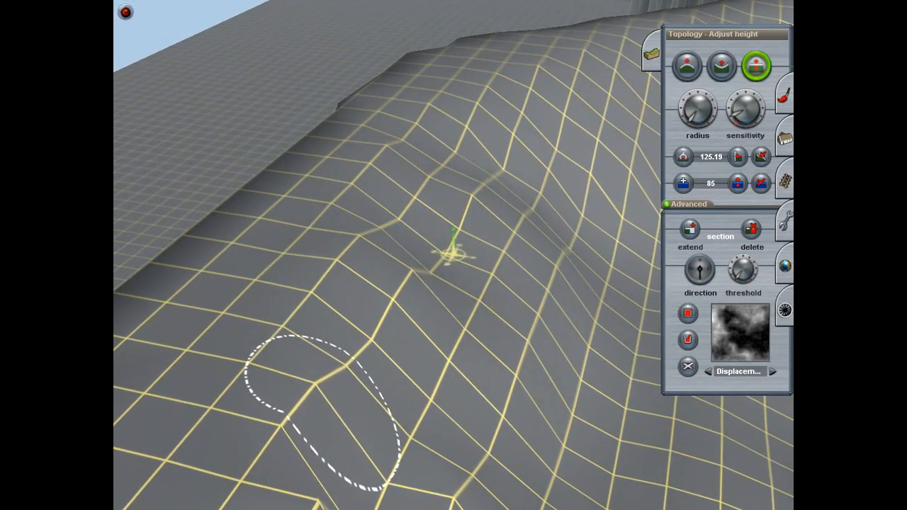
left_click_drag(318, 394, 318, 413)
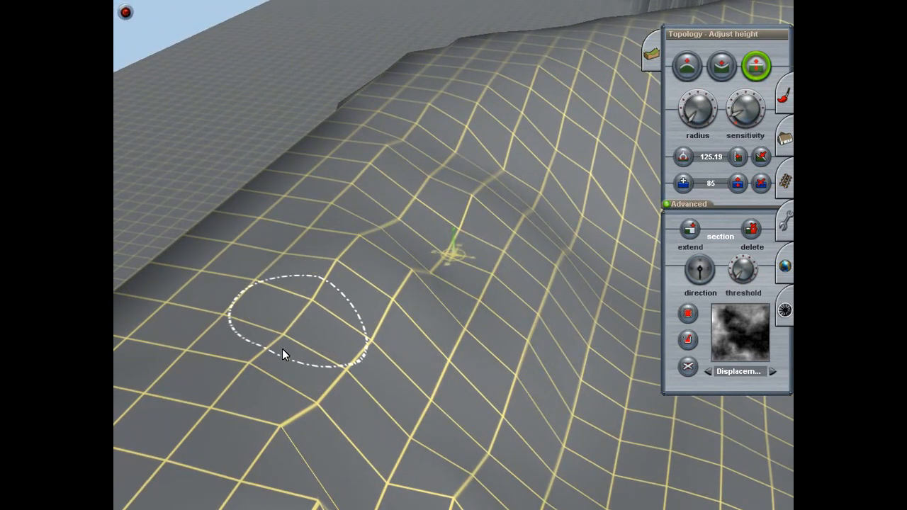
mouse_move(252, 386)
right_mouse_down()
mouse_move(247, 426)
mouse_move(386, 296)
right_mouse_up()
Step: Lower a high point on the rim and raise the dips below it at the end of the zigzag edge
right_click(544, 276)
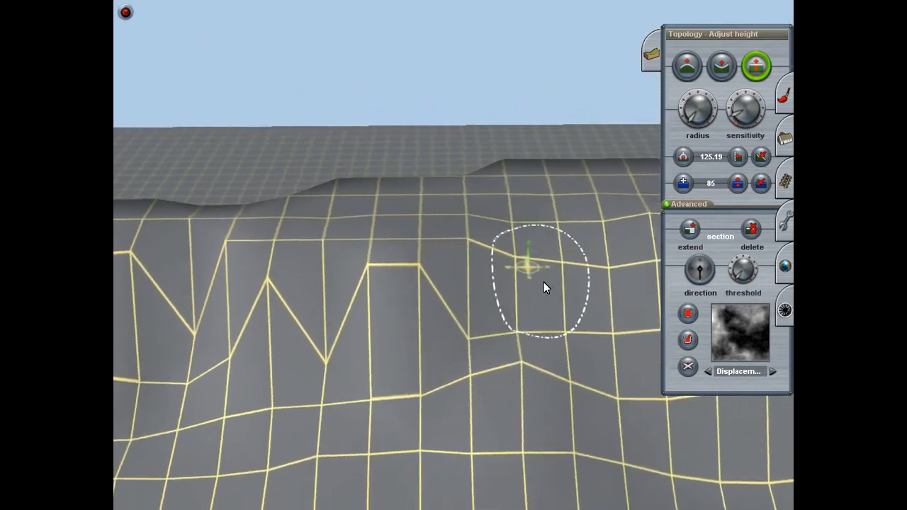
mouse_move(313, 253)
left_mouse_down()
mouse_move(313, 285)
mouse_move(313, 269)
left_mouse_up()
left_click_drag(383, 323, 383, 295)
left_click_drag(394, 363, 394, 346)
Step: Adjust the height of the points around the bulge between the smoothed slope and the zigzag edge
right_click(398, 363)
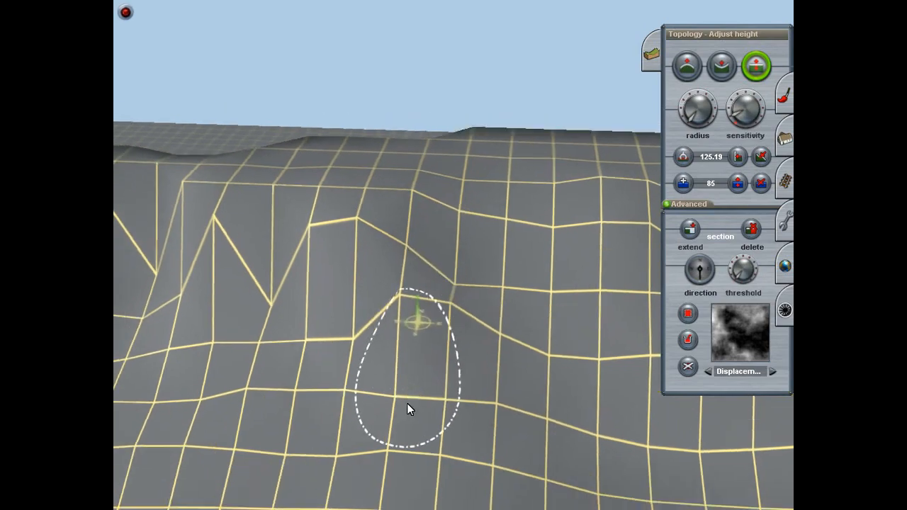
right_click(385, 190)
right_click(446, 185)
mouse_move(407, 275)
left_mouse_down()
mouse_move(407, 238)
mouse_move(400, 225)
mouse_move(380, 223)
left_mouse_up()
key("Right")
right_click(545, 264)
key("Up")
right_click(380, 216)
key("Left")
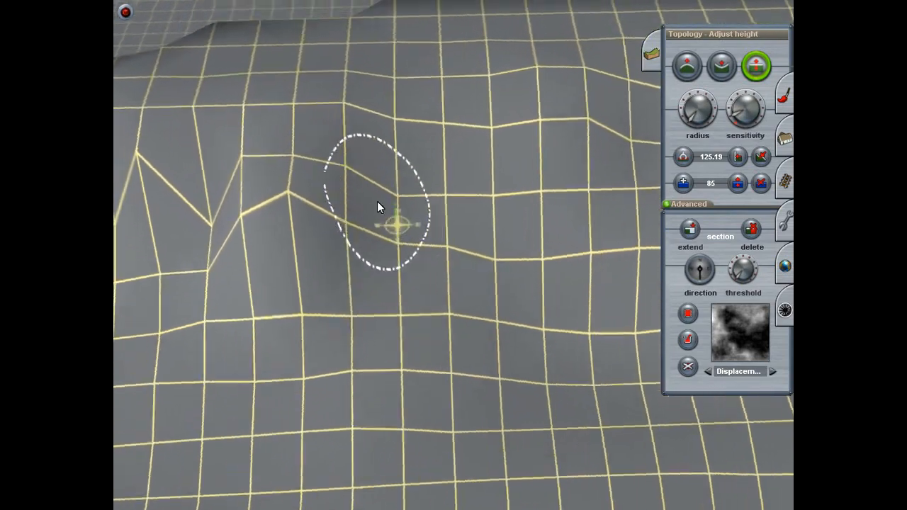
key("Down")
mouse_move(409, 272)
left_mouse_down()
mouse_move(409, 283)
mouse_move(384, 296)
mouse_move(395, 292)
left_mouse_up()
Step: Raise two low points in the zigzag edge to bring them closer to the rim
key("Left")
key("Down")
key("Up")
key("Right")
left_click_drag(332, 370, 332, 329)
left_click_drag(358, 416, 359, 389)
Step: Raise the deep dip between the two peaks on the rim's zigzag edge
key("Left")
key("Down")
key("Up")
right_click(360, 289)
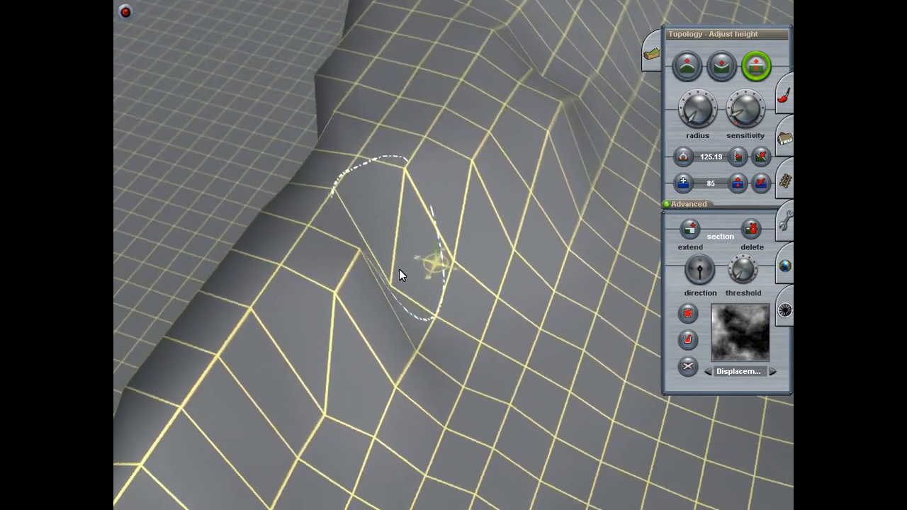
left_click_drag(399, 263, 400, 219)
key("Left")
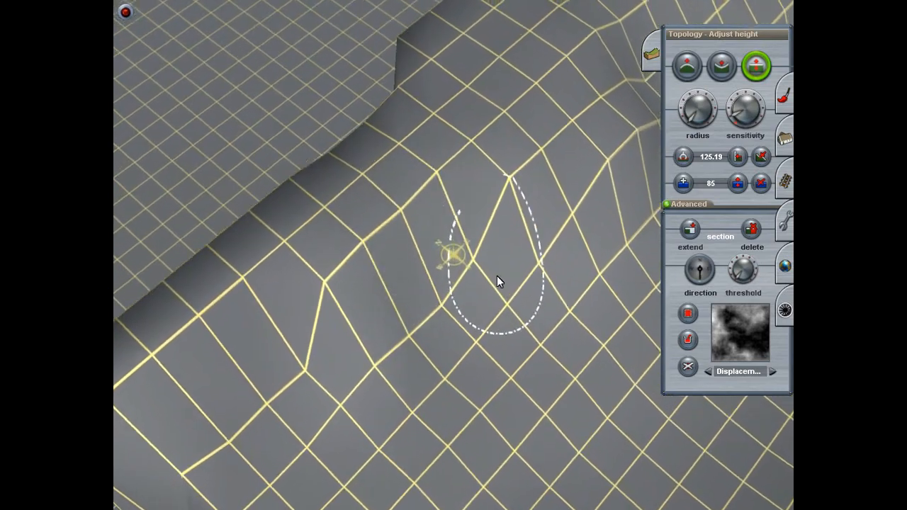
Step: Blend the filled dip into the slope by raising its low points and lowering the adjacent peak
key("Down")
key("Up")
mouse_move(465, 250)
left_mouse_down()
mouse_move(465, 224)
mouse_move(480, 217)
mouse_move(473, 236)
left_mouse_up()
left_click_drag(433, 191, 433, 203)
left_click_drag(451, 336, 451, 327)
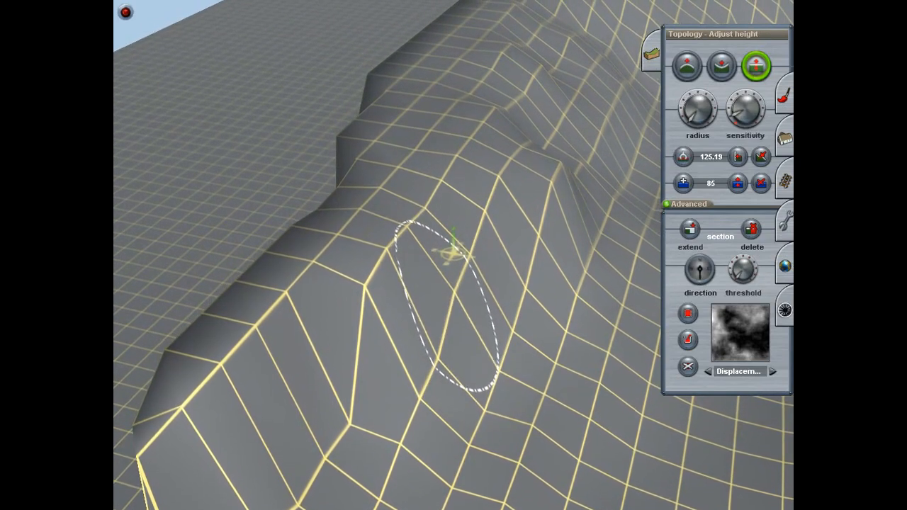
Step: Smooth the slope below the rim's zigzag edge by adjusting the height of the points beside the filled dip
left_click_drag(433, 385, 433, 366)
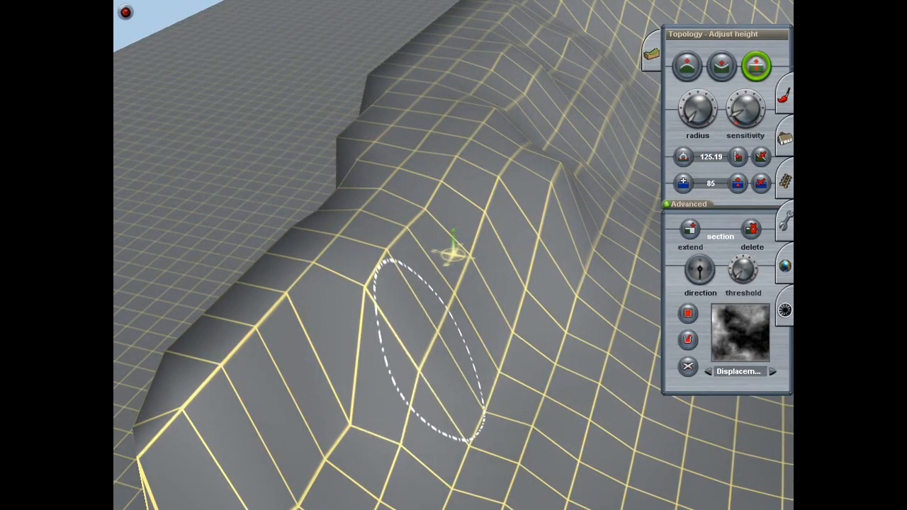
left_click_drag(378, 272, 378, 284)
left_click_drag(410, 232, 410, 237)
mouse_move(418, 256)
right_mouse_down()
mouse_move(418, 310)
mouse_move(481, 288)
mouse_move(442, 224)
mouse_move(471, 219)
mouse_move(458, 256)
mouse_move(466, 254)
mouse_move(453, 254)
mouse_move(461, 309)
mouse_move(434, 248)
mouse_move(470, 250)
mouse_move(407, 262)
mouse_move(411, 248)
mouse_move(440, 282)
mouse_move(420, 280)
mouse_move(414, 328)
right_mouse_up()
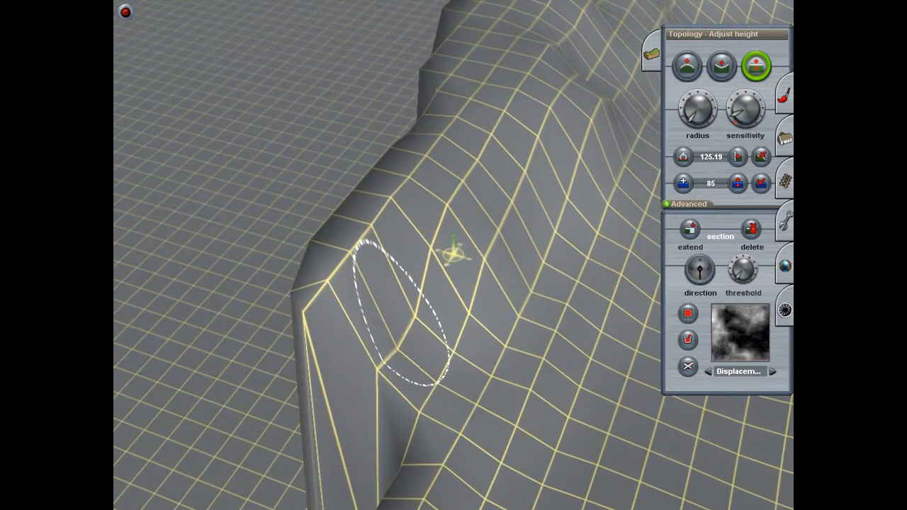
Step: Raise three points on the slope above the steep drop to even out the transition to the rim
left_click_drag(402, 320, 403, 303)
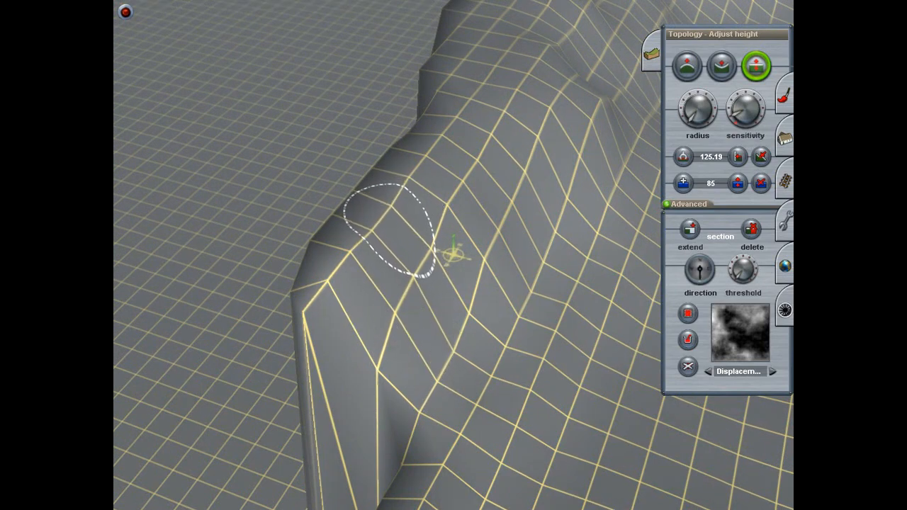
left_click_drag(465, 334, 464, 325)
left_click_drag(432, 381, 433, 375)
Step: Add water at height 85 to the valley beside the bridge
scroll(459, 379, "down", 3)
right_click_drag(459, 376, 583, 198)
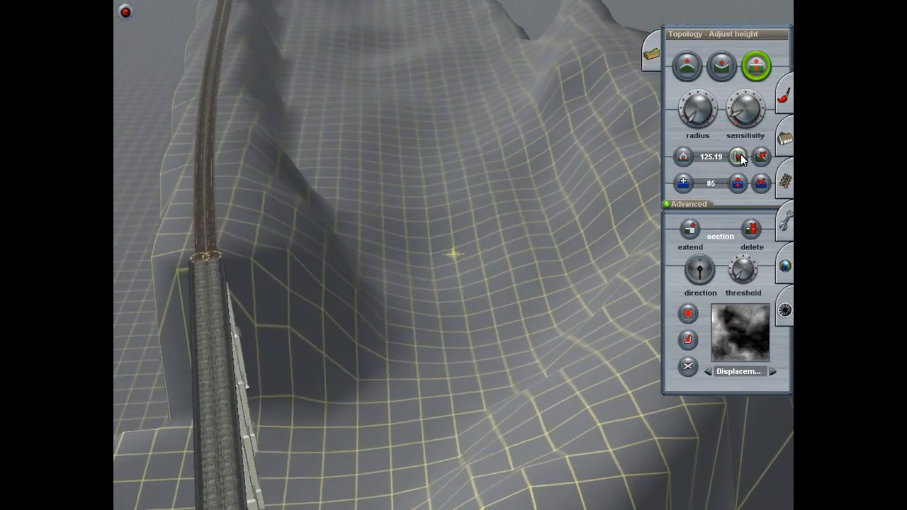
left_click(683, 184)
mouse_move(531, 172)
left_mouse_down()
mouse_move(546, 111)
mouse_move(547, 320)
mouse_move(435, 253)
mouse_move(364, 273)
mouse_move(437, 292)
mouse_move(472, 397)
mouse_move(602, 219)
mouse_move(560, 305)
mouse_move(533, 150)
mouse_move(504, 302)
mouse_move(485, 198)
mouse_move(374, 166)
mouse_move(325, 257)
mouse_move(277, 77)
mouse_move(490, 86)
mouse_move(506, 56)
mouse_move(296, 60)
left_mouse_up()
right_click_drag(375, 341, 462, 299)
key("Left")
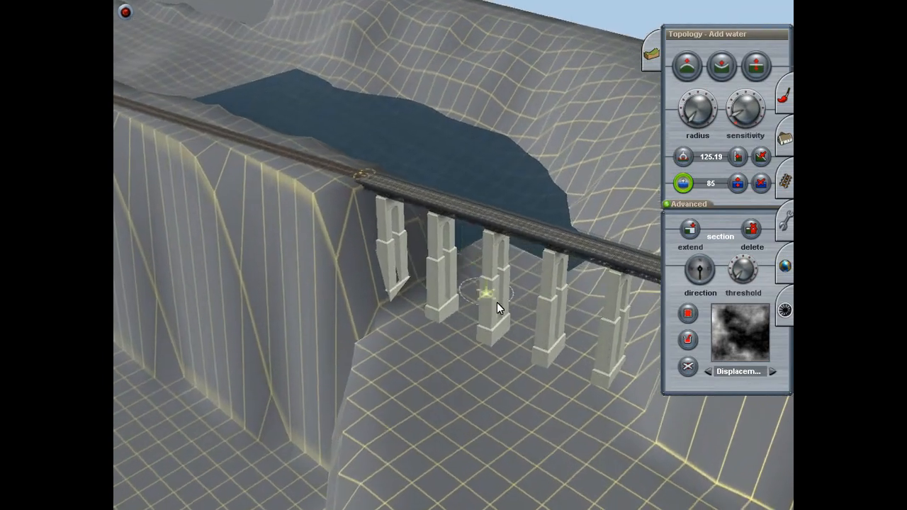
key("Down")
key("Up")
key("Left")
mouse_move(429, 198)
right_mouse_down()
mouse_move(410, 222)
mouse_move(371, 170)
mouse_move(433, 217)
mouse_move(458, 219)
mouse_move(487, 170)
mouse_move(503, 207)
mouse_move(487, 248)
mouse_move(450, 253)
right_mouse_up()
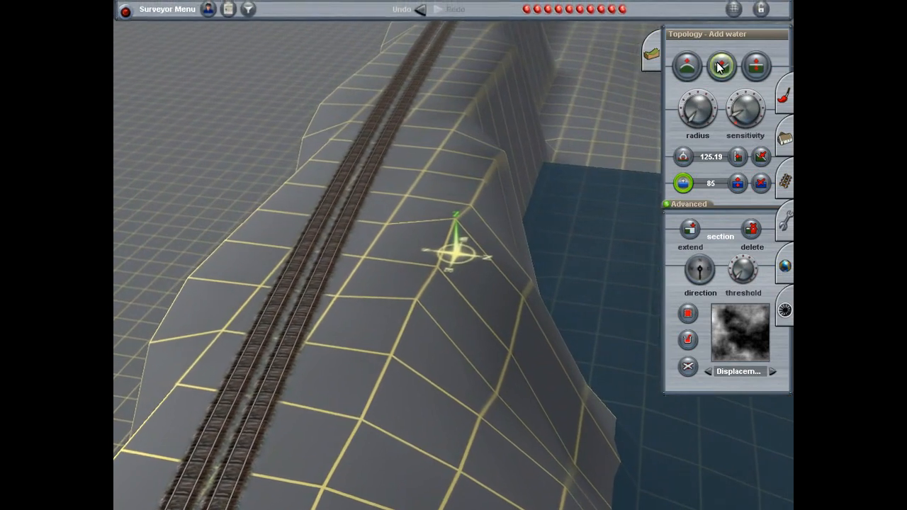
Step: Adjust the height of the uneven points on the embankment slope between the track and the water
left_click(756, 66)
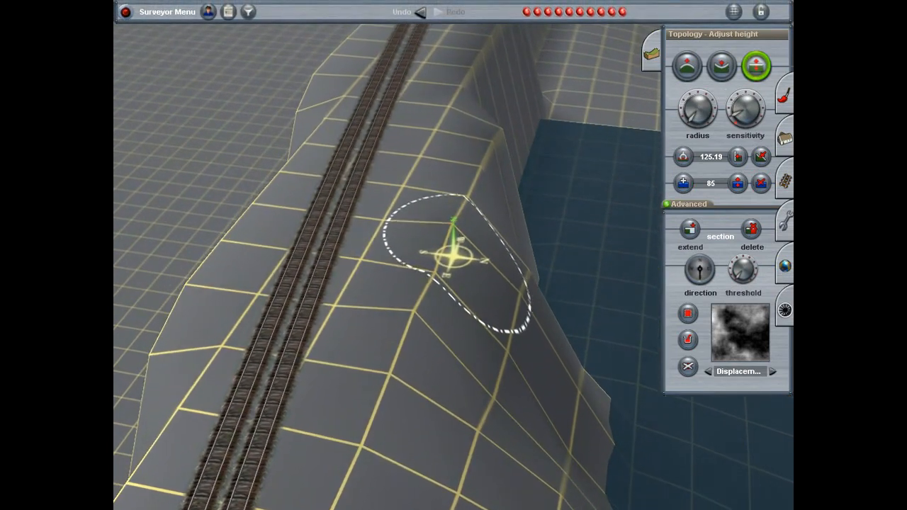
left_click_drag(456, 243, 457, 256)
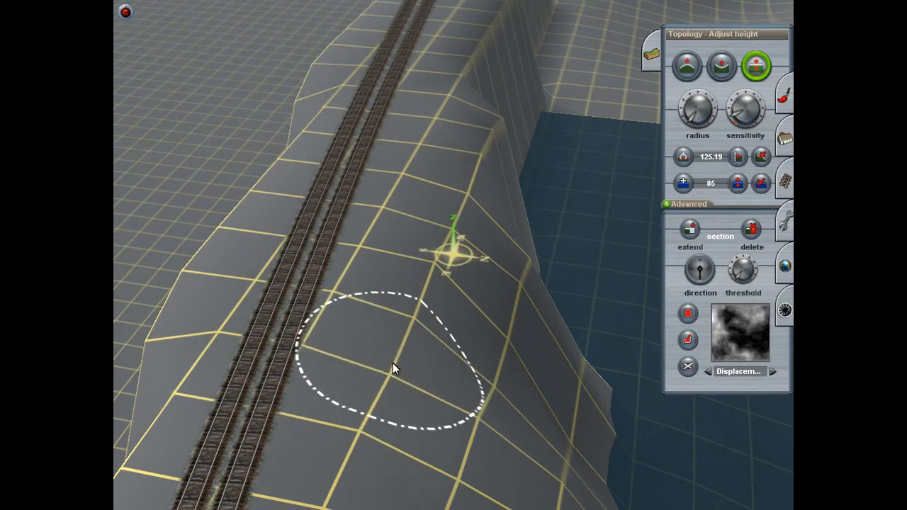
key("Right")
key("Down")
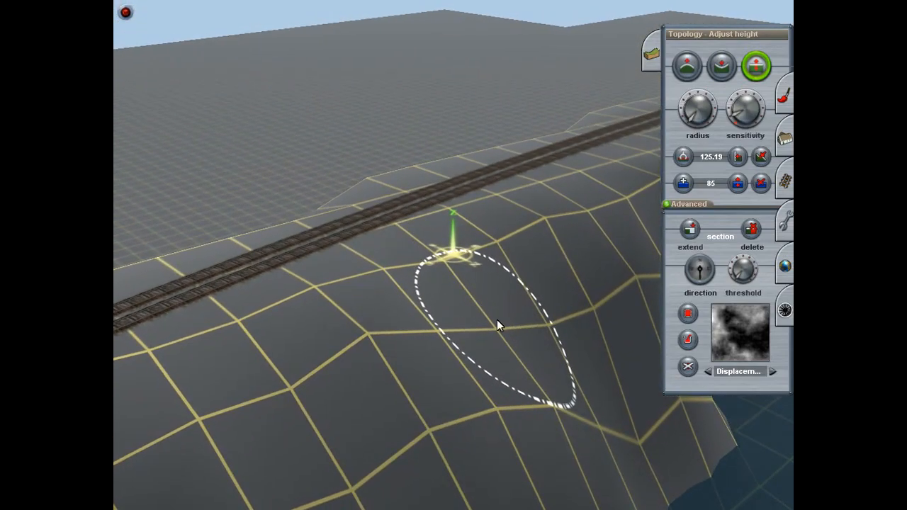
right_click_drag(327, 305, 331, 252)
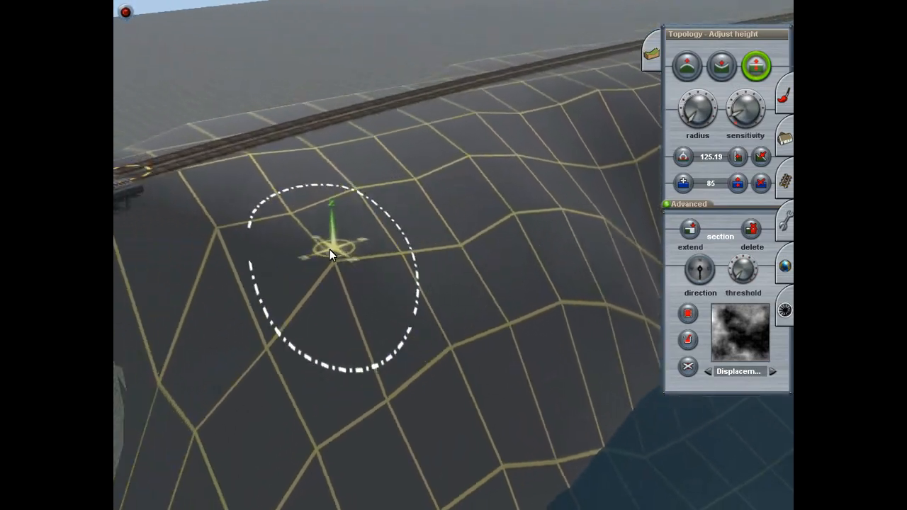
key("Right")
key("Down")
key("Left")
key("Up")
right_click_drag(436, 259, 469, 280)
Step: Remove the water from the valley beside the embankment
left_click(760, 184)
mouse_move(525, 241)
left_mouse_down()
mouse_move(416, 270)
mouse_move(433, 258)
mouse_move(401, 241)
mouse_move(439, 281)
mouse_move(605, 233)
mouse_move(644, 185)
mouse_move(559, 396)
mouse_move(623, 303)
mouse_move(655, 293)
mouse_move(654, 283)
mouse_move(521, 428)
mouse_move(329, 476)
mouse_move(238, 443)
mouse_move(378, 268)
mouse_move(410, 422)
mouse_move(289, 454)
mouse_move(308, 501)
left_mouse_up()
mouse_move(308, 501)
right_mouse_down()
mouse_move(399, 186)
mouse_move(353, 368)
mouse_move(543, 242)
mouse_move(399, 203)
mouse_move(359, 225)
mouse_move(345, 350)
mouse_move(476, 230)
mouse_move(456, 284)
mouse_move(450, 248)
mouse_move(543, 230)
mouse_move(436, 232)
mouse_move(448, 245)
right_mouse_up()
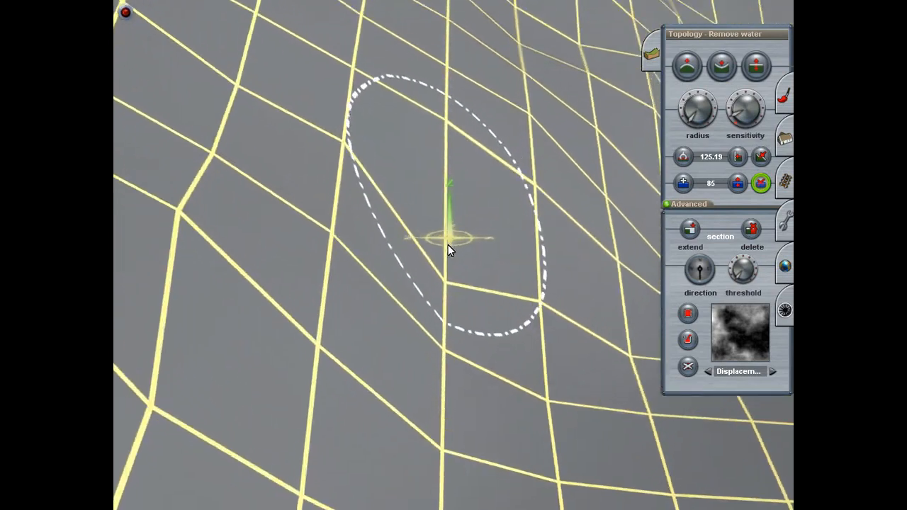
Step: Adjust the height of the kinked point in the middle of the steep embankment slope
left_click(756, 66)
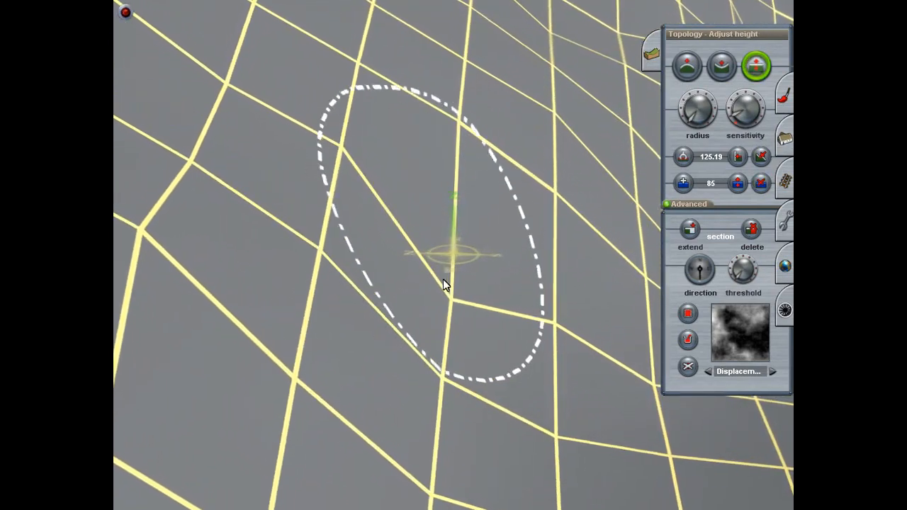
mouse_move(452, 292)
right_mouse_down()
mouse_move(379, 367)
mouse_move(321, 274)
mouse_move(246, 292)
right_mouse_up()
mouse_move(246, 292)
left_mouse_down()
mouse_move(348, 243)
mouse_move(346, 262)
mouse_move(479, 287)
left_mouse_up()
mouse_move(479, 287)
right_mouse_down()
mouse_move(479, 215)
mouse_move(448, 149)
mouse_move(436, 242)
mouse_move(374, 240)
mouse_move(372, 211)
mouse_move(423, 203)
mouse_move(416, 219)
mouse_move(513, 249)
mouse_move(467, 244)
mouse_move(469, 274)
mouse_move(489, 156)
mouse_move(460, 123)
mouse_move(470, 131)
mouse_move(448, 158)
mouse_move(469, 147)
mouse_move(461, 161)
mouse_move(450, 151)
mouse_move(417, 205)
mouse_move(442, 163)
mouse_move(467, 282)
mouse_move(454, 216)
mouse_move(589, 298)
mouse_move(430, 227)
mouse_move(465, 278)
mouse_move(480, 274)
mouse_move(463, 255)
mouse_move(442, 268)
mouse_move(461, 230)
mouse_move(463, 260)
mouse_move(504, 289)
right_mouse_up()
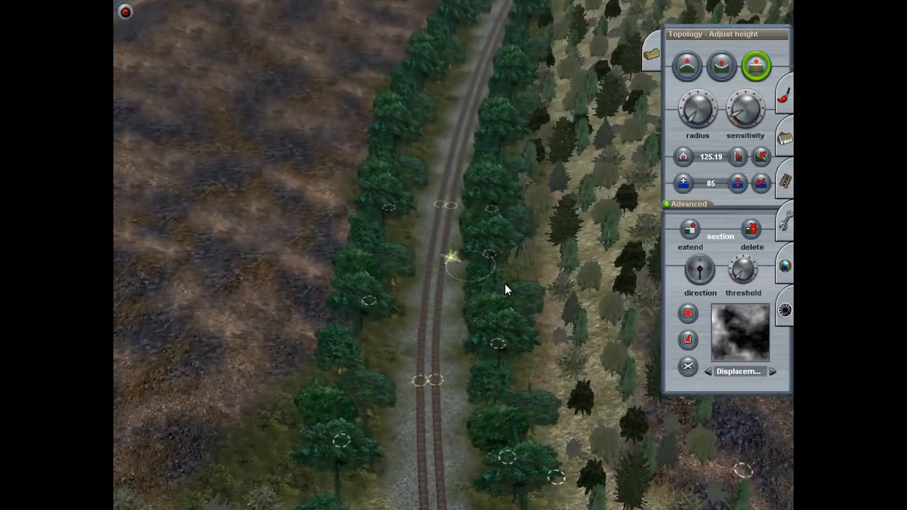
Step: Adjust the height of an uneven point at the foot of the embankment beside the track
right_click_drag(212, 243, 368, 300)
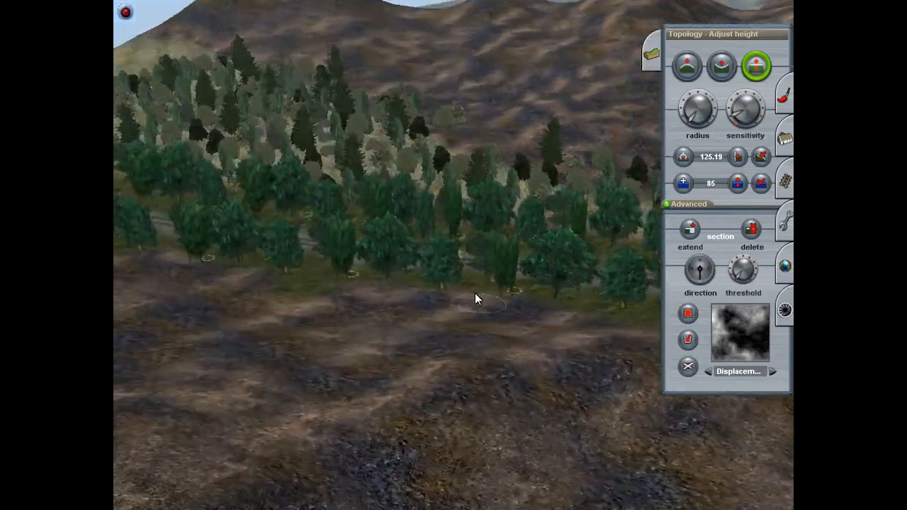
right_click_drag(475, 298, 578, 245)
mouse_move(260, 398)
right_mouse_down()
mouse_move(371, 221)
mouse_move(366, 151)
mouse_move(432, 160)
mouse_move(446, 175)
mouse_move(509, 201)
mouse_move(450, 98)
mouse_move(430, 155)
mouse_move(457, 173)
mouse_move(416, 186)
mouse_move(470, 214)
mouse_move(427, 278)
mouse_move(378, 273)
mouse_move(395, 241)
mouse_move(480, 221)
mouse_move(456, 240)
mouse_move(480, 217)
mouse_move(494, 223)
mouse_move(328, 224)
mouse_move(474, 235)
mouse_move(448, 211)
mouse_move(426, 208)
right_mouse_up()
left_click_drag(426, 208, 426, 188)
mouse_move(402, 244)
left_mouse_down()
mouse_move(401, 232)
mouse_move(427, 242)
left_mouse_up()
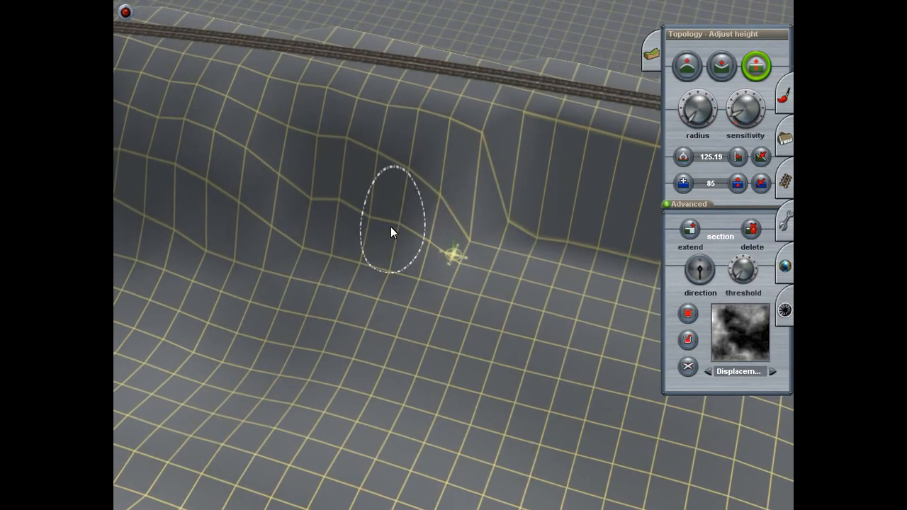
left_click_drag(301, 250, 301, 243)
mouse_move(325, 268)
right_mouse_down()
mouse_move(374, 290)
mouse_move(460, 292)
mouse_move(475, 206)
mouse_move(446, 106)
mouse_move(374, 55)
mouse_move(480, 74)
mouse_move(458, 134)
mouse_move(472, 170)
mouse_move(451, 201)
mouse_move(417, 181)
mouse_move(443, 95)
mouse_move(415, 167)
mouse_move(455, 73)
mouse_move(482, 110)
mouse_move(474, 82)
mouse_move(492, 75)
mouse_move(486, 90)
mouse_move(469, 86)
mouse_move(454, 146)
mouse_move(465, 290)
mouse_move(482, 275)
mouse_move(478, 350)
mouse_move(469, 157)
right_mouse_up()
right_click_drag(433, 242, 638, 122)
Step: Lower the ground on the blue-painted strip next to the orange strip, using Height down with a larger radius
left_click(721, 67)
key("Up")
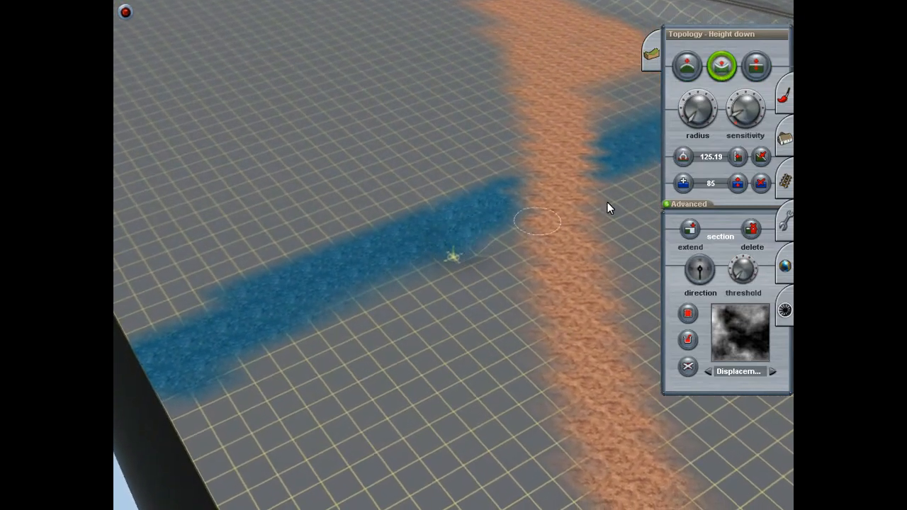
left_click_drag(693, 111, 737, 109)
mouse_move(432, 238)
left_mouse_down()
mouse_move(442, 218)
mouse_move(454, 248)
left_mouse_up()
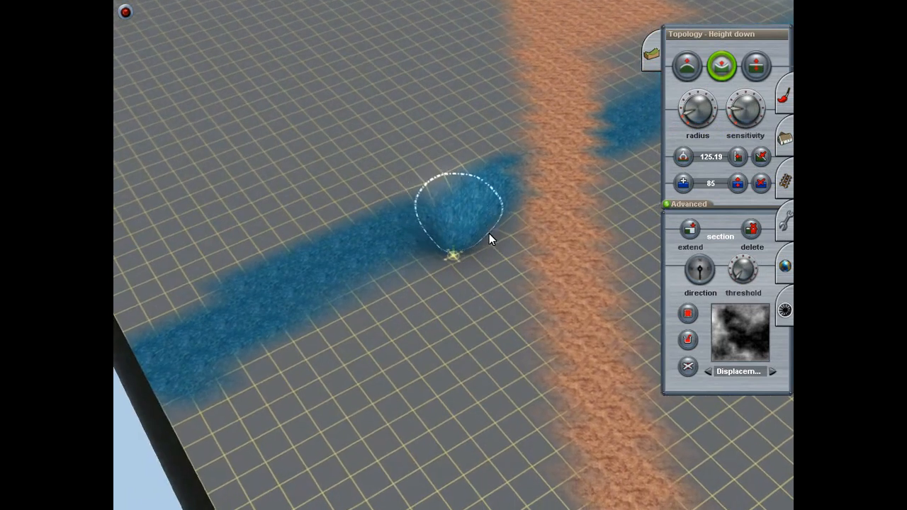
Step: Level the ground beside the orange-painted strip down to the lowered height with the Plateau tool
left_click(760, 157)
mouse_move(462, 245)
left_mouse_down()
mouse_move(462, 205)
mouse_move(461, 300)
mouse_move(480, 141)
mouse_move(487, 361)
left_mouse_up()
right_click_drag(492, 357, 486, 361)
left_click_drag(486, 361, 498, 341)
mouse_move(487, 361)
right_mouse_down()
mouse_move(498, 341)
mouse_move(499, 298)
mouse_move(536, 290)
mouse_move(487, 295)
mouse_move(335, 245)
mouse_move(417, 219)
mouse_move(449, 239)
mouse_move(396, 208)
mouse_move(411, 170)
mouse_move(438, 155)
mouse_move(456, 209)
mouse_move(441, 197)
mouse_move(405, 201)
mouse_move(465, 190)
mouse_move(458, 194)
mouse_move(441, 178)
mouse_move(447, 192)
mouse_move(464, 192)
mouse_move(460, 251)
mouse_move(463, 210)
mouse_move(453, 202)
mouse_move(453, 183)
mouse_move(440, 310)
mouse_move(480, 269)
mouse_move(575, 295)
mouse_move(435, 282)
mouse_move(480, 189)
mouse_move(477, 251)
mouse_move(523, 243)
mouse_move(461, 277)
mouse_move(426, 276)
right_mouse_up()
key("Right")
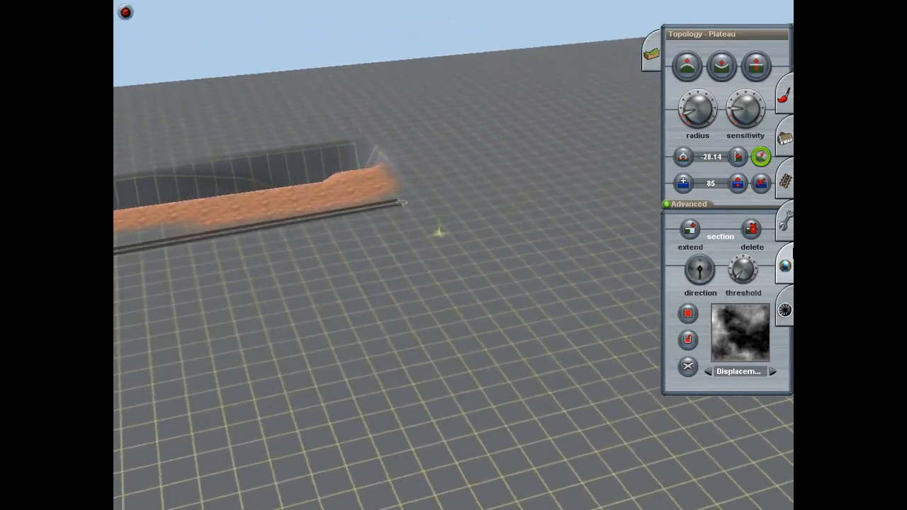
Step: Extend the route with a new section beyond the end of the track
left_click(690, 229)
right_click(448, 172)
left_click(595, 80)
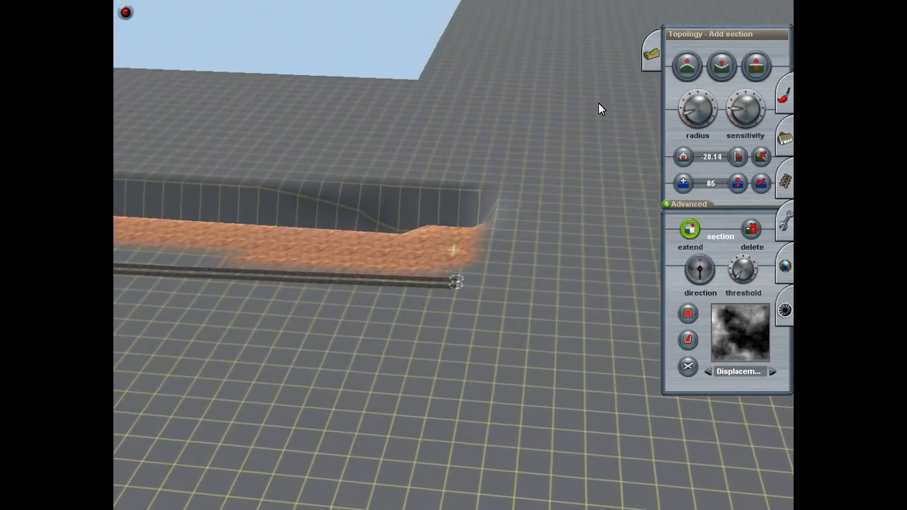
key("Right")
key("Down")
key("Left")
right_click_drag(461, 263, 489, 217)
key("Right")
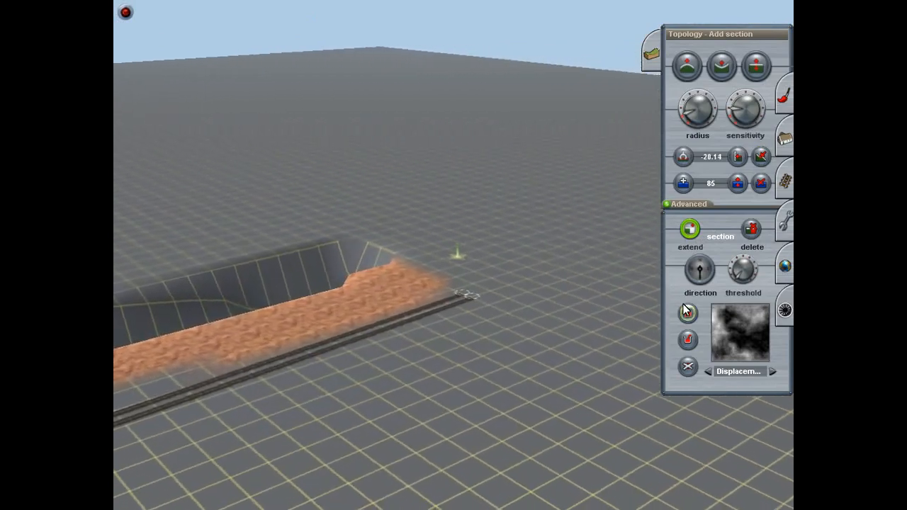
key("Right")
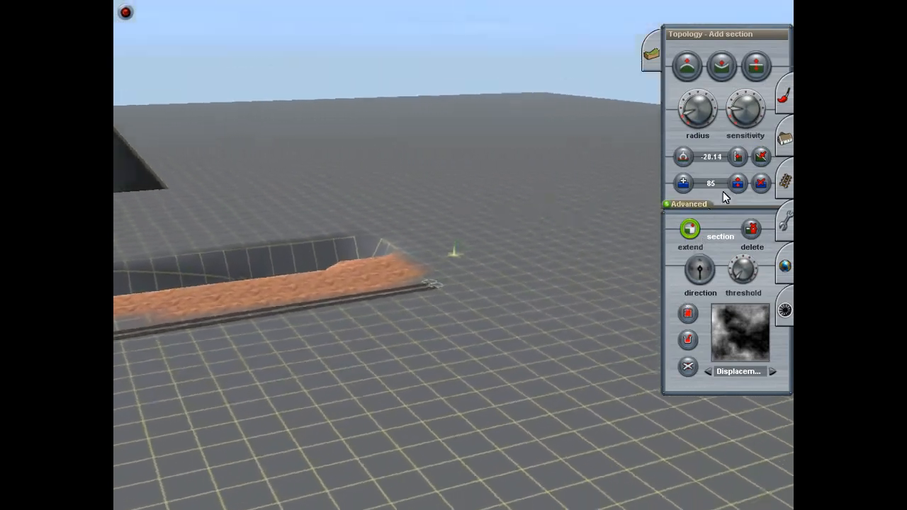
key("Up")
Step: Delete the section beyond the trench and track end
left_click(752, 229)
key("Left")
left_click(473, 122)
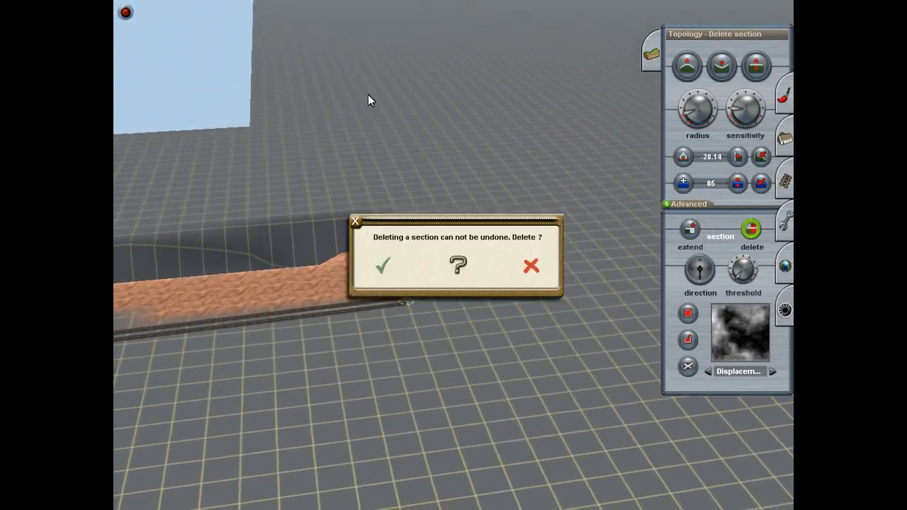
left_click(383, 269)
Step: Level the high ground on the outer side of the trench beside the orange strip with the Plateau tool
key("Left")
right_click_drag(476, 208, 449, 305)
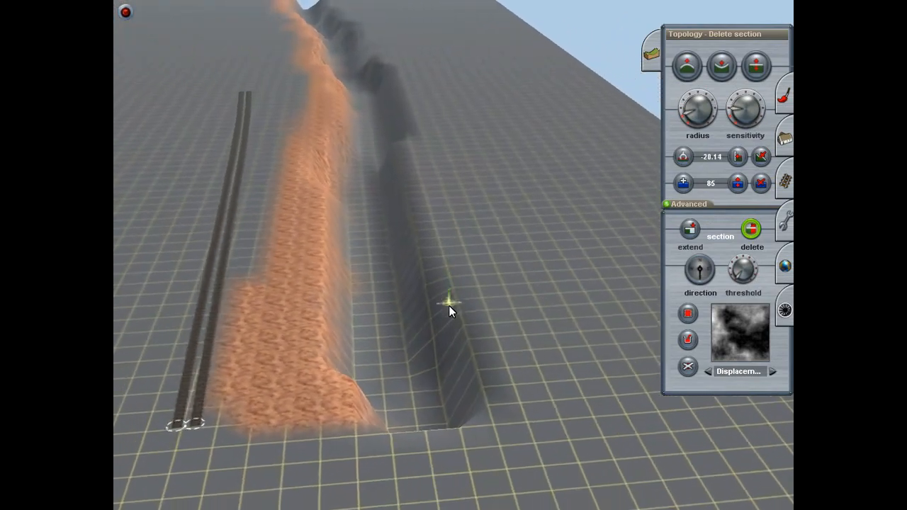
key("Left")
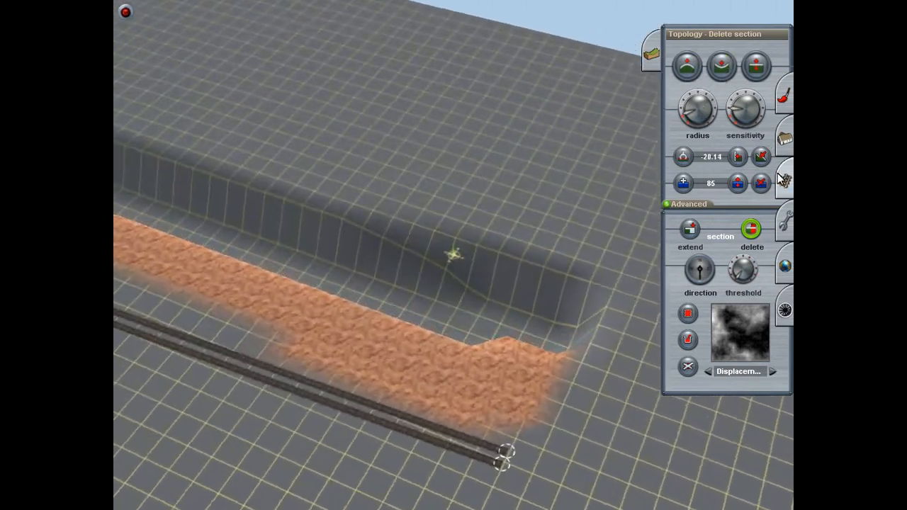
left_click(761, 157)
key("Left")
mouse_move(526, 306)
left_mouse_down()
mouse_move(499, 242)
mouse_move(449, 185)
mouse_move(458, 113)
mouse_move(418, 425)
left_mouse_up()
right_click(417, 425)
key("Left")
mouse_move(355, 242)
left_mouse_down()
mouse_move(458, 267)
mouse_move(397, 219)
mouse_move(383, 158)
mouse_move(425, 165)
mouse_move(415, 143)
mouse_move(448, 151)
mouse_move(475, 142)
mouse_move(444, 138)
mouse_move(440, 221)
mouse_move(444, 169)
mouse_move(492, 164)
mouse_move(510, 173)
mouse_move(484, 198)
mouse_move(457, 135)
mouse_move(488, 282)
mouse_move(453, 282)
left_mouse_up()
key("Left")
key("Left")
key("Left")
key("Up")
key("Left")
key("Up")
key("Up")
key("Up")
right_click_drag(453, 282, 450, 358)
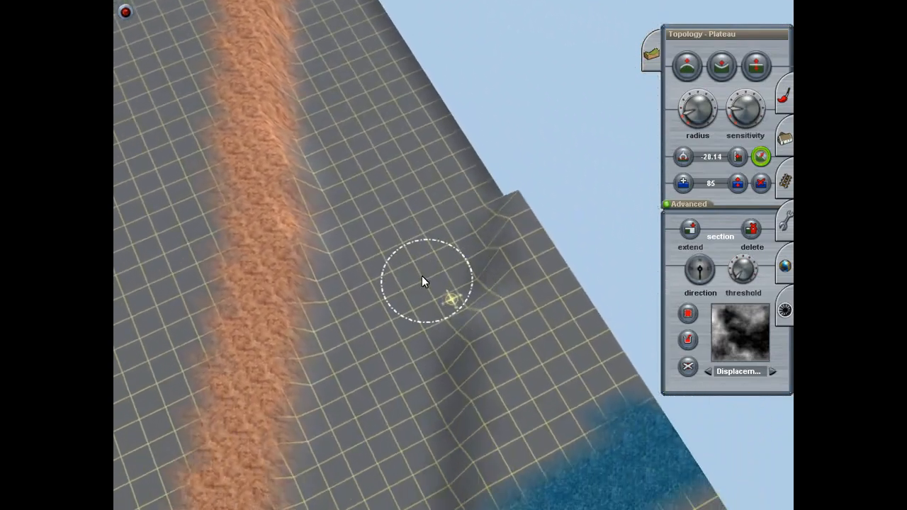
Step: Enlarge the Plateau radius and level the remaining ridges between the orange strip and the board edge
key("Right")
mouse_move(307, 163)
left_mouse_down()
mouse_move(289, 194)
mouse_move(391, 426)
left_mouse_up()
key("Right")
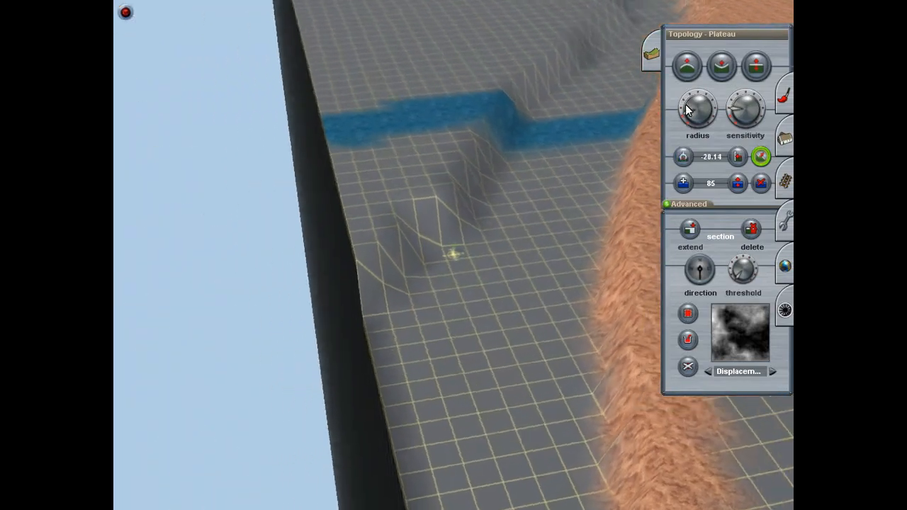
mouse_move(424, 365)
right_mouse_down()
mouse_move(418, 247)
mouse_move(455, 172)
right_mouse_up()
left_click_drag(418, 247, 454, 172)
right_click_drag(454, 172, 457, 161)
left_click_drag(454, 172, 458, 161)
right_click_drag(457, 160, 453, 151)
mouse_move(458, 161)
left_mouse_down()
mouse_move(453, 151)
mouse_move(458, 185)
mouse_move(439, 204)
mouse_move(465, 245)
mouse_move(527, 246)
mouse_move(528, 229)
mouse_move(446, 326)
mouse_move(480, 370)
mouse_move(512, 250)
mouse_move(429, 254)
mouse_move(502, 253)
mouse_move(538, 300)
mouse_move(545, 355)
mouse_move(455, 221)
mouse_move(405, 225)
mouse_move(547, 288)
mouse_move(614, 262)
mouse_move(430, 278)
mouse_move(486, 211)
mouse_move(520, 215)
mouse_move(461, 349)
mouse_move(510, 205)
mouse_move(506, 234)
mouse_move(515, 162)
mouse_move(482, 134)
mouse_move(444, 138)
mouse_move(463, 133)
mouse_move(450, 134)
mouse_move(449, 165)
mouse_move(470, 173)
mouse_move(396, 280)
mouse_move(363, 304)
mouse_move(340, 272)
mouse_move(431, 258)
mouse_move(483, 236)
mouse_move(351, 275)
mouse_move(318, 269)
mouse_move(319, 248)
mouse_move(426, 180)
mouse_move(406, 181)
mouse_move(428, 166)
mouse_move(440, 173)
mouse_move(343, 299)
mouse_move(488, 269)
mouse_move(385, 318)
mouse_move(358, 349)
mouse_move(307, 265)
mouse_move(295, 228)
mouse_move(357, 185)
mouse_move(407, 178)
mouse_move(418, 263)
mouse_move(463, 199)
mouse_move(506, 245)
mouse_move(538, 331)
mouse_move(443, 188)
mouse_move(537, 390)
mouse_move(510, 243)
mouse_move(564, 287)
mouse_move(575, 217)
mouse_move(548, 177)
mouse_move(472, 278)
mouse_move(503, 199)
mouse_move(461, 248)
mouse_move(475, 166)
mouse_move(490, 230)
left_mouse_up()
right_click(540, 239)
Step: Inspect the levelled ground along the orange-painted ridge, including the area around the track's end
key("Down")
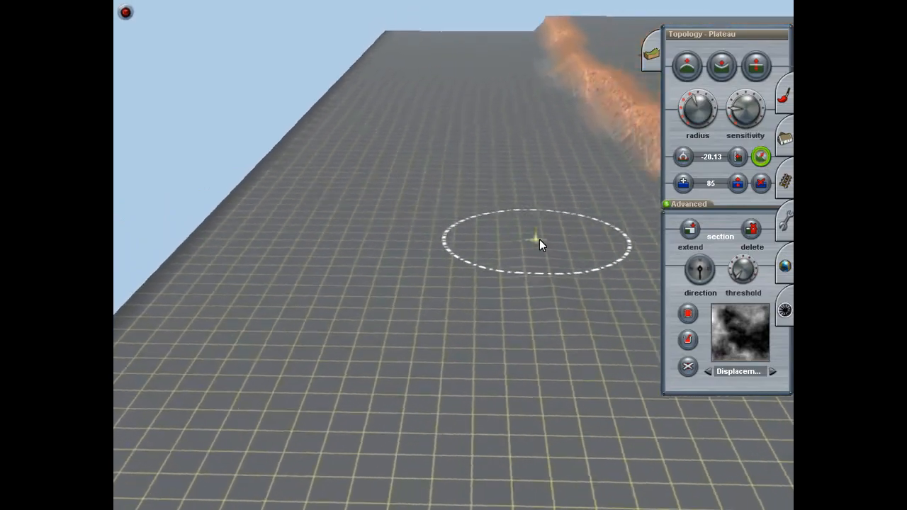
key("Up")
key("Left")
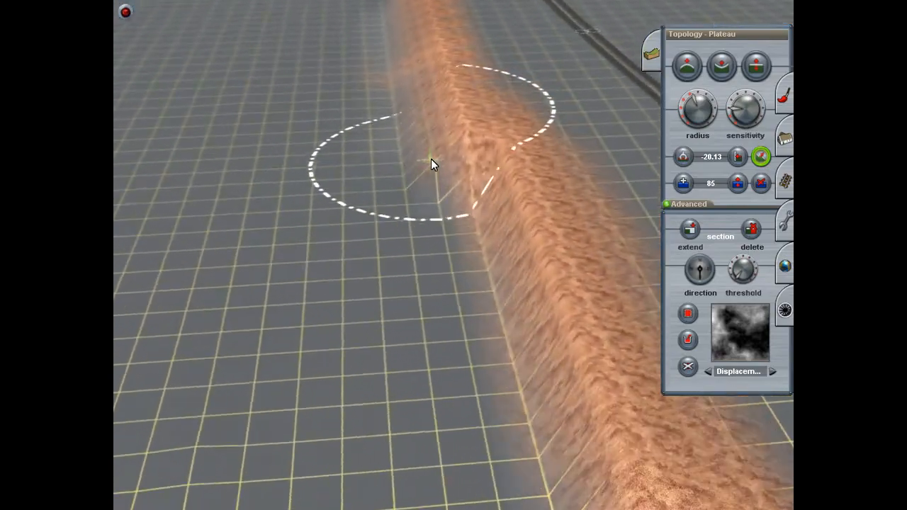
key("Down")
right_click(402, 186)
key("Left")
key("Down")
right_click(535, 270)
key("Up")
key("Left")
right_click(468, 219)
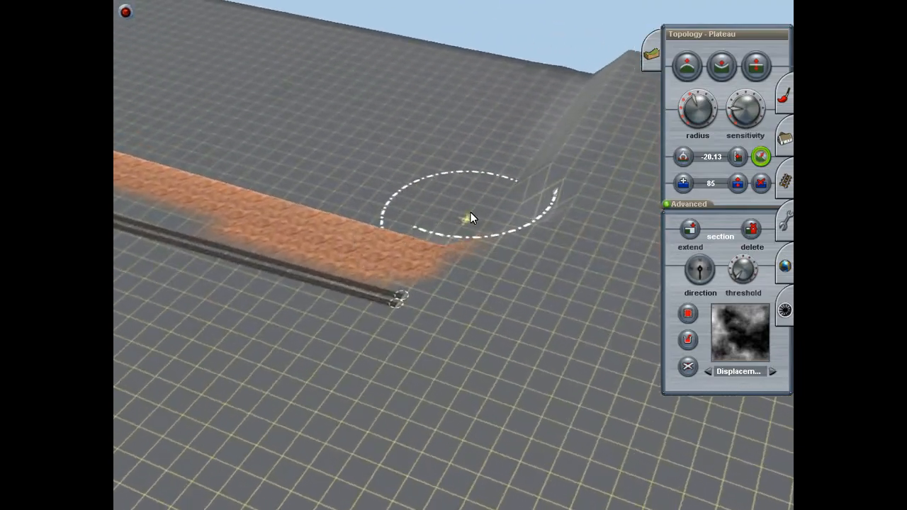
key("Up")
mouse_move(497, 118)
left_mouse_down()
mouse_move(486, 209)
mouse_move(441, 293)
left_mouse_up()
key("Down")
right_click(409, 350)
key("Left")
key("Left")
key("Down")
right_click(465, 164)
right_click(491, 174)
right_click(447, 188)
right_click(514, 190)
right_click(459, 197)
right_click(419, 226)
right_click(421, 205)
right_click(434, 211)
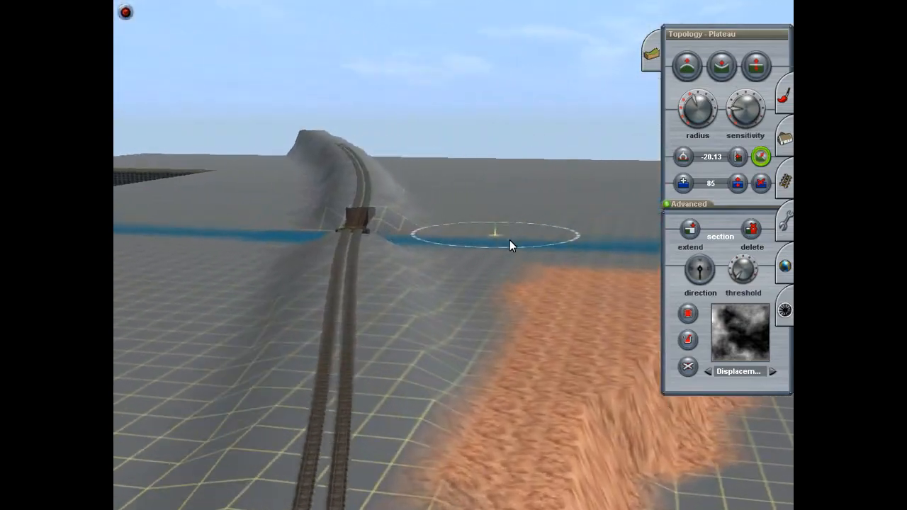
Step: Examine the orange-painted embankment where the blue river strip crosses it and where it reaches the board edge
right_click(497, 235)
key("Left")
right_click(543, 253)
key("Up")
right_click(509, 228)
key("Left")
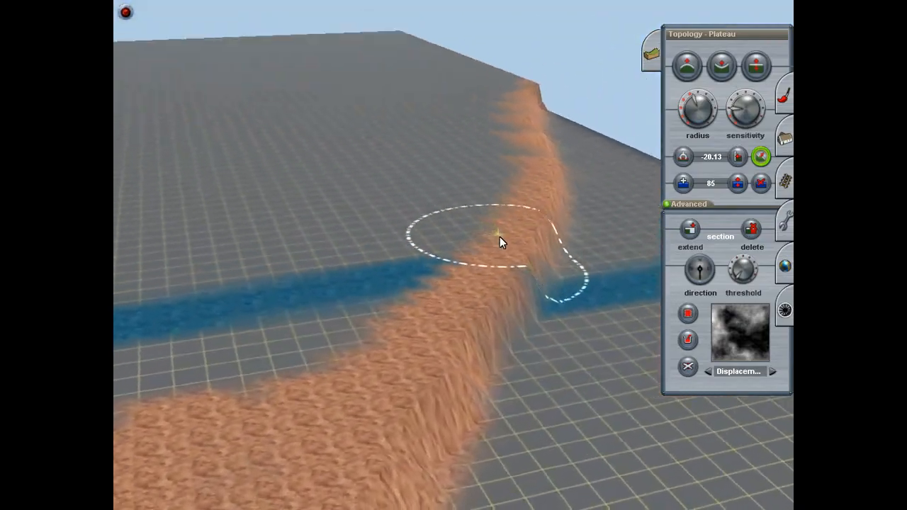
key("Down")
right_click(503, 316)
key("Left")
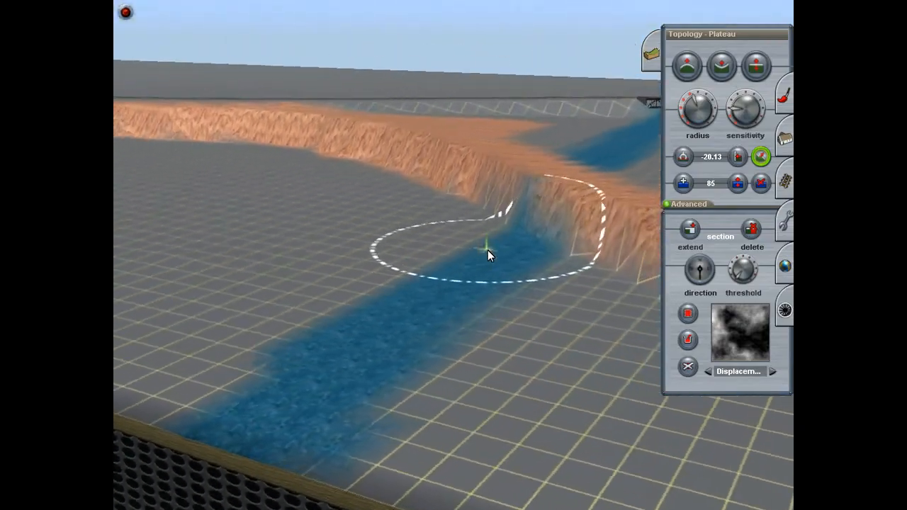
right_click(449, 239)
key("Left")
key("Left")
key("Down")
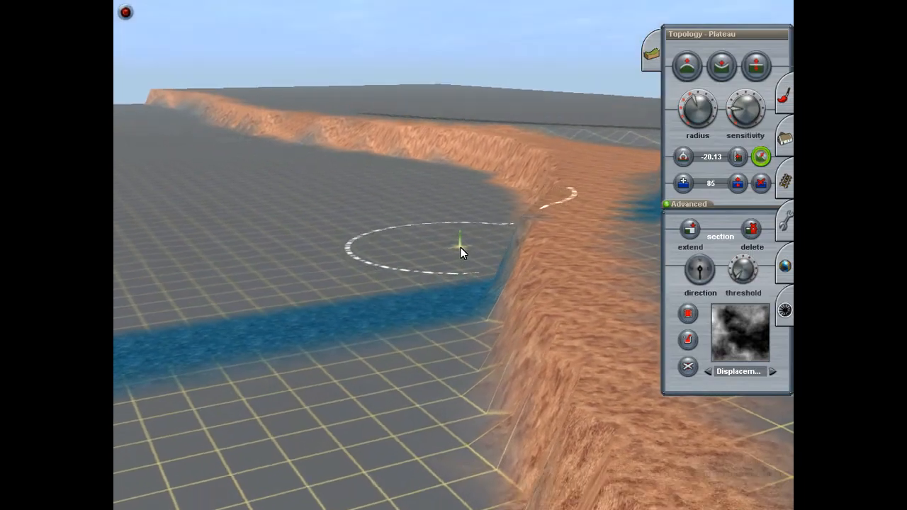
key("Right")
right_click(450, 350)
key("Left")
key("Up")
key("Left")
right_click_drag(518, 335, 512, 218)
Step: Paint over the orange strip near the board edge with the plain grey ground texture
left_click(685, 62)
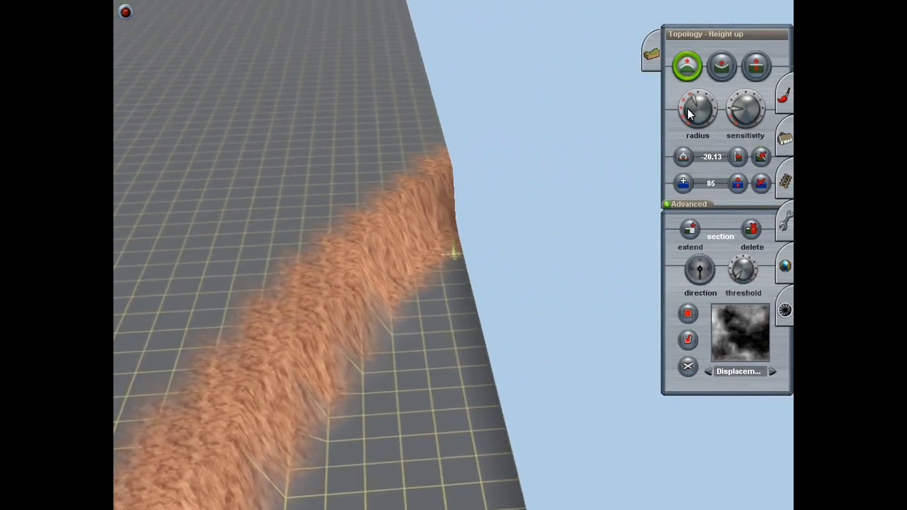
key("Left")
key("Left")
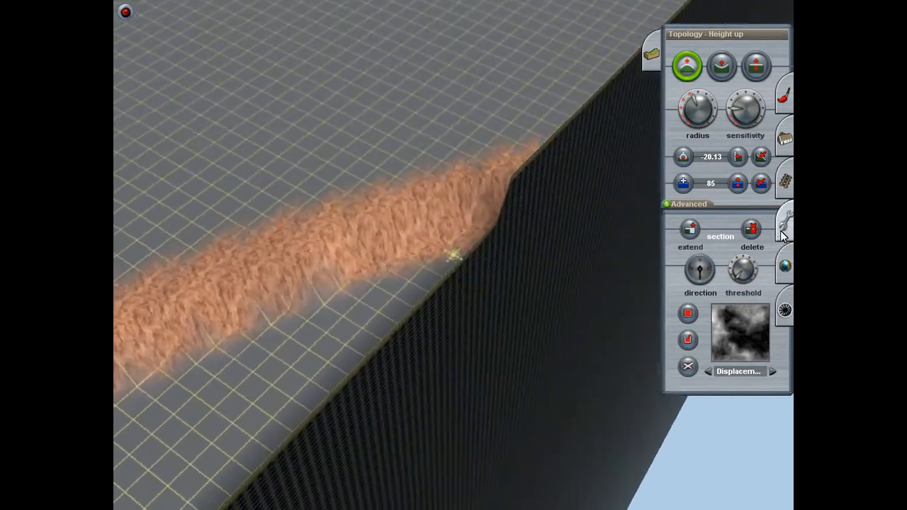
left_click(786, 139)
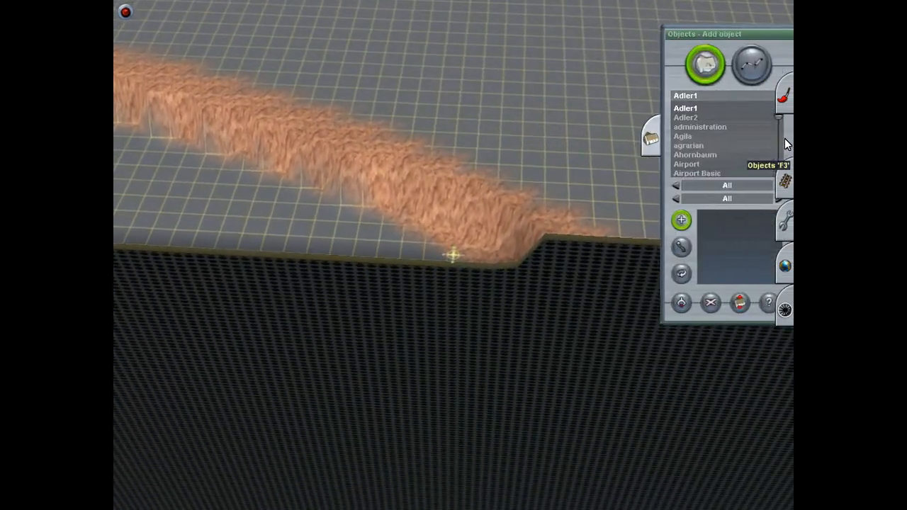
left_click(787, 113)
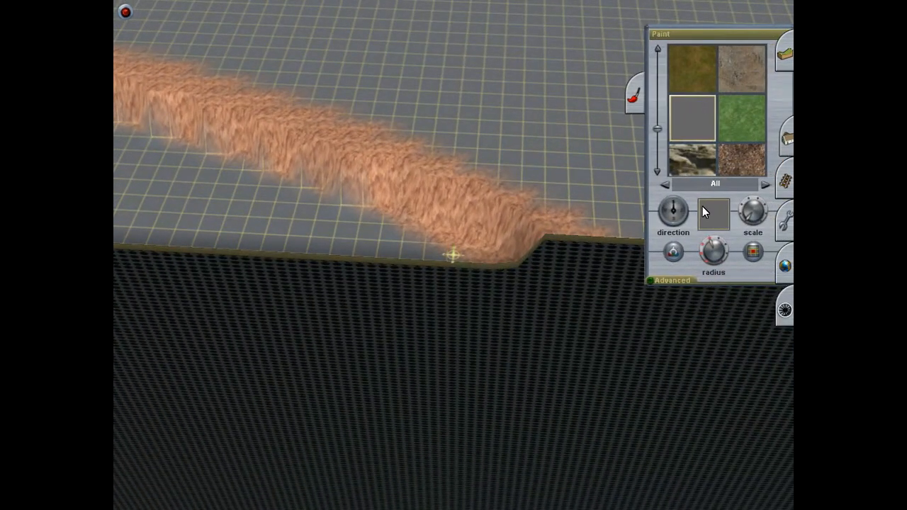
left_click_drag(513, 211, 540, 218)
right_click(541, 220)
mouse_move(506, 244)
left_mouse_down()
mouse_move(406, 231)
mouse_move(374, 238)
mouse_move(433, 218)
mouse_move(388, 195)
mouse_move(395, 163)
mouse_move(418, 143)
mouse_move(371, 363)
mouse_move(389, 213)
mouse_move(172, 371)
mouse_move(205, 295)
mouse_move(343, 211)
mouse_move(556, 254)
mouse_move(467, 160)
mouse_move(492, 171)
mouse_move(491, 189)
mouse_move(410, 215)
mouse_move(447, 234)
mouse_move(435, 250)
mouse_move(416, 202)
mouse_move(391, 188)
mouse_move(466, 122)
mouse_move(428, 135)
mouse_move(458, 125)
mouse_move(467, 133)
mouse_move(408, 232)
left_mouse_up()
mouse_move(447, 376)
right_mouse_down()
mouse_move(407, 301)
mouse_move(431, 172)
mouse_move(524, 247)
mouse_move(457, 249)
mouse_move(580, 166)
right_mouse_up()
Step: Reduce the brush radius and start raising the embankment's outer foot beside the track with the Adjust height tool
left_click(784, 53)
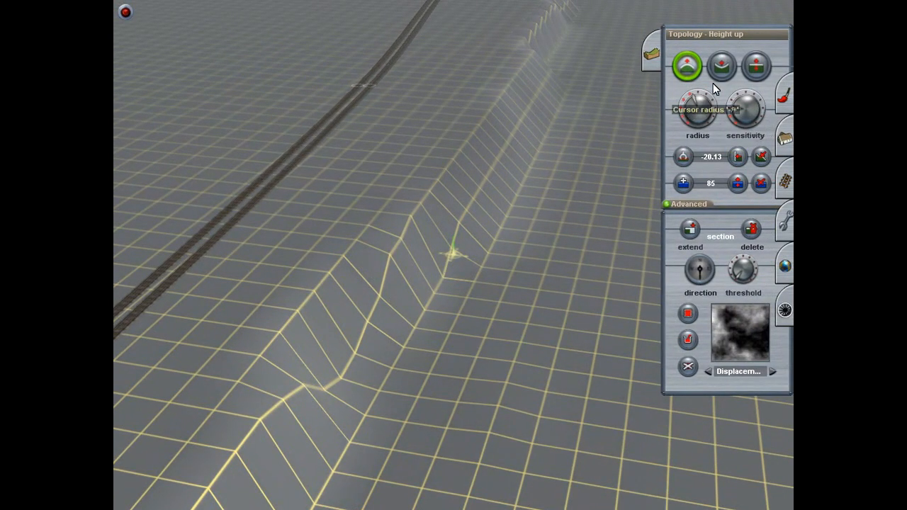
left_click(753, 68)
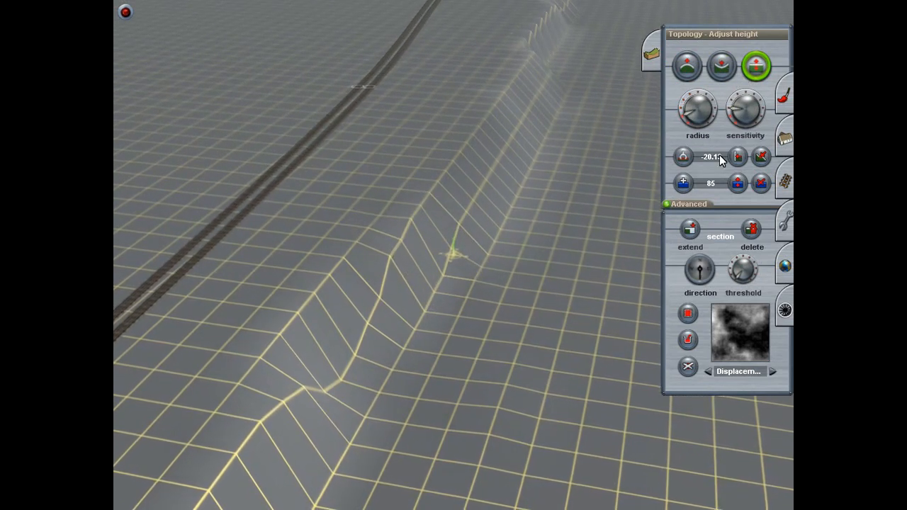
scroll(558, 257, "up", 5)
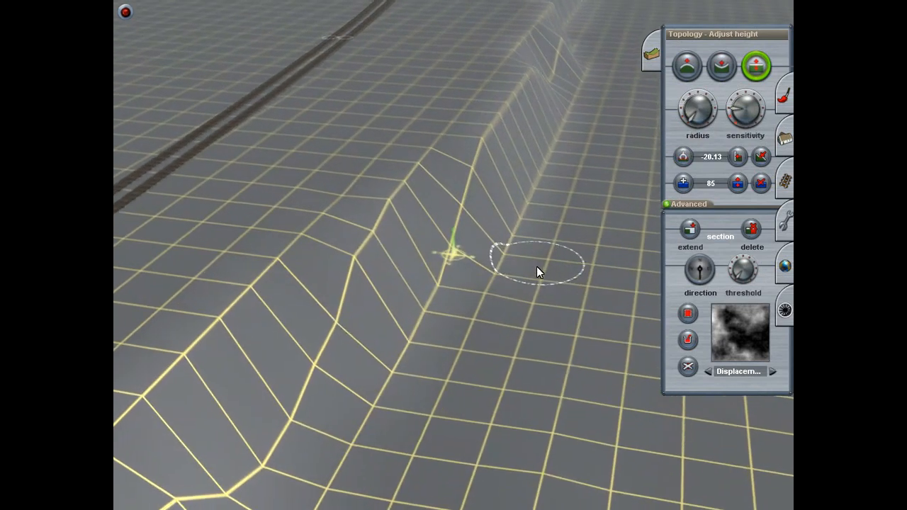
left_click(439, 308)
left_click(433, 347)
left_click_drag(431, 339, 431, 329)
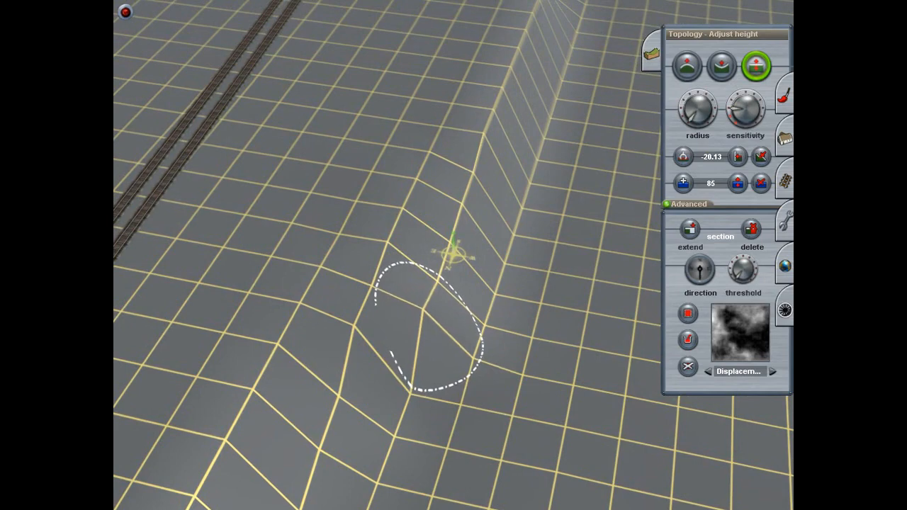
mouse_move(482, 311)
left_mouse_down()
mouse_move(496, 284)
mouse_move(489, 311)
left_mouse_up()
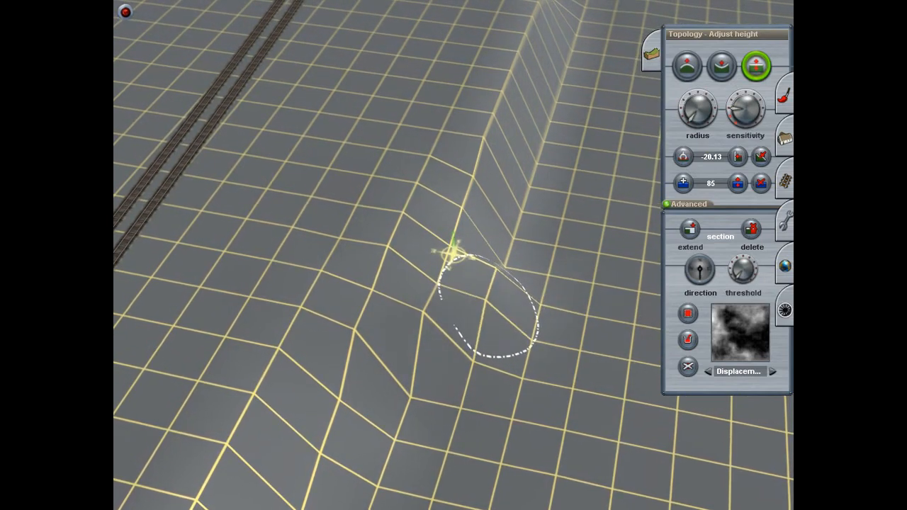
Step: Raise the neighbouring grid points along the embankment's foot to widen its slope outward
left_click_drag(473, 367, 475, 356)
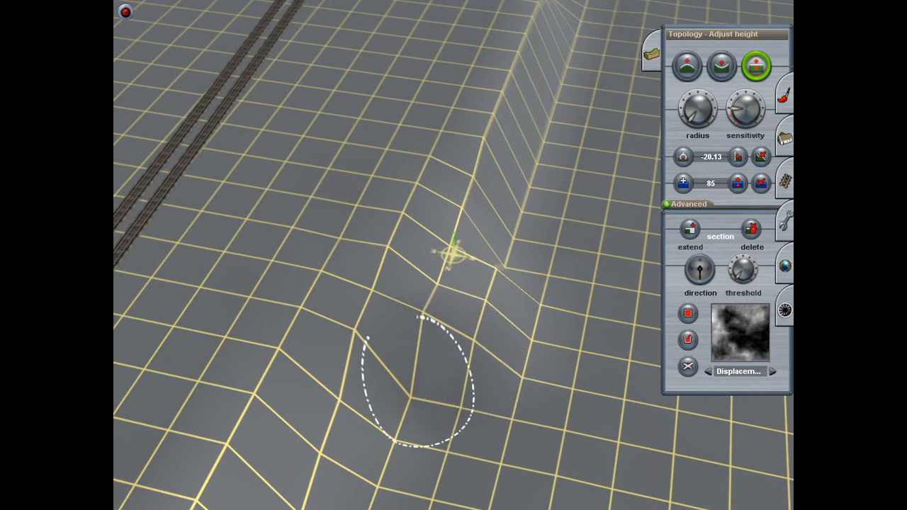
left_click_drag(416, 394, 415, 376)
left_click_drag(461, 431, 461, 414)
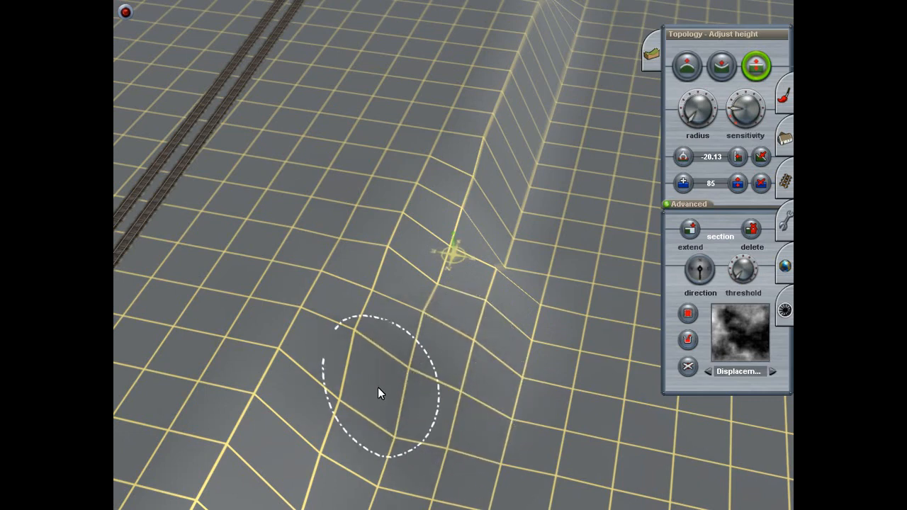
left_click_drag(369, 411, 369, 392)
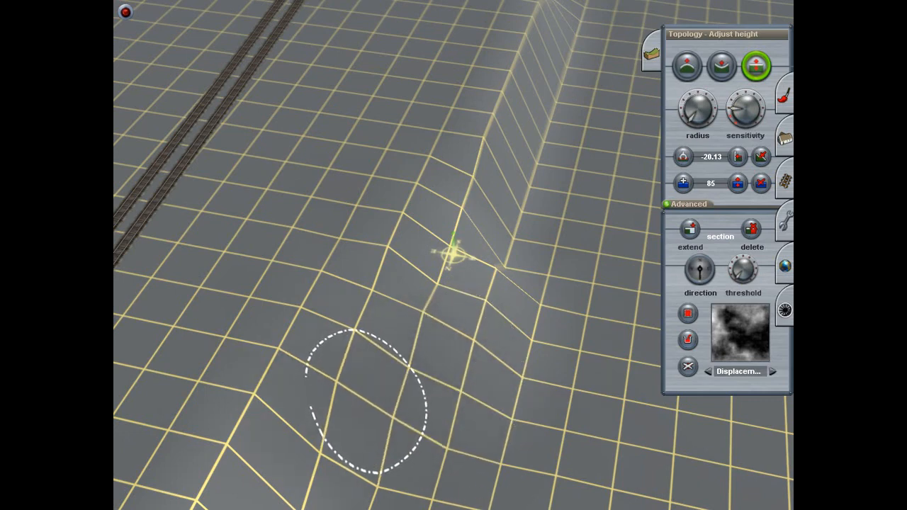
Step: Examine the widened embankment slope from several angles and distances to judge its transition to the flat ground
right_click(446, 446)
key("Left")
right_click(395, 220)
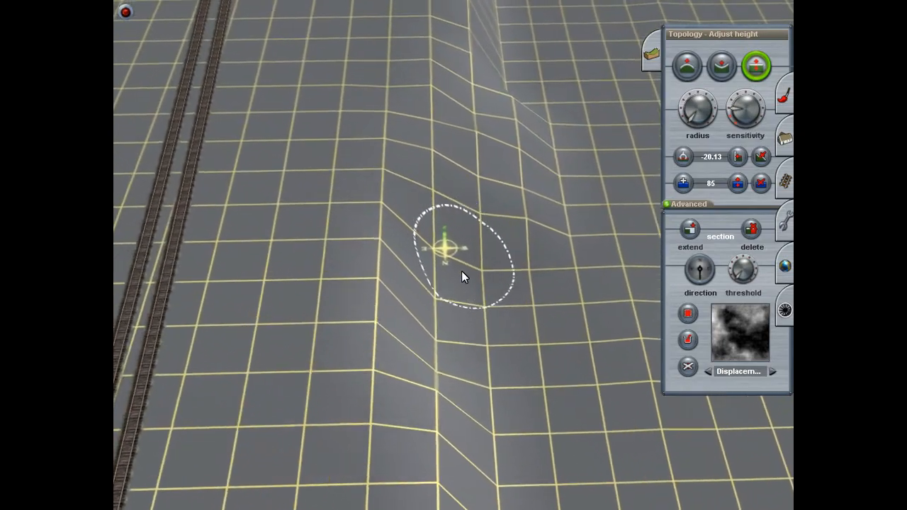
key("Right")
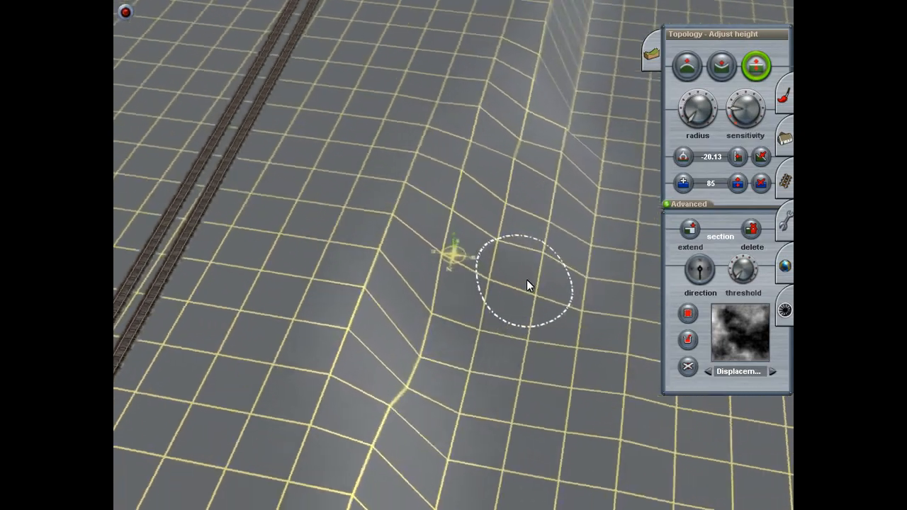
right_click(526, 281)
key("Down")
scroll(543, 279, "up", 3)
key("Left")
key("Up")
right_click(511, 245)
key("Left")
right_click(357, 207)
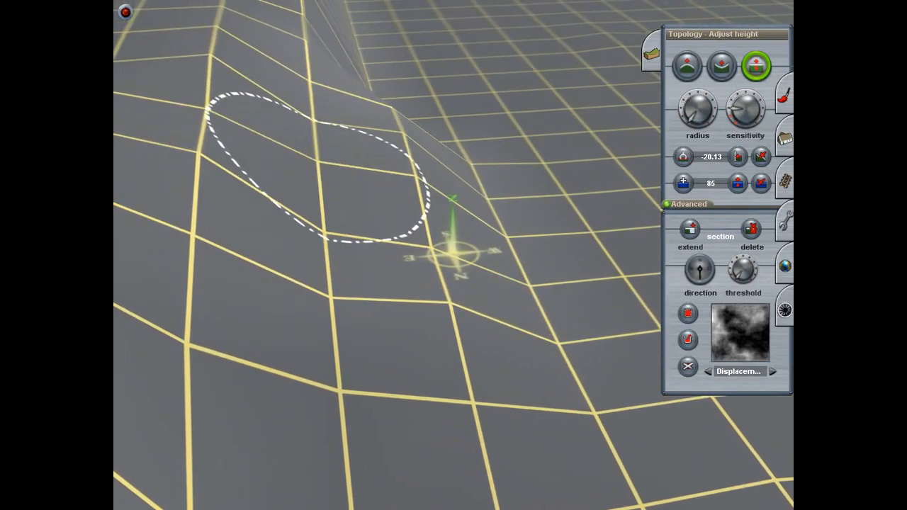
key("Right")
right_click(591, 296)
key("Up")
scroll(492, 183, "down", 3)
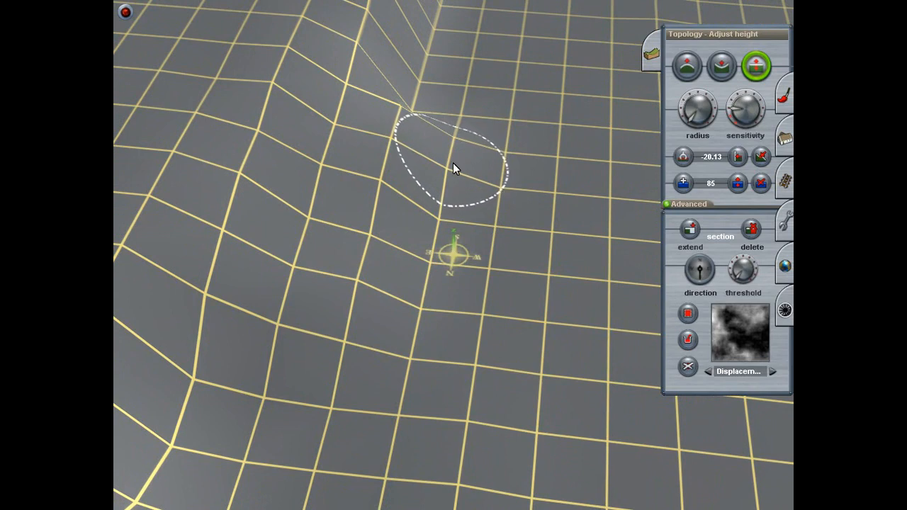
Step: Lift a row of grid points along the outer edge of the widened slope to make it fall more gently
left_click_drag(441, 220, 441, 204)
left_click_drag(433, 262, 433, 247)
left_click_drag(427, 314, 428, 300)
left_click_drag(407, 361, 407, 347)
key("Down")
key("Up")
left_click_drag(267, 389, 256, 329)
key("Left")
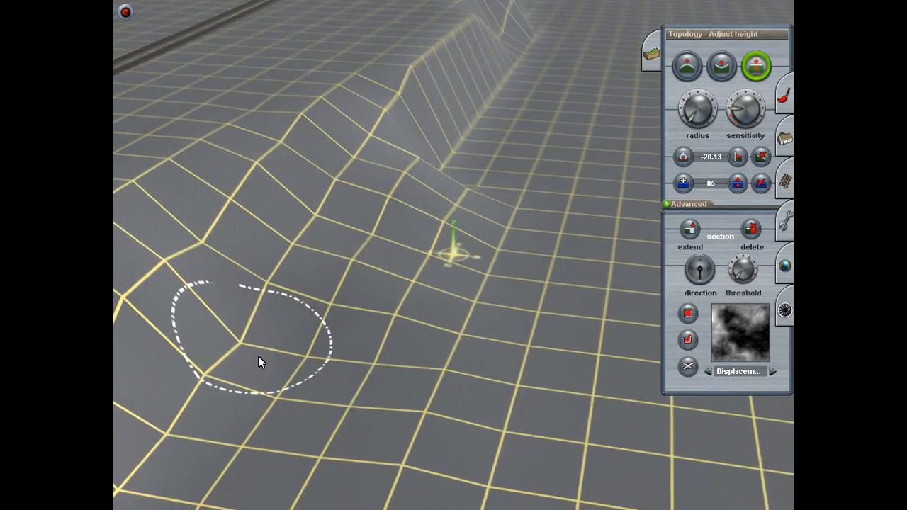
right_click(259, 355)
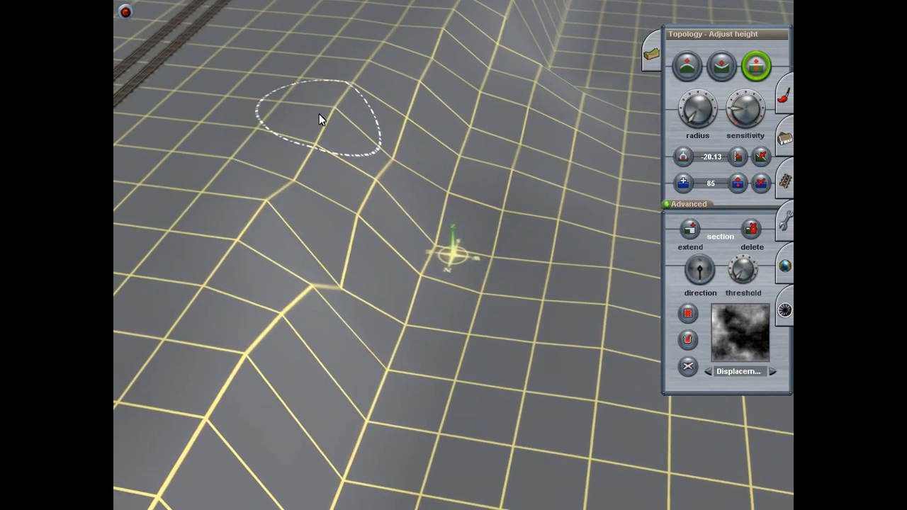
Step: Adjust the embankment's crest and raise the dip at its foot where the widened slope meets the steep section
left_click_drag(267, 201, 266, 206)
right_click(295, 218)
key("Left")
left_click_drag(457, 310, 460, 299)
right_click(497, 335)
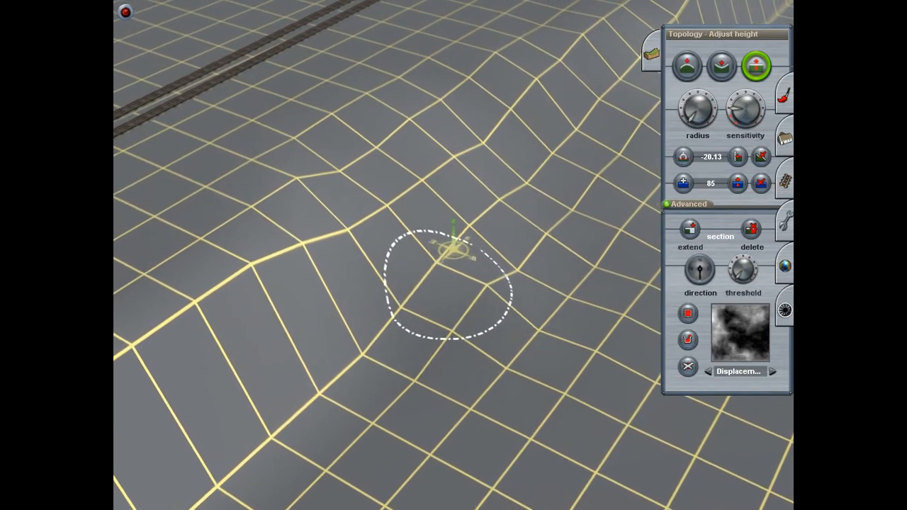
right_click(528, 282)
key("Down")
key("Right")
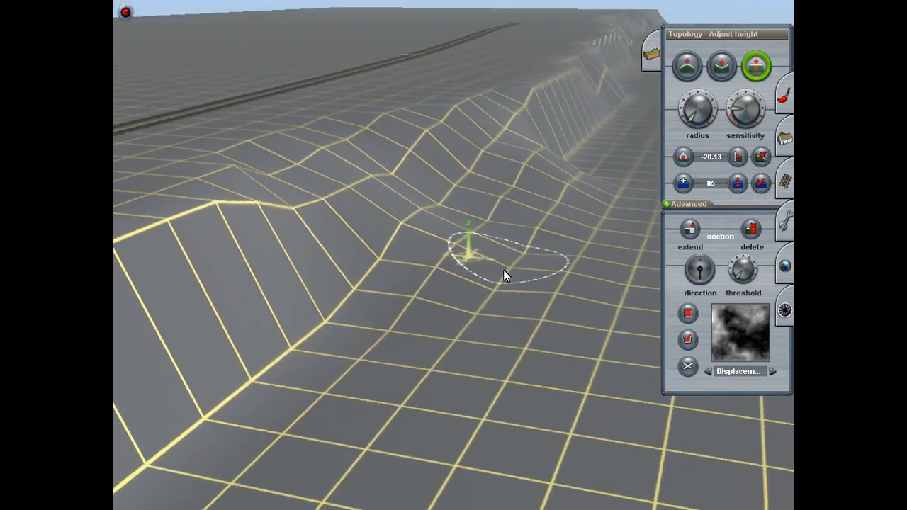
key("Up")
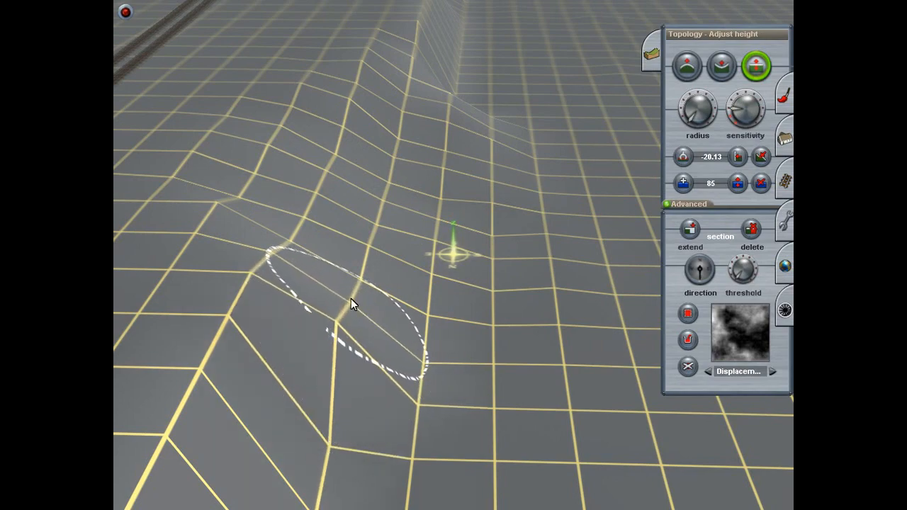
Step: Raise the mid-slope points of the steep section to continue the gentler slope along the embankment
right_click(351, 321)
key("Right")
key("Down")
right_click(515, 298)
key("Right")
right_click_drag(515, 298, 467, 206)
key("Up")
left_click_drag(434, 340, 446, 262)
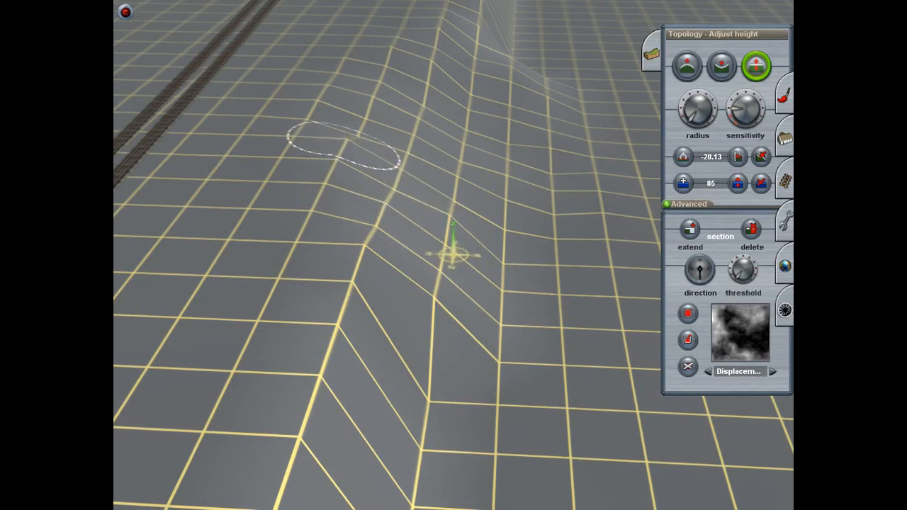
left_click_drag(428, 414, 428, 394)
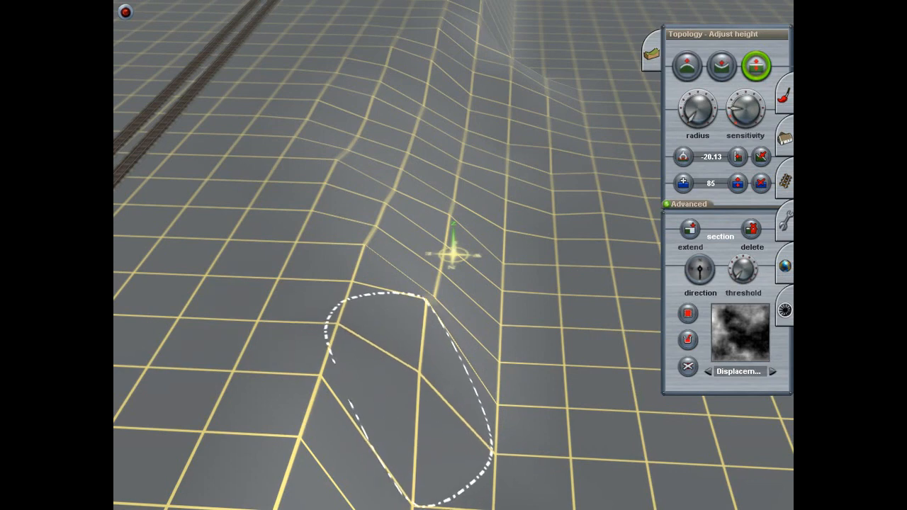
Step: Reshape the corner where the widened slope ends, raising the points at its foot to extend it further
key("Left")
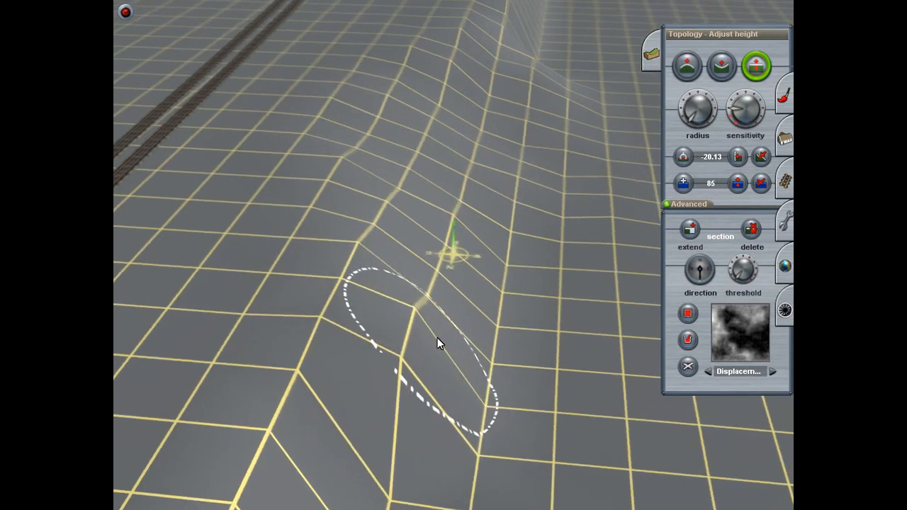
mouse_move(396, 424)
left_mouse_down()
mouse_move(394, 413)
mouse_move(349, 409)
left_mouse_up()
right_click(372, 412)
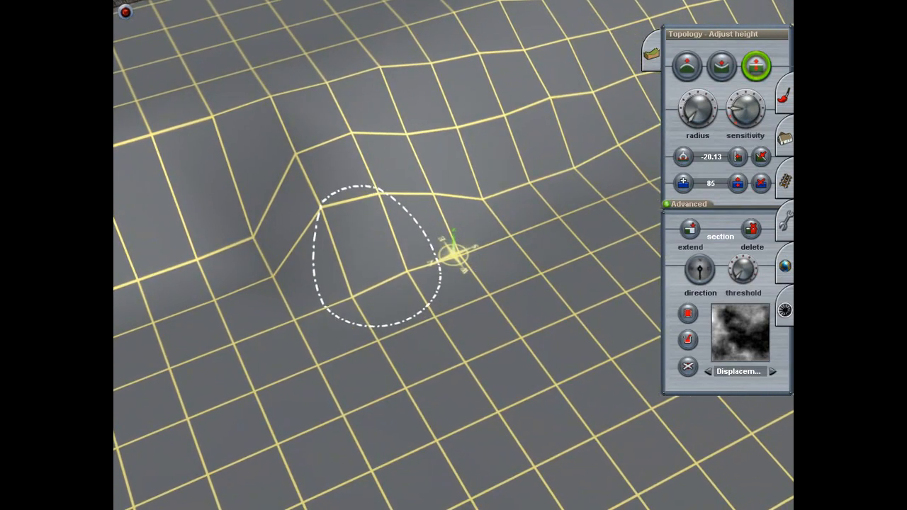
left_click_drag(376, 274, 375, 264)
right_click(385, 293)
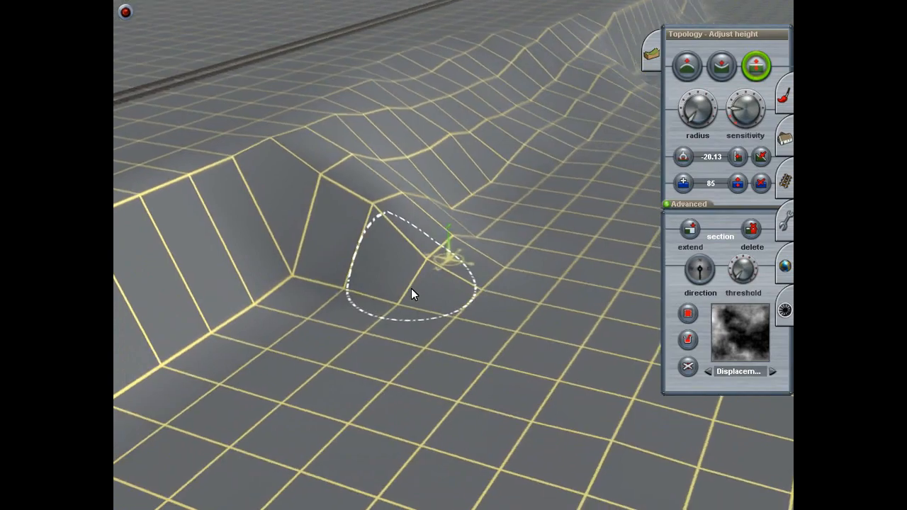
mouse_move(406, 293)
right_mouse_down()
mouse_move(408, 416)
mouse_move(444, 283)
mouse_move(376, 151)
mouse_move(447, 220)
mouse_move(415, 252)
right_mouse_up()
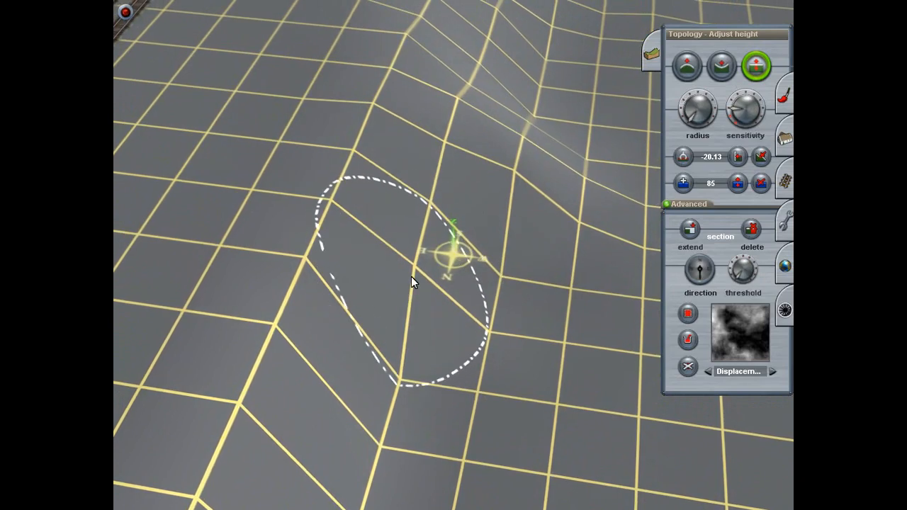
mouse_move(489, 314)
left_mouse_down()
mouse_move(489, 283)
mouse_move(509, 273)
mouse_move(506, 258)
left_mouse_up()
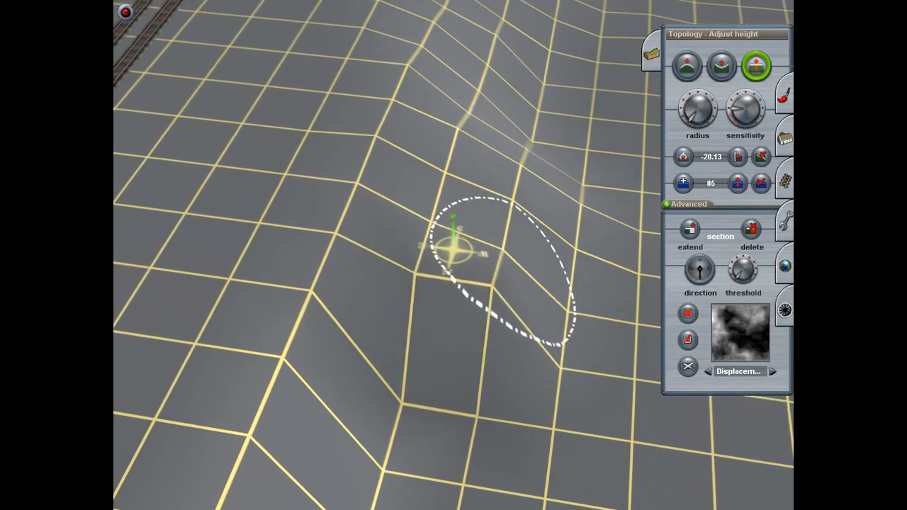
Step: Even out the stepped points on the extended slope and raise the next ones toward the steep section
left_click_drag(501, 312, 500, 322)
right_click(505, 275)
left_click_drag(501, 284, 520, 301)
mouse_move(351, 429)
left_mouse_down()
mouse_move(352, 411)
mouse_move(372, 423)
mouse_move(373, 409)
left_mouse_up()
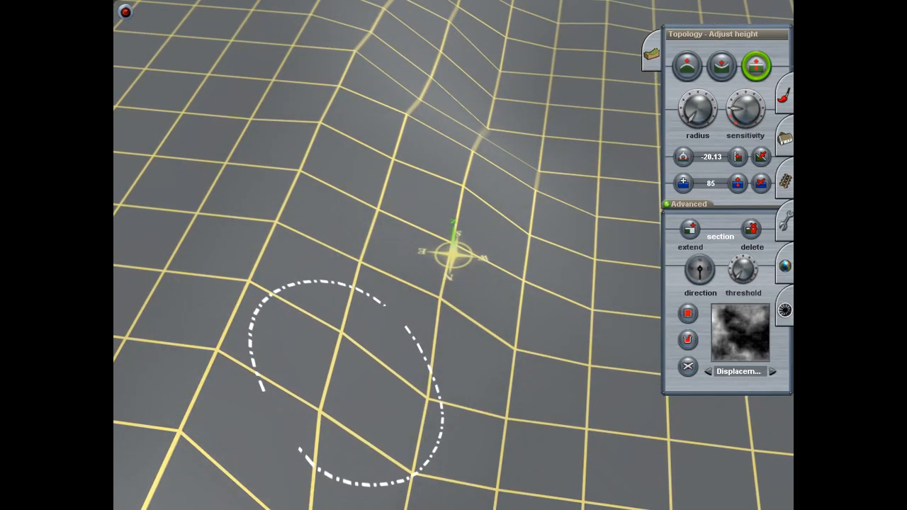
left_click_drag(429, 418, 429, 403)
left_click_drag(422, 465, 422, 455)
right_click(424, 472)
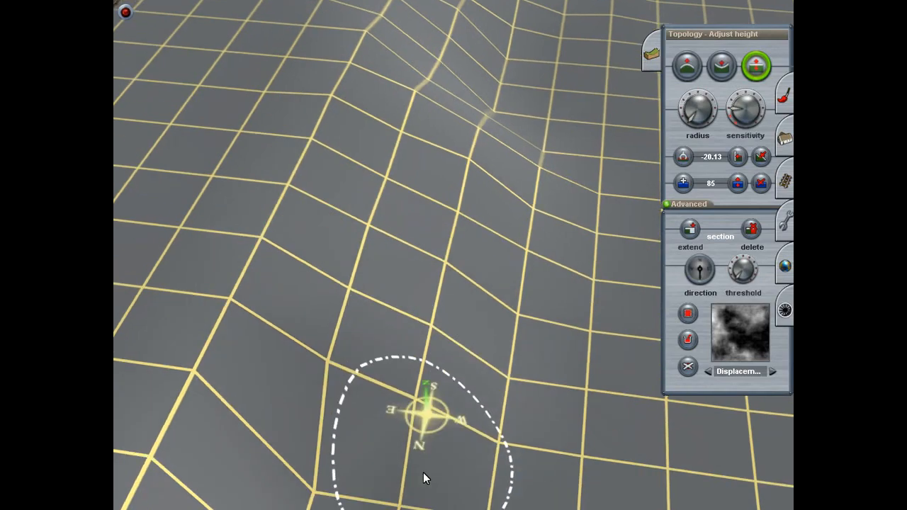
Step: Fine-tune the height of the outer points at the end of the widened slope
key("Down")
key("Up")
right_click(418, 318)
key("Up")
right_click_drag(418, 319, 462, 228)
left_click_drag(452, 231, 454, 222)
left_click_drag(455, 256, 454, 245)
right_click(455, 291)
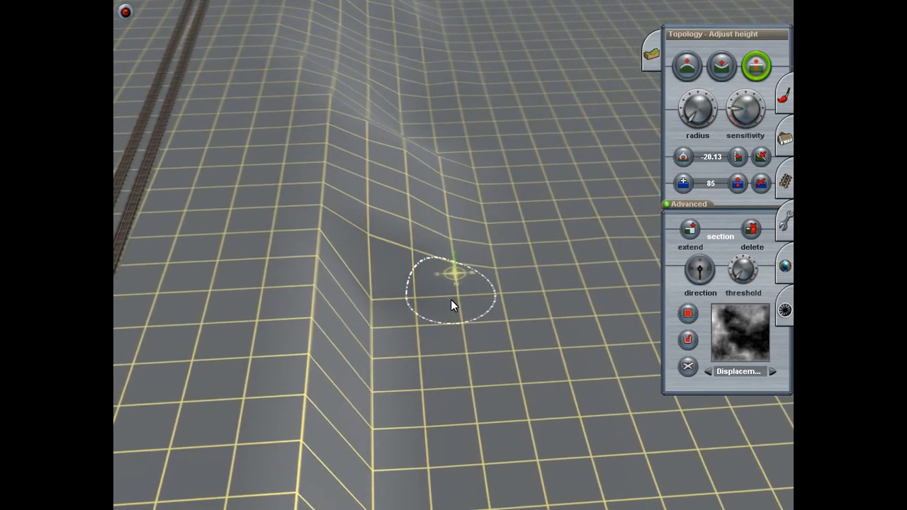
key("Up")
right_click(437, 211)
Step: Copy a four-by-four-square area of the widened slope with terrain included and paste it onto the adjoining steep section
left_click(784, 221)
left_click(678, 214)
left_click_drag(345, 153, 521, 326)
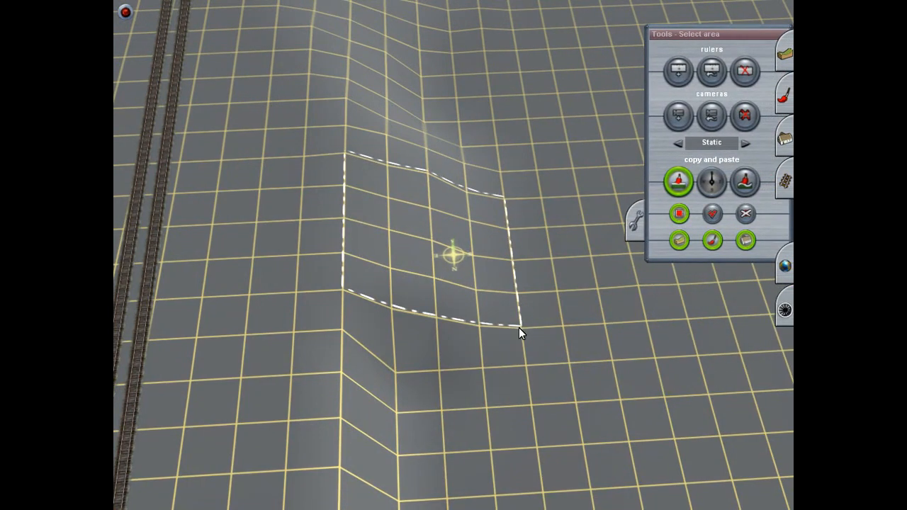
left_click(712, 214)
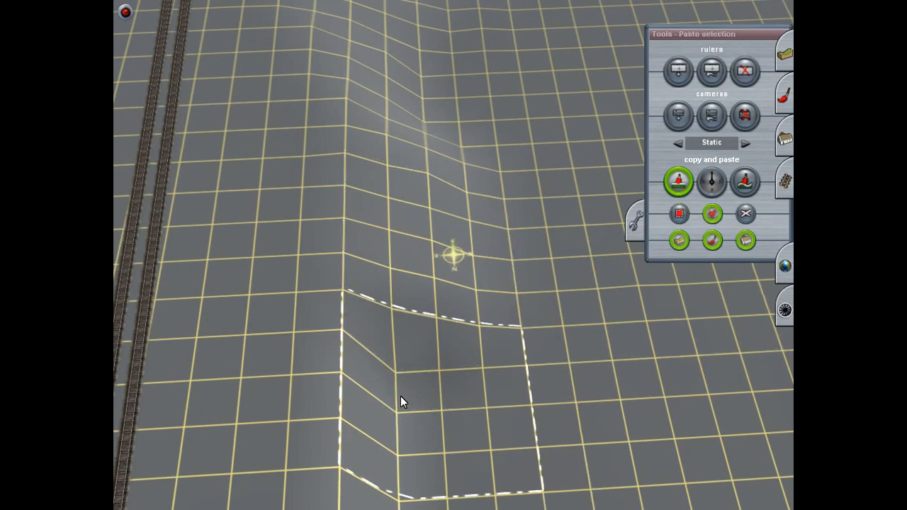
left_click(400, 396)
Step: Paste the copied slope area repeatedly along the remaining steep embankment, each piece adjoining the last
right_click(405, 431)
key("Left")
left_click(466, 292)
left_click(485, 358)
right_click(502, 457)
Step: Inspect the pasted slope sections along the embankment from low and high viewpoints on both sides
key("Left")
right_click_drag(442, 240, 456, 224)
key("Down")
key("Up")
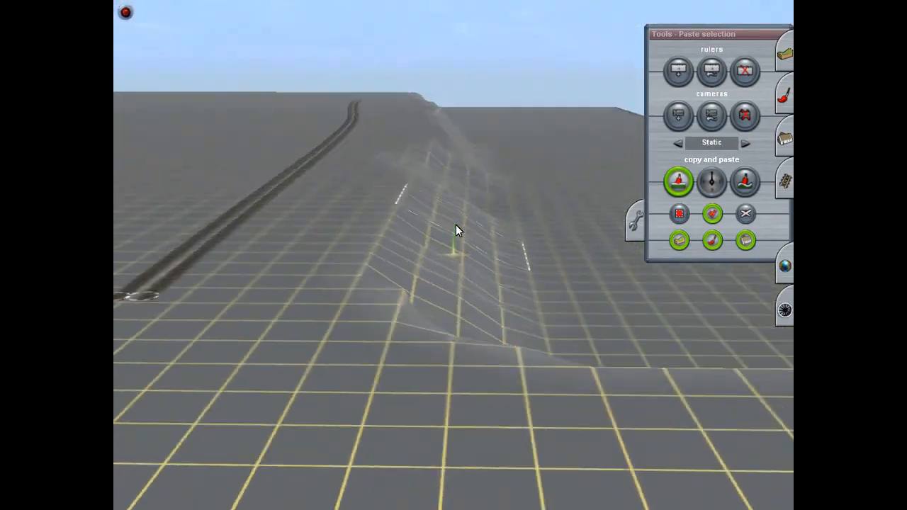
key("Left")
right_click_drag(456, 225, 480, 244)
key("Left")
key("Down")
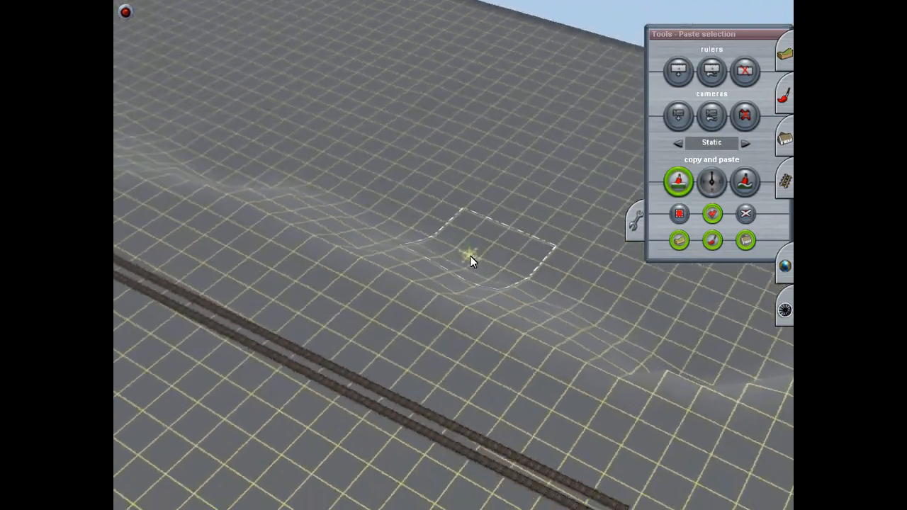
Step: Examine the joins between the pasted slope pieces from above and from ground level on both sides of the embankment
key("Up")
key("Left")
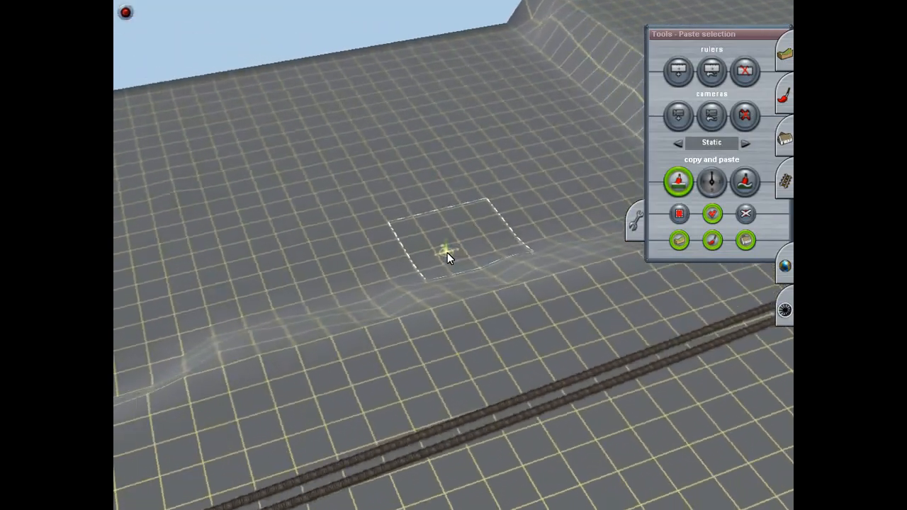
key("Up")
key("Down")
key("Left")
key("Down")
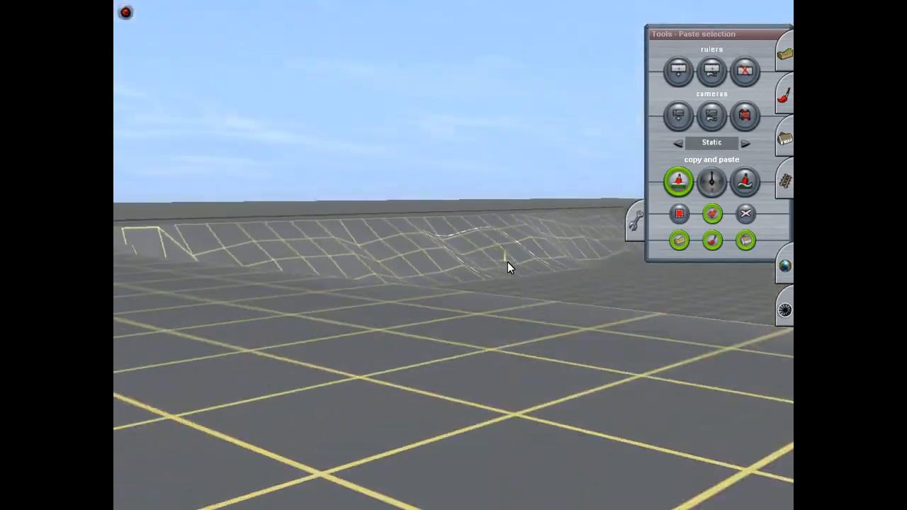
key("Up")
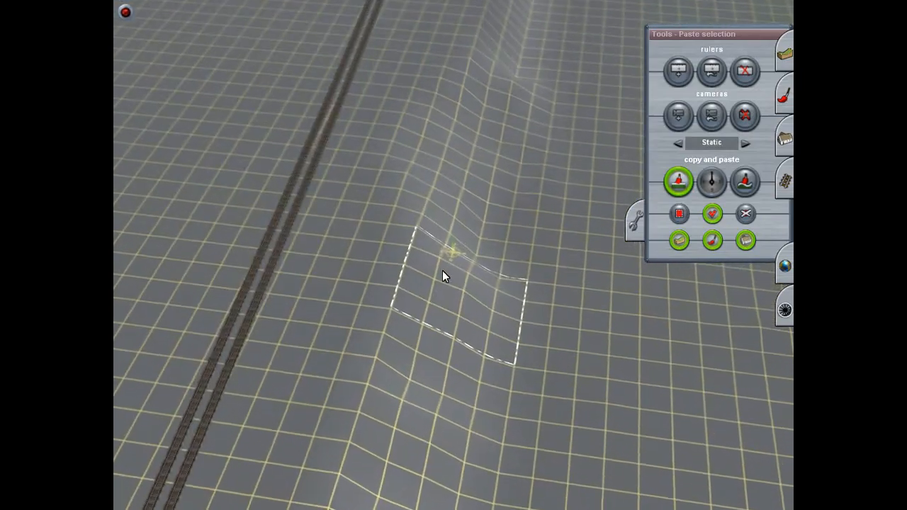
key("Down")
key("Up")
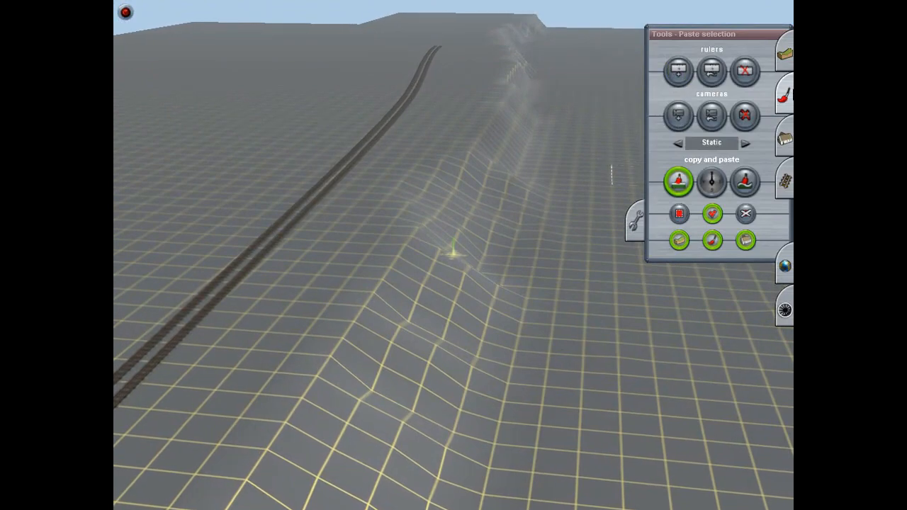
left_click(784, 53)
left_click(711, 69)
mouse_move(446, 381)
left_mouse_down()
mouse_move(389, 347)
mouse_move(393, 355)
left_mouse_up()
key("Up")
key("Right")
key("ctrl+z")
Step: Raise the uneven upper grid points at the joins of the pasted slope with the Adjust height tool
left_click(756, 67)
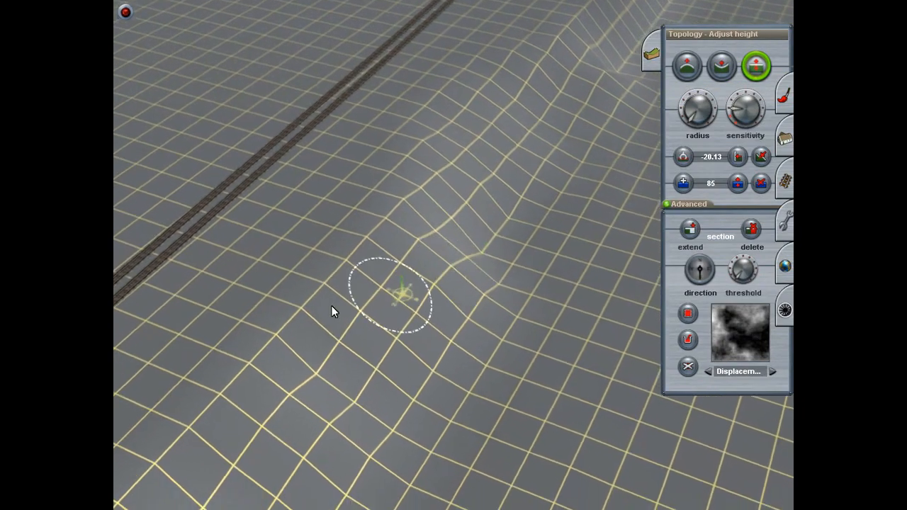
mouse_move(388, 315)
left_mouse_down()
mouse_move(413, 243)
mouse_move(409, 263)
left_mouse_up()
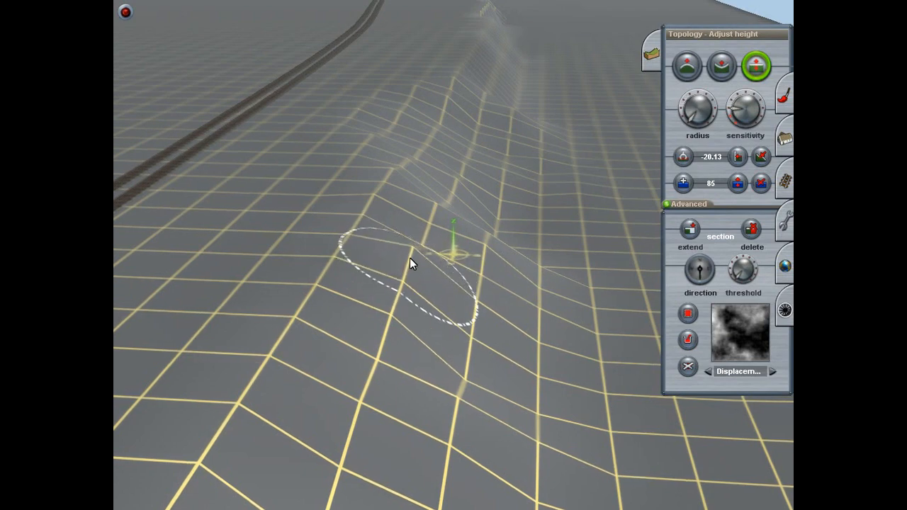
right_click(410, 250)
key("Left")
left_click_drag(487, 242, 489, 234)
left_click_drag(496, 338, 496, 332)
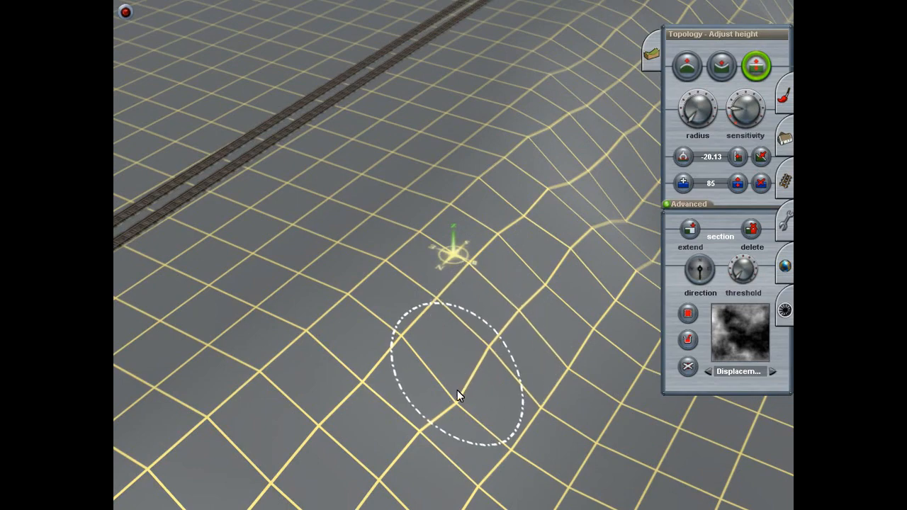
Step: Raise the neighbouring dipped grid points on the middle of the slope to straighten its contour lines
left_click_drag(455, 400, 453, 393)
left_click_drag(550, 390, 551, 383)
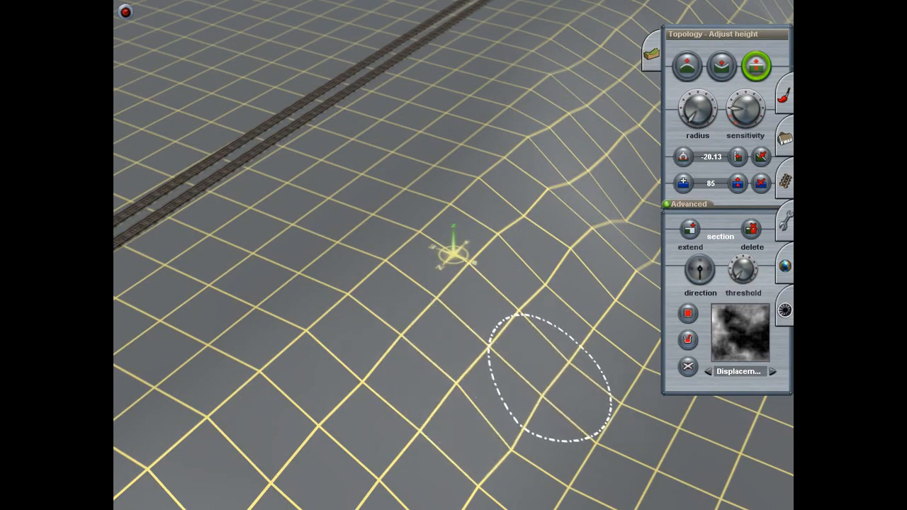
left_click_drag(521, 441, 521, 435)
right_click(521, 441)
Step: Raise the low grid points near the foot of the slope so it runs gently into the flat ground
key("Down")
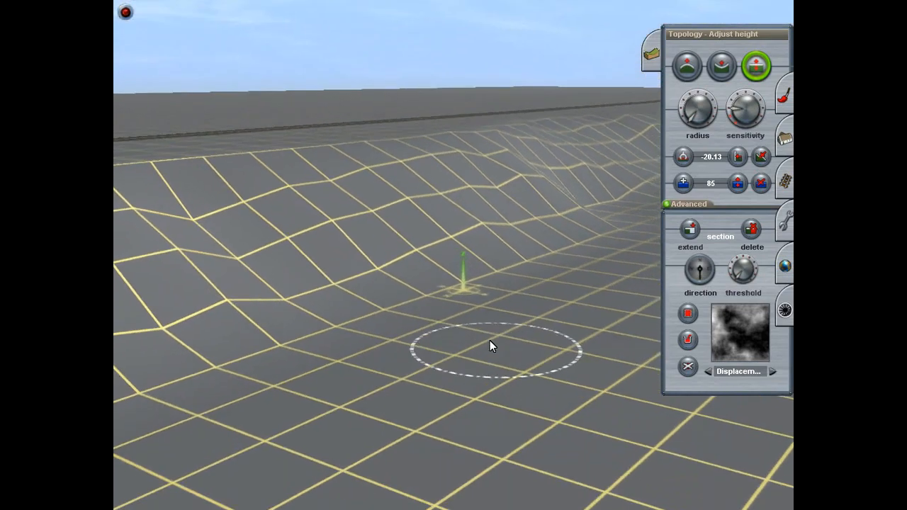
right_click(488, 232)
key("Up")
right_click(492, 214)
left_click_drag(452, 230, 450, 227)
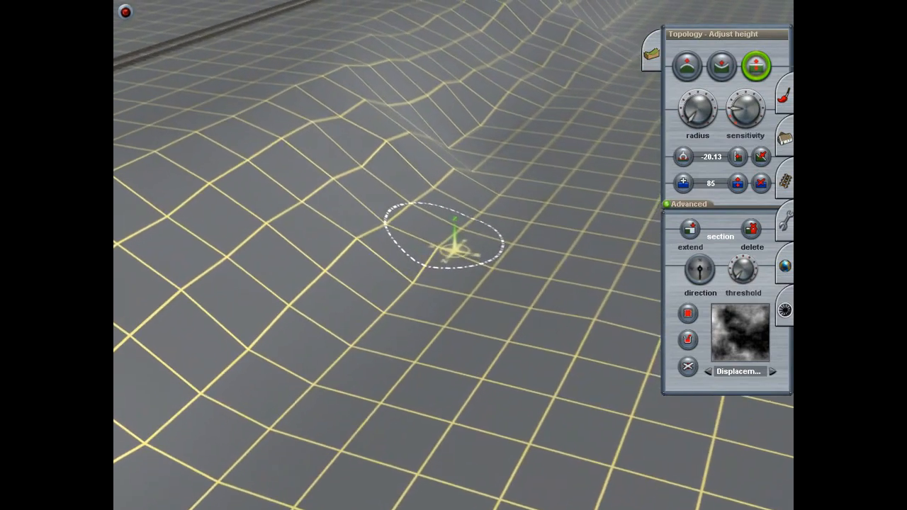
left_click_drag(394, 298, 394, 292)
left_click_drag(333, 364, 332, 357)
Step: Raise one more dipped point on the lower slope and check it from a low viewpoint
key("Left")
key("Down")
key("Up")
left_click_drag(369, 324, 368, 316)
right_click(397, 290)
key("Left")
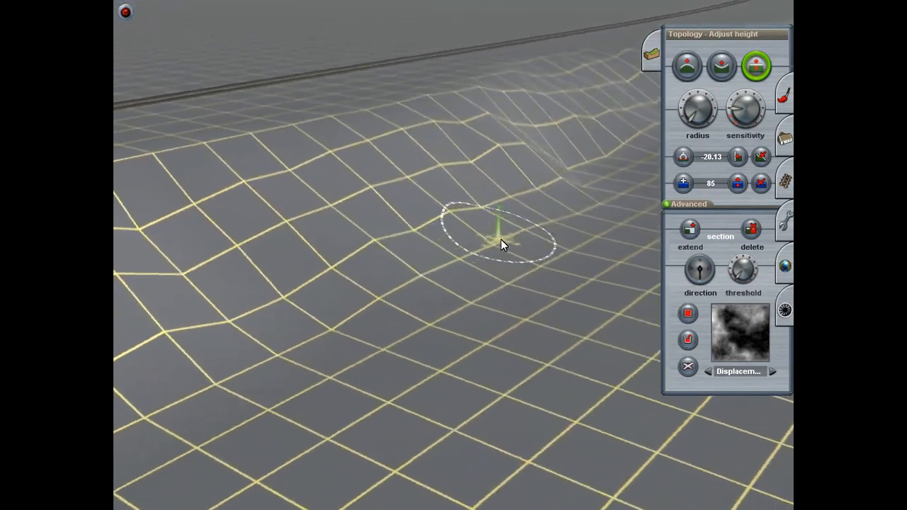
Step: Lower the three protruding grid points on the middle of the slope to level out its ridges
key("Down")
key("Up")
left_click_drag(427, 241, 427, 247)
left_click_drag(406, 190, 405, 195)
left_click_drag(331, 221, 331, 227)
Step: Slightly lower a grid point on the upper edge of the slope, on the side facing the track
key("Left")
key("Left")
key("Down")
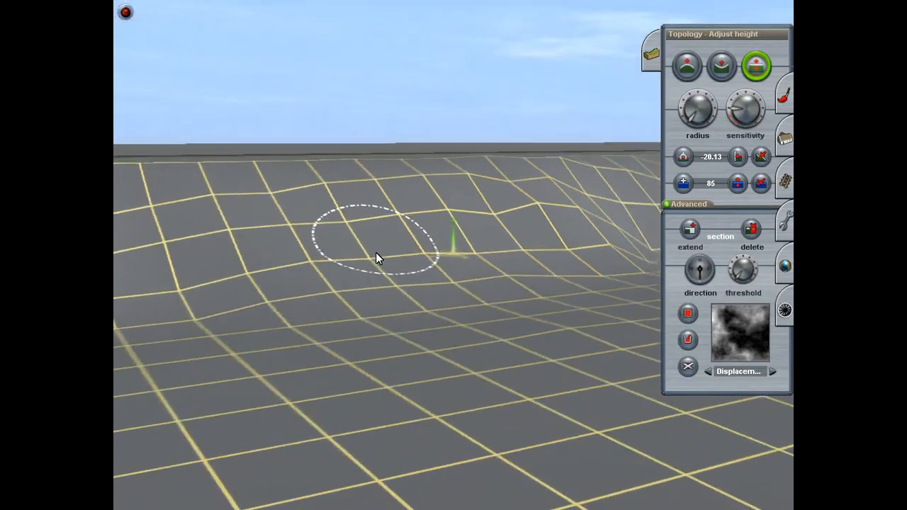
key("Up")
right_click(376, 268)
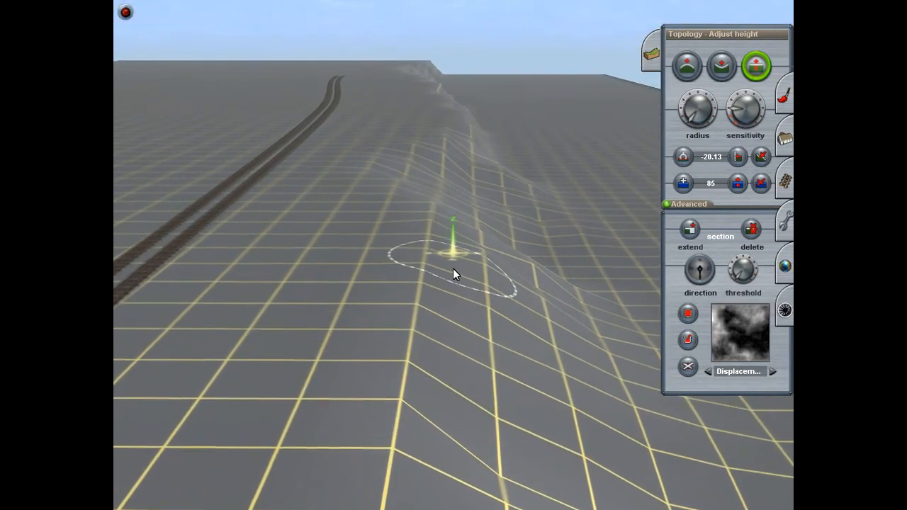
key("Up")
left_click_drag(428, 192, 428, 196)
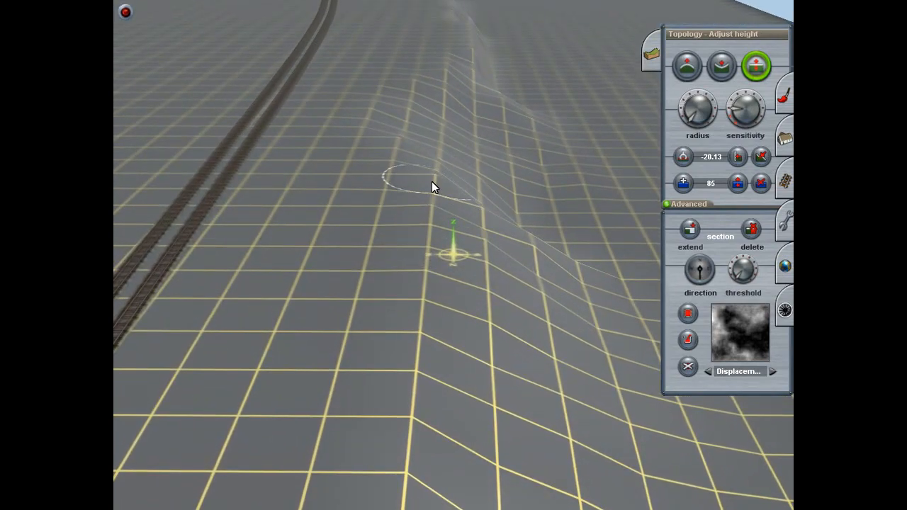
key("Up")
right_click(438, 162)
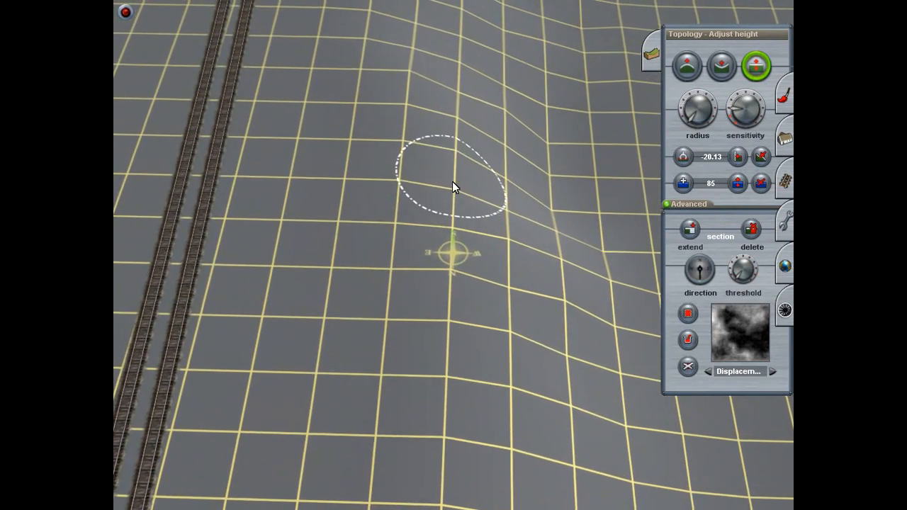
Step: Fine-tune the heights of successive crest points along the track side to soften the embankment's sharp edge
key("Down")
right_click(441, 278)
key("Left")
key("Left")
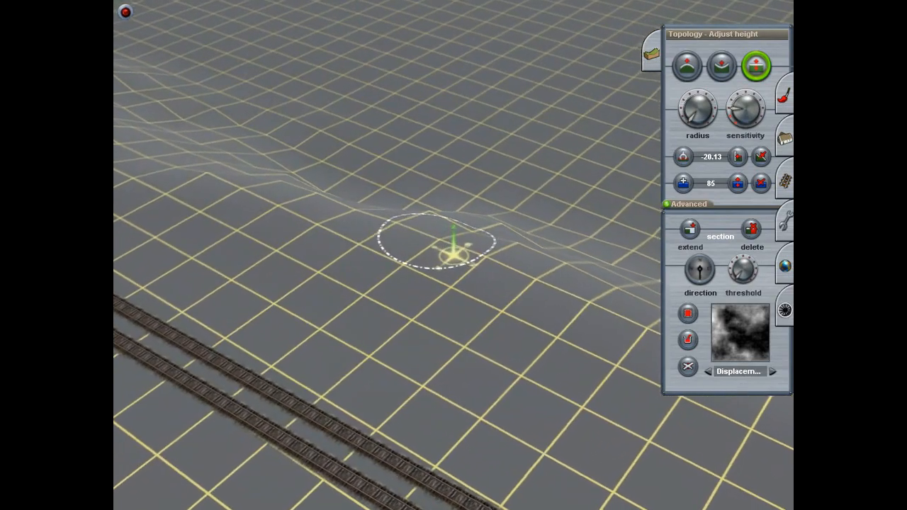
left_click_drag(492, 263, 488, 264)
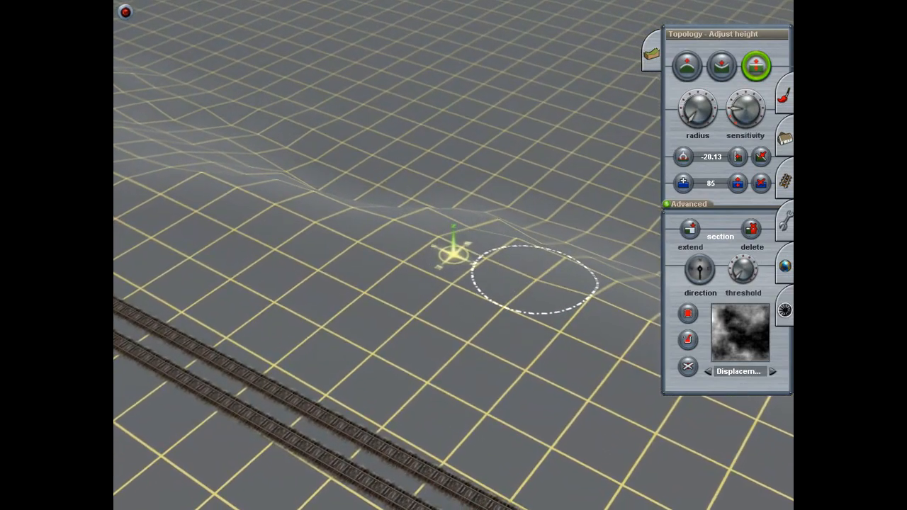
left_click(560, 262)
right_click(560, 265)
left_click(504, 291)
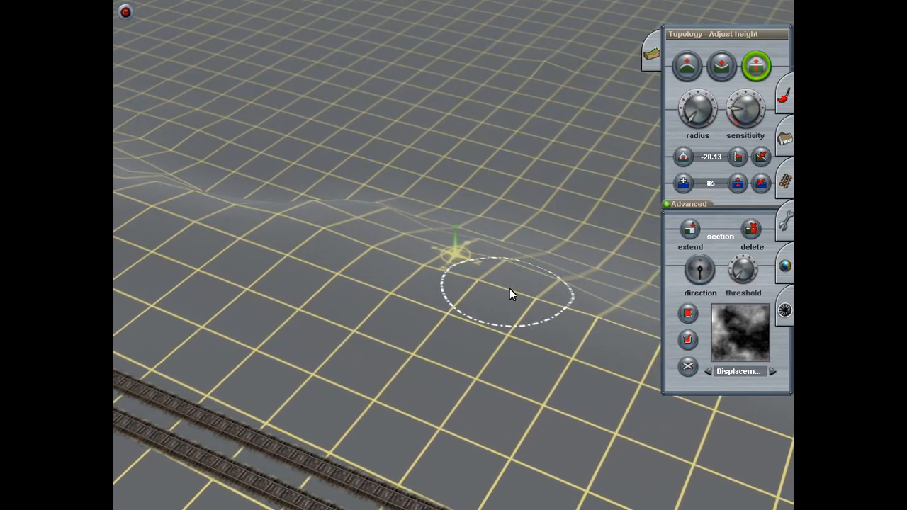
left_click(511, 273)
left_click(553, 316)
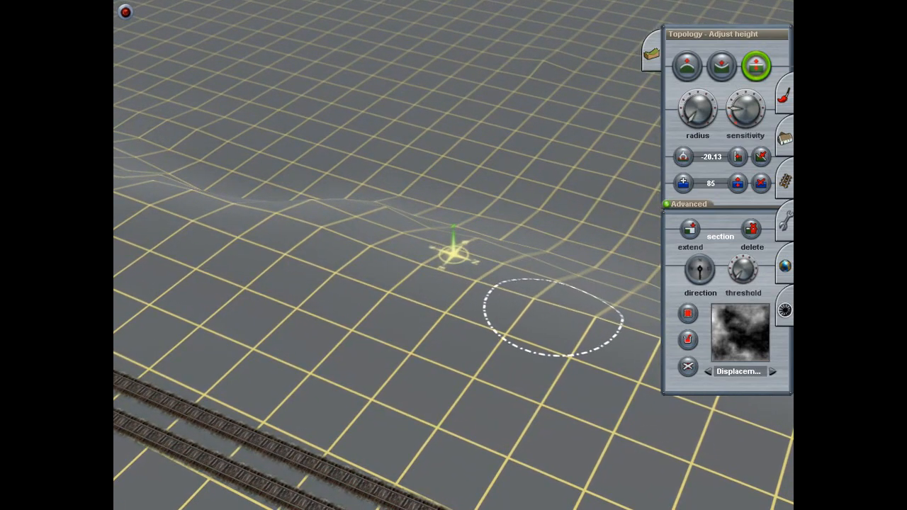
right_click(565, 316)
Step: Adjust further crest points row by row along the embankment to continue its rounded upper edge
key("Left")
key("Down")
key("Left")
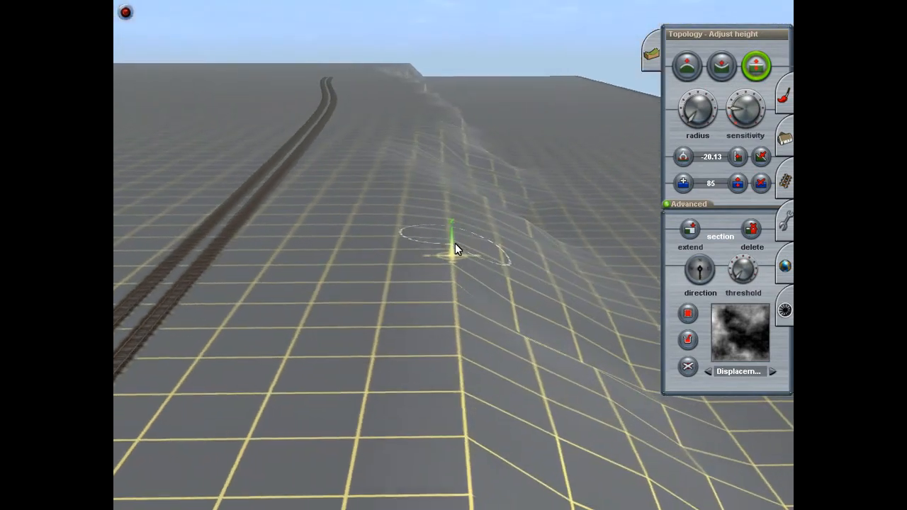
key("Up")
left_click(454, 238)
left_click_drag(455, 238, 455, 224)
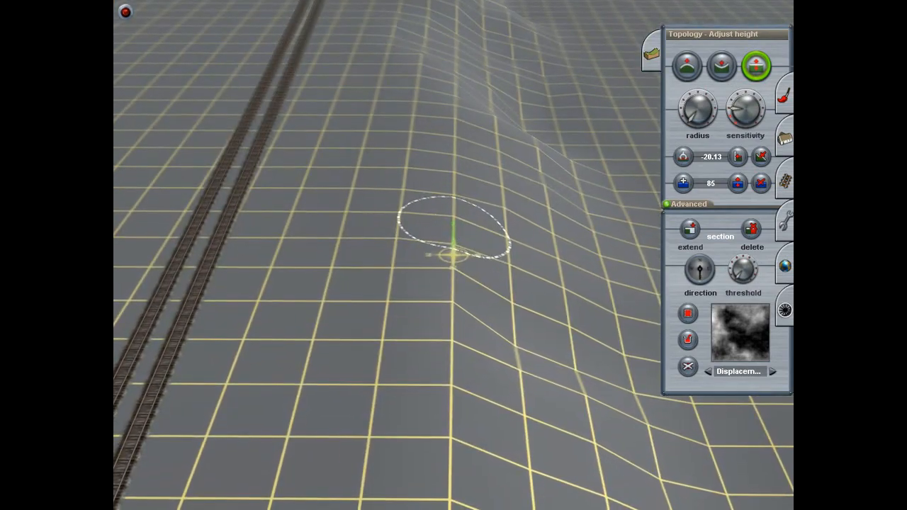
left_click(455, 277)
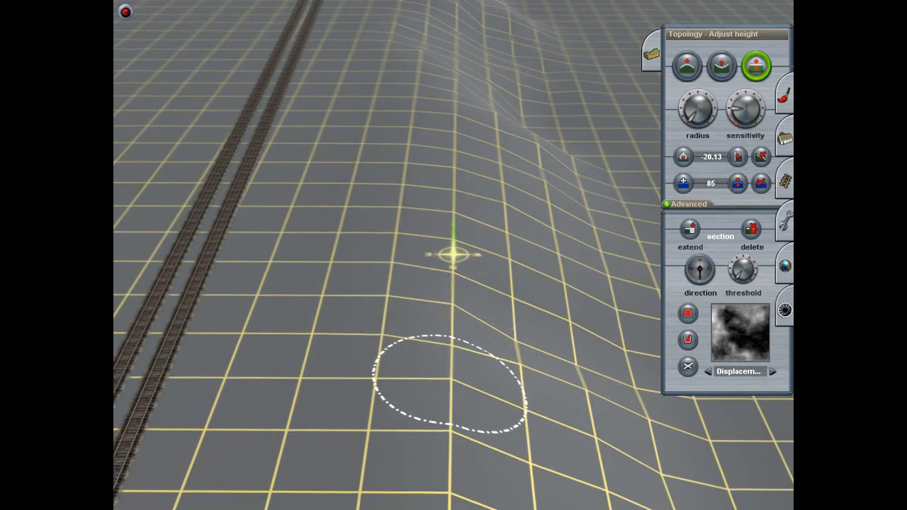
right_click(451, 432)
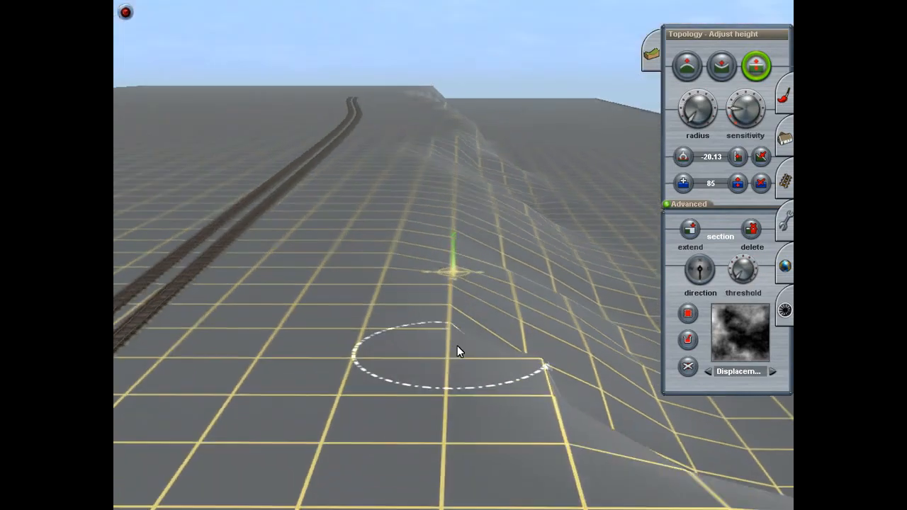
left_click_drag(452, 262, 447, 325)
Step: Inspect the reshaped slope from low and high angles for remaining uneven grid points
key("Down")
key("Down")
key("Right")
key("Up")
key("Left")
right_click(493, 233)
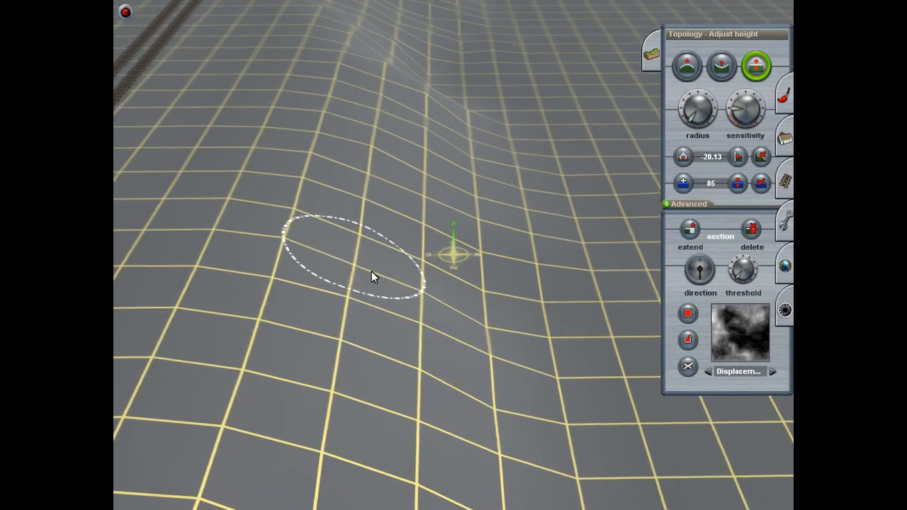
key("Down")
key("Right")
key("Down")
key("Right")
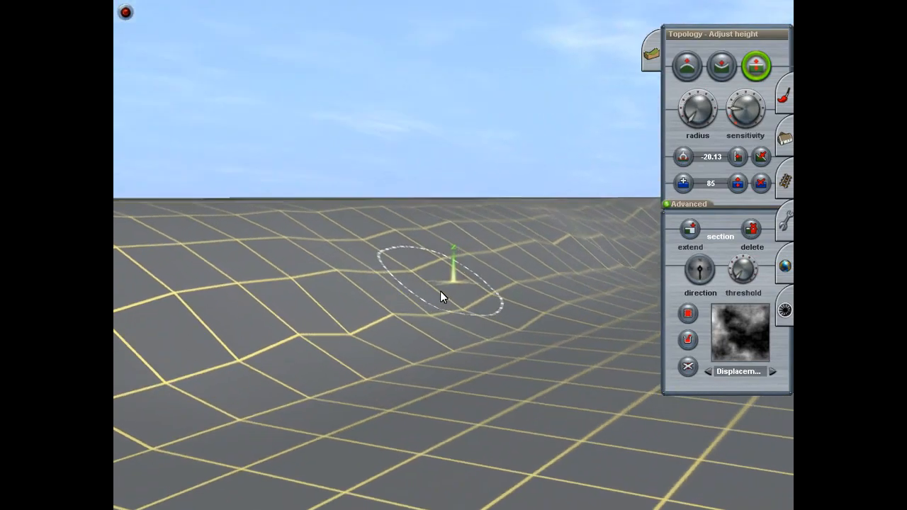
key("Up")
right_click(435, 272)
key("Down")
key("Up")
key("Left")
Step: Correct the height of the remaining uneven points on the middle of the slope
mouse_move(433, 267)
right_mouse_down()
mouse_move(417, 236)
mouse_move(470, 195)
right_mouse_up()
key("Left")
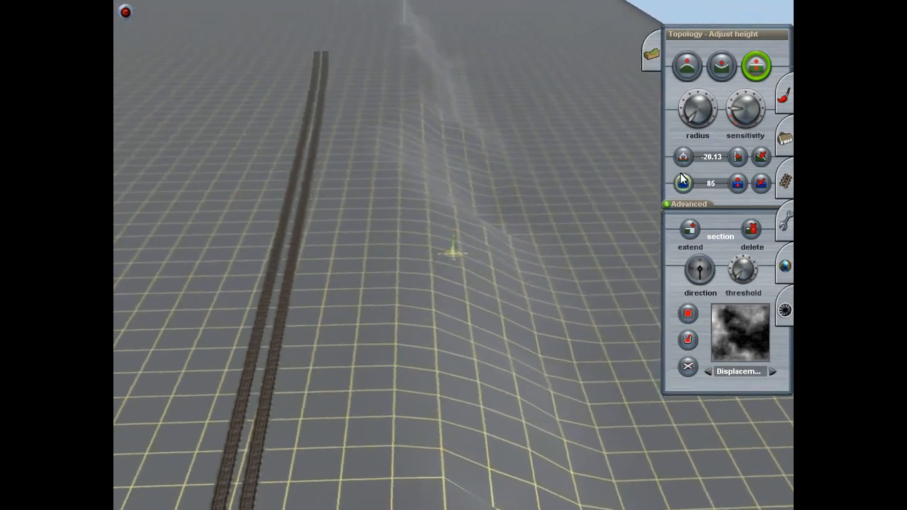
key("Up")
Step: Select a wider area of the smoothed slope, reaching from beside the track to the flat ground beyond its foot
left_click(782, 97)
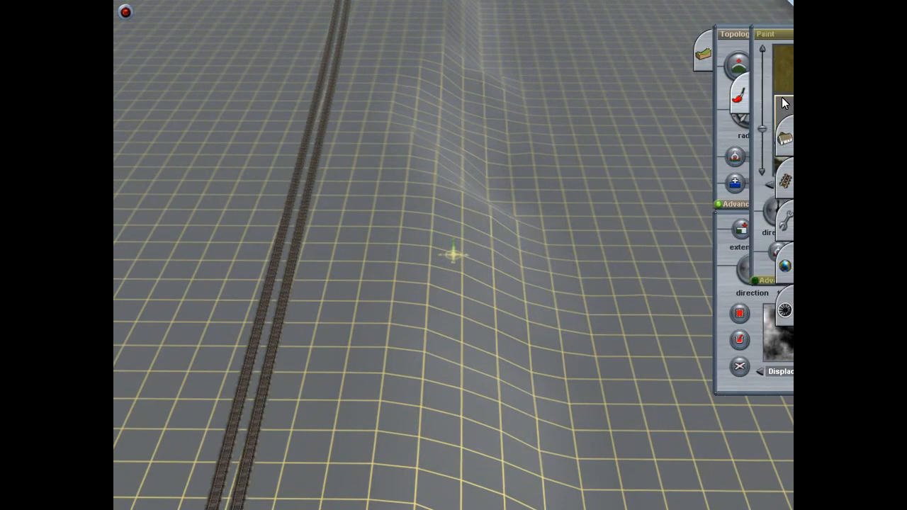
left_click(789, 219)
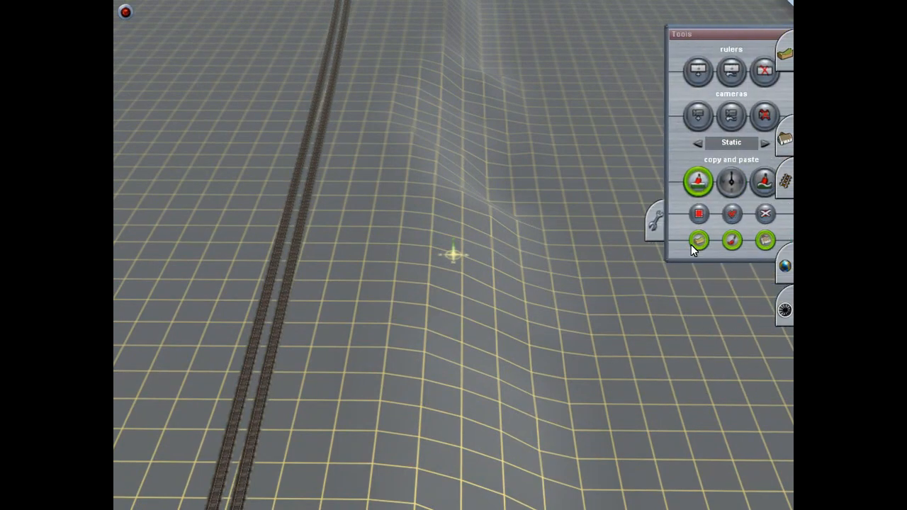
left_click(681, 214)
mouse_move(558, 276)
right_mouse_down()
mouse_move(461, 270)
mouse_move(446, 260)
mouse_move(440, 233)
mouse_move(411, 253)
mouse_move(377, 244)
right_mouse_up()
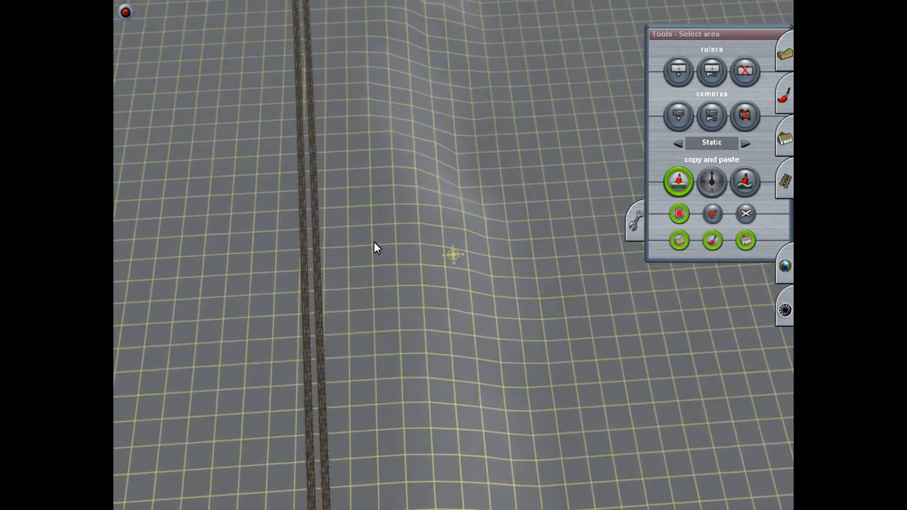
left_click_drag(374, 245, 549, 388)
Step: Paste the selected smoothed slope area along the embankment, each piece adjoining the last
left_click(713, 216)
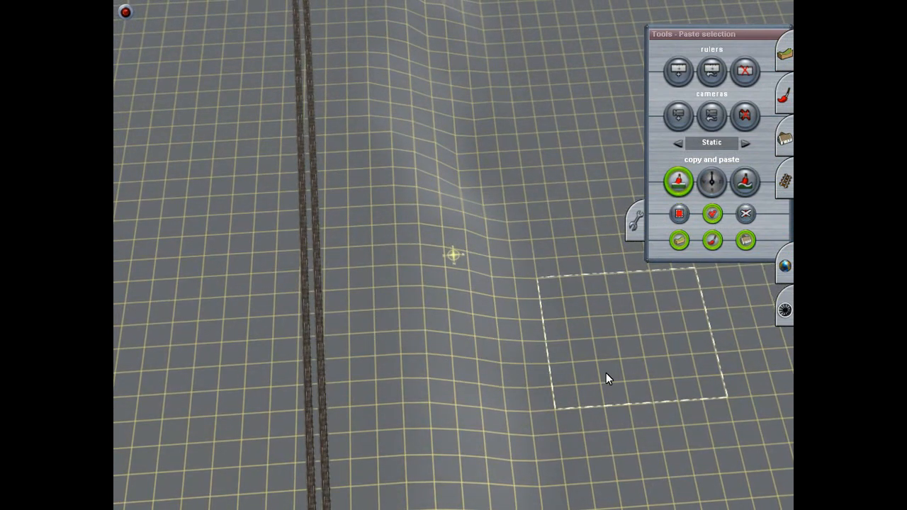
left_click(465, 452)
mouse_move(464, 451)
left_mouse_down()
mouse_move(459, 212)
mouse_move(448, 190)
mouse_move(480, 245)
mouse_move(443, 182)
mouse_move(444, 253)
mouse_move(432, 269)
mouse_move(440, 387)
mouse_move(452, 216)
mouse_move(465, 257)
mouse_move(447, 312)
mouse_move(452, 230)
mouse_move(458, 249)
mouse_move(448, 267)
mouse_move(439, 245)
left_mouse_up()
key("Down")
right_click(443, 182)
key("Down")
key("Up")
right_click(453, 217)
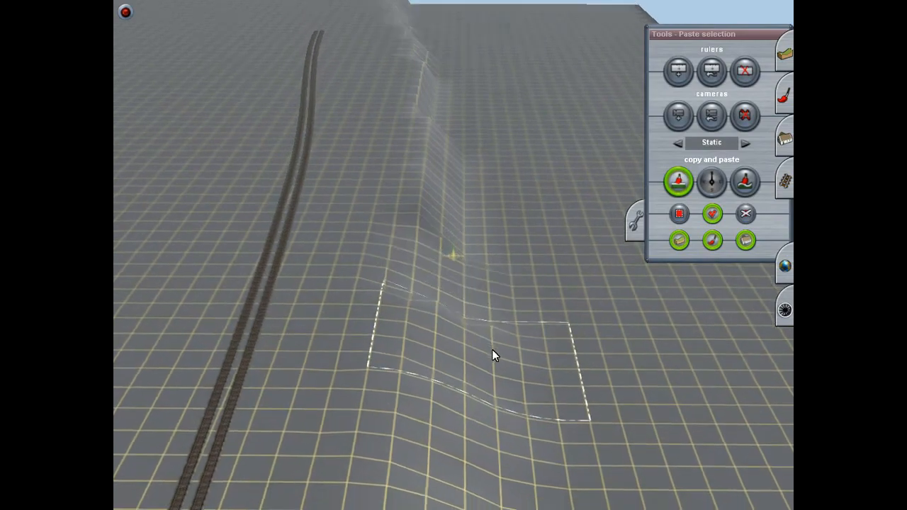
Step: Activate pasting again and place the copied slope piece over the uneven seam before the embankment's steep edge
key("Right")
key("Down")
key("Up")
key("Right")
key("Down")
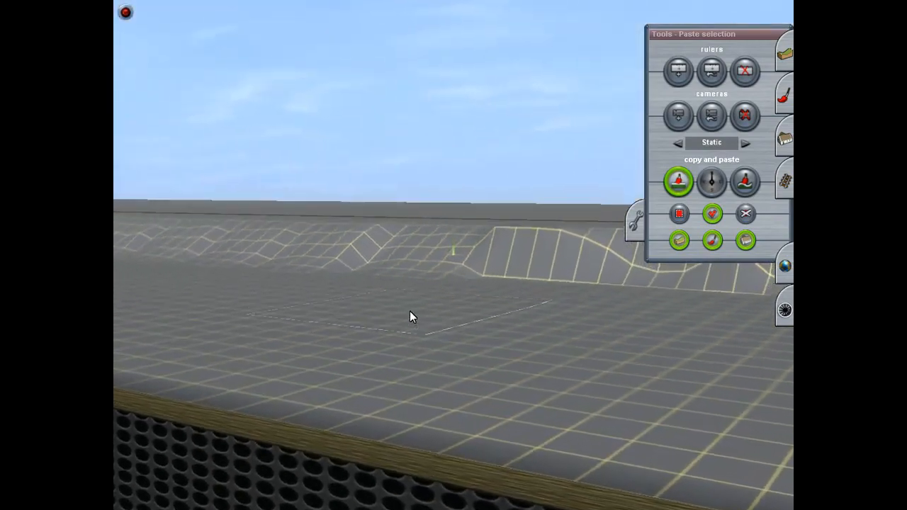
key("Up")
right_click(382, 290)
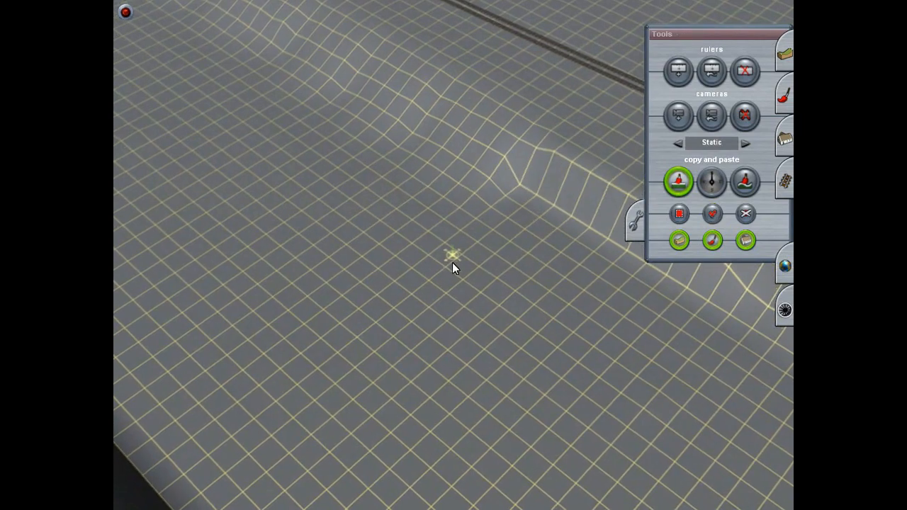
left_click(712, 213)
left_click(712, 213)
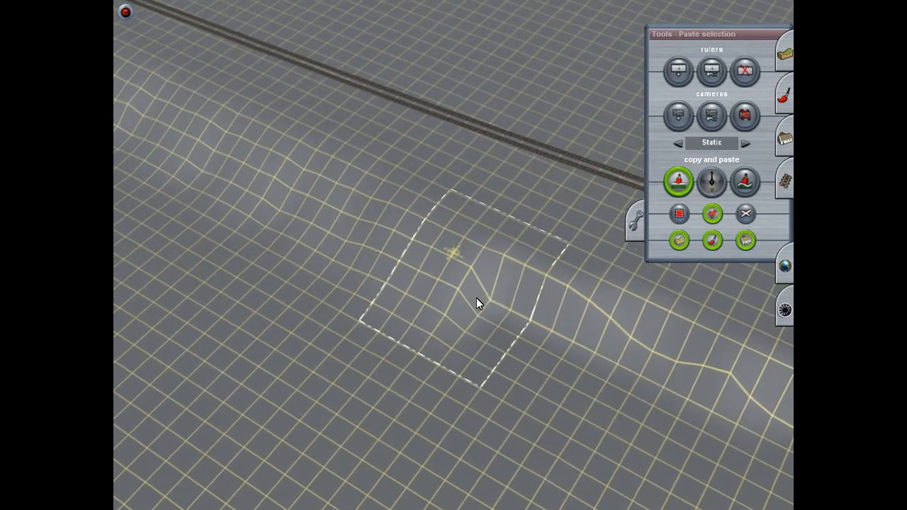
Step: Paste the copied slope over the steep edge beside the track, each piece adjoining the finished embankment
key("Left")
key("Down")
key("Up")
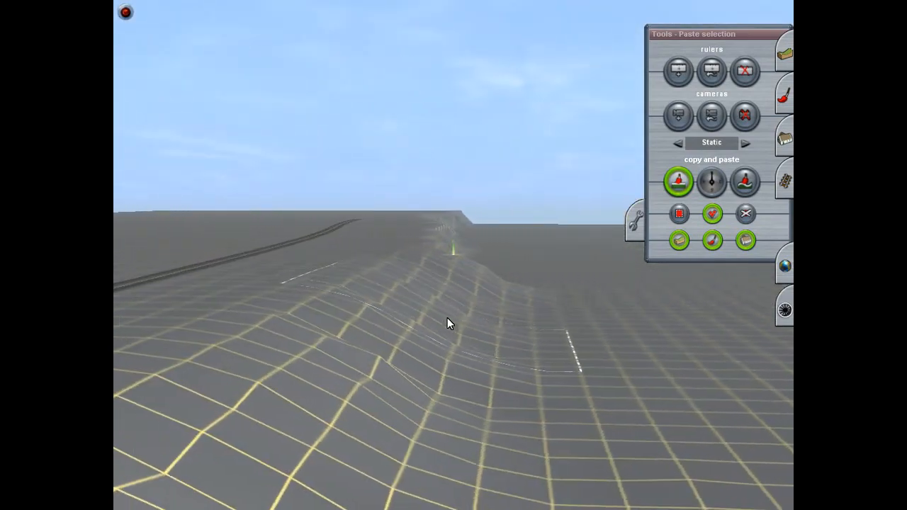
key("Down")
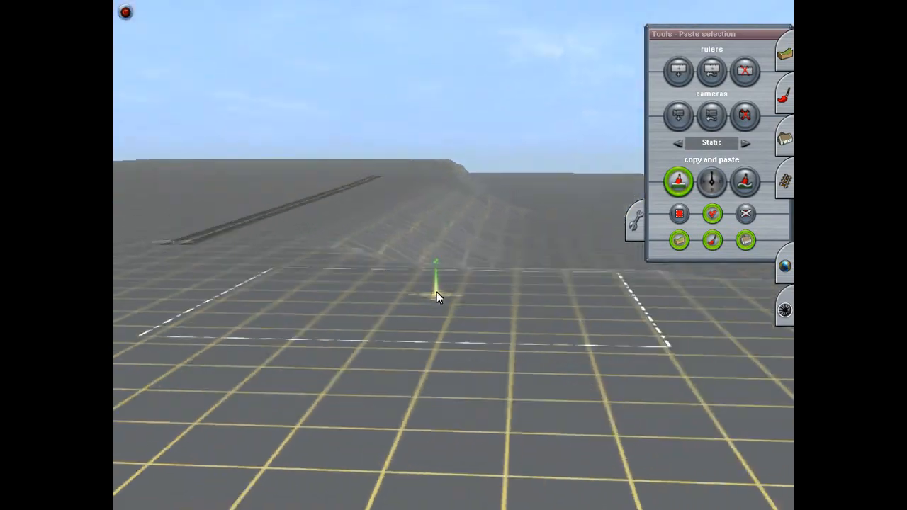
key("Up")
mouse_move(407, 224)
right_mouse_down()
mouse_move(452, 181)
mouse_move(497, 190)
mouse_move(453, 240)
right_mouse_up()
key("Up")
right_click(419, 291)
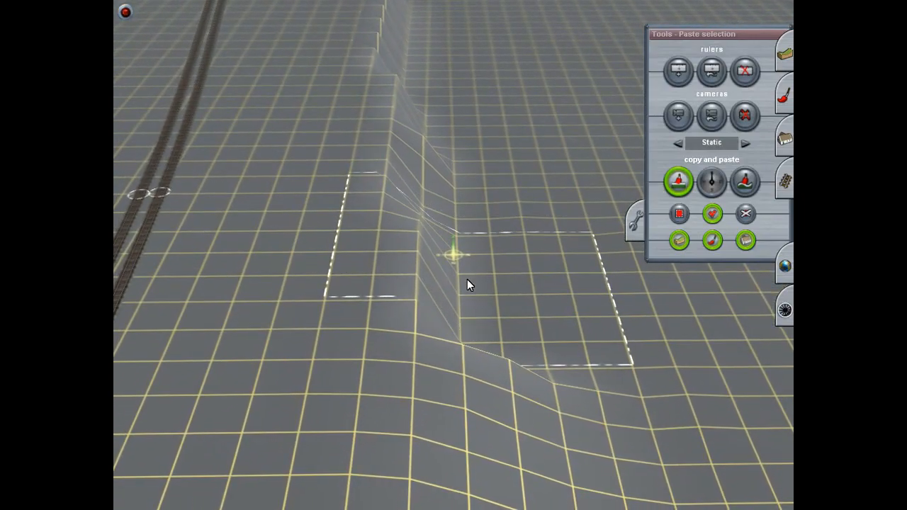
left_click(452, 281)
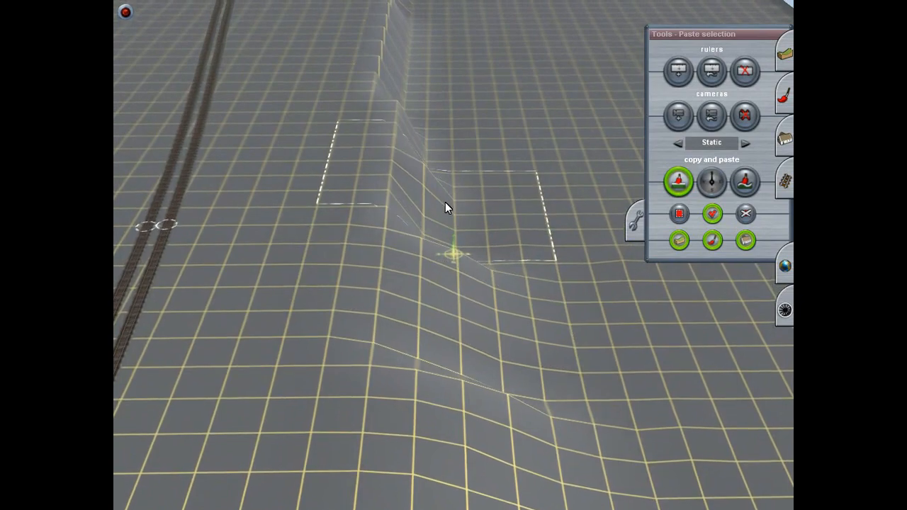
left_click(443, 204)
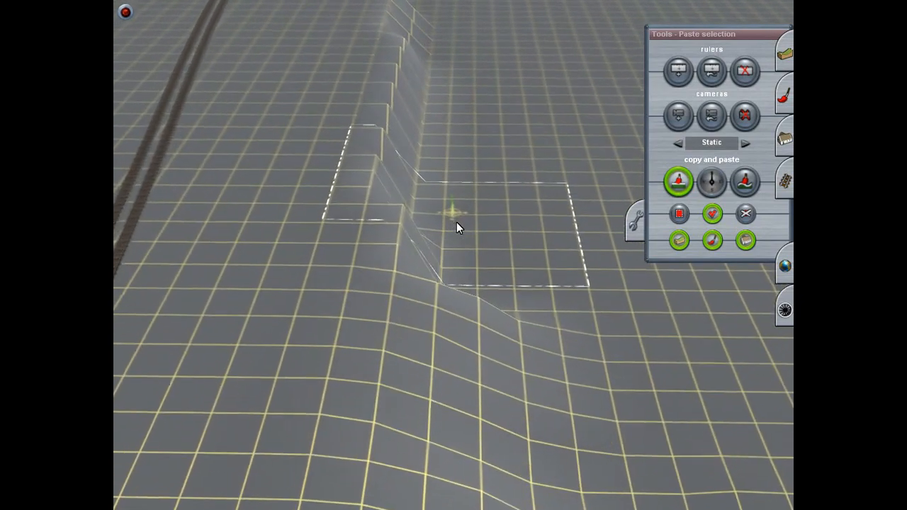
left_click(441, 223)
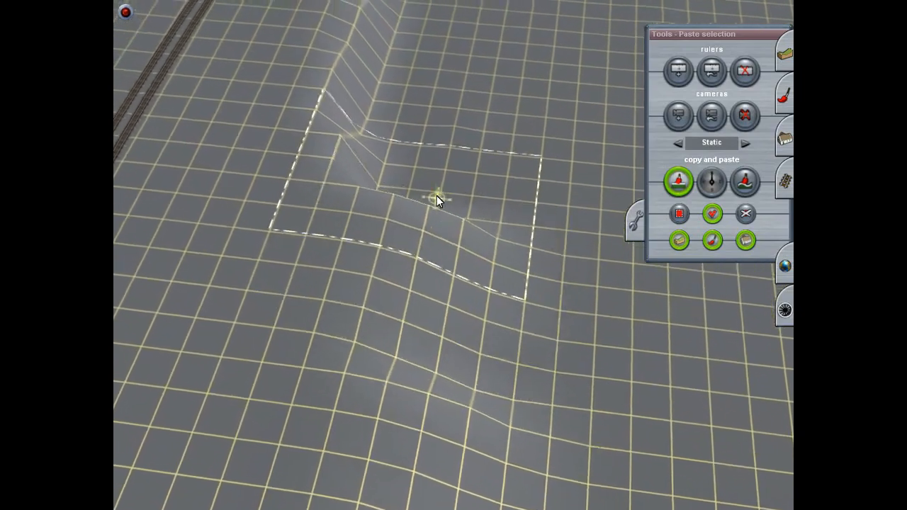
Step: Paste further slope pieces where the steep edge shifts closer to the track
right_click_drag(459, 188, 446, 167)
left_click(428, 202)
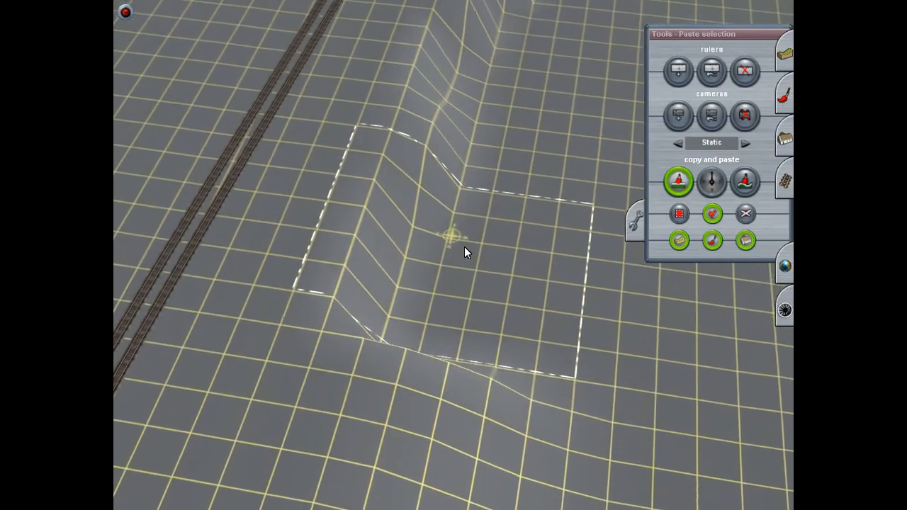
left_click(465, 253)
right_click_drag(471, 269, 440, 198)
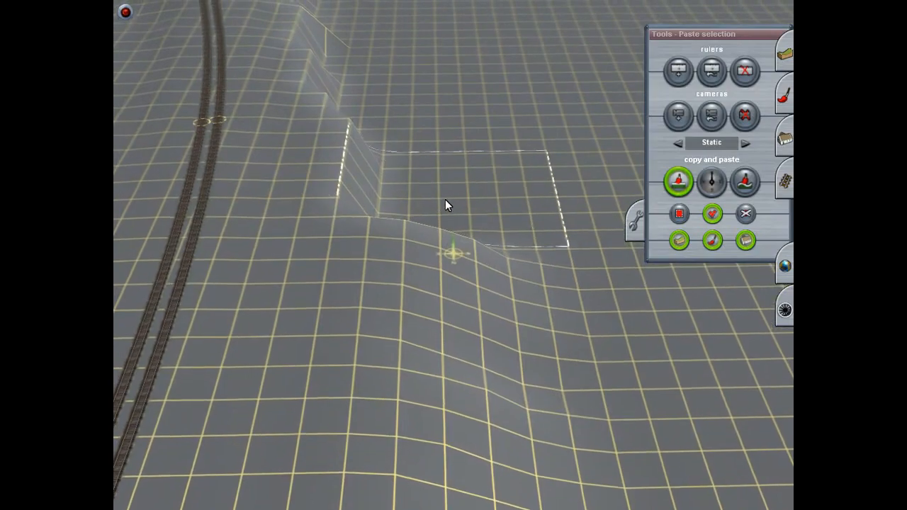
left_click(445, 199)
Step: Continue the pasted slope around the curve of the embankment, checking its alignment from low and high angles
key("Up")
key("Left")
key("Down")
key("Left")
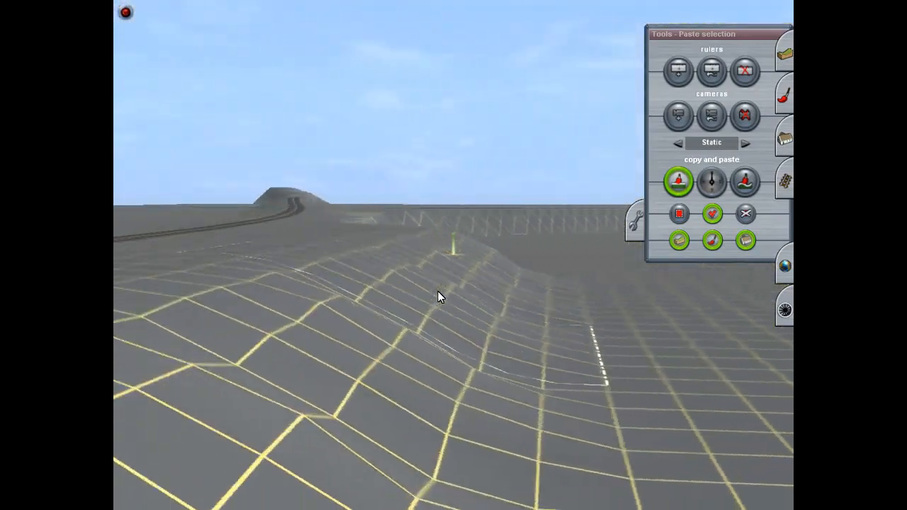
key("Right")
right_click_drag(437, 303, 428, 234)
key("Up")
key("Up")
key("Up")
key("Right")
right_click_drag(481, 266, 516, 244)
key("Down")
key("Right")
left_click_drag(451, 230, 479, 196)
key("Right")
right_click(491, 257)
key("Right")
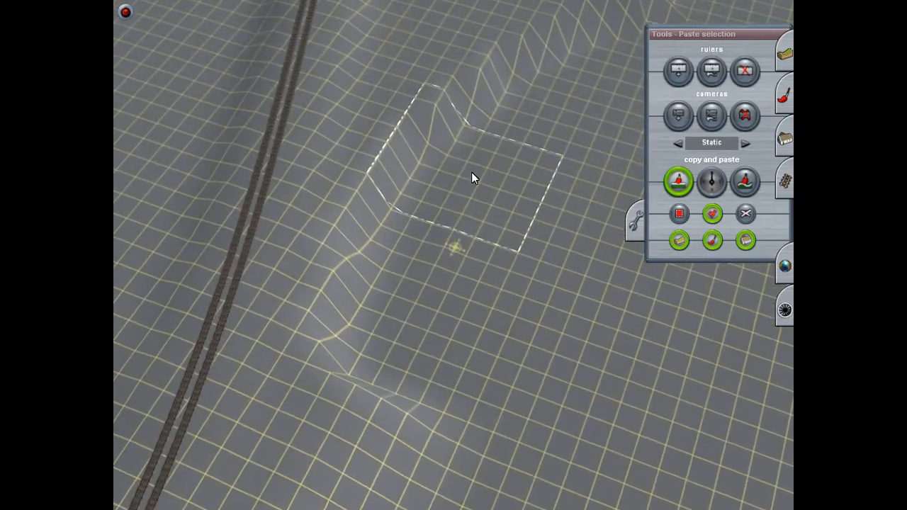
Step: Paste the copied slope over the remaining steep gap between the smoothed stretches on the curve
left_click(472, 171)
left_click(418, 272)
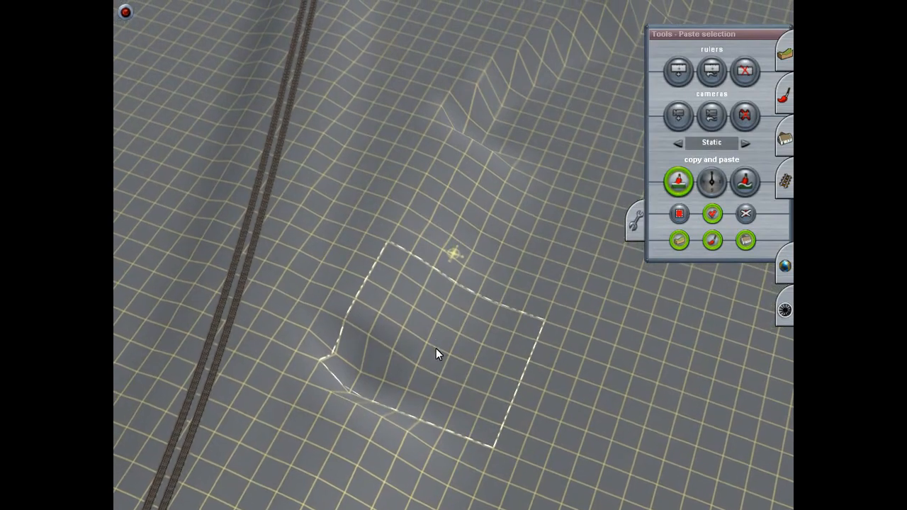
left_click(415, 360)
right_click(432, 371)
key("Right")
right_click(466, 152)
right_click(455, 349)
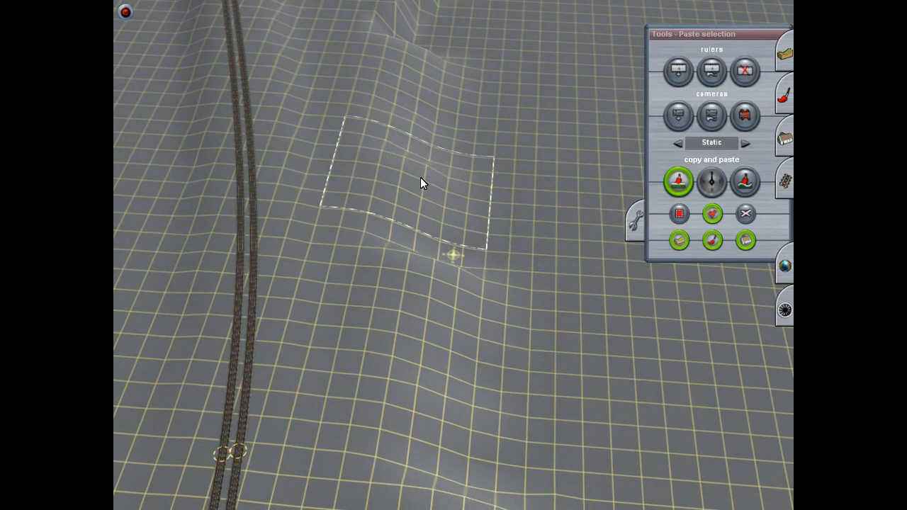
Step: Extend the pasted slope along the steep edge toward the end of the blue river
right_click(420, 111)
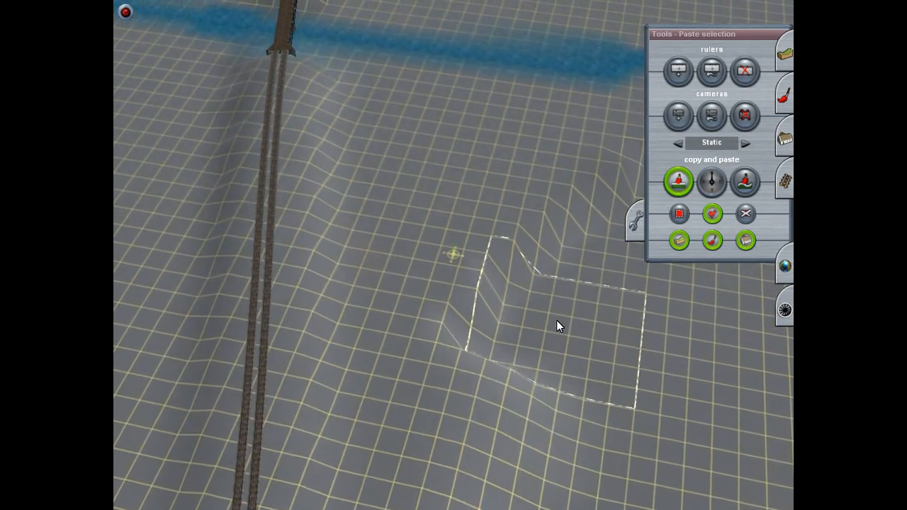
right_click(606, 268)
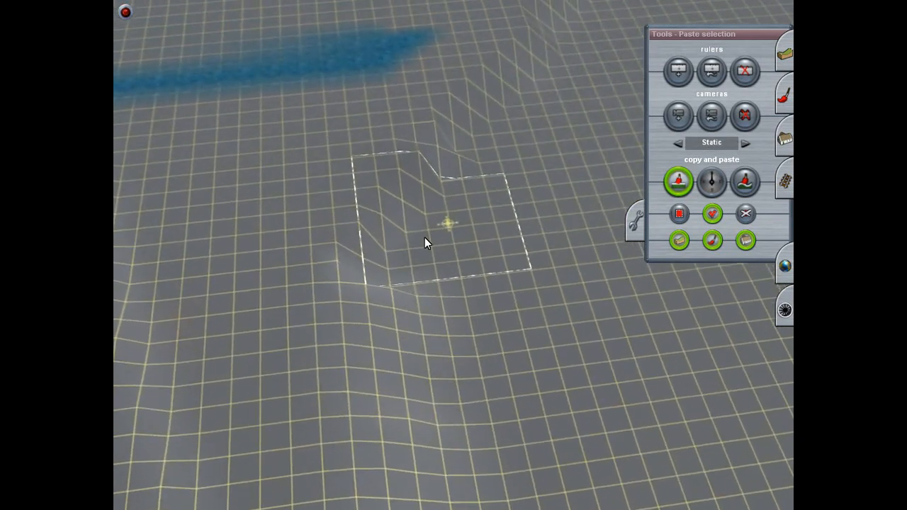
right_click(470, 222)
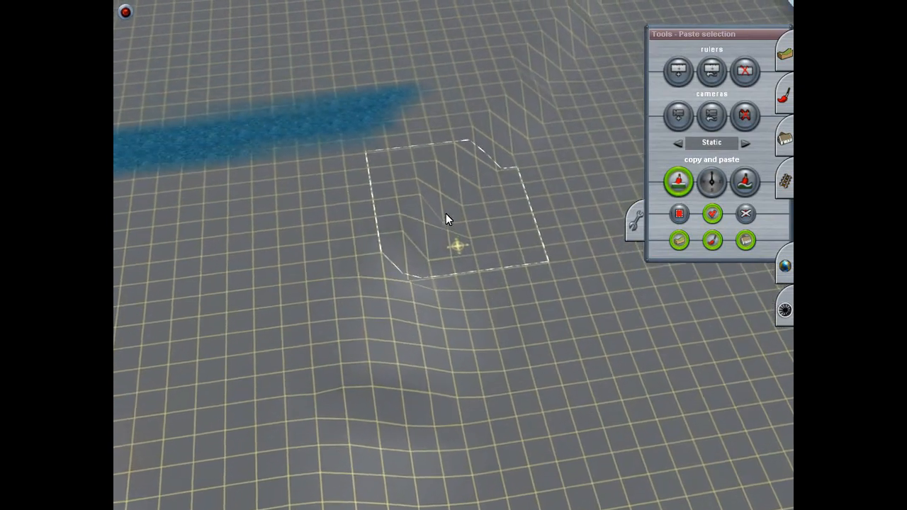
right_click(441, 311)
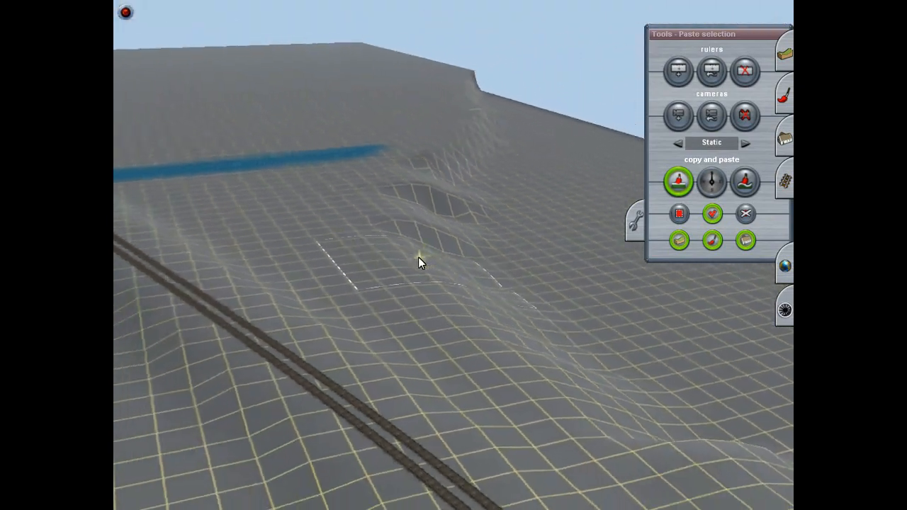
right_click(445, 250)
key("Down")
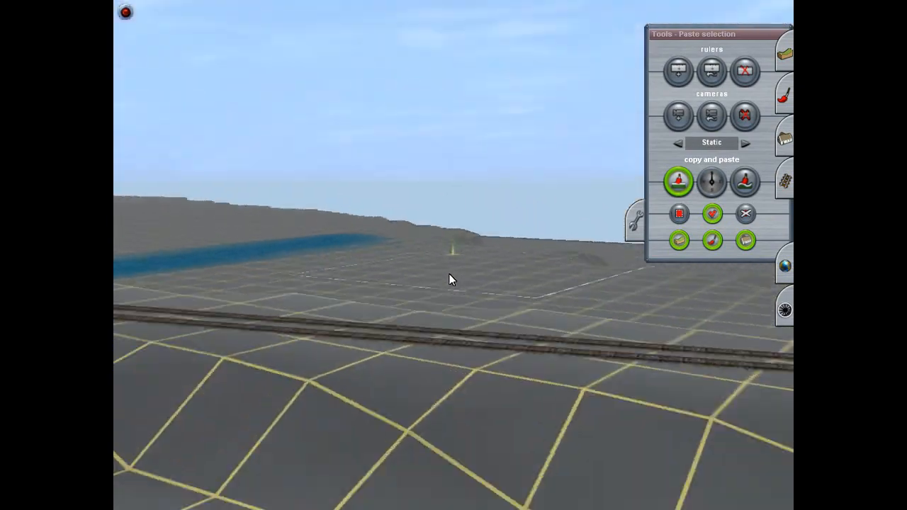
key("Up")
right_click(384, 315)
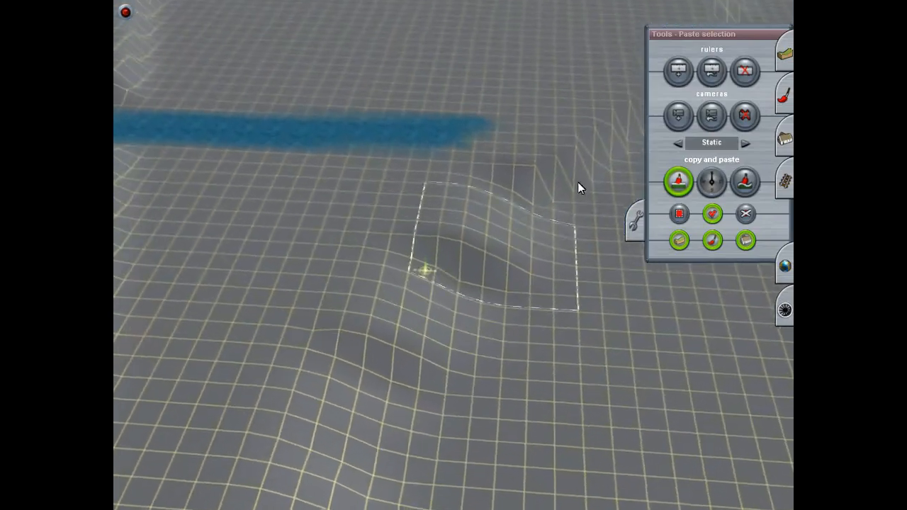
Step: Use Adjust height to level out grid points in the hollow between the pasted slope pieces near the river
left_click(787, 61)
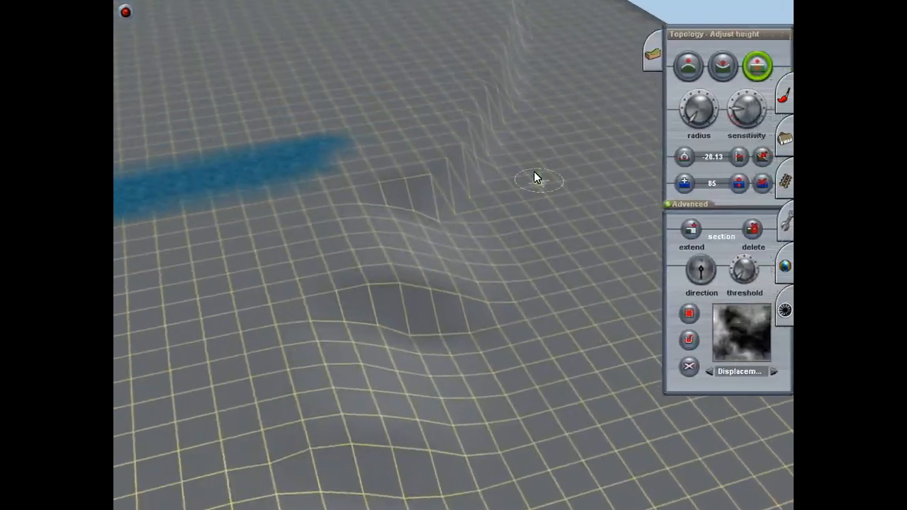
right_click(380, 322)
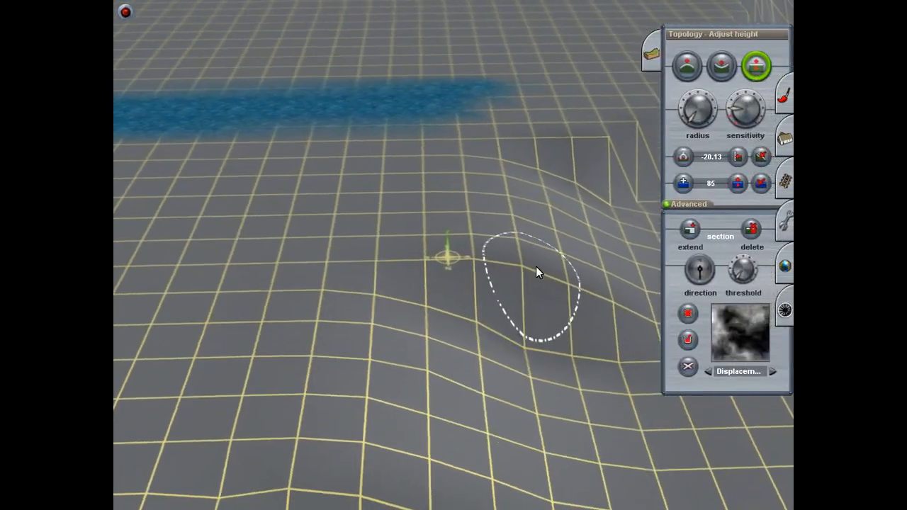
left_click_drag(489, 257, 484, 251)
right_click(502, 252)
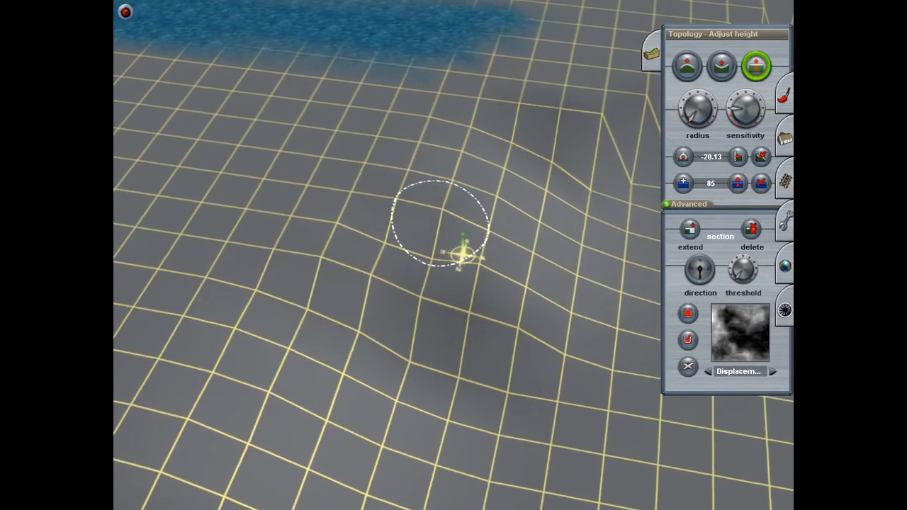
left_click_drag(475, 287, 477, 286)
right_click(367, 283)
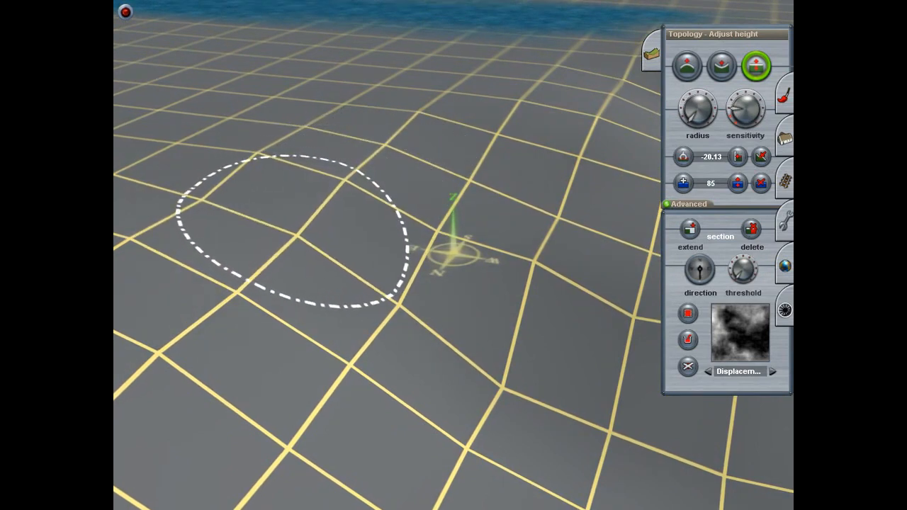
left_click_drag(497, 376, 497, 360)
right_click(564, 432)
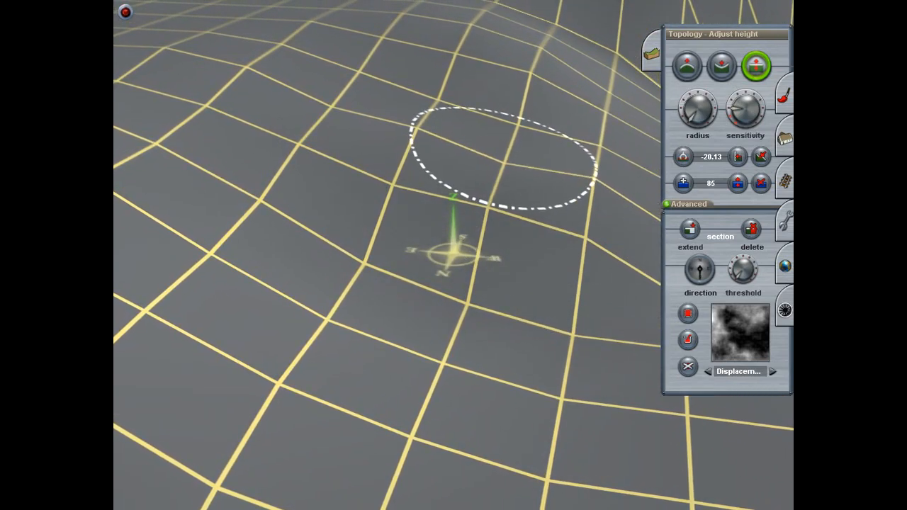
mouse_move(479, 115)
right_mouse_down()
mouse_move(474, 216)
mouse_move(442, 238)
right_mouse_up()
Step: Correct the height of the uneven points around the rim of the hollow so the neighbouring slope pieces blend
scroll(475, 204, "down", 4)
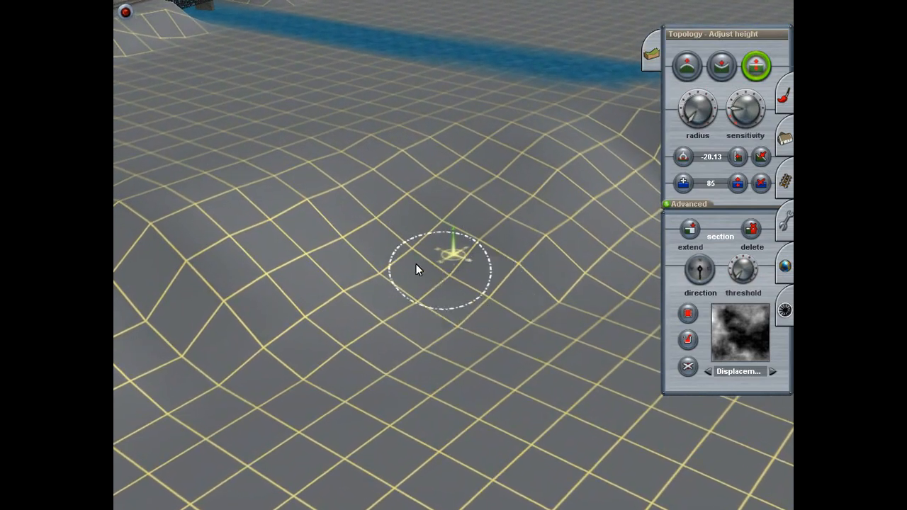
right_click(390, 274)
scroll(393, 281, "down", 4)
mouse_move(403, 290)
right_mouse_down()
mouse_move(418, 258)
mouse_move(454, 237)
mouse_move(428, 261)
right_mouse_up()
scroll(455, 237, "up", 5)
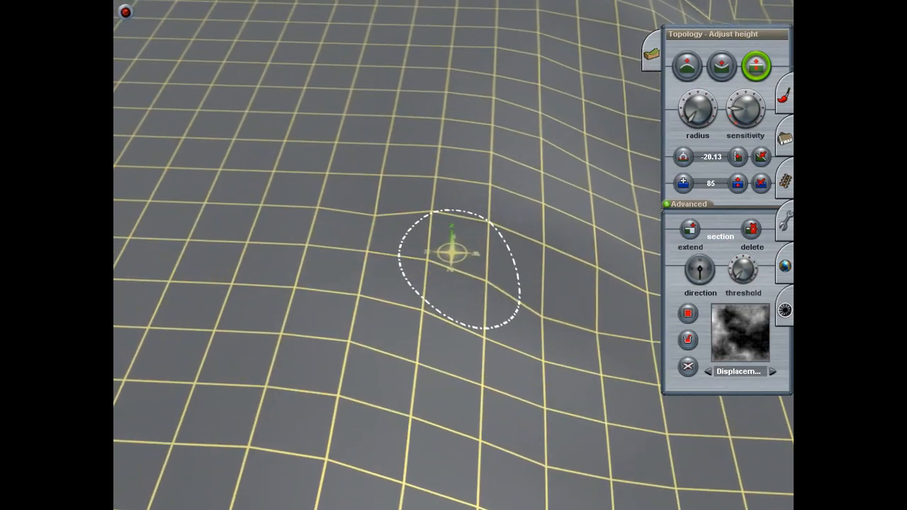
right_click_drag(571, 324, 462, 265)
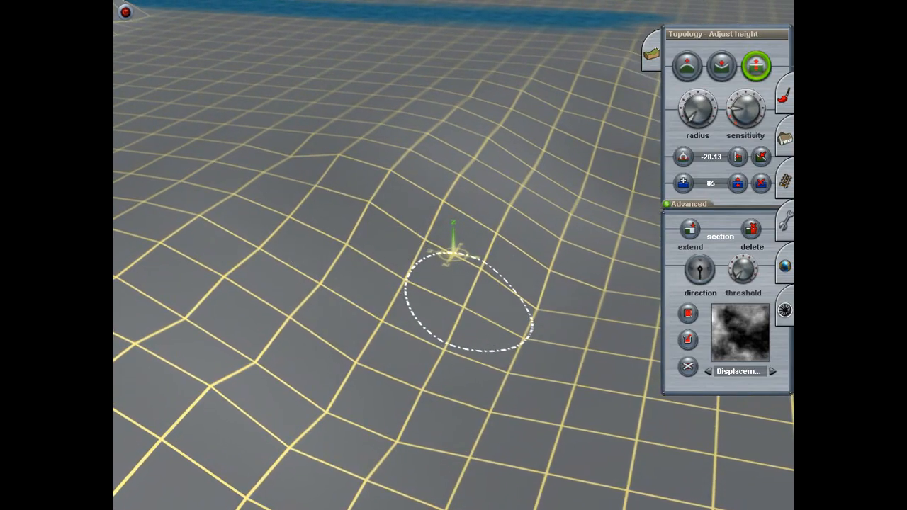
Step: Adjust the uneven grid points along the crest of the slope near the river
key("Down")
key("Left")
key("Up")
key("Up")
right_click(386, 203)
key("Down")
key("Up")
left_click_drag(341, 201, 361, 208)
left_click_drag(421, 205, 424, 198)
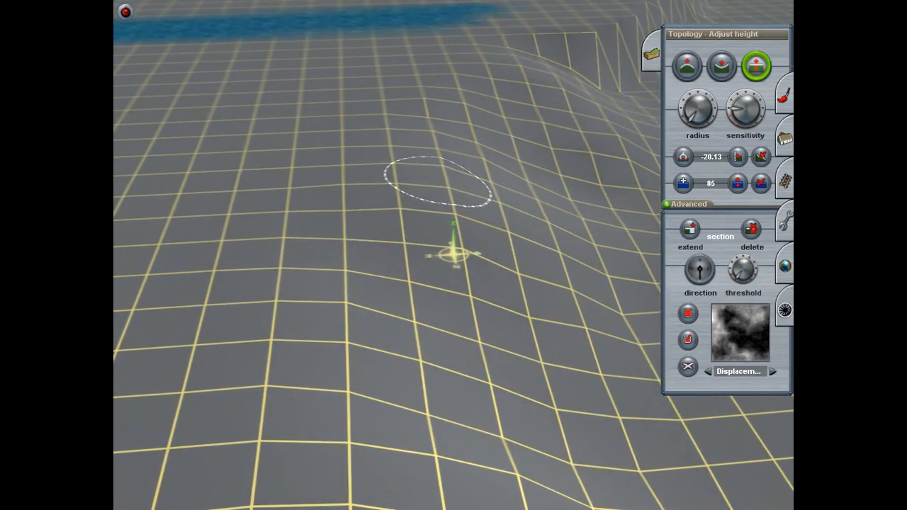
key("Down")
key("Up")
Step: Even out the grid points down the face of the slope at the joint between the pasted pieces
key("Up")
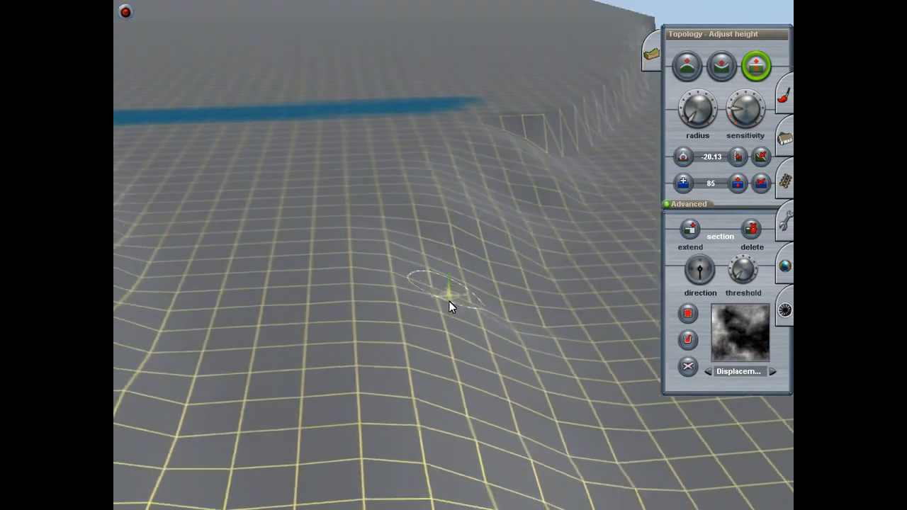
key("Down")
right_click(544, 275)
right_click(531, 265)
key("Right")
mouse_move(530, 265)
right_mouse_down()
mouse_move(444, 247)
mouse_move(388, 274)
mouse_move(477, 241)
mouse_move(463, 237)
right_mouse_up()
key("Up")
key("Left")
key("Down")
mouse_move(443, 245)
left_mouse_down()
mouse_move(443, 236)
mouse_move(440, 262)
mouse_move(399, 264)
mouse_move(395, 290)
left_mouse_up()
left_click_drag(440, 325, 441, 310)
mouse_move(400, 340)
left_mouse_down()
mouse_move(400, 351)
mouse_move(441, 336)
left_mouse_up()
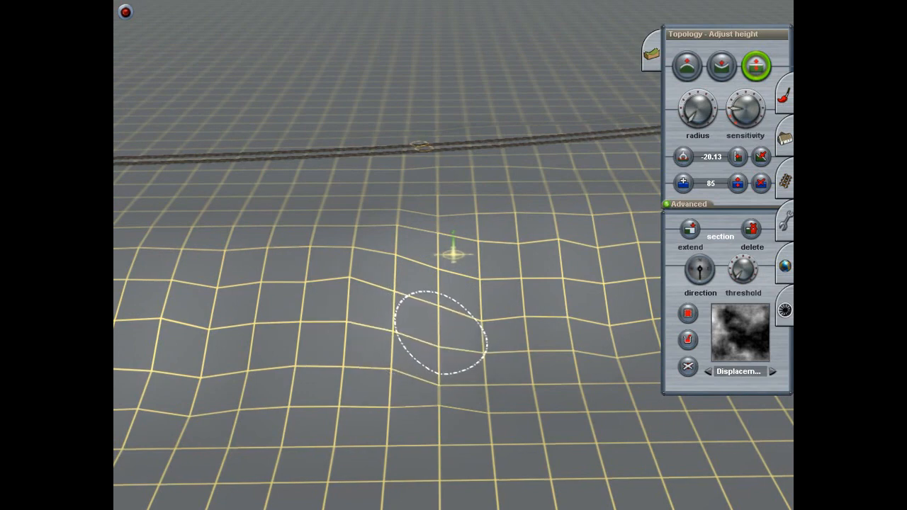
Step: Correct the height of the stray points at the foot and upper part of the slope facing the track
key("Down")
key("Left")
key("Up")
key("Right")
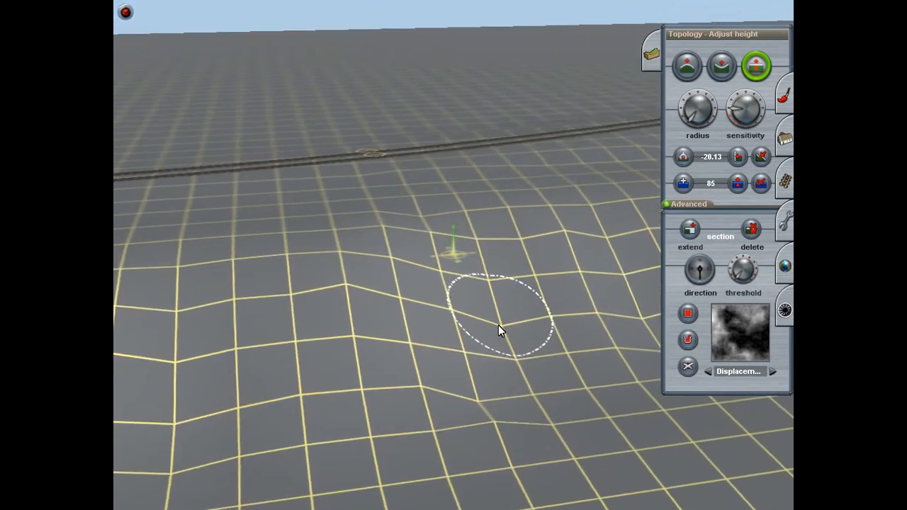
left_click_drag(467, 402, 467, 393)
key("Down")
key("Right")
key("Up")
left_click_drag(371, 293, 376, 301)
Step: Even out the uneven grid points at the lower part of the slope facing the track
right_click(537, 295)
key("Right")
key("Down")
key("Right")
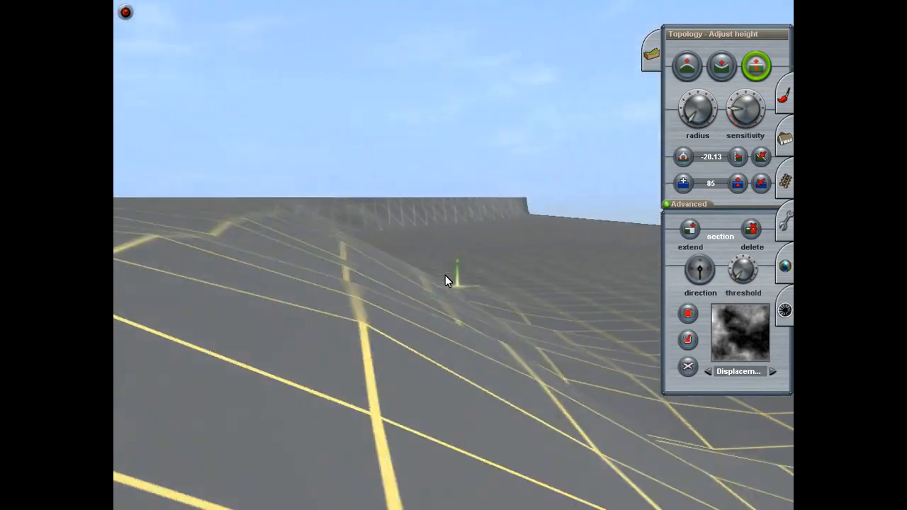
key("Up")
mouse_move(439, 289)
right_mouse_down()
mouse_move(445, 247)
mouse_move(467, 271)
mouse_move(473, 255)
mouse_move(415, 219)
right_mouse_up()
key("Right")
key("Up")
left_click(506, 343)
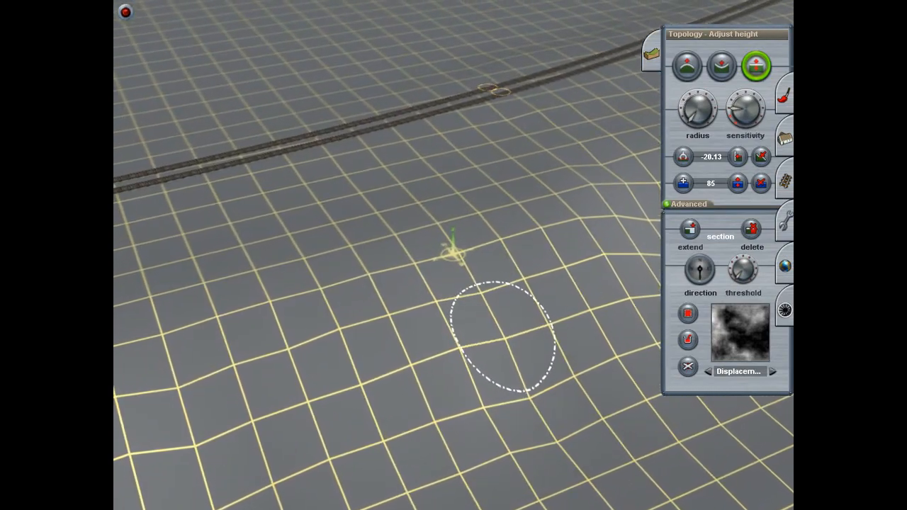
left_click(535, 396)
mouse_move(535, 396)
right_mouse_down()
mouse_move(363, 367)
mouse_move(348, 257)
right_mouse_up()
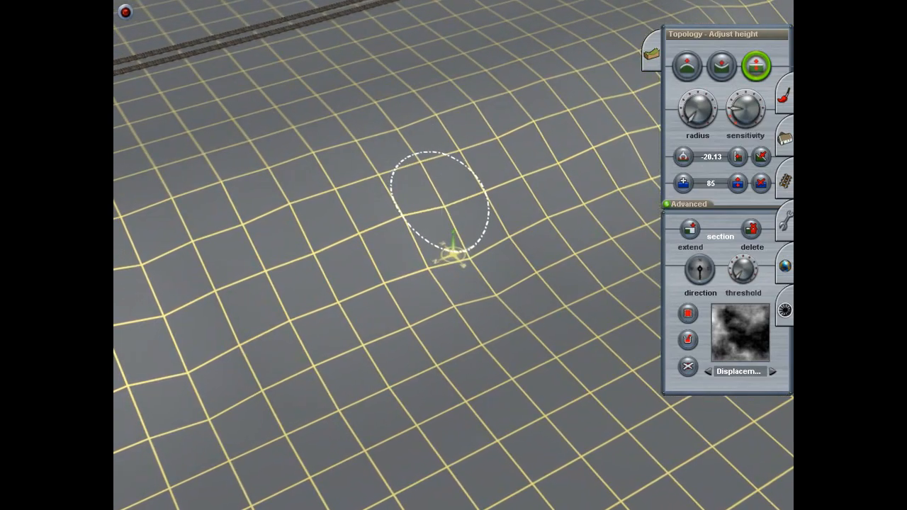
Step: Correct the height of the stray points in the kink at the next joint between the pasted slope pieces
scroll(481, 257, "down", 5)
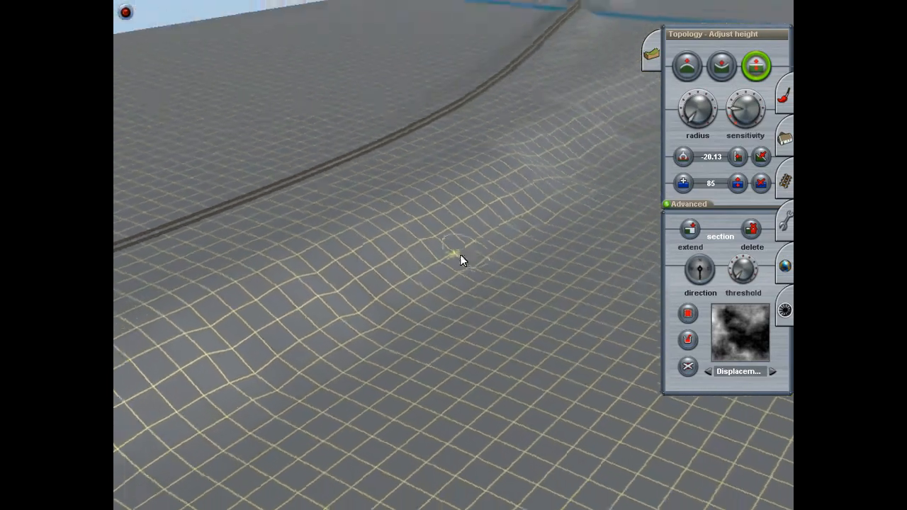
key("Left")
right_click(444, 182)
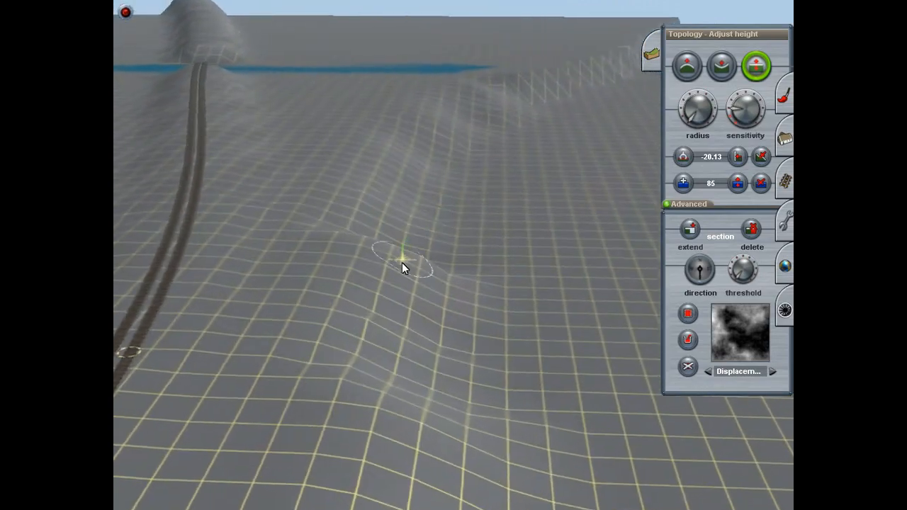
key("Up")
key("Left")
key("Down")
key("Up")
key("Left")
scroll(441, 252, "up", 3)
scroll(430, 239, "down", 2)
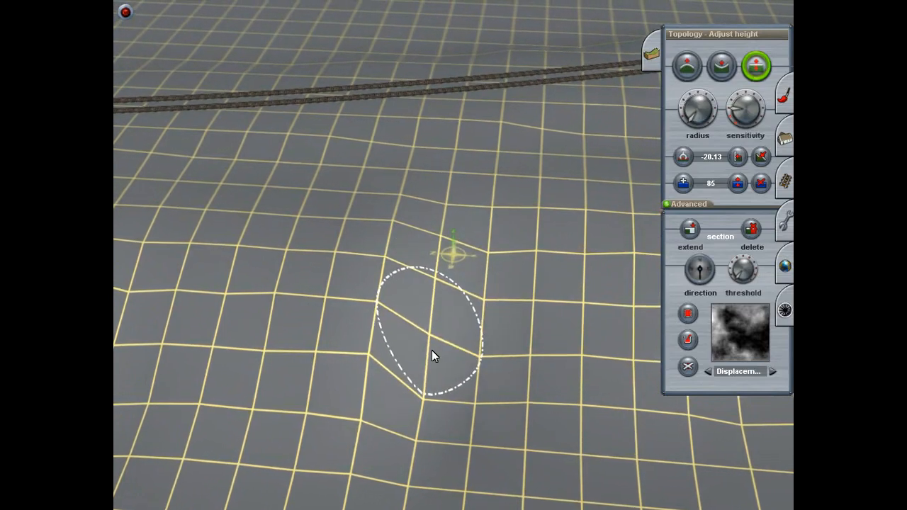
left_click_drag(415, 427, 419, 434)
left_click_drag(423, 369, 423, 378)
Step: Adjust the grid points along the upper edge of the slope beside the kinked joint
right_click(433, 462)
key("Down")
right_click(455, 157)
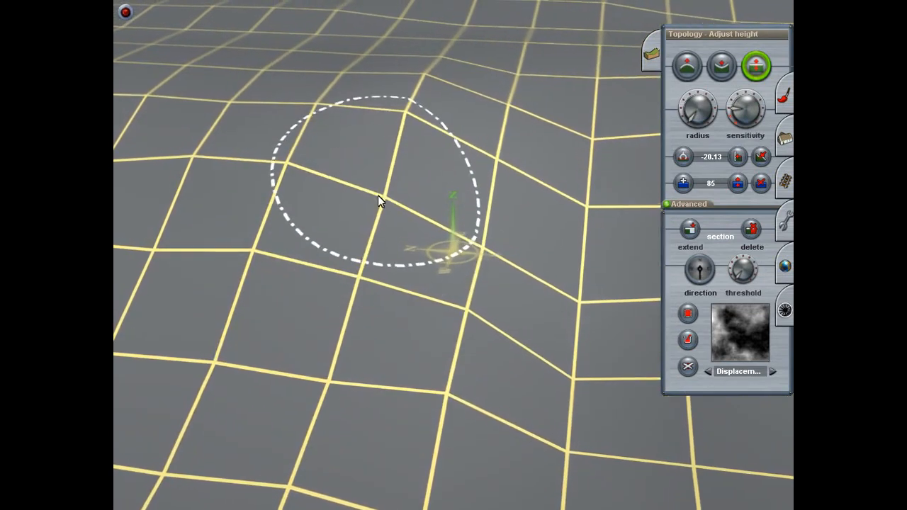
left_click_drag(372, 223, 400, 178)
left_click_drag(428, 83, 425, 88)
key("Down")
right_click(444, 343)
left_click_drag(363, 237, 357, 219)
Step: Raise the low grid points across the face of the joint to soften its sharp step
right_click(466, 239)
key("Up")
mouse_move(466, 226)
left_mouse_down()
mouse_move(454, 207)
mouse_move(435, 216)
left_mouse_up()
left_click_drag(461, 294, 460, 280)
left_click_drag(442, 367, 443, 354)
left_click_drag(498, 205, 475, 170)
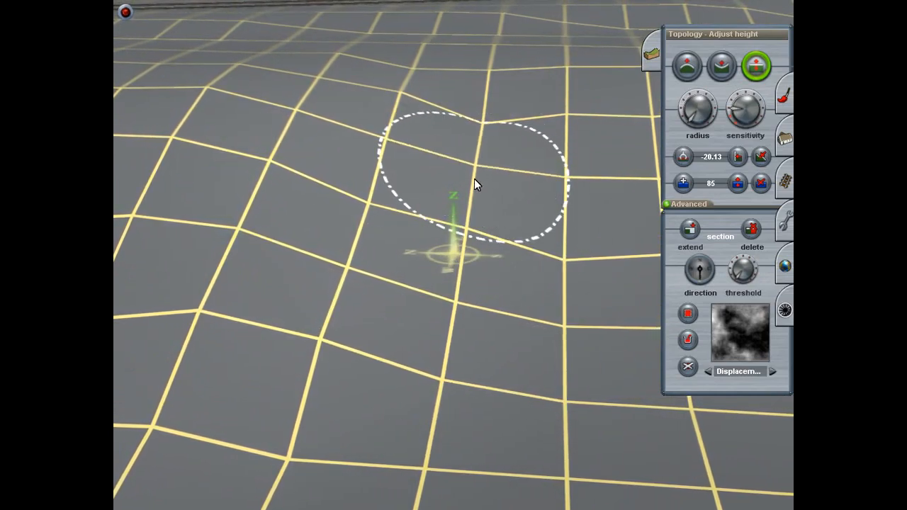
left_click_drag(482, 122, 482, 114)
scroll(472, 164, "down", 2)
mouse_move(472, 165)
right_mouse_down()
mouse_move(441, 234)
mouse_move(489, 259)
mouse_move(508, 243)
mouse_move(444, 253)
mouse_move(470, 223)
mouse_move(431, 298)
mouse_move(475, 253)
mouse_move(446, 249)
mouse_move(449, 235)
mouse_move(421, 219)
mouse_move(449, 205)
mouse_move(456, 311)
mouse_move(439, 260)
mouse_move(356, 240)
mouse_move(380, 218)
mouse_move(356, 232)
mouse_move(407, 259)
mouse_move(408, 241)
mouse_move(438, 248)
mouse_move(455, 287)
right_mouse_up()
Step: Adjust the points from crest to foot of the following kinked joint farther along the slope
key("Right")
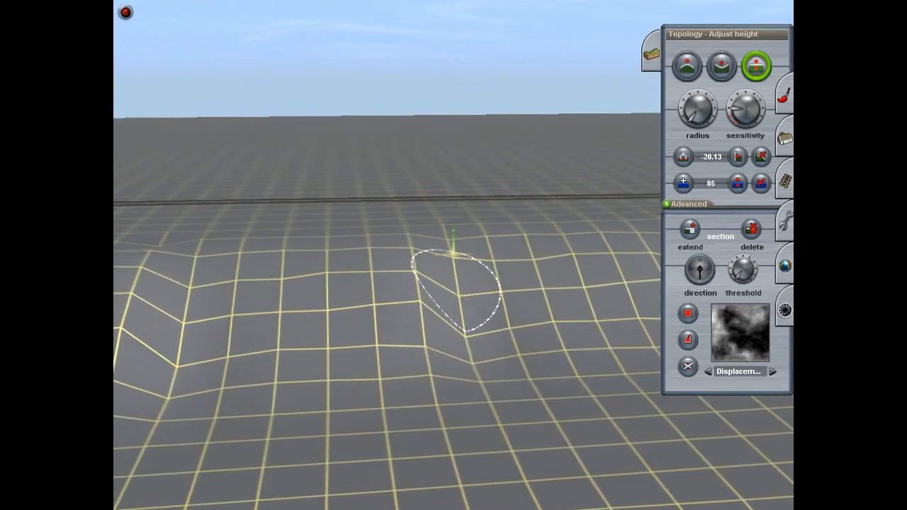
mouse_move(464, 315)
right_mouse_down()
mouse_move(450, 314)
mouse_move(440, 294)
mouse_move(446, 265)
mouse_move(447, 276)
right_mouse_up()
left_click_drag(446, 277, 443, 295)
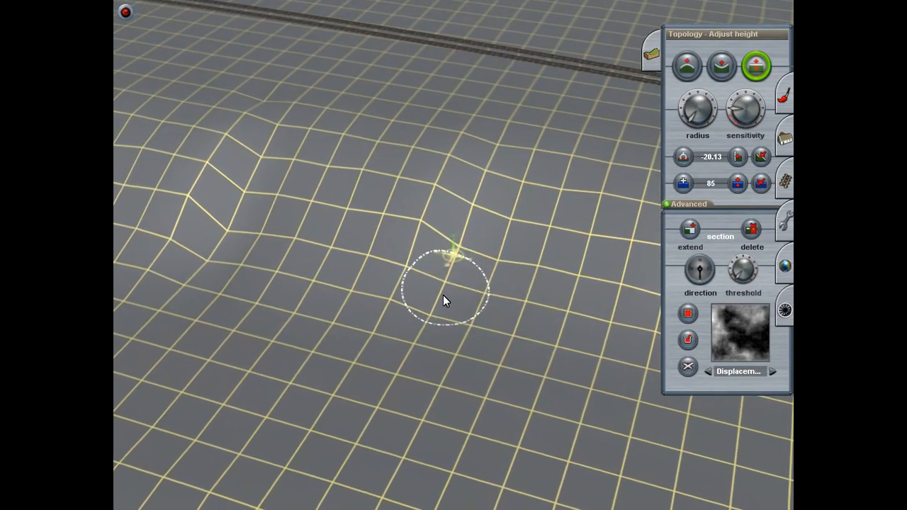
mouse_move(413, 265)
left_mouse_down()
mouse_move(412, 213)
mouse_move(425, 226)
left_mouse_up()
right_click(259, 166)
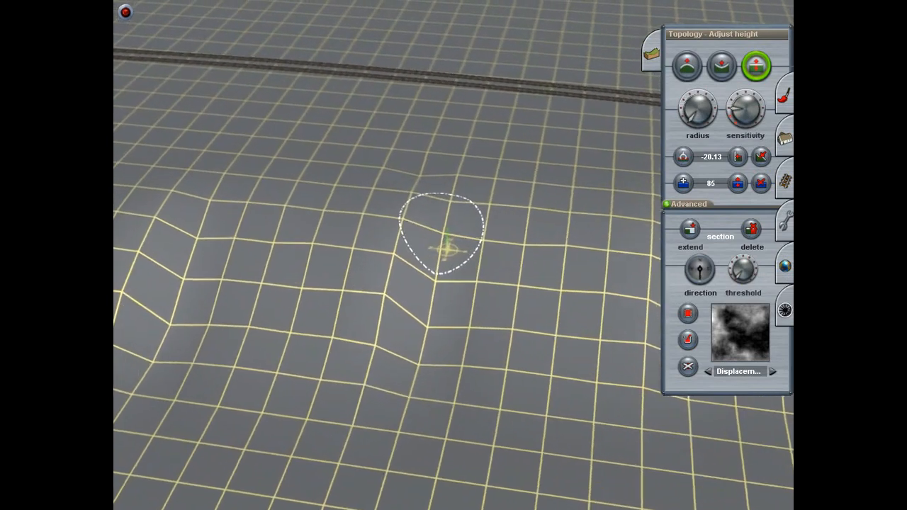
left_click_drag(435, 327, 435, 309)
left_click_drag(427, 372, 426, 363)
Step: Fine-tune the height of the point on the raised side of the same joint
key("Down")
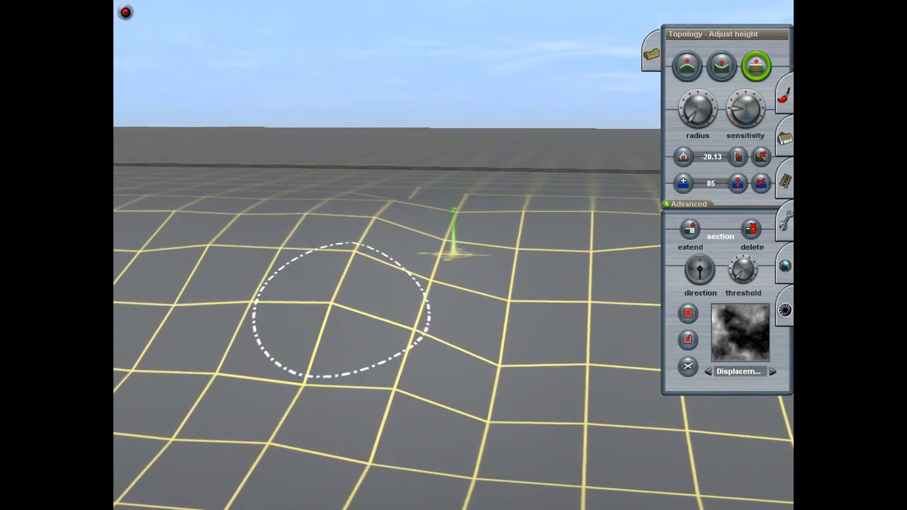
left_click_drag(300, 377, 299, 373)
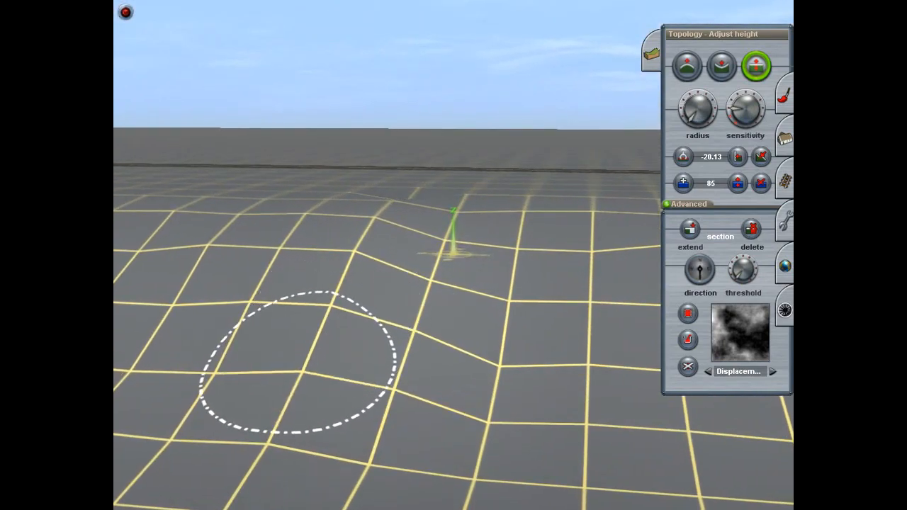
right_click(396, 433)
key("Left")
key("Down")
key("Up")
key("Left")
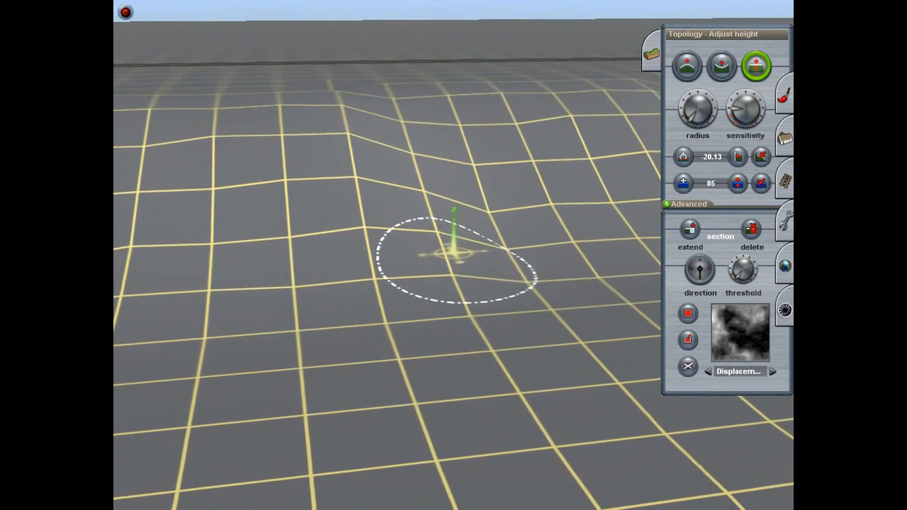
right_click(293, 241)
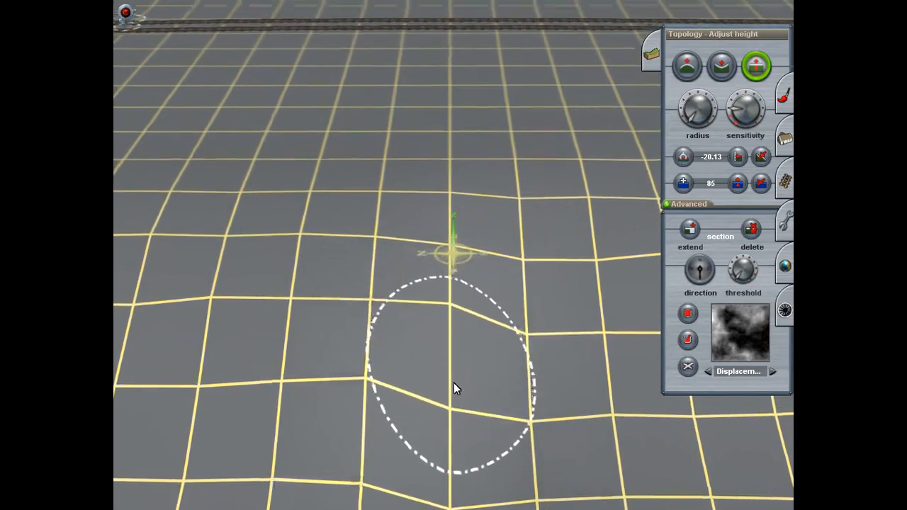
Step: Smooth the remaining uneven points around the crest and lower face of the kinked slope joint
right_click(452, 374)
key("Left")
left_click_drag(461, 244, 461, 224)
scroll(465, 279, "down", 5)
key("Down")
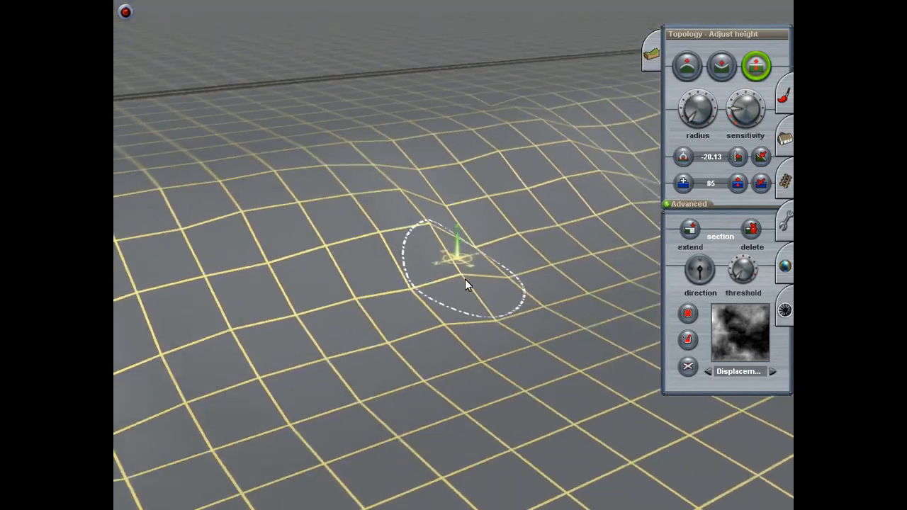
key("Left")
key("Up")
scroll(459, 248, "up", 2)
key("Left")
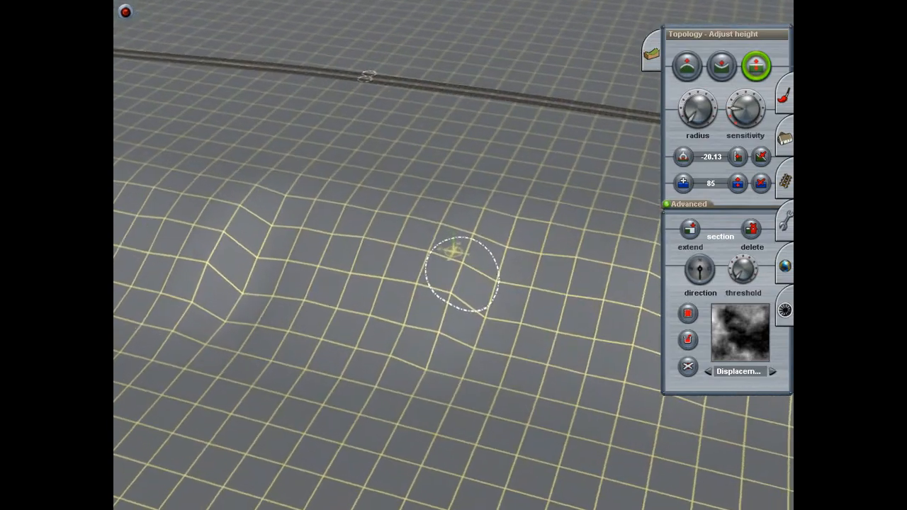
right_click_drag(444, 336, 340, 223)
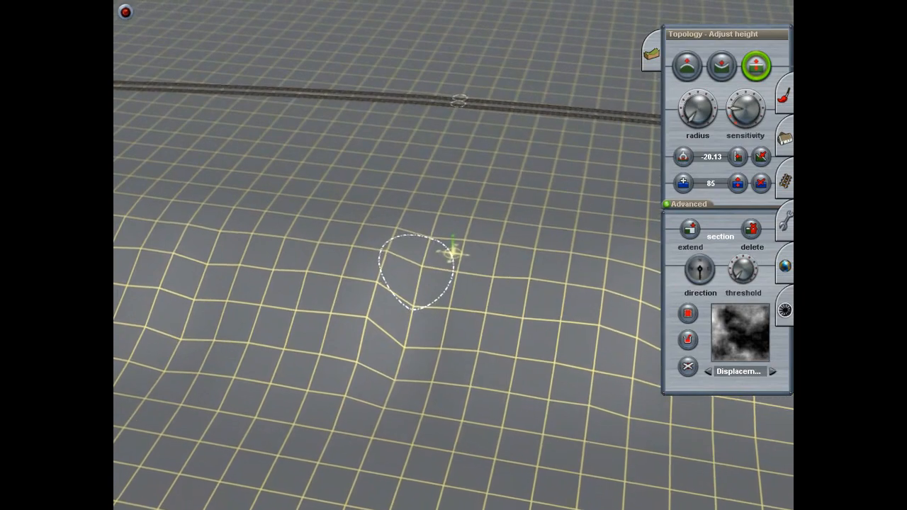
left_click_drag(402, 349, 394, 384)
Step: Examine the smoothed slope joints and the steep embankment running towards the edge of the terrain
key("Left")
key("Down")
key("Left")
key("Down")
key("Right")
key("Up")
key("Left")
left_click_drag(339, 329, 364, 344)
key("Left")
key("Down")
mouse_move(364, 344)
right_mouse_down()
mouse_move(341, 301)
mouse_move(339, 268)
right_mouse_up()
key("Left")
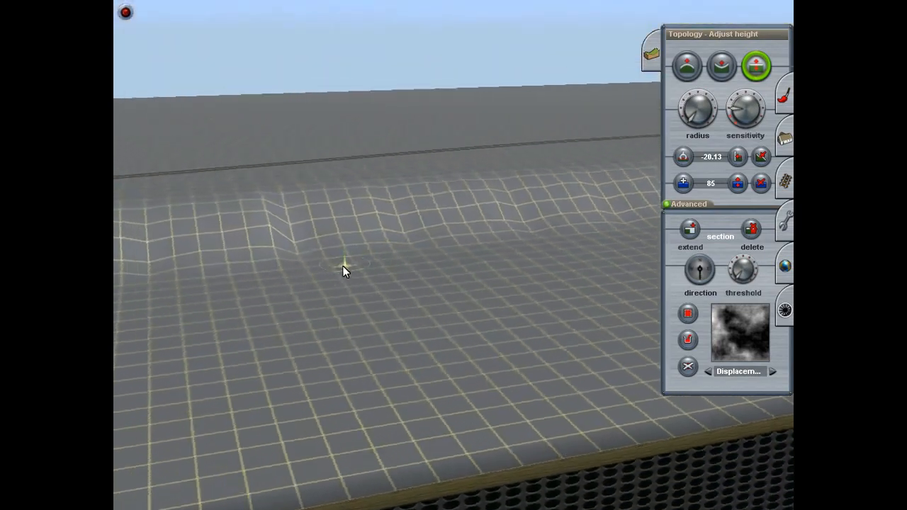
key("Left")
right_click_drag(449, 222, 433, 259)
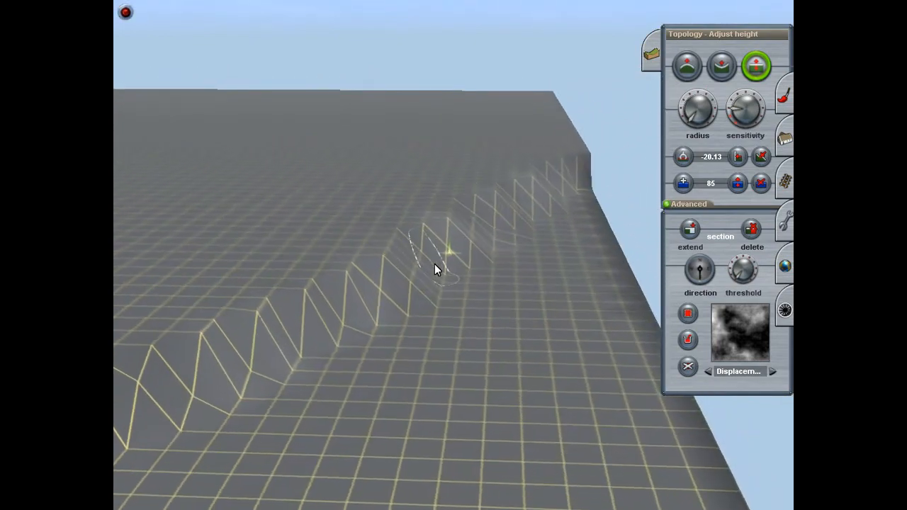
mouse_move(435, 286)
right_mouse_down()
mouse_move(449, 274)
mouse_move(459, 220)
mouse_move(438, 244)
mouse_move(352, 246)
mouse_move(382, 194)
mouse_move(517, 177)
mouse_move(504, 196)
mouse_move(569, 209)
mouse_move(445, 162)
mouse_move(420, 166)
mouse_move(367, 140)
mouse_move(527, 149)
mouse_move(395, 115)
mouse_move(472, 91)
mouse_move(405, 104)
mouse_move(408, 113)
mouse_move(330, 122)
mouse_move(472, 112)
mouse_move(439, 68)
mouse_move(488, 80)
mouse_move(629, 320)
mouse_move(654, 226)
mouse_move(539, 170)
mouse_move(367, 210)
mouse_move(354, 173)
mouse_move(397, 241)
mouse_move(333, 318)
mouse_move(311, 272)
mouse_move(483, 127)
mouse_move(436, 122)
mouse_move(447, 94)
mouse_move(490, 139)
mouse_move(471, 154)
mouse_move(482, 137)
mouse_move(438, 156)
mouse_move(428, 132)
mouse_move(445, 124)
mouse_move(422, 137)
mouse_move(416, 287)
mouse_move(413, 278)
mouse_move(437, 114)
mouse_move(453, 135)
mouse_move(455, 185)
mouse_move(471, 175)
mouse_move(480, 258)
mouse_move(366, 313)
mouse_move(290, 289)
mouse_move(364, 193)
mouse_move(474, 199)
mouse_move(472, 168)
mouse_move(535, 191)
mouse_move(453, 144)
mouse_move(472, 134)
mouse_move(445, 130)
mouse_move(468, 138)
mouse_move(449, 149)
mouse_move(432, 196)
mouse_move(442, 200)
mouse_move(429, 174)
mouse_move(543, 217)
mouse_move(575, 243)
mouse_move(484, 125)
mouse_move(423, 155)
mouse_move(454, 199)
mouse_move(590, 277)
mouse_move(546, 270)
mouse_move(464, 189)
mouse_move(528, 203)
mouse_move(457, 136)
mouse_move(353, 176)
mouse_move(390, 204)
mouse_move(290, 204)
mouse_move(362, 220)
mouse_move(450, 148)
mouse_move(487, 176)
mouse_move(441, 151)
mouse_move(468, 165)
mouse_move(432, 221)
mouse_move(427, 213)
mouse_move(480, 173)
mouse_move(485, 185)
mouse_move(480, 223)
mouse_move(416, 151)
mouse_move(376, 219)
mouse_move(380, 263)
mouse_move(348, 251)
mouse_move(297, 189)
mouse_move(377, 149)
mouse_move(391, 170)
mouse_move(375, 284)
mouse_move(376, 236)
mouse_move(360, 185)
mouse_move(545, 174)
mouse_move(269, 225)
mouse_move(279, 239)
mouse_move(348, 192)
mouse_move(467, 198)
mouse_move(511, 187)
mouse_move(427, 207)
mouse_move(445, 234)
mouse_move(447, 214)
mouse_move(421, 232)
mouse_move(433, 249)
mouse_move(502, 250)
mouse_move(483, 257)
mouse_move(388, 213)
mouse_move(492, 239)
mouse_move(450, 253)
mouse_move(279, 239)
mouse_move(344, 245)
mouse_move(420, 203)
mouse_move(466, 244)
mouse_move(369, 260)
mouse_move(470, 312)
mouse_move(508, 268)
mouse_move(459, 204)
mouse_move(434, 252)
mouse_move(321, 268)
mouse_move(397, 333)
mouse_move(399, 292)
mouse_move(439, 285)
mouse_move(386, 348)
mouse_move(426, 364)
mouse_move(455, 256)
mouse_move(415, 97)
mouse_move(405, 97)
mouse_move(465, 105)
mouse_move(393, 201)
mouse_move(363, 317)
mouse_move(260, 238)
mouse_move(416, 226)
mouse_move(463, 258)
mouse_move(386, 198)
mouse_move(541, 312)
mouse_move(493, 314)
mouse_move(410, 239)
mouse_move(605, 282)
mouse_move(528, 314)
right_mouse_up()
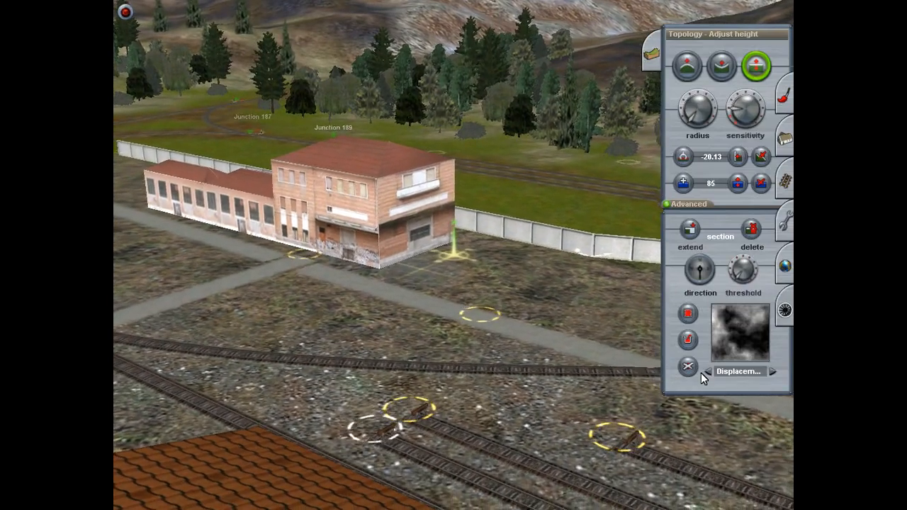
Step: Switch from terrain shaping to the ground texture painting tools beside the station building
key("F2")
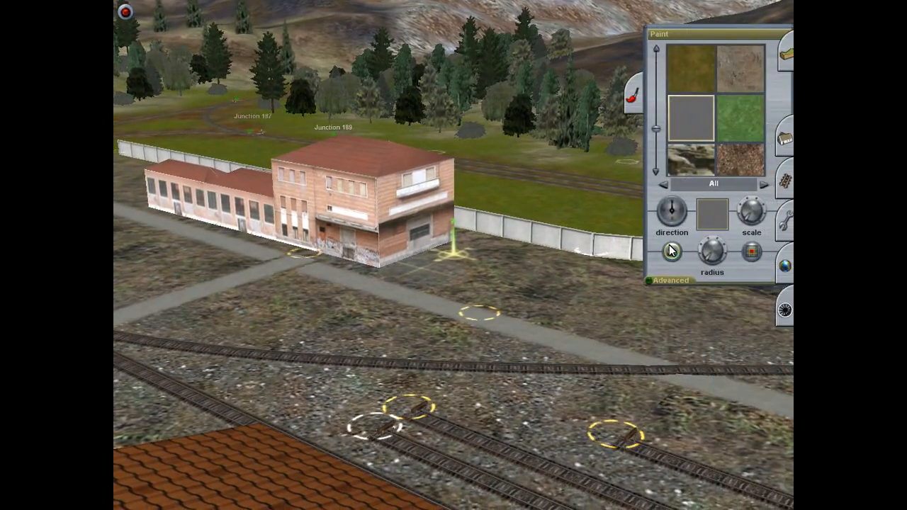